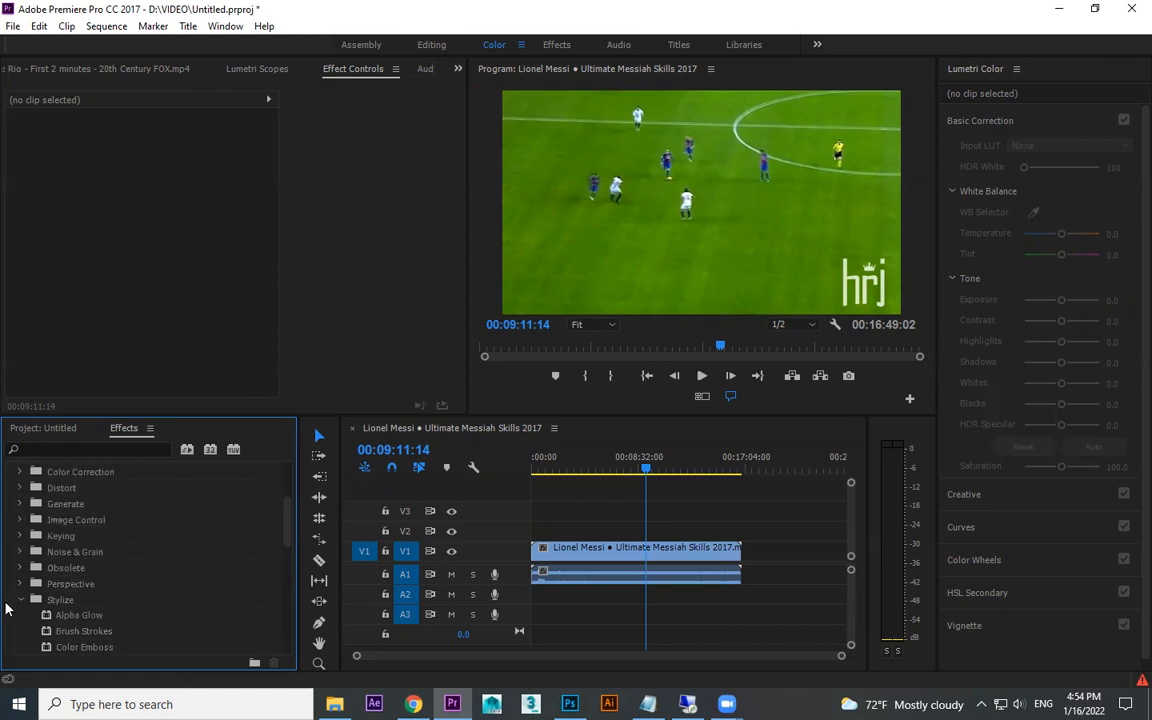
- Look through the effect folders, including the categories under Video Effects
{"action": "scroll", "coordinate": [26, 586], "scroll_direction": "down", "scroll_amount": 2}
{"action": "left_click", "coordinate": [20, 569]}
{"action": "scroll", "coordinate": [22, 512], "scroll_direction": "up", "scroll_amount": 6}
{"action": "double_click", "coordinate": [68, 481]}
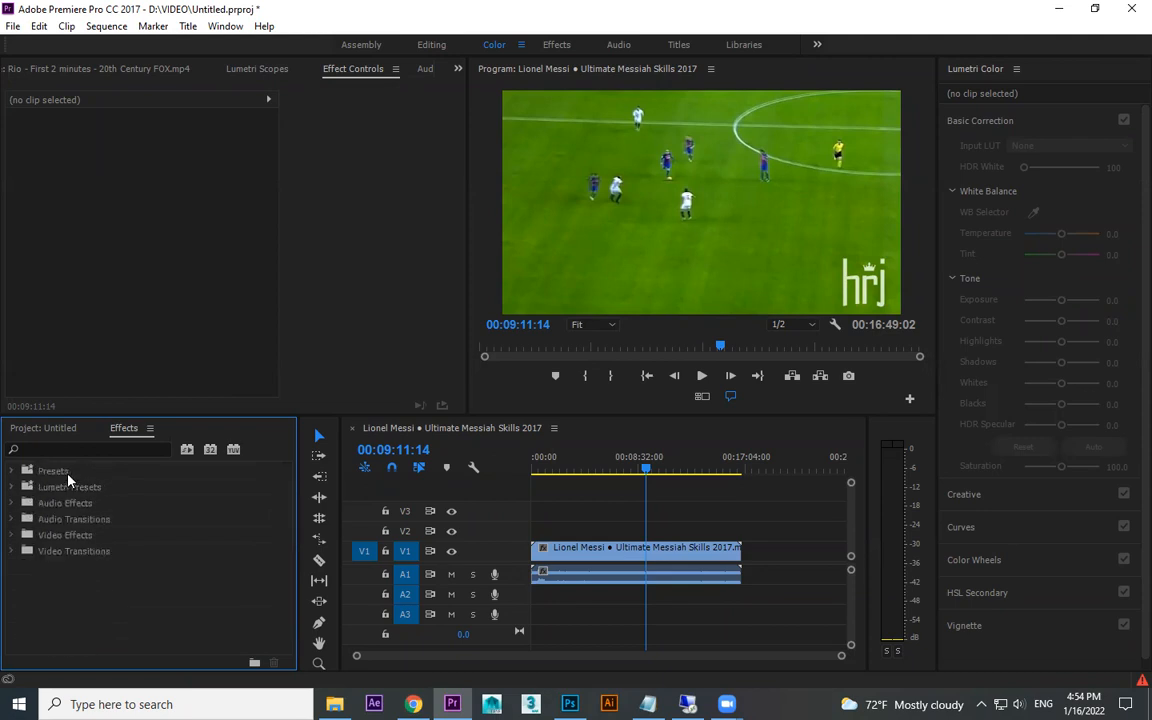
{"action": "left_click", "coordinate": [61, 526]}
{"action": "left_click", "coordinate": [13, 537]}
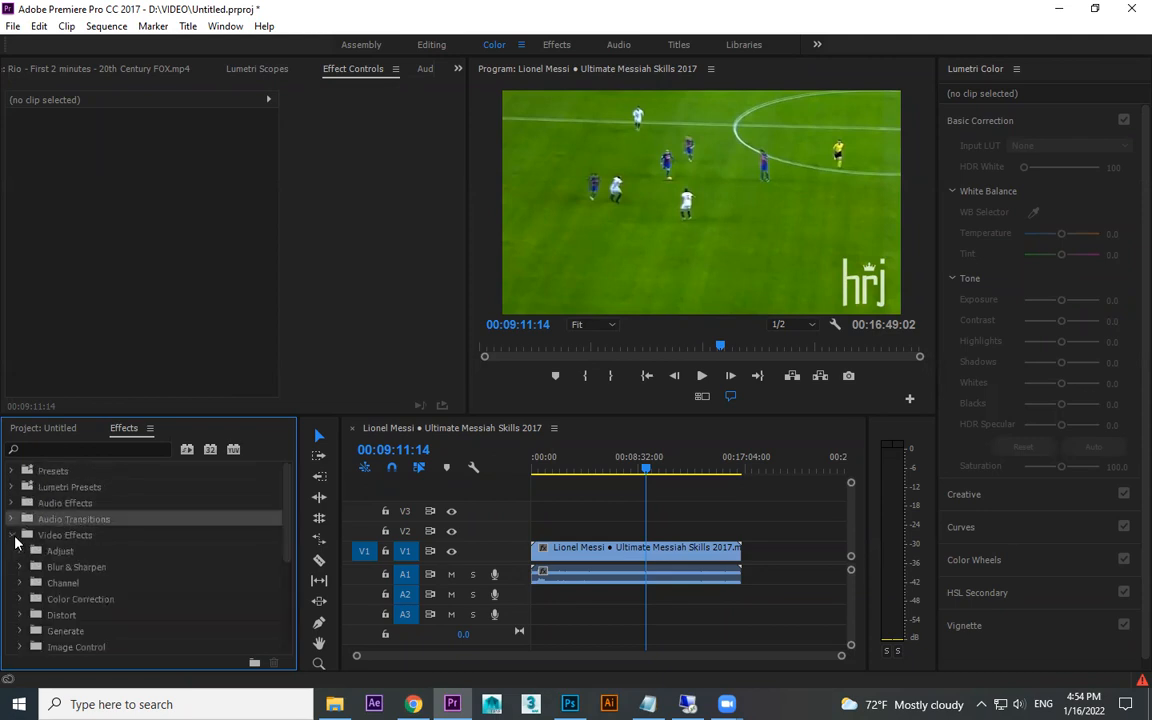
{"action": "scroll", "coordinate": [45, 541], "scroll_direction": "down", "scroll_amount": 1}
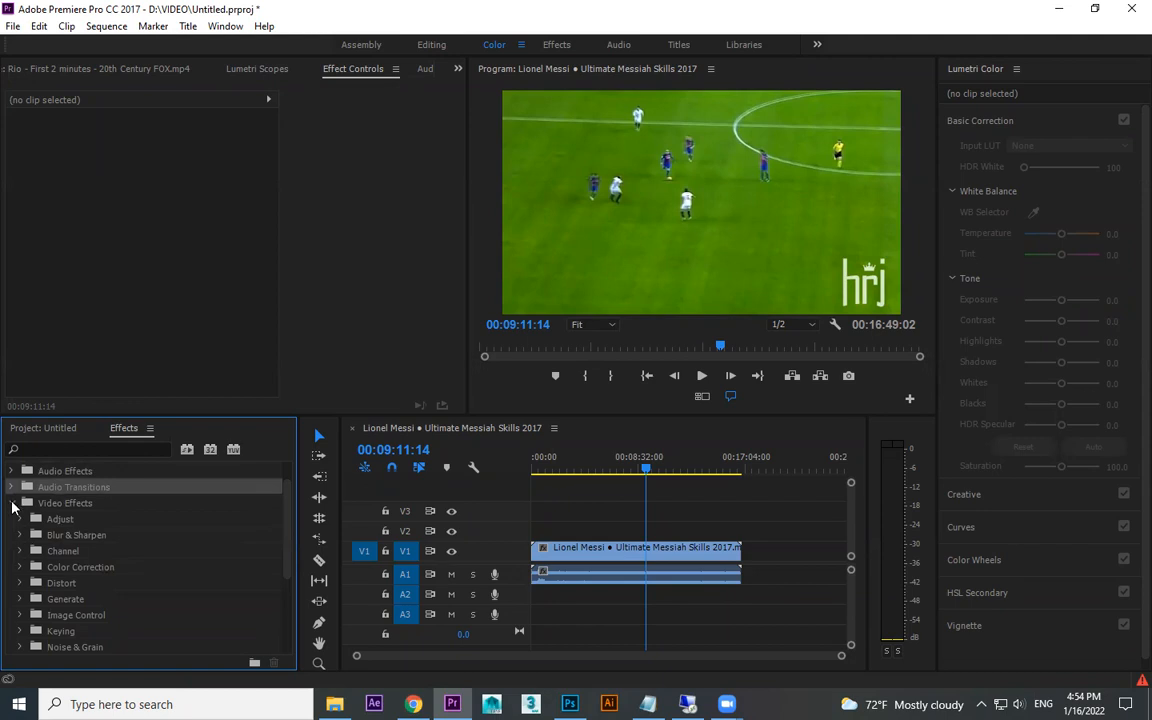
{"action": "left_click", "coordinate": [13, 505]}
- Apply the Cube Spin transition from the 3D Motion video transitions to the end of the V1 clip
{"action": "left_click", "coordinate": [14, 551]}
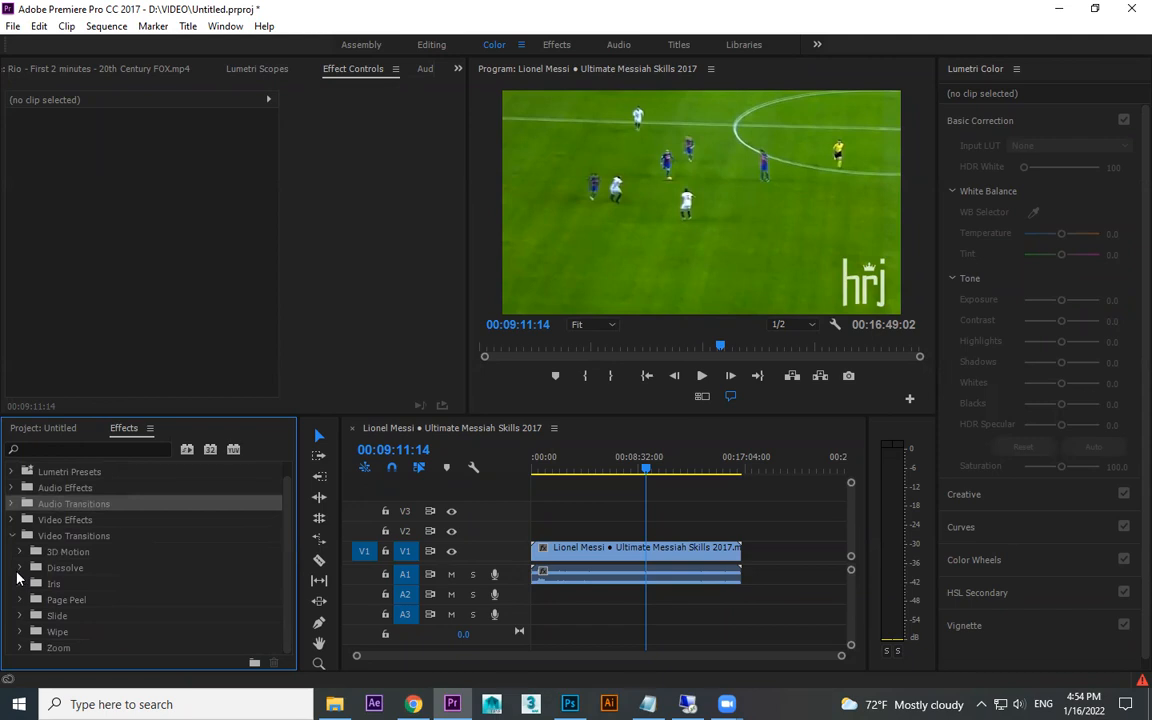
{"action": "left_click", "coordinate": [20, 568]}
{"action": "left_click", "coordinate": [20, 555]}
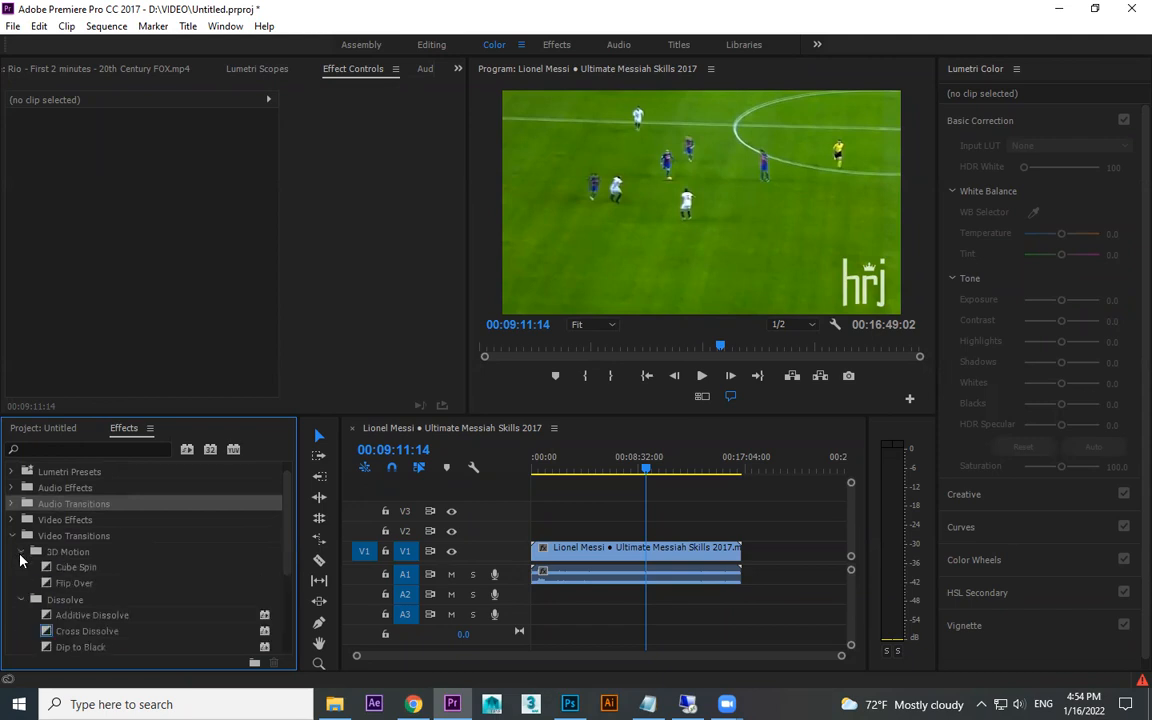
{"action": "left_click_drag", "start_coordinate": [52, 573], "coordinate": [748, 519]}
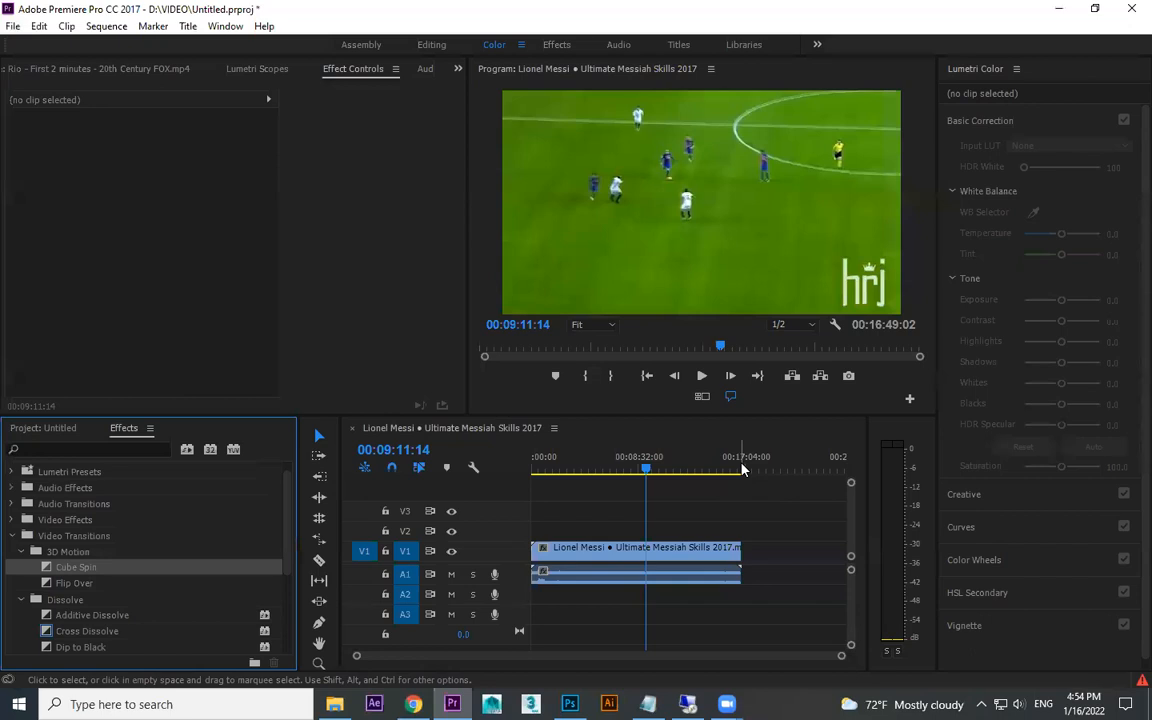
- Play back the Cube Spin transition at the end of the clip
{"action": "left_click", "coordinate": [742, 469]}
{"action": "key", "text": "="}
{"action": "key", "text": "="}
{"action": "key", "text": "="}
{"action": "key", "text": "="}
{"action": "key", "text": "="}
{"action": "key", "text": "="}
{"action": "key", "text": "="}
{"action": "key", "text": "minus"}
{"action": "key", "text": "minus"}
{"action": "left_click_drag", "start_coordinate": [798, 465], "coordinate": [778, 463]}
{"action": "key", "text": "="}
{"action": "key", "text": "="}
{"action": "key", "text": "="}
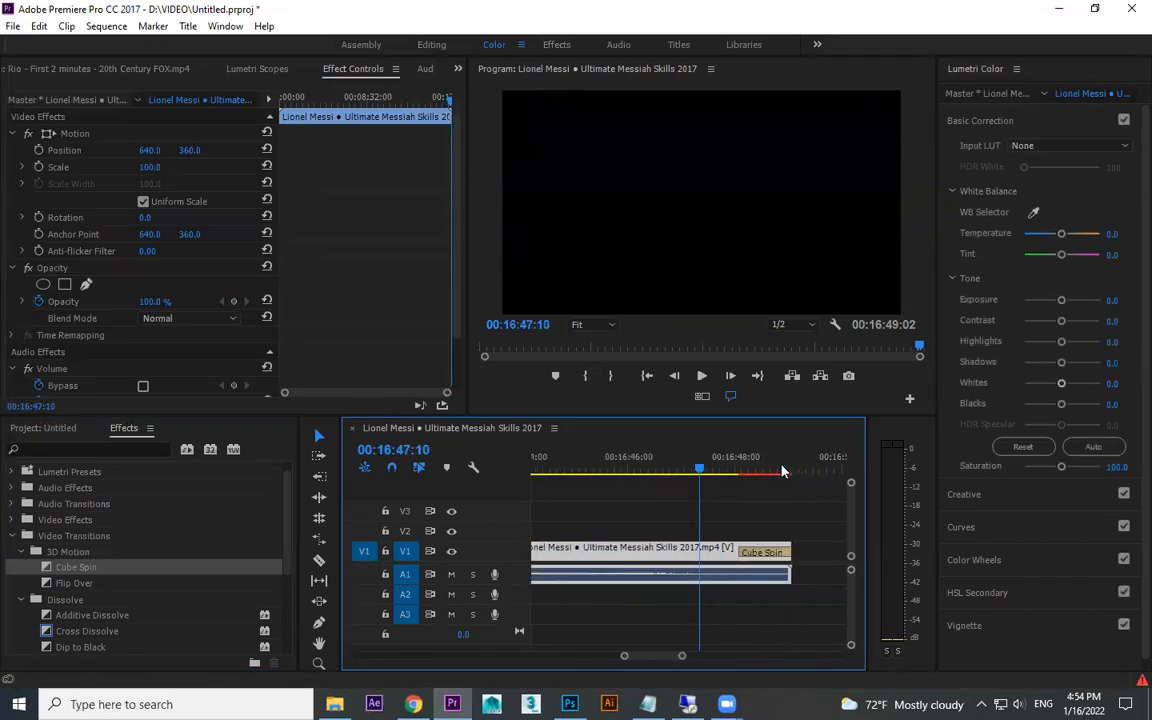
{"action": "key", "text": "space"}
{"action": "key", "text": "space"}
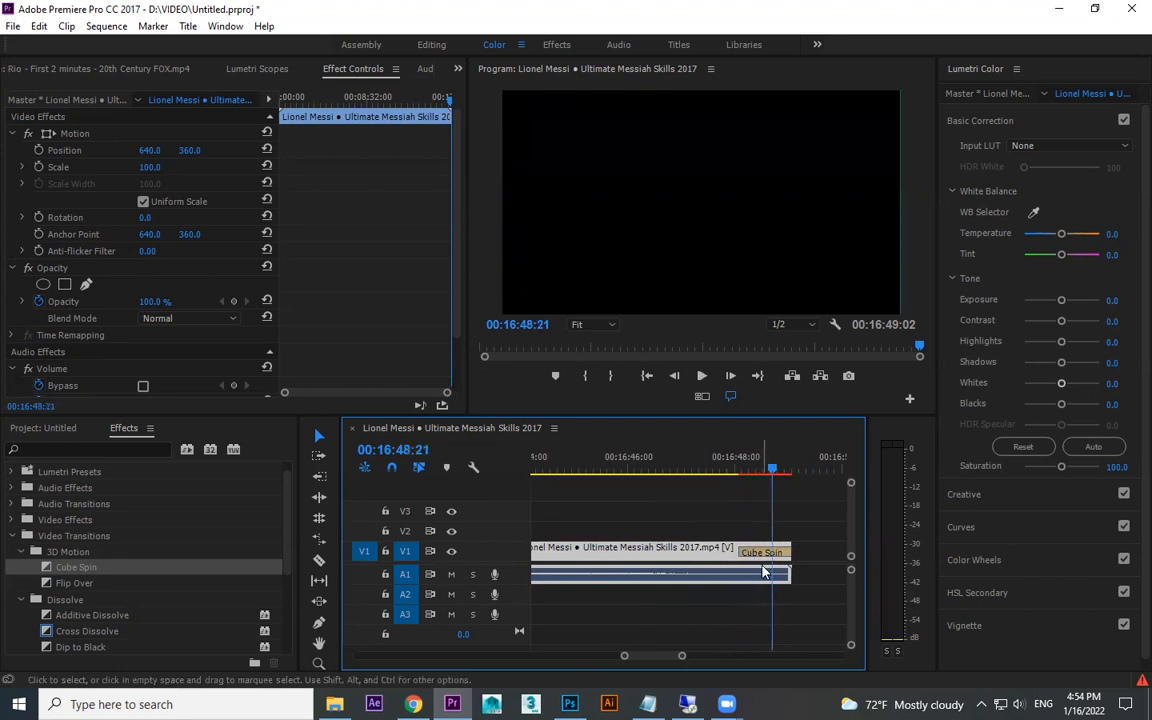
- Split the V1 clip at 00:16:18:26 with the Razor tool
{"action": "key", "text": "minus"}
{"action": "key", "text": "minus"}
{"action": "key", "text": "minus"}
{"action": "left_click_drag", "start_coordinate": [581, 469], "coordinate": [543, 474]}
{"action": "key", "text": "c"}
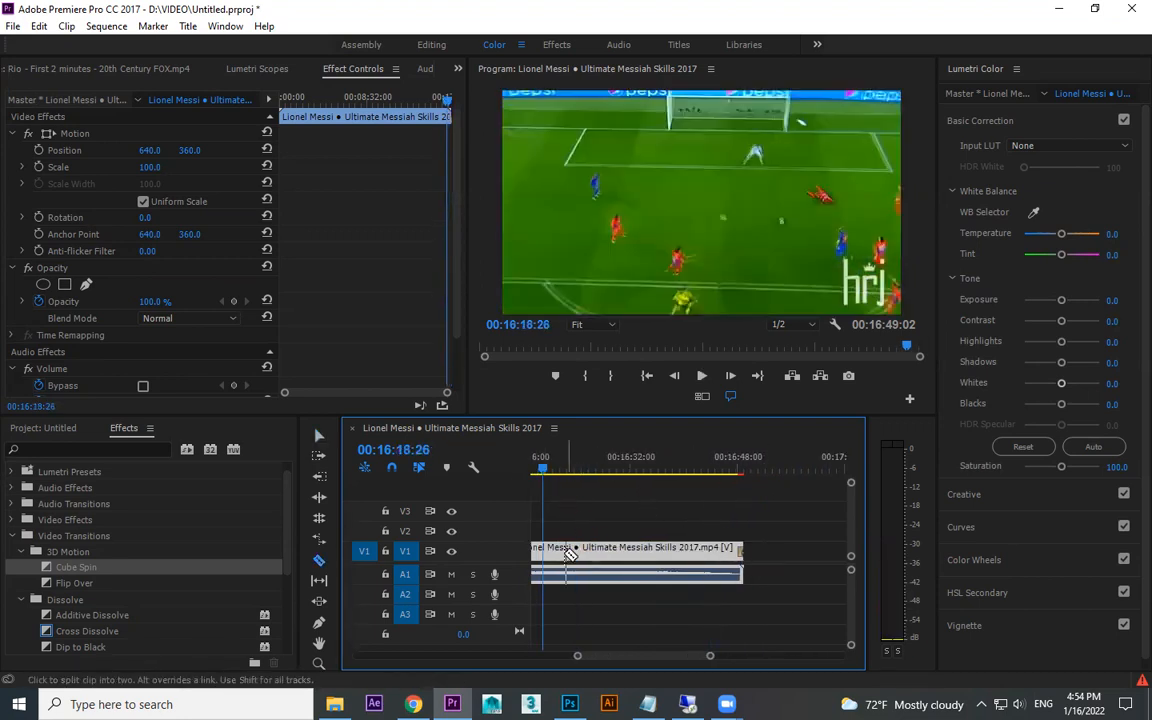
{"action": "left_click", "coordinate": [550, 551]}
- Apply the Cube Spin transition to the cut at 00:16:18:26 and play it back
{"action": "left_click_drag", "start_coordinate": [84, 568], "coordinate": [560, 553]}
{"action": "key", "text": "equal"}
{"action": "key", "text": "equal"}
{"action": "key", "text": "equal"}
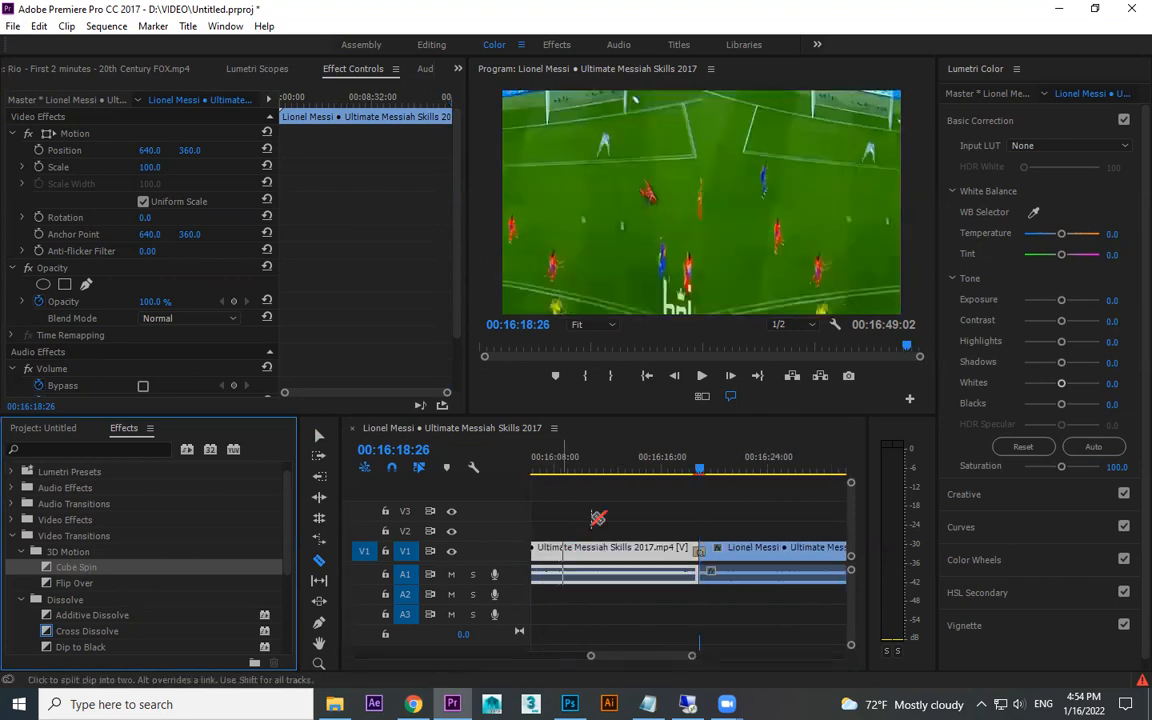
{"action": "left_click", "coordinate": [665, 462]}
{"action": "key", "text": "space"}
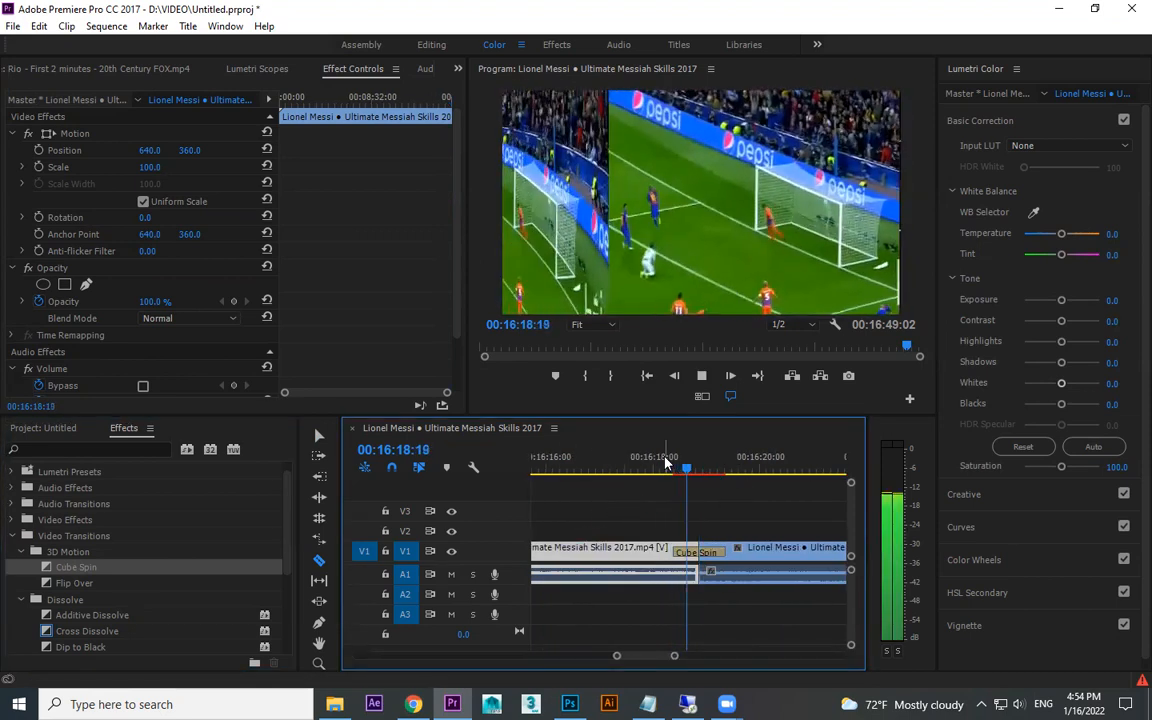
- Try Flip Over in place of Cube Spin at the cut, and undo the transitions there
{"action": "left_click_drag", "start_coordinate": [74, 583], "coordinate": [699, 550]}
{"action": "left_click", "coordinate": [666, 469]}
{"action": "key", "text": "space"}
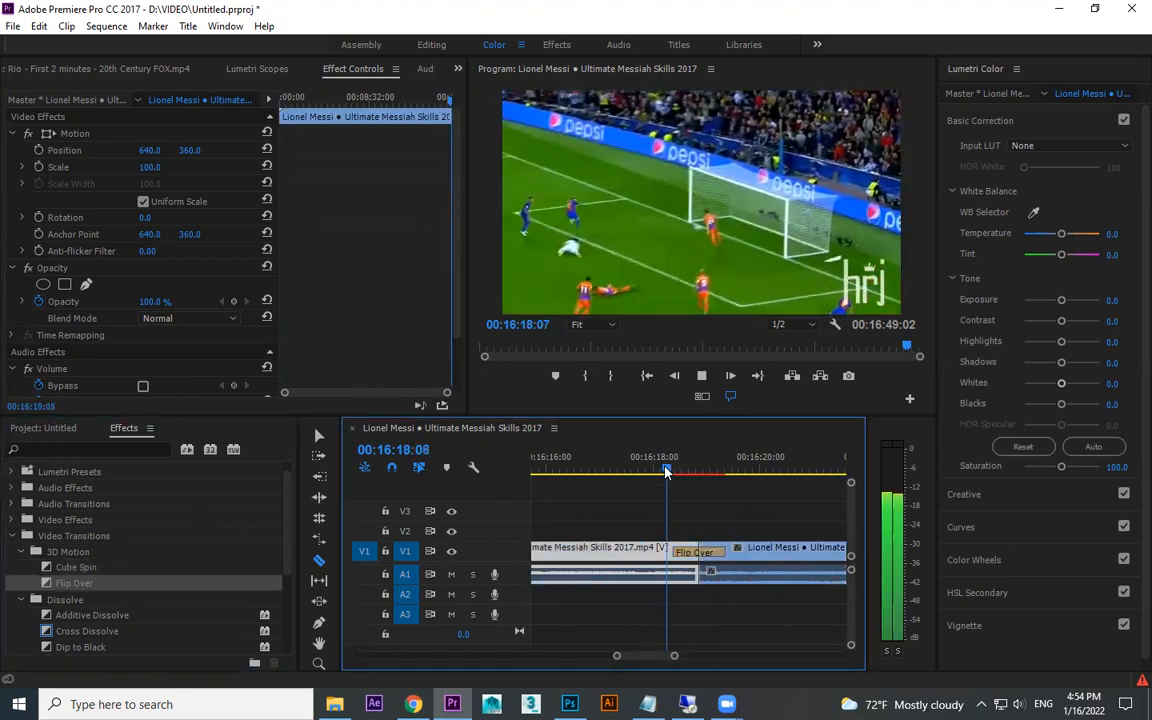
{"action": "key", "text": "space"}
{"action": "key", "text": "ctrl+z"}
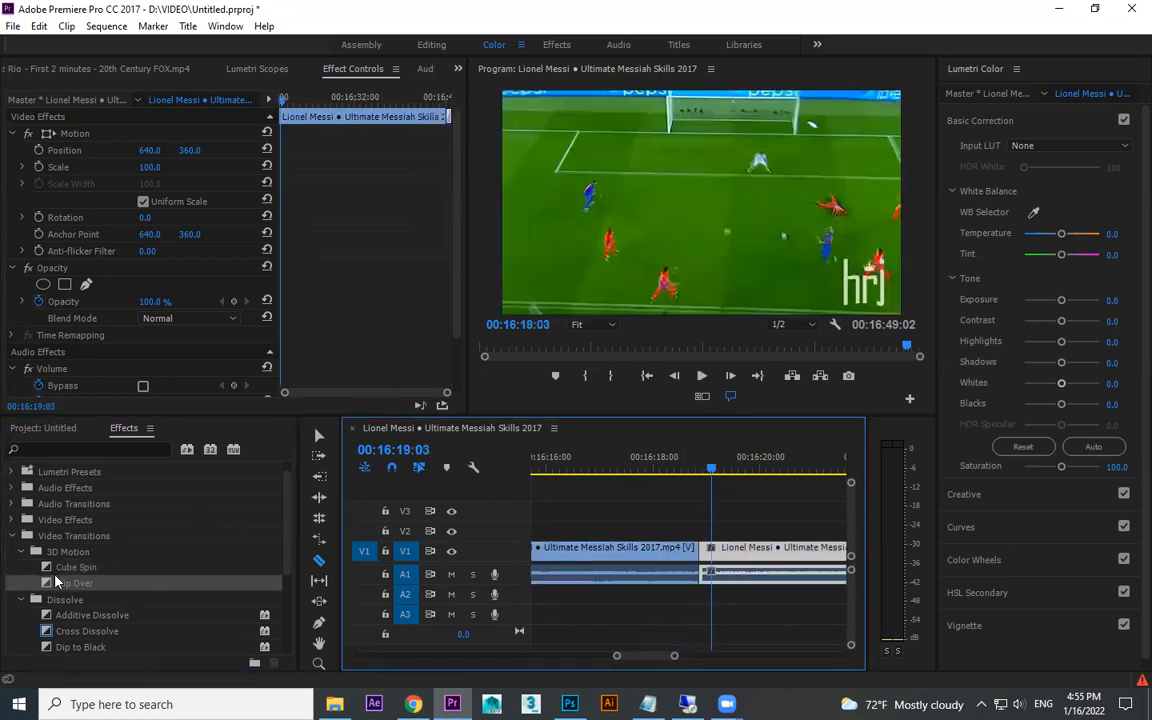
- Close the Video Transitions folder and expand the Transition category under Video Effects
{"action": "left_click", "coordinate": [12, 537]}
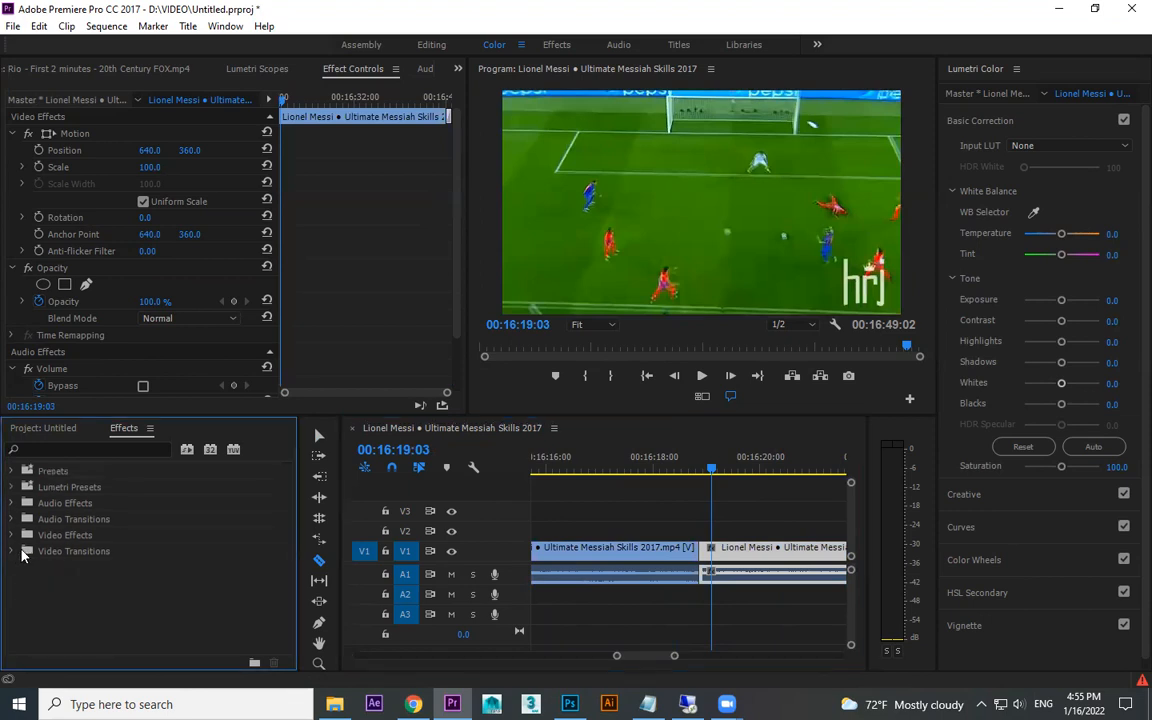
{"action": "left_click", "coordinate": [11, 536]}
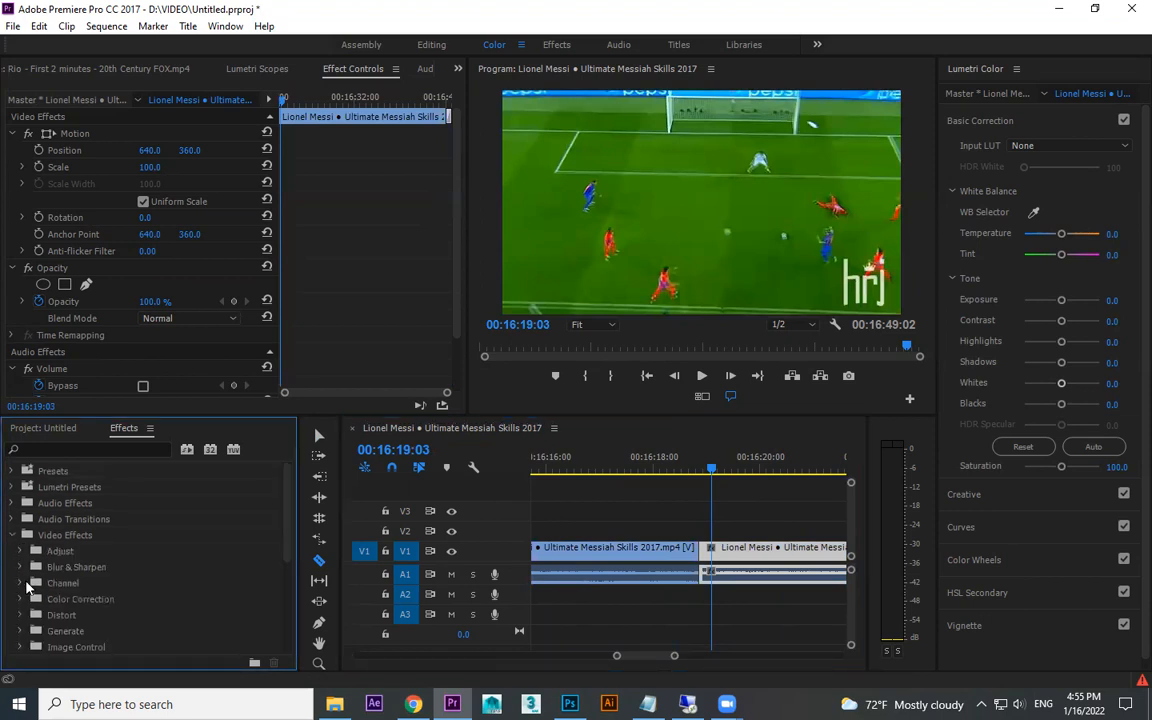
{"action": "scroll", "coordinate": [40, 590], "scroll_direction": "down", "scroll_amount": 4}
{"action": "left_click", "coordinate": [66, 604]}
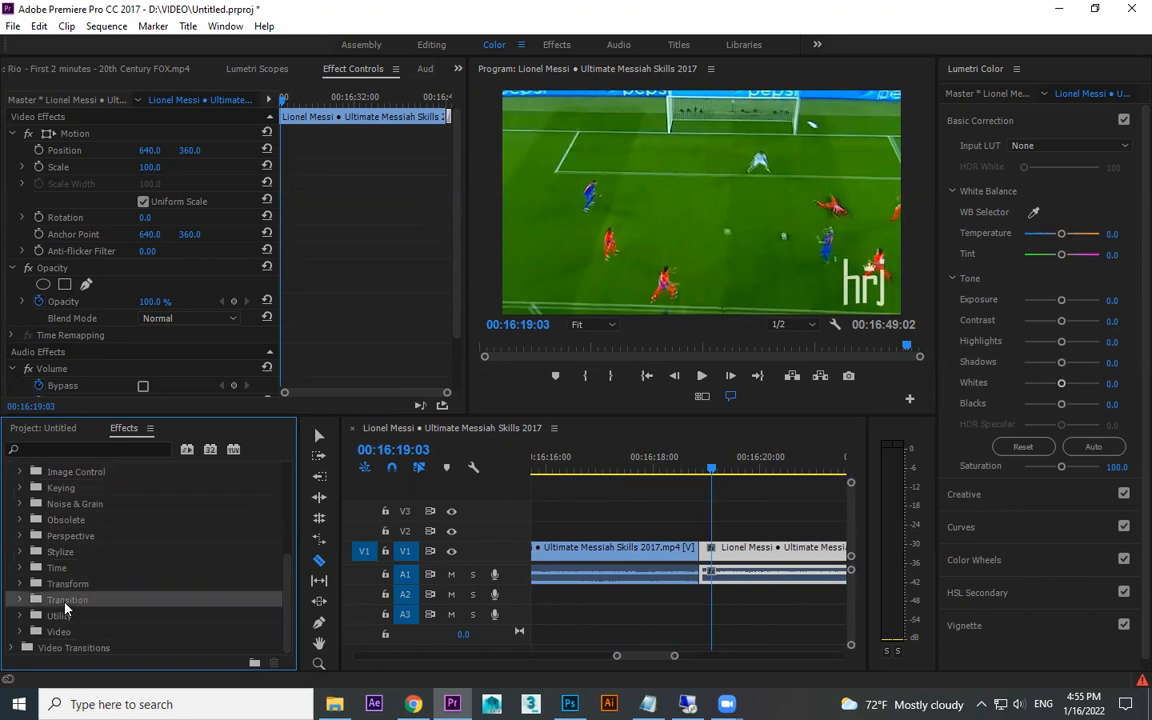
{"action": "left_click", "coordinate": [21, 600]}
{"action": "scroll", "coordinate": [120, 630], "scroll_direction": "down", "scroll_amount": 3}
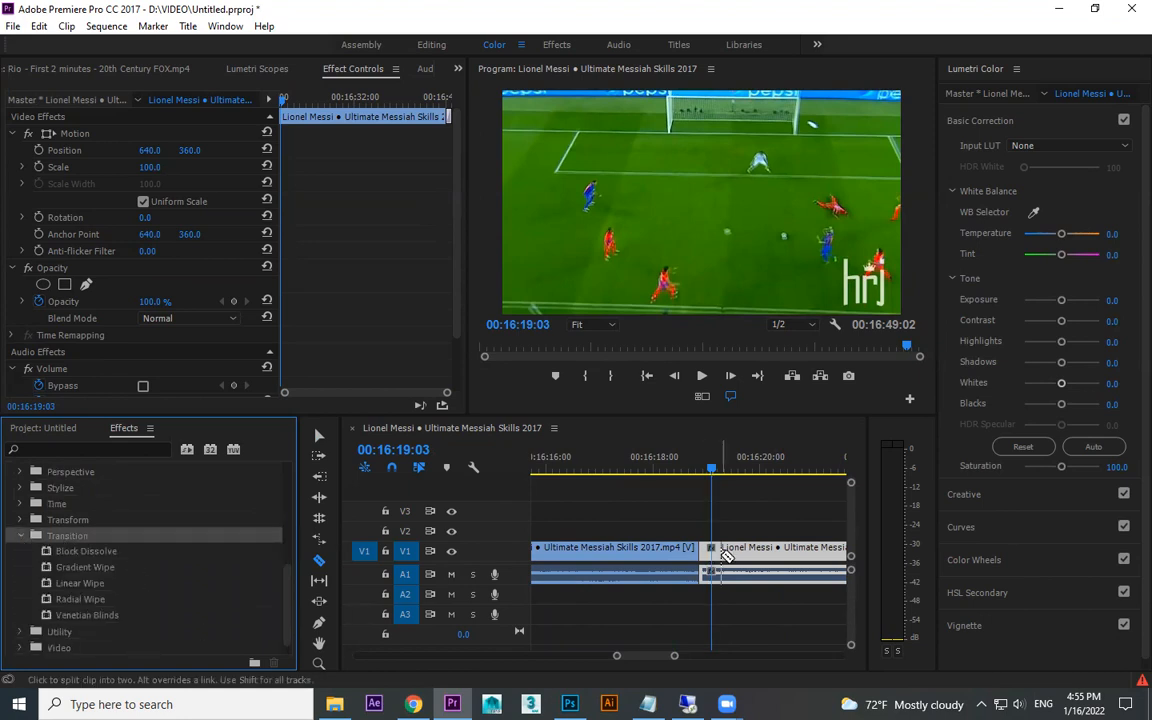
- Place the playhead at 00:15:56:03 and apply the Block Dissolve effect to the clip before the cut
{"action": "key", "text": "minus"}
{"action": "key", "text": "minus"}
{"action": "left_click", "coordinate": [582, 463]}
{"action": "key", "text": "minus"}
{"action": "key", "text": "minus"}
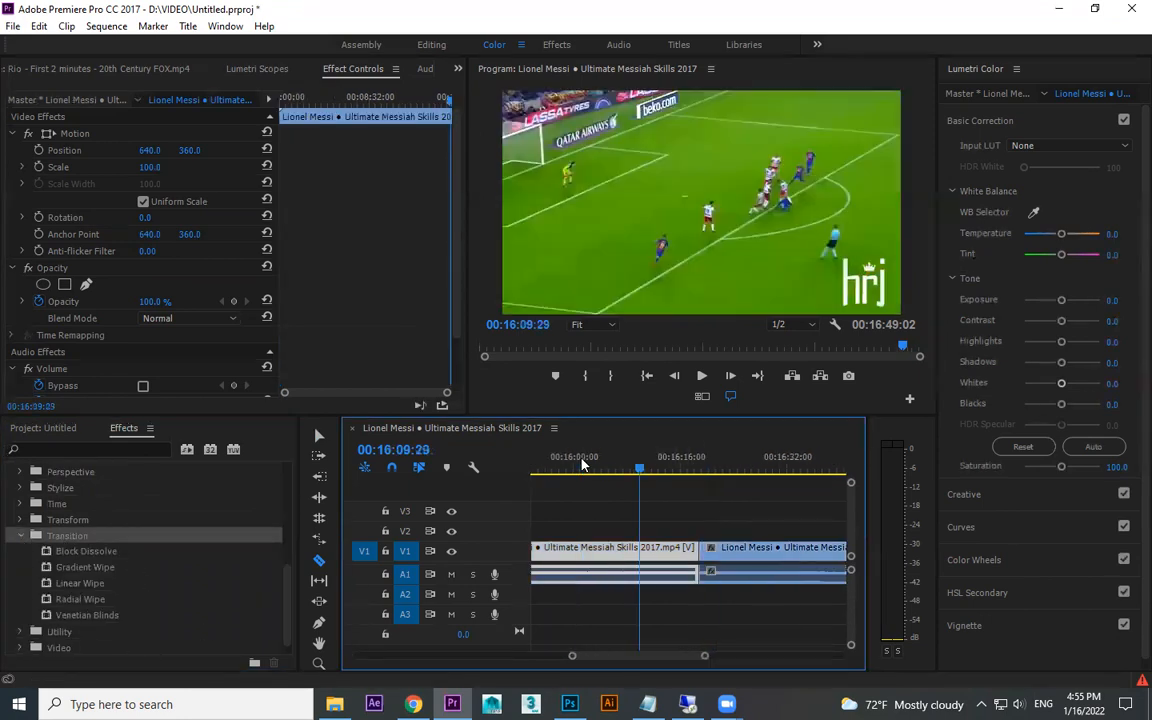
{"action": "key", "text": "equal"}
{"action": "left_click", "coordinate": [617, 472]}
{"action": "key", "text": "equal"}
{"action": "key", "text": "equal"}
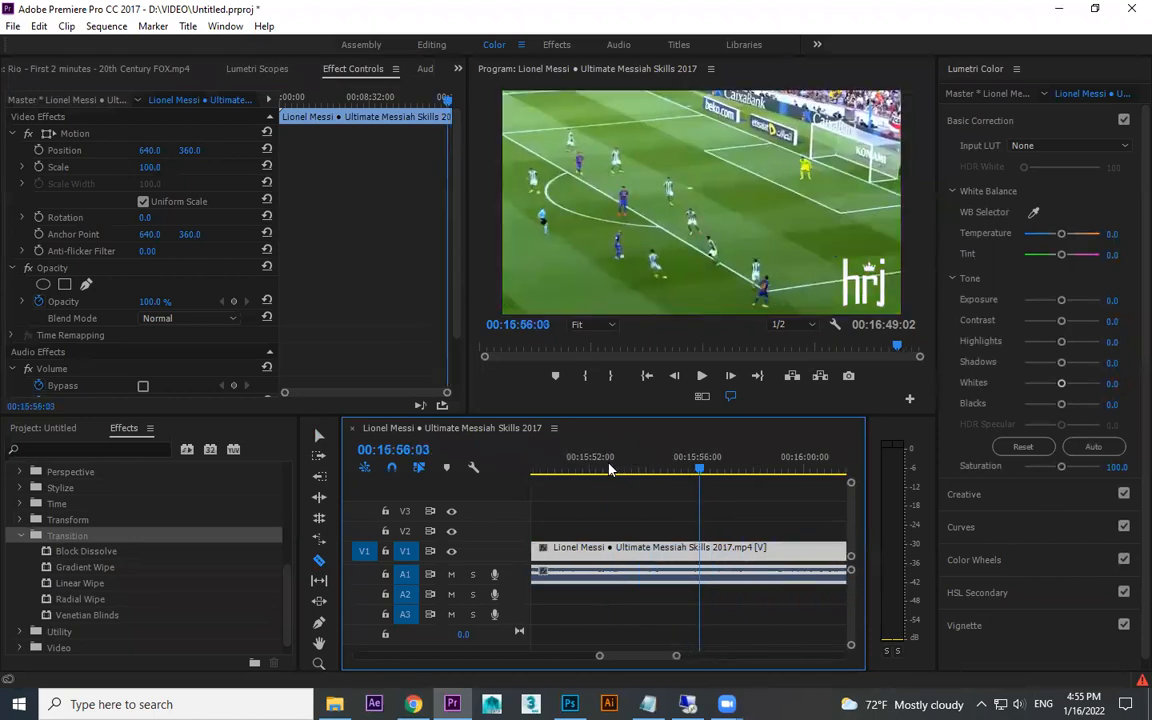
{"action": "left_click_drag", "start_coordinate": [80, 551], "coordinate": [710, 549]}
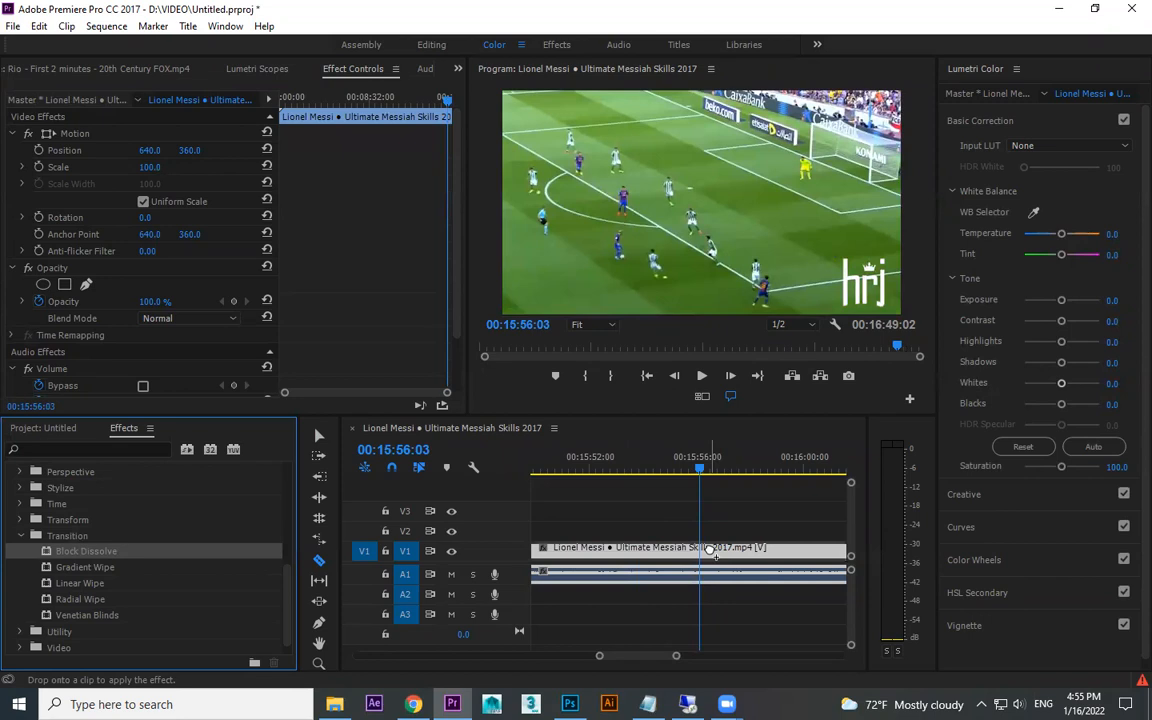
{"action": "left_click", "coordinate": [411, 144]}
{"action": "scroll", "coordinate": [436, 286], "scroll_direction": "down", "scroll_amount": 4}
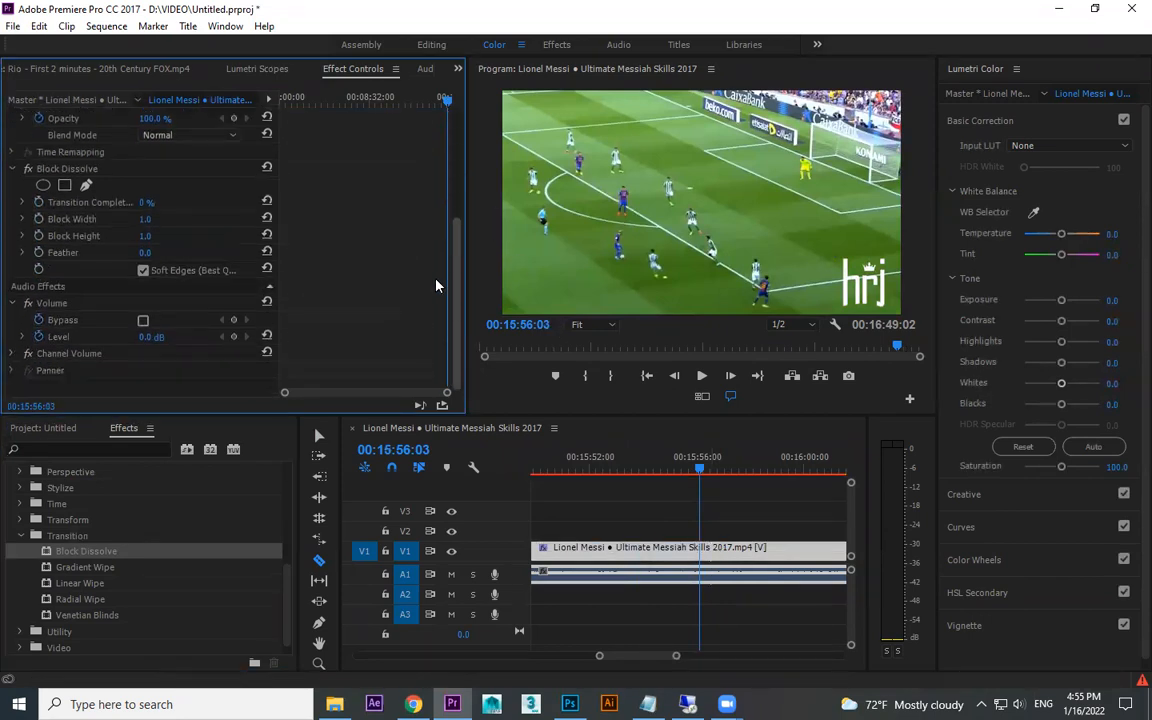
- Set Block Dissolve's transition completion to 70%, block width to 297 and block height to 32
{"action": "left_click_drag", "start_coordinate": [143, 203], "coordinate": [224, 203]}
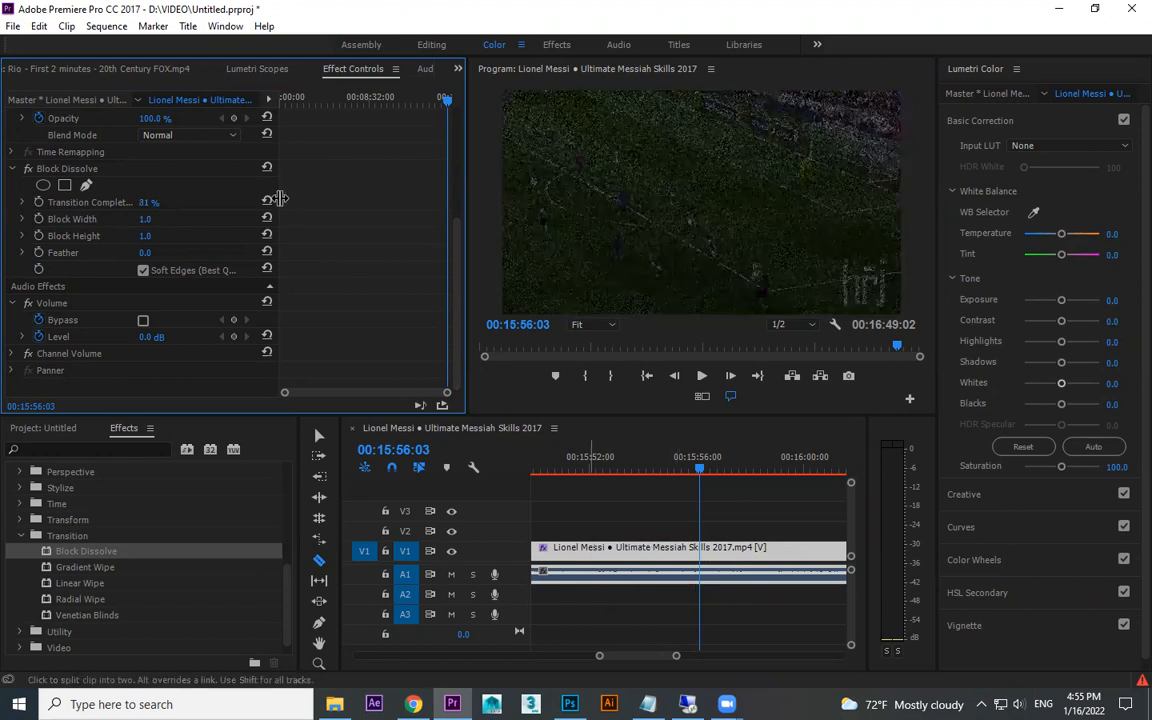
{"action": "left_click_drag", "start_coordinate": [145, 204], "coordinate": [63, 203]}
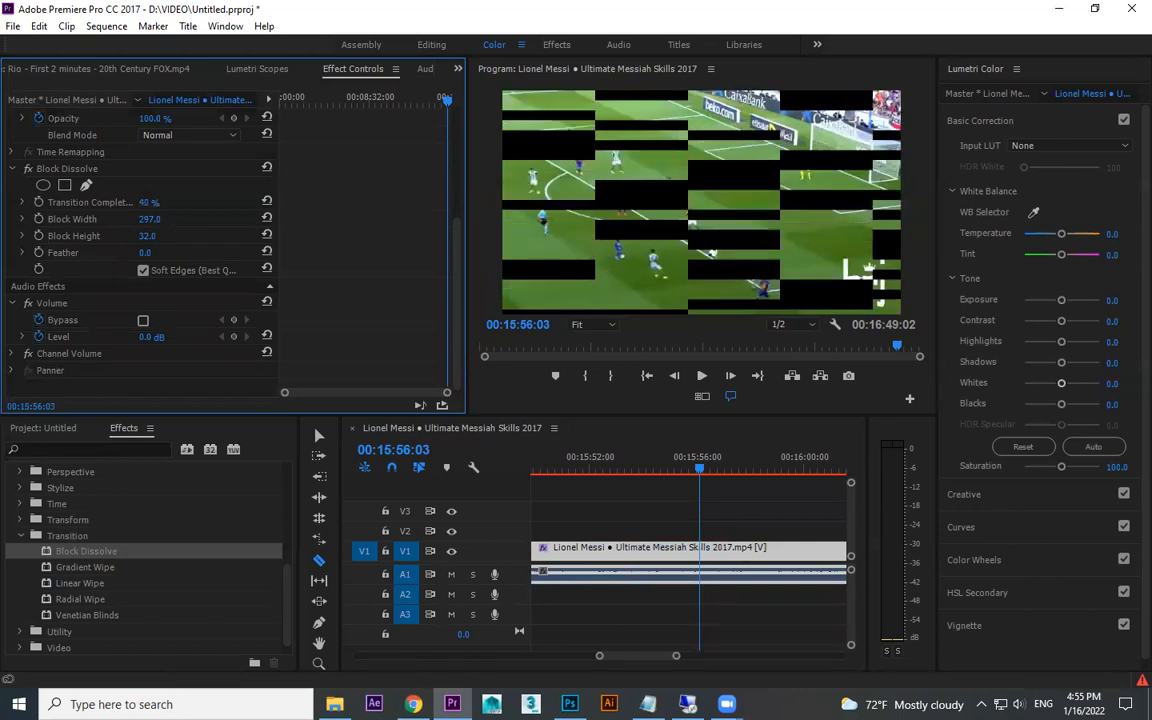
{"action": "left_click_drag", "start_coordinate": [149, 202], "coordinate": [125, 202]}
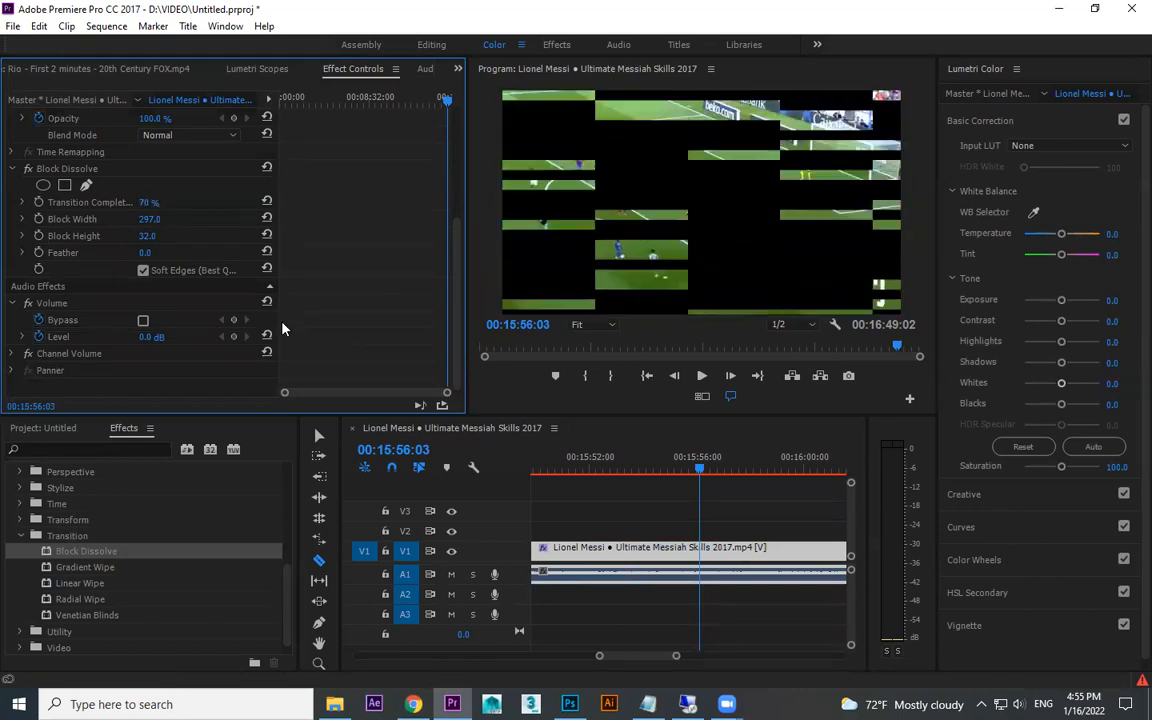
- Keyframe Block Dissolve's transition completion from 0% at 00:15:56:03 to 100% at 00:15:57:25
{"action": "left_click", "coordinate": [38, 203]}
{"action": "left_click_drag", "start_coordinate": [149, 204], "coordinate": [79, 204]}
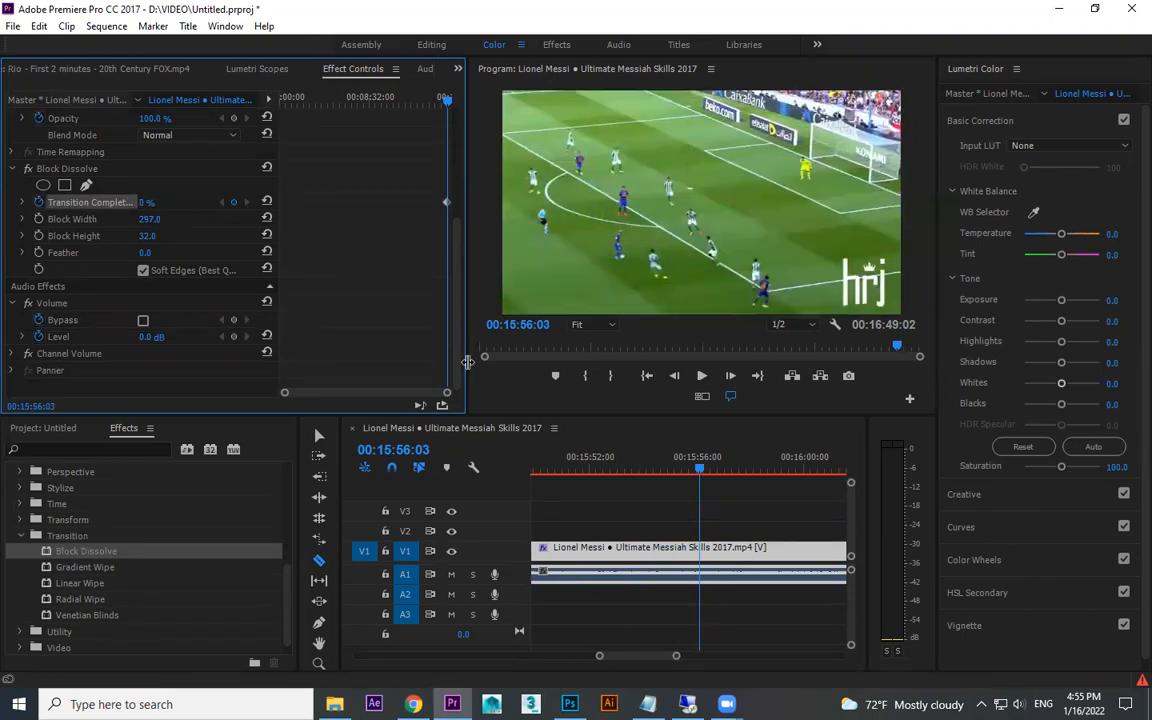
{"action": "key", "text": "space"}
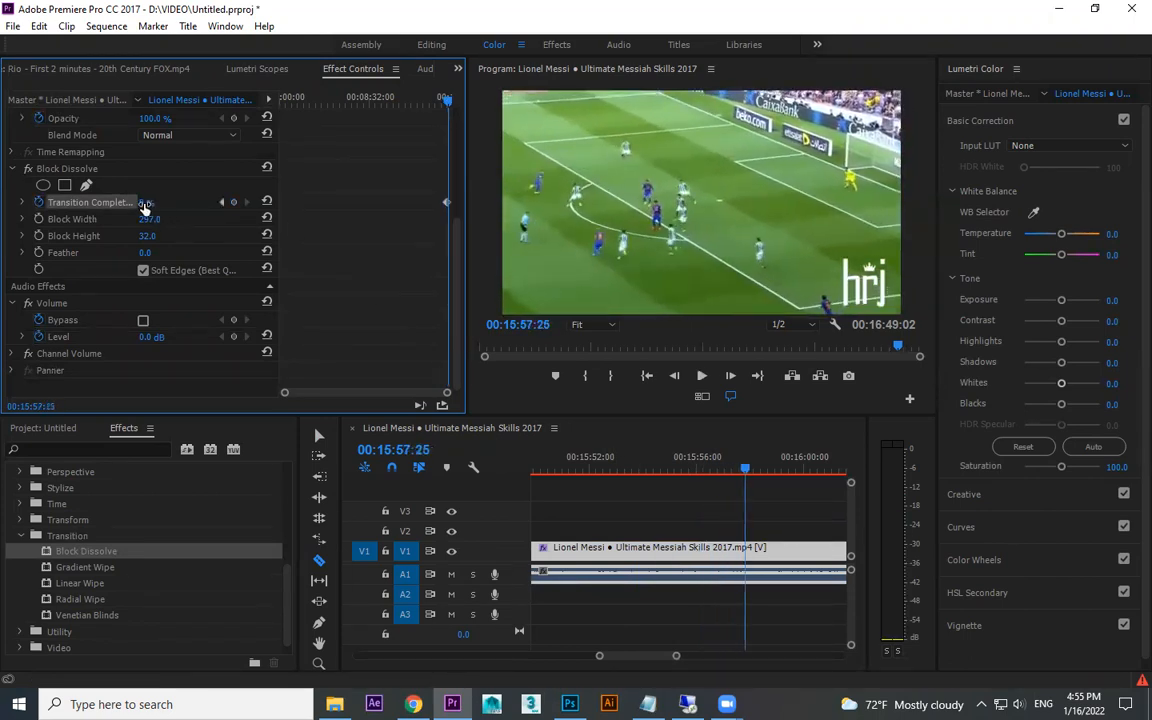
{"action": "left_click_drag", "start_coordinate": [145, 204], "coordinate": [232, 204]}
- Scrub and play back the Block Dissolve animation from just before 00:15:56:03
{"action": "left_click_drag", "start_coordinate": [716, 468], "coordinate": [735, 468]}
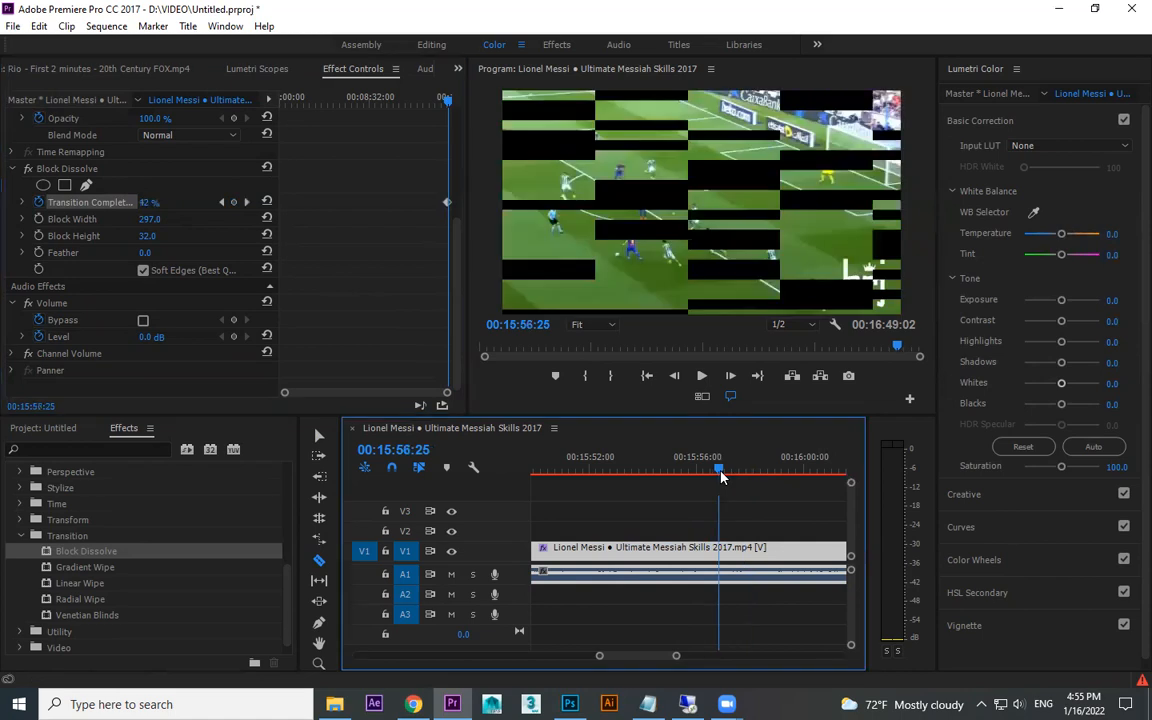
{"action": "left_click", "coordinate": [686, 463]}
{"action": "key", "text": "space"}
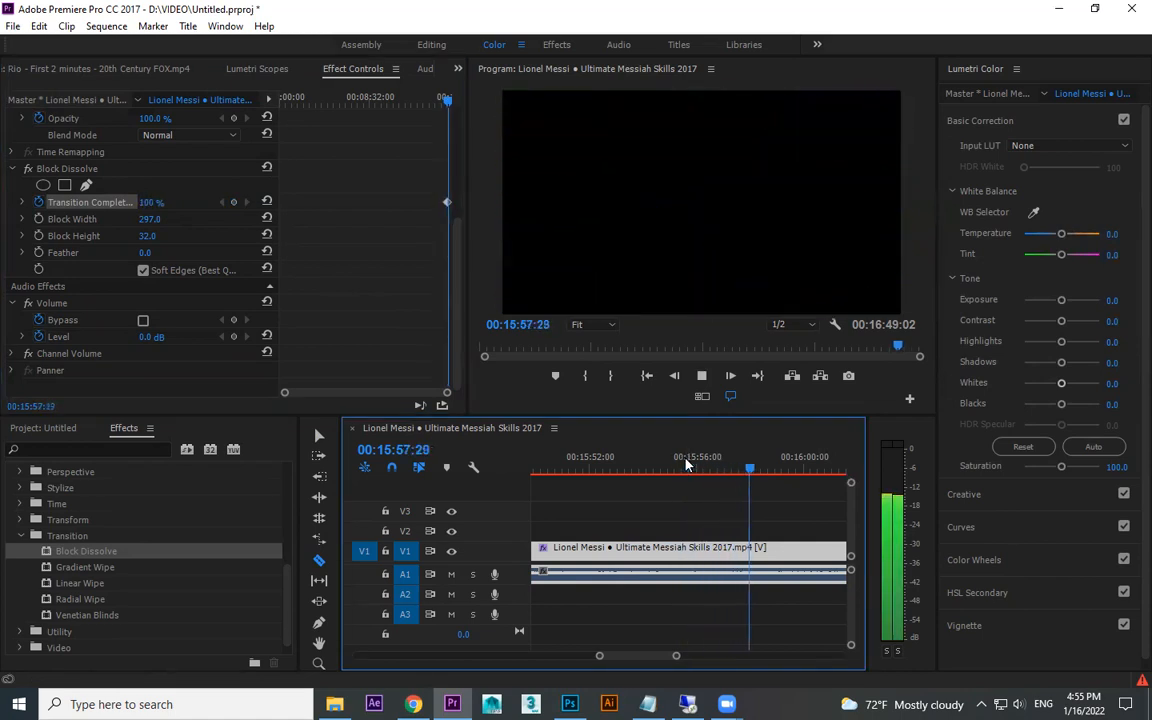
{"action": "left_click", "coordinate": [681, 472]}
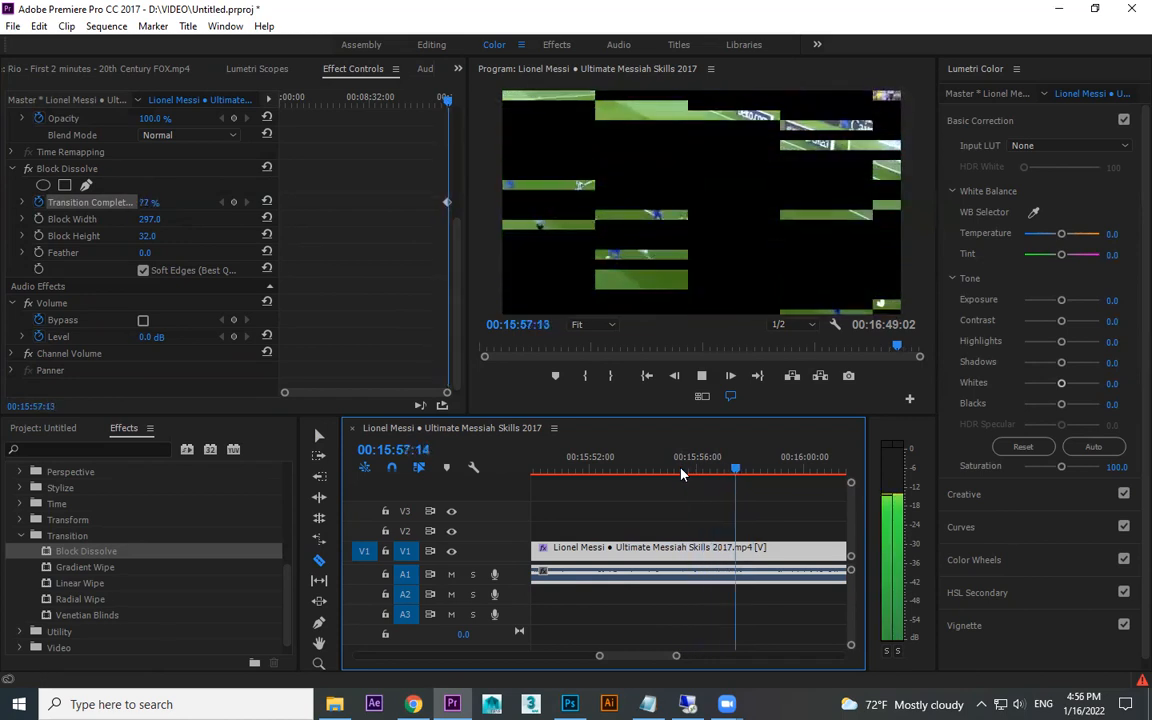
{"action": "left_click", "coordinate": [681, 472]}
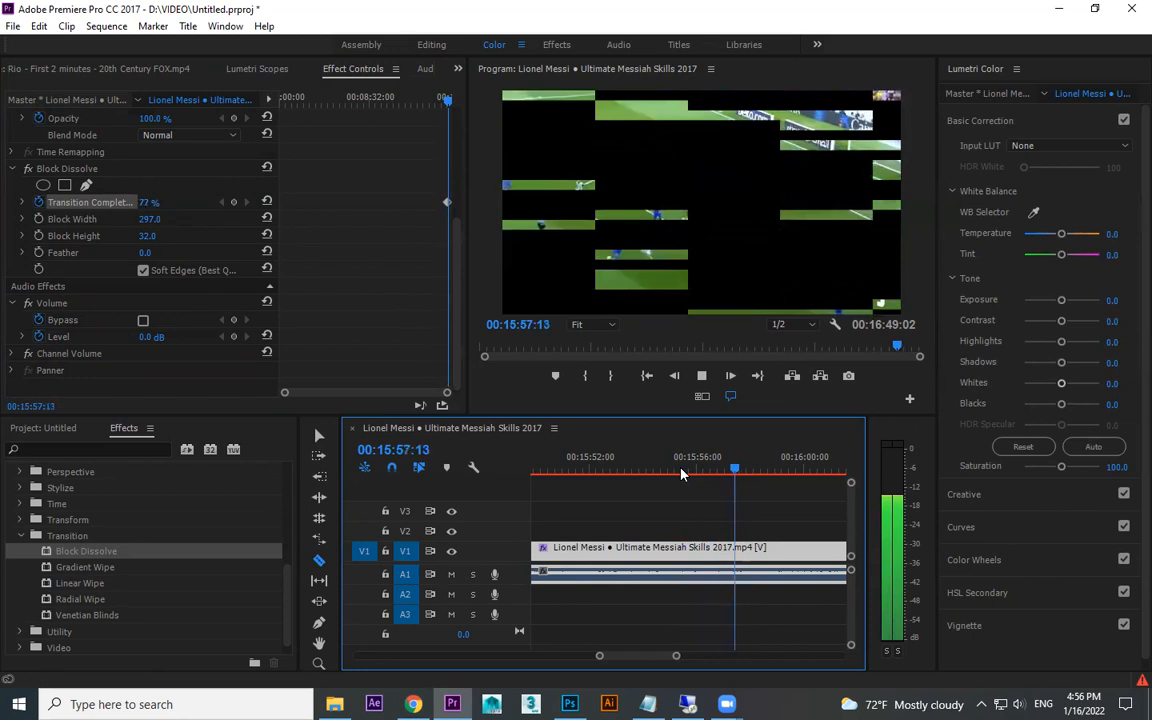
- Remove Block Dissolve from the clip and apply the Gradient Wipe effect in its place
{"action": "left_click", "coordinate": [83, 169]}
{"action": "key", "text": "Delete"}
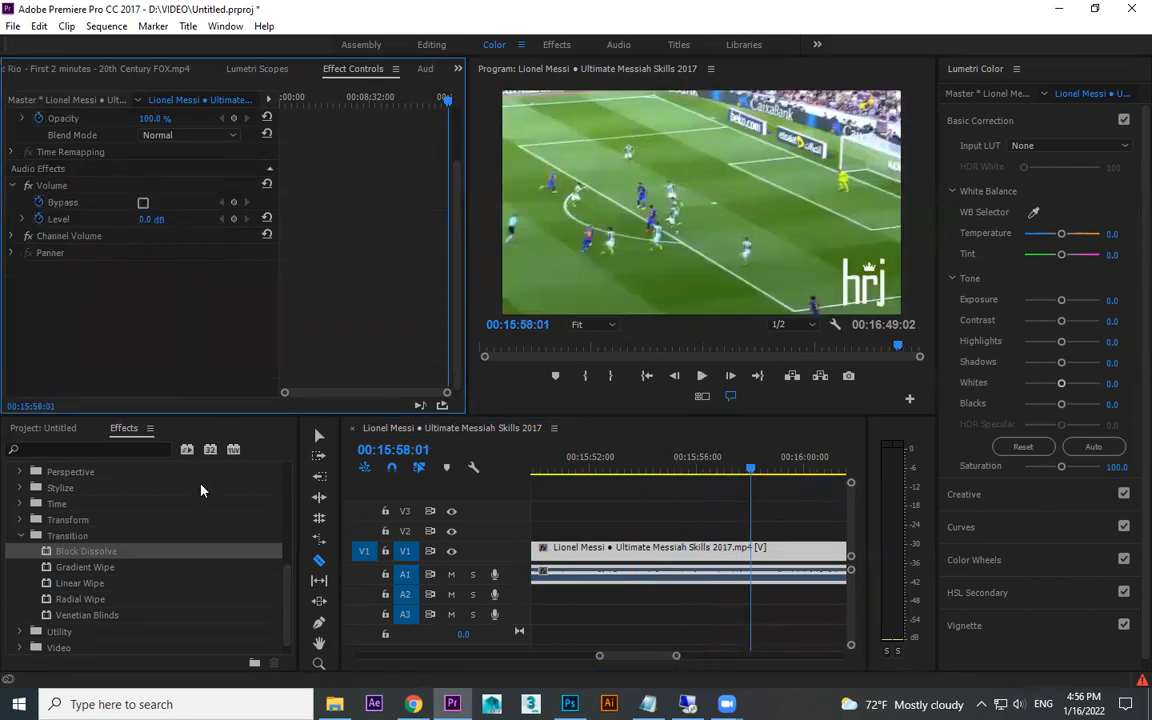
{"action": "left_click_drag", "start_coordinate": [96, 570], "coordinate": [645, 541]}
{"action": "left_click", "coordinate": [410, 174]}
- Set Gradient Wipe's transition completion to 50% and softness to 70%, keeping Video 1 as the gradient layer
{"action": "left_click_drag", "start_coordinate": [146, 202], "coordinate": [226, 202]}
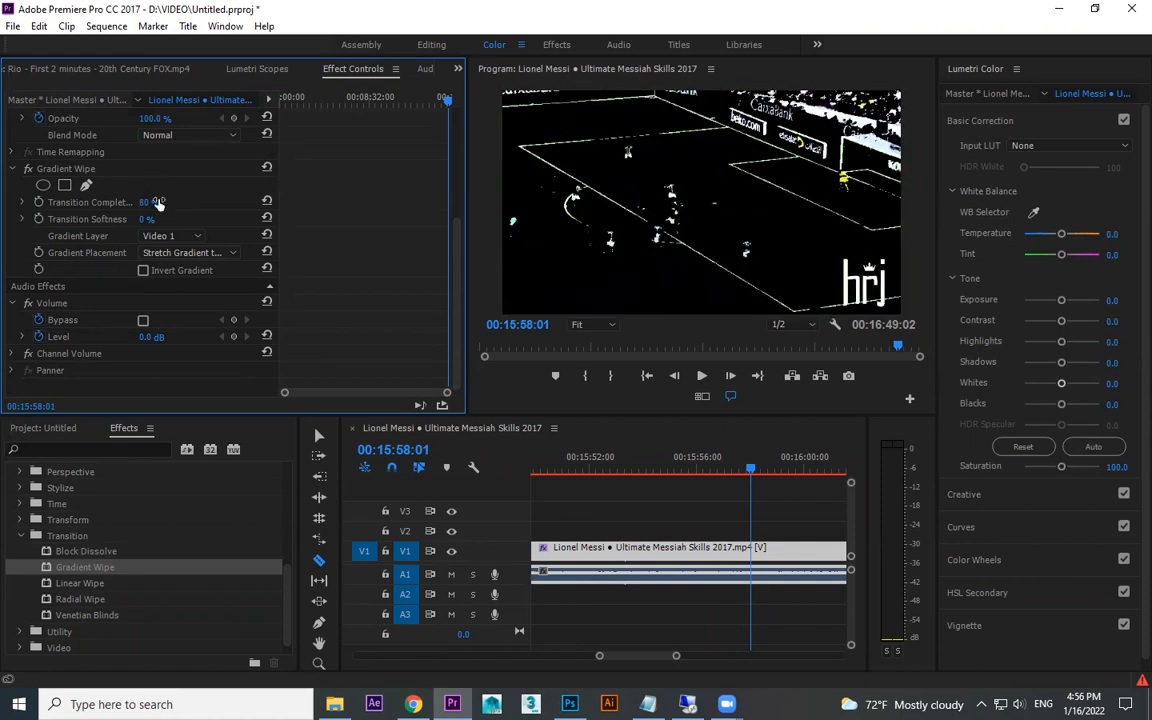
{"action": "left_click_drag", "start_coordinate": [147, 220], "coordinate": [247, 220]}
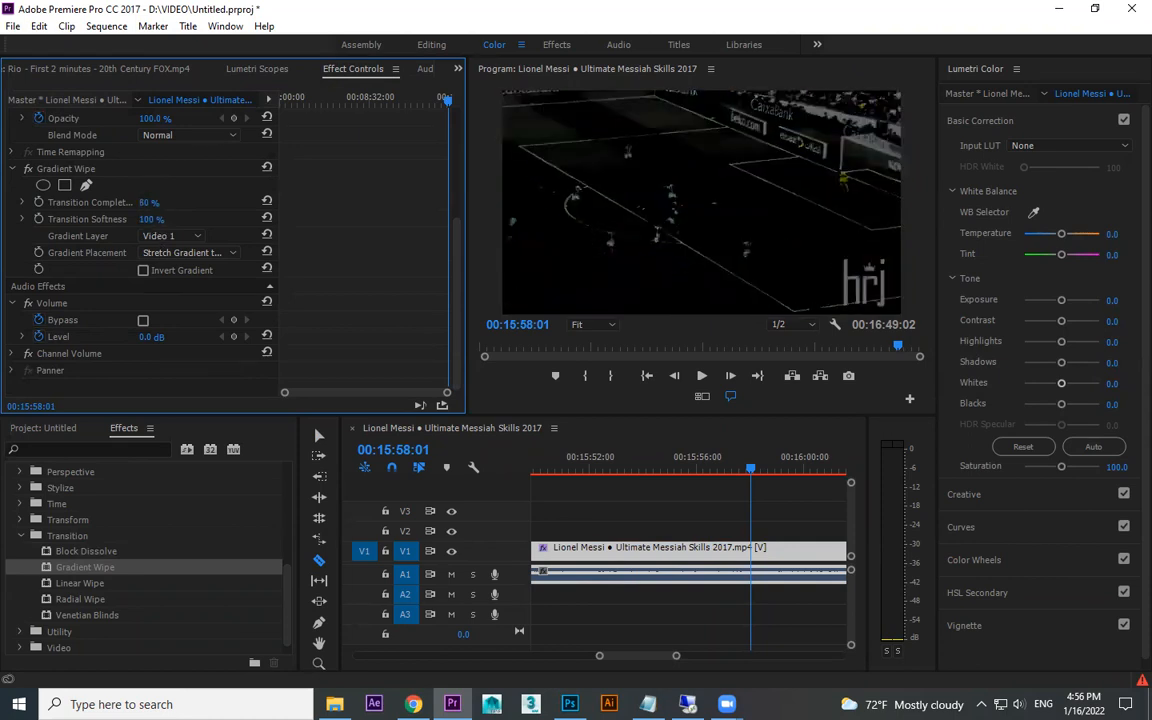
{"action": "left_click_drag", "start_coordinate": [148, 204], "coordinate": [122, 204]}
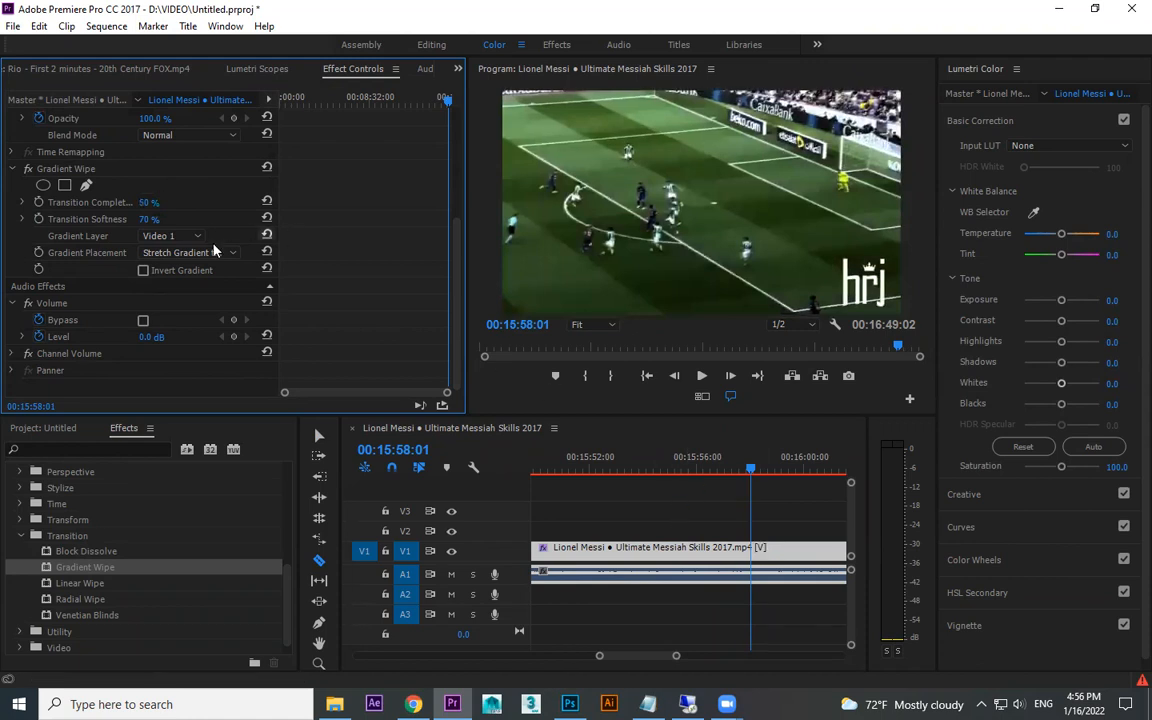
{"action": "left_click", "coordinate": [172, 235]}
{"action": "left_click", "coordinate": [180, 234]}
- Move the long football clip's video up to V2 and shift the short ending clip earlier on V1 so the two overlap
{"action": "left_click", "coordinate": [741, 467]}
{"action": "key", "text": "minus"}
{"action": "key", "text": "minus"}
{"action": "key", "text": "v"}
{"action": "key", "text": "minus"}
{"action": "key", "text": "minus"}
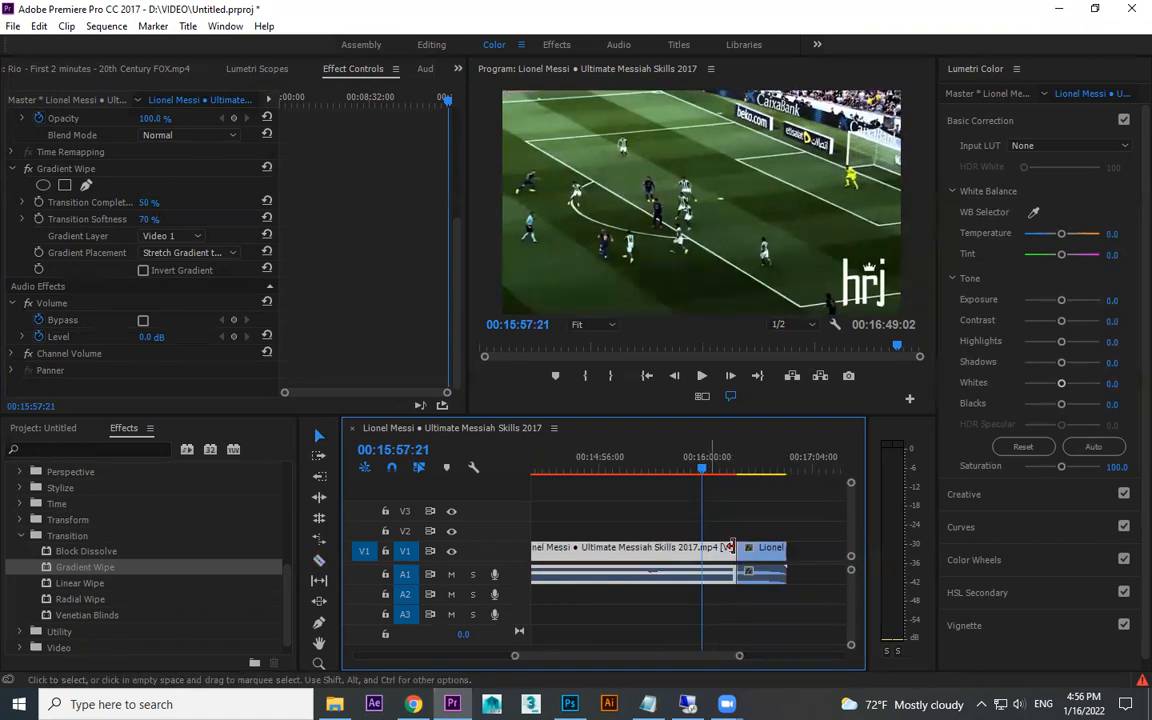
{"action": "left_click_drag", "start_coordinate": [745, 548], "coordinate": [716, 548]}
{"action": "left_click", "coordinate": [703, 462]}
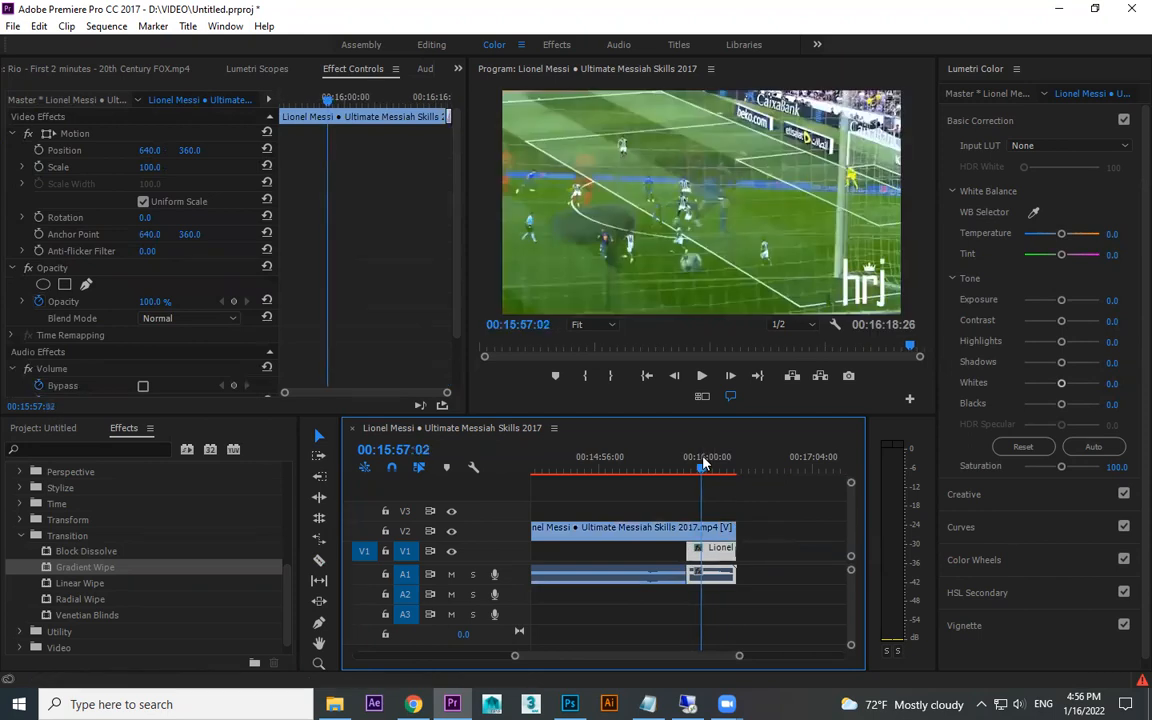
- Set the V2 clip's Gradient Wipe gradient layer to Video 1, try 30% transition completion, and invert the gradient with completion at 70%
{"action": "key", "text": "equal"}
{"action": "key", "text": "equal"}
{"action": "left_click", "coordinate": [701, 530]}
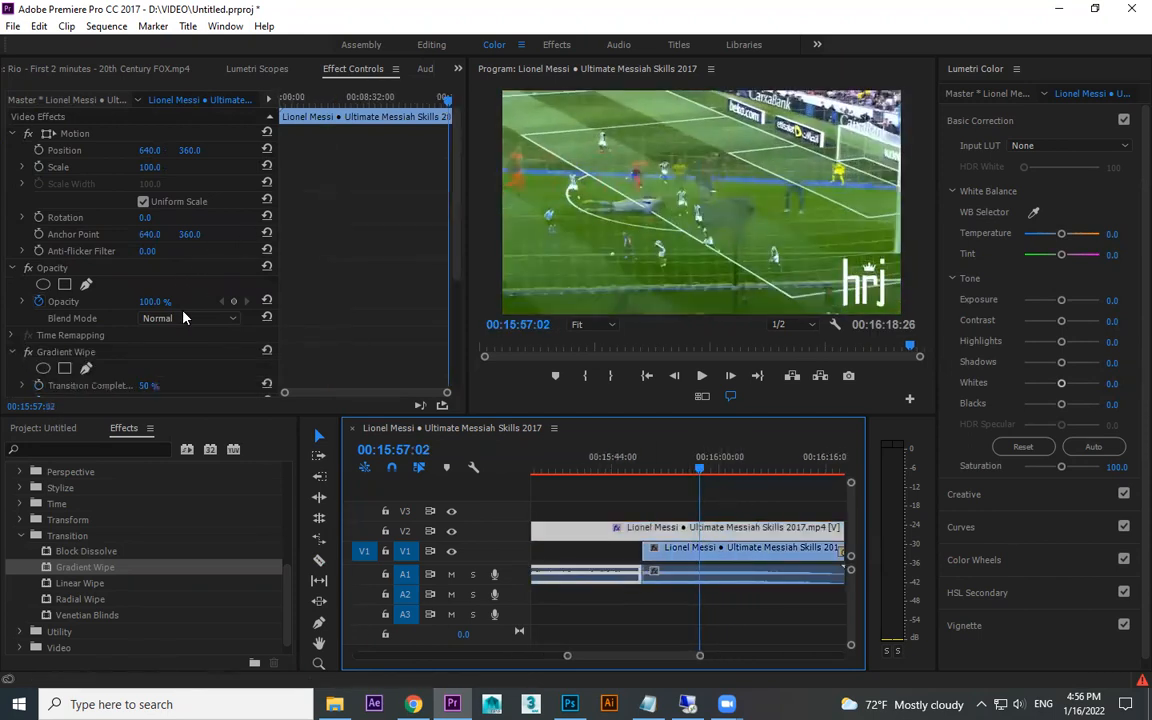
{"action": "scroll", "coordinate": [410, 210], "scroll_direction": "down", "scroll_amount": 4}
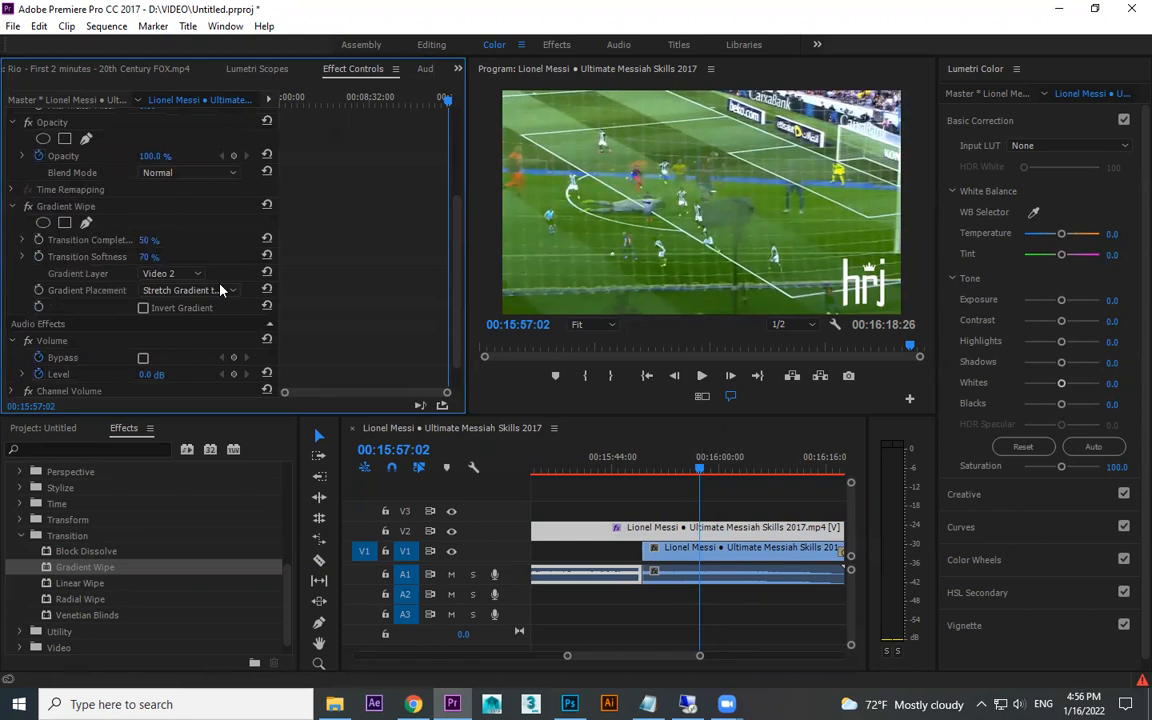
{"action": "left_click", "coordinate": [185, 275]}
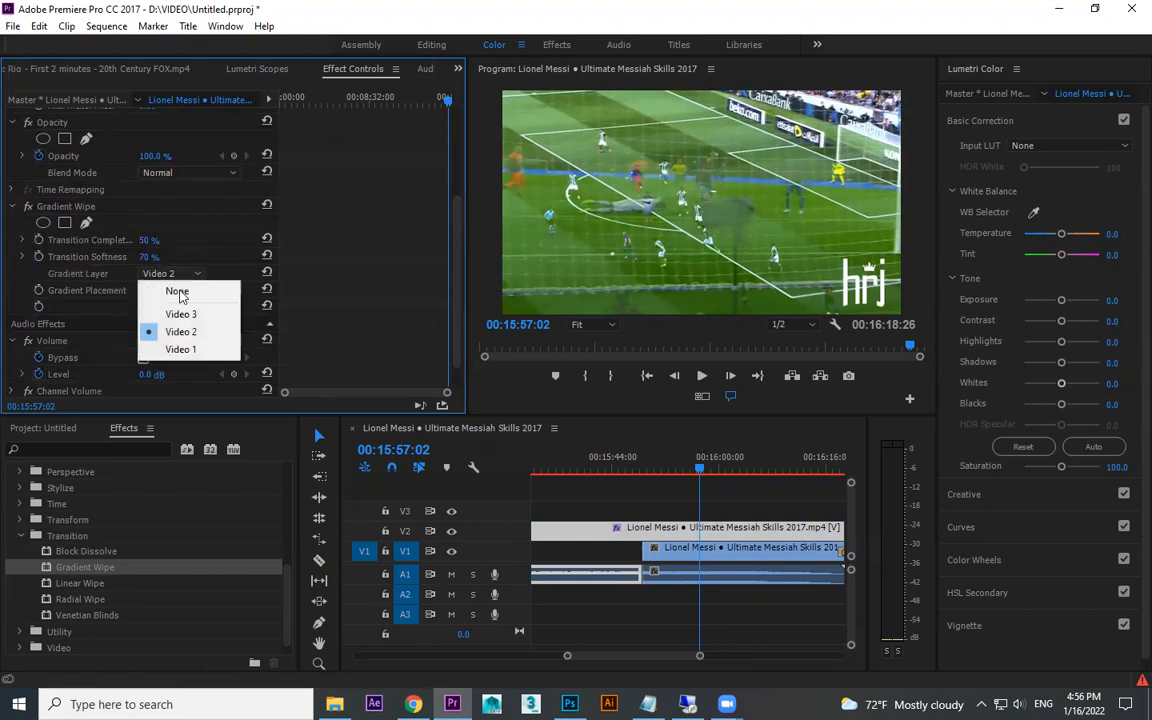
{"action": "left_click", "coordinate": [182, 349]}
{"action": "mouse_move", "coordinate": [146, 243]}
{"action": "left_mouse_down"}
{"action": "mouse_move", "coordinate": [96, 243]}
{"action": "mouse_move", "coordinate": [196, 243]}
{"action": "mouse_move", "coordinate": [96, 243]}
{"action": "mouse_move", "coordinate": [196, 243]}
{"action": "mouse_move", "coordinate": [126, 243]}
{"action": "left_mouse_up"}
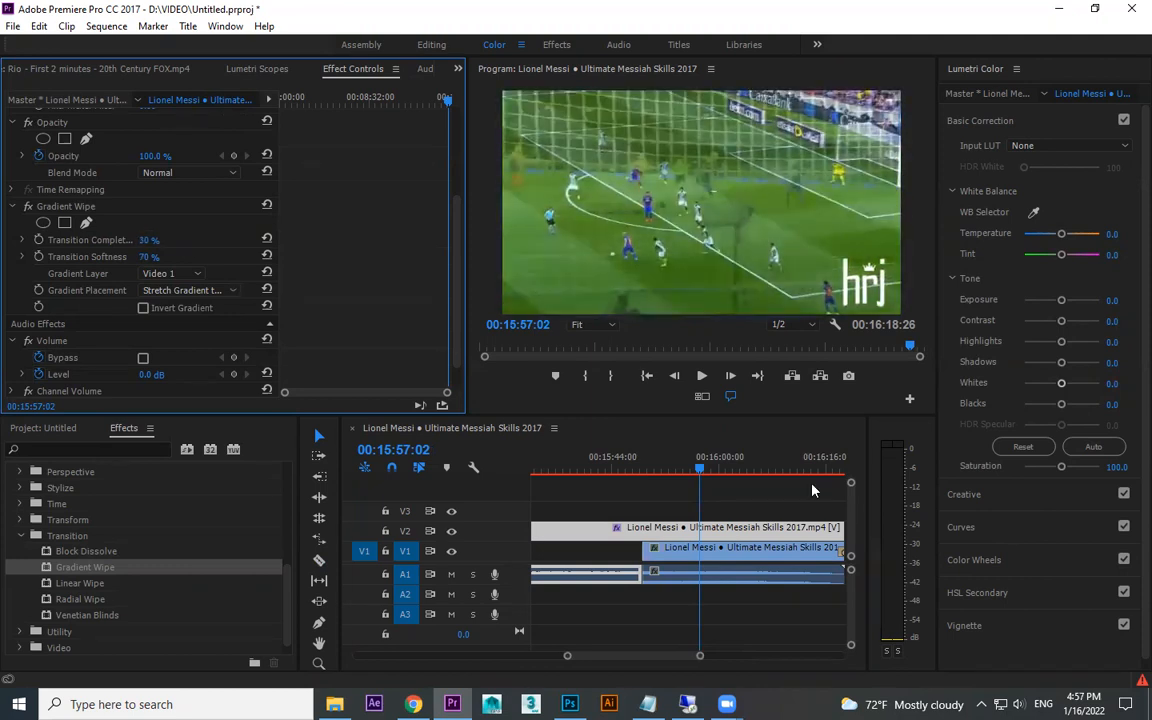
{"action": "left_click", "coordinate": [143, 309]}
{"action": "left_click_drag", "start_coordinate": [149, 240], "coordinate": [189, 240]}
- Replace Gradient Wipe on the V2 clip with the Linear Wipe effect and move the playhead to 00:15:38:15
{"action": "left_click", "coordinate": [82, 209]}
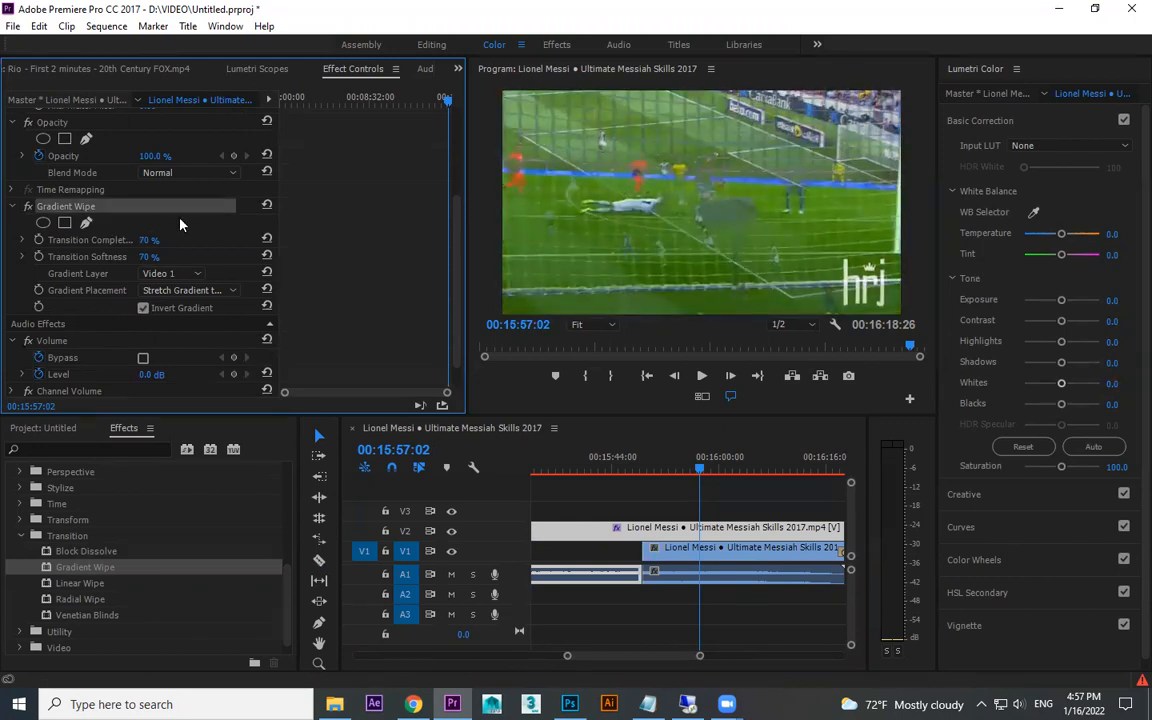
{"action": "key", "text": "Delete"}
{"action": "left_click_drag", "start_coordinate": [73, 587], "coordinate": [576, 520]}
{"action": "left_click", "coordinate": [574, 462]}
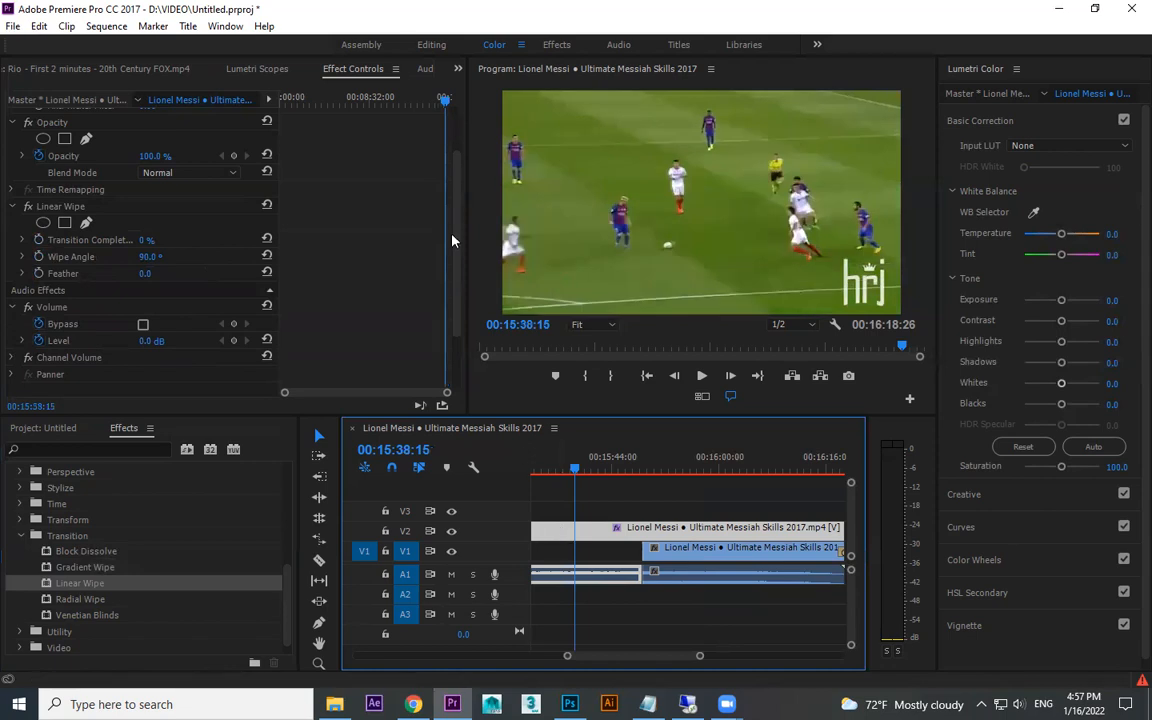
- Raise and lower Linear Wipe's transition completion to preview the wipe across the frame
{"action": "left_click_drag", "start_coordinate": [455, 214], "coordinate": [441, 300]}
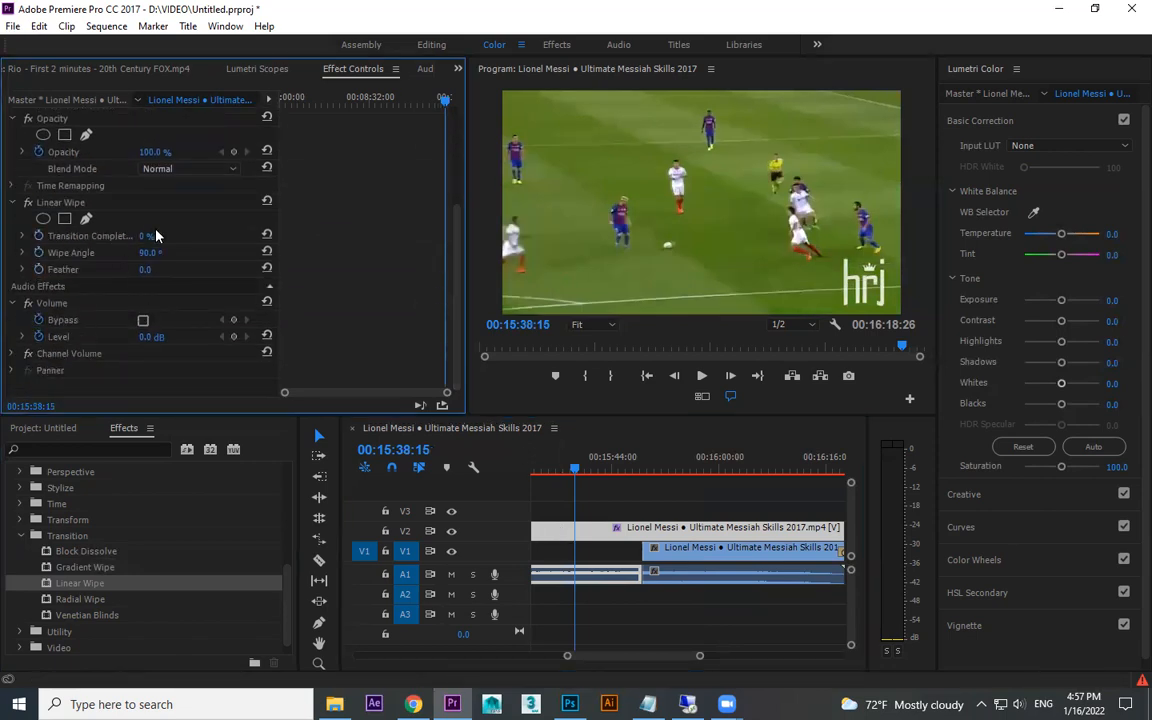
{"action": "left_click_drag", "start_coordinate": [149, 236], "coordinate": [230, 269]}
{"action": "left_click_drag", "start_coordinate": [149, 237], "coordinate": [108, 237]}
- Remove Linear Wipe from the V2 clip and apply the Radial Wipe effect in its place
{"action": "left_click", "coordinate": [73, 206]}
{"action": "key", "text": "Delete"}
{"action": "left_click_drag", "start_coordinate": [90, 603], "coordinate": [604, 528]}
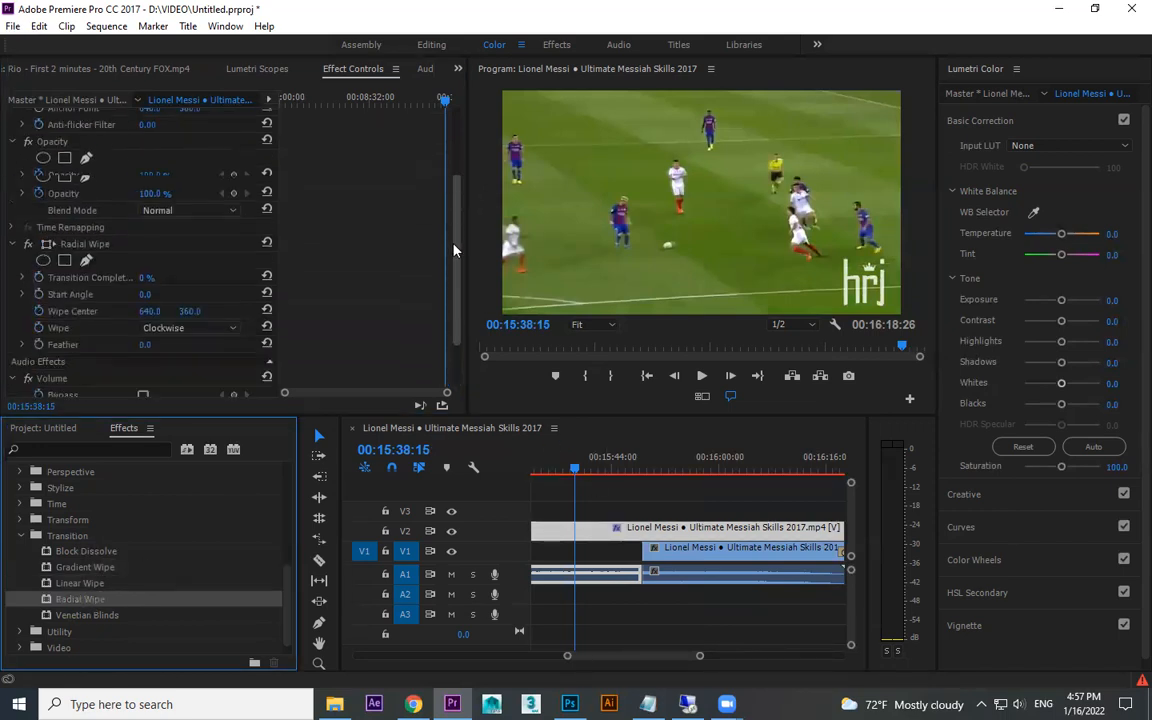
- Set Radial Wipe's transition completion to 39% and its start angle to 84°
{"action": "left_click_drag", "start_coordinate": [146, 202], "coordinate": [246, 202]}
{"action": "left_click_drag", "start_coordinate": [149, 202], "coordinate": [38, 202]}
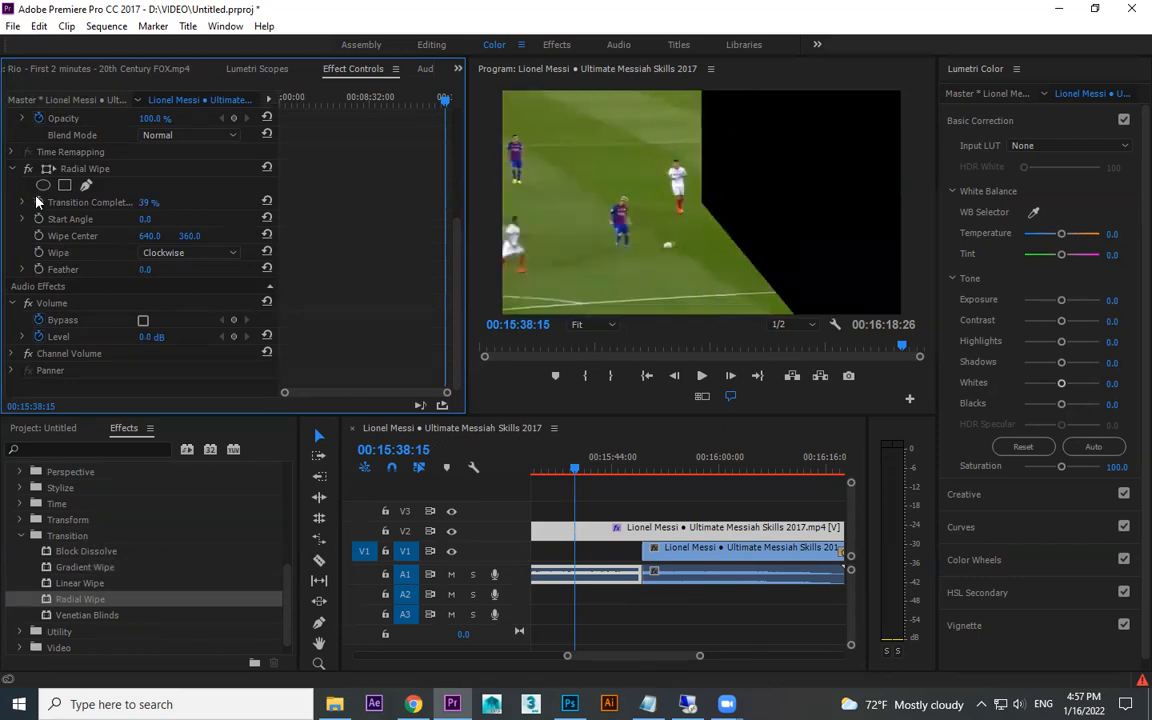
{"action": "left_click_drag", "start_coordinate": [145, 218], "coordinate": [173, 225]}
- Try Counterclockwise, set Radial Wipe's direction to Both with 37% completion and 74 feather, and undo a further completion change
{"action": "left_click", "coordinate": [188, 252]}
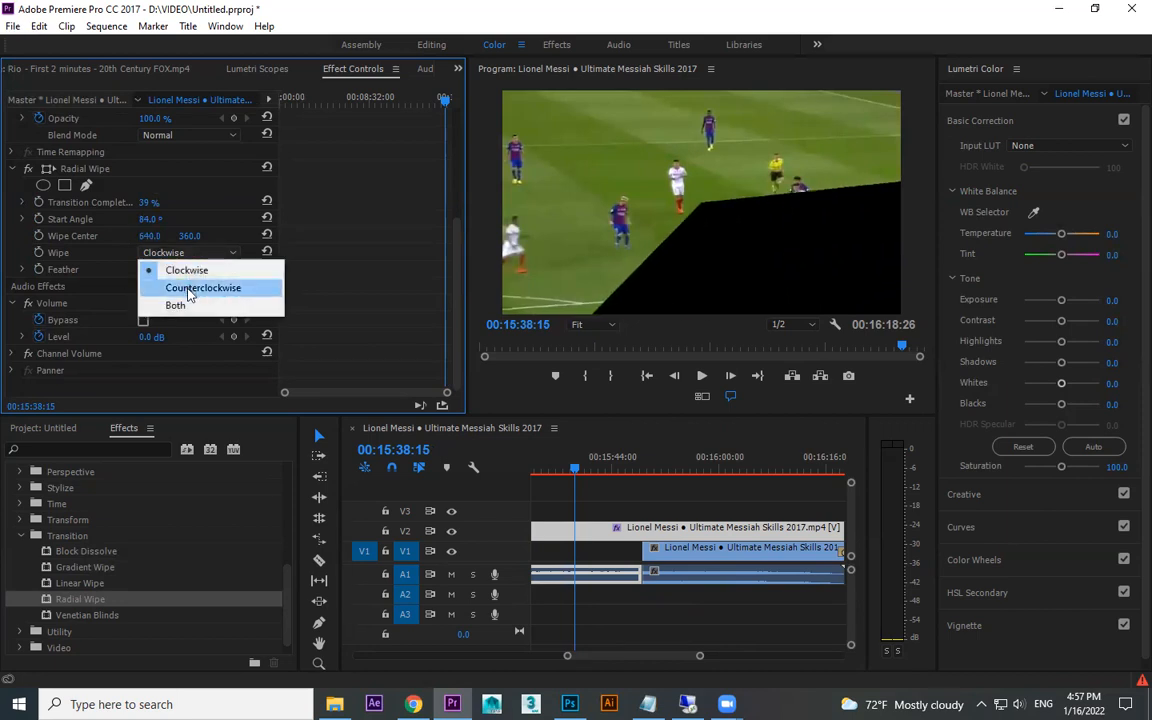
{"action": "left_click", "coordinate": [188, 288]}
{"action": "left_click", "coordinate": [185, 252]}
{"action": "left_click", "coordinate": [185, 305]}
{"action": "mouse_move", "coordinate": [146, 203]}
{"action": "left_mouse_down"}
{"action": "mouse_move", "coordinate": [107, 203]}
{"action": "mouse_move", "coordinate": [207, 203]}
{"action": "mouse_move", "coordinate": [107, 203]}
{"action": "mouse_move", "coordinate": [149, 203]}
{"action": "left_mouse_up"}
{"action": "left_click_drag", "start_coordinate": [153, 270], "coordinate": [227, 270]}
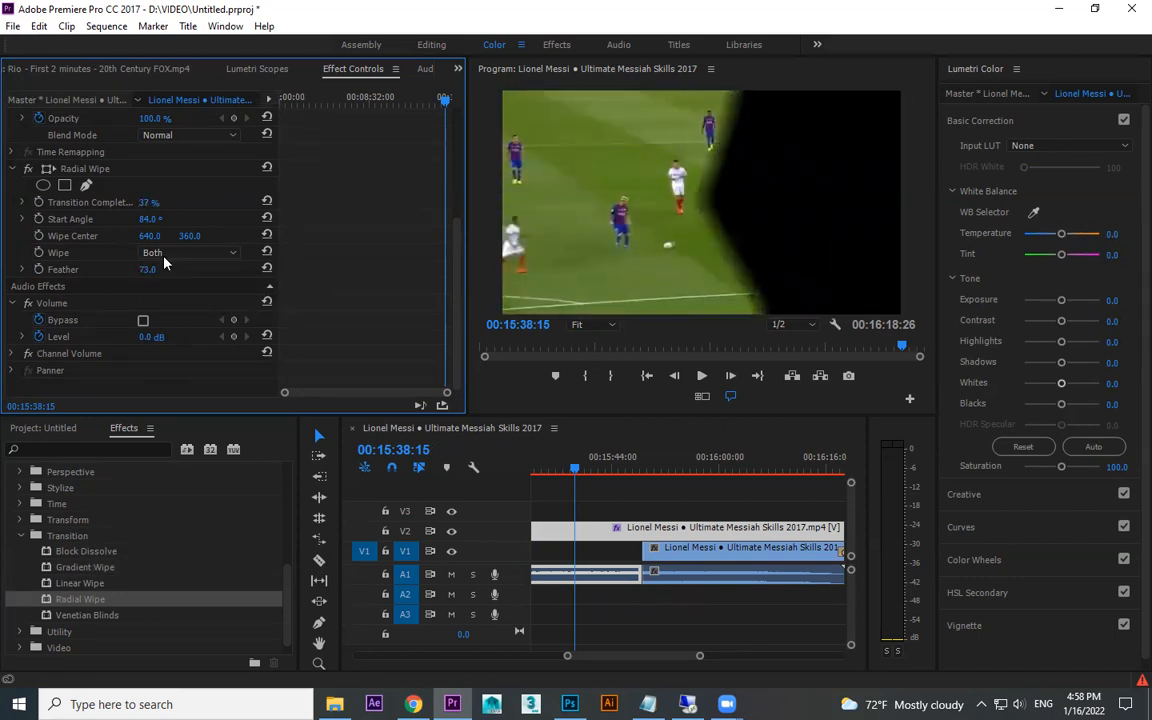
{"action": "left_click_drag", "start_coordinate": [146, 204], "coordinate": [209, 204]}
{"action": "key", "text": "ctrl+z"}
- Remove Radial Wipe from the V2 clip and apply the Venetian Blinds effect in its place
{"action": "left_click", "coordinate": [82, 170]}
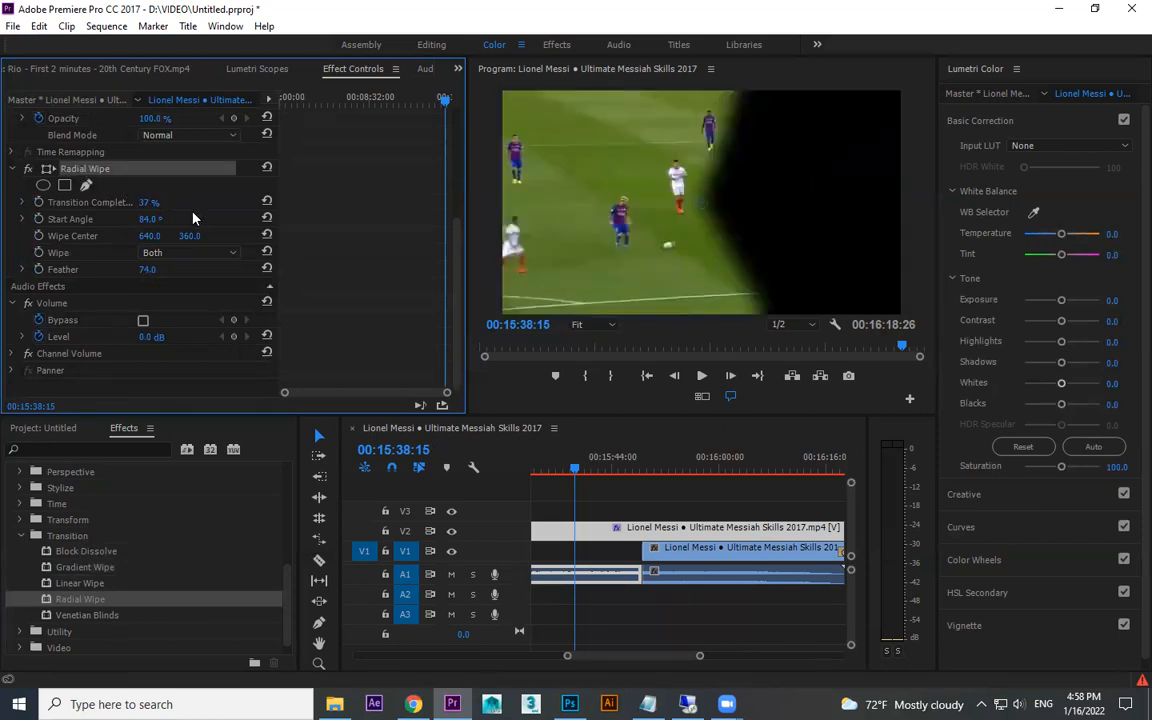
{"action": "key", "text": "Delete"}
{"action": "left_click_drag", "start_coordinate": [85, 616], "coordinate": [605, 538]}
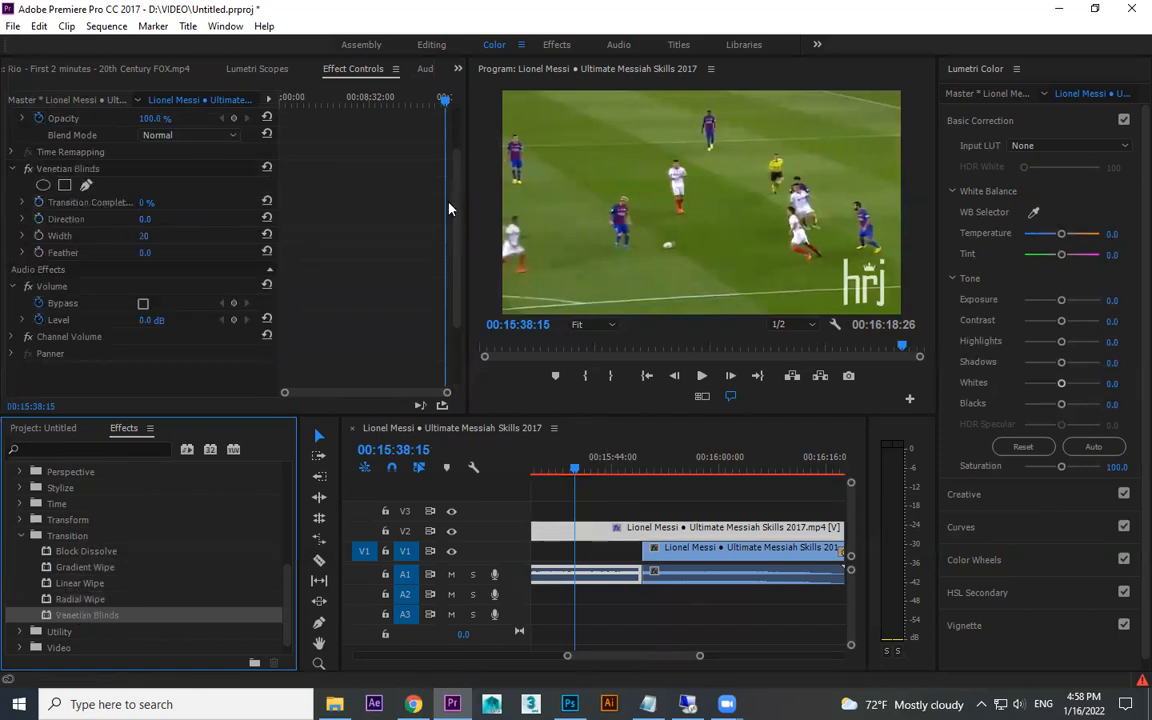
- Try Venetian Blinds at 52% and 41% transition completion, and delete the effect from the clip
{"action": "left_click_drag", "start_coordinate": [146, 202], "coordinate": [150, 253]}
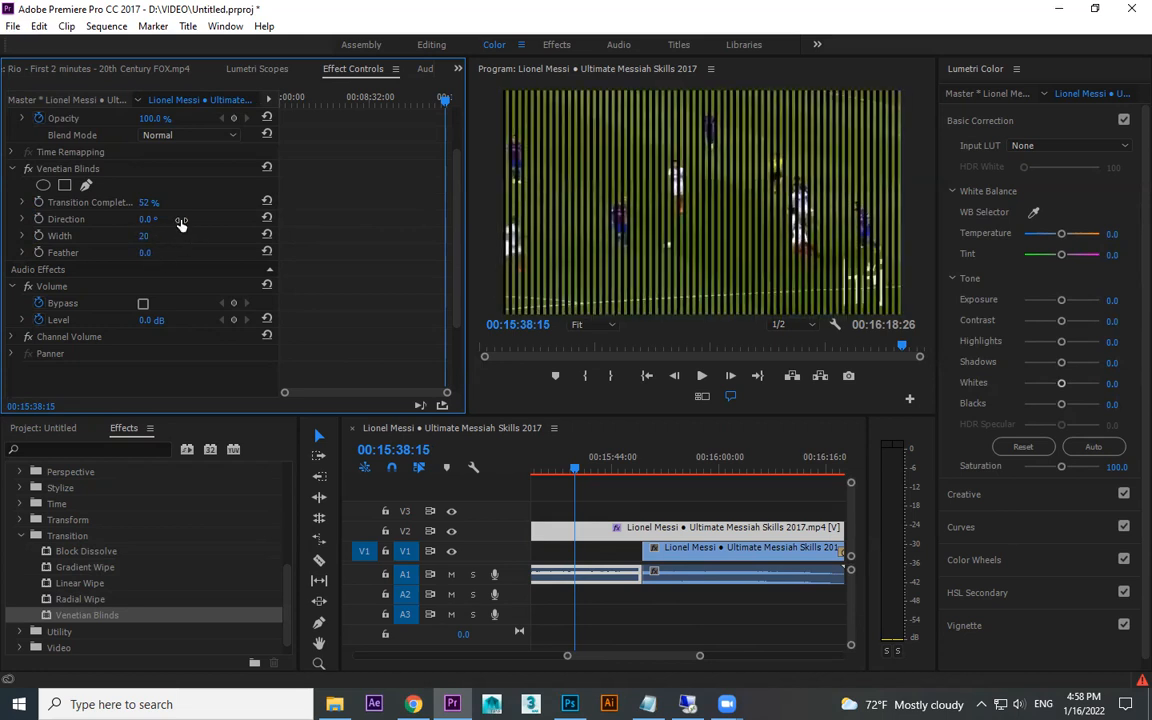
{"action": "mouse_move", "coordinate": [147, 202]}
{"action": "left_mouse_down"}
{"action": "mouse_move", "coordinate": [195, 202]}
{"action": "mouse_move", "coordinate": [95, 202]}
{"action": "mouse_move", "coordinate": [195, 202]}
{"action": "mouse_move", "coordinate": [100, 202]}
{"action": "mouse_move", "coordinate": [195, 202]}
{"action": "mouse_move", "coordinate": [114, 202]}
{"action": "mouse_move", "coordinate": [164, 202]}
{"action": "mouse_move", "coordinate": [117, 202]}
{"action": "mouse_move", "coordinate": [141, 202]}
{"action": "left_mouse_up"}
{"action": "left_click", "coordinate": [73, 170]}
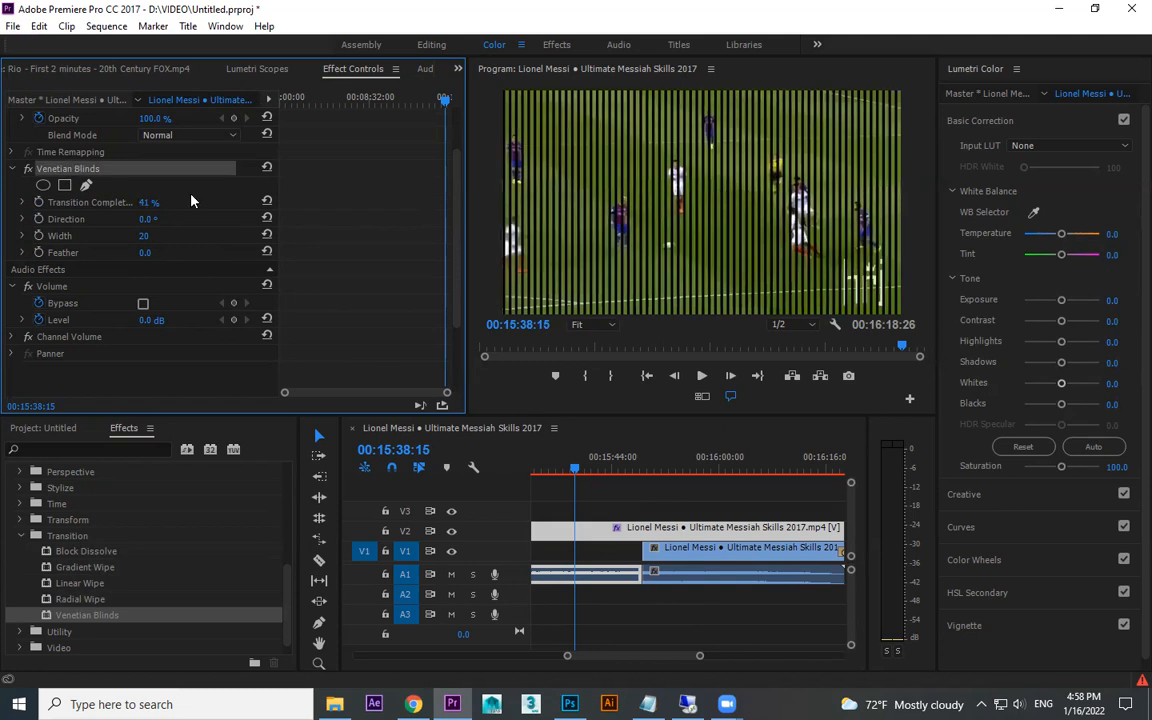
{"action": "key", "text": "Delete"}
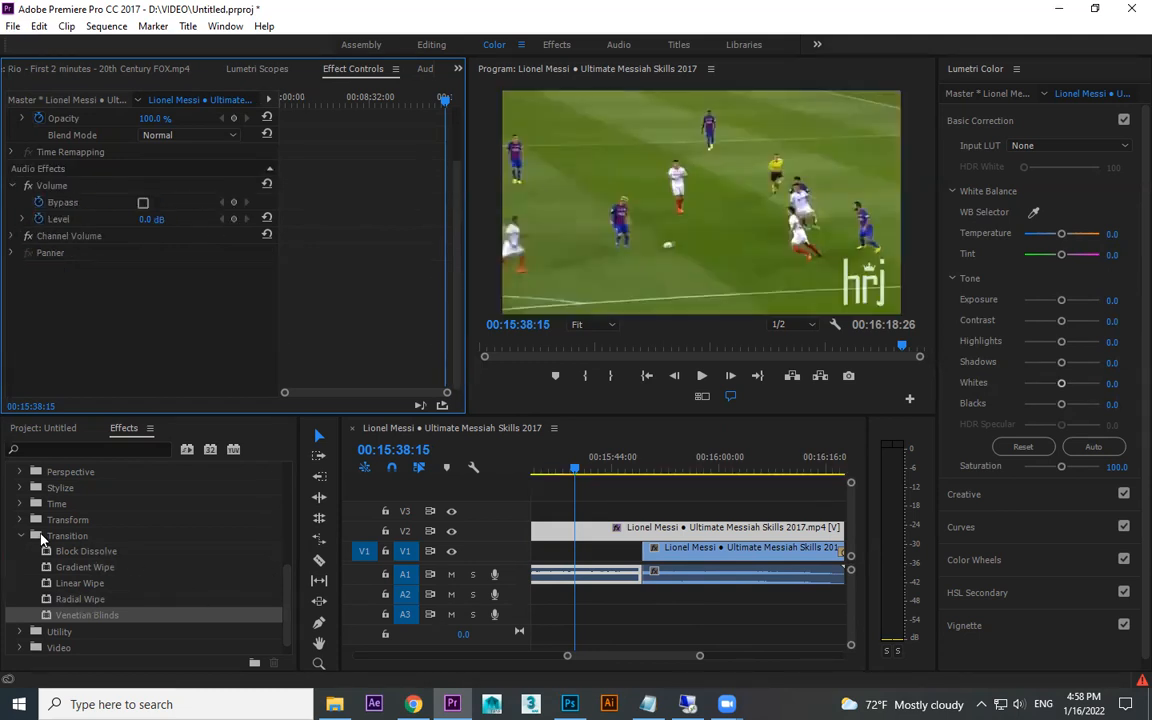
- Browse the video effect categories and look through the effects listed under Stylize
{"action": "scroll", "coordinate": [72, 530], "scroll_direction": "down", "scroll_amount": 1}
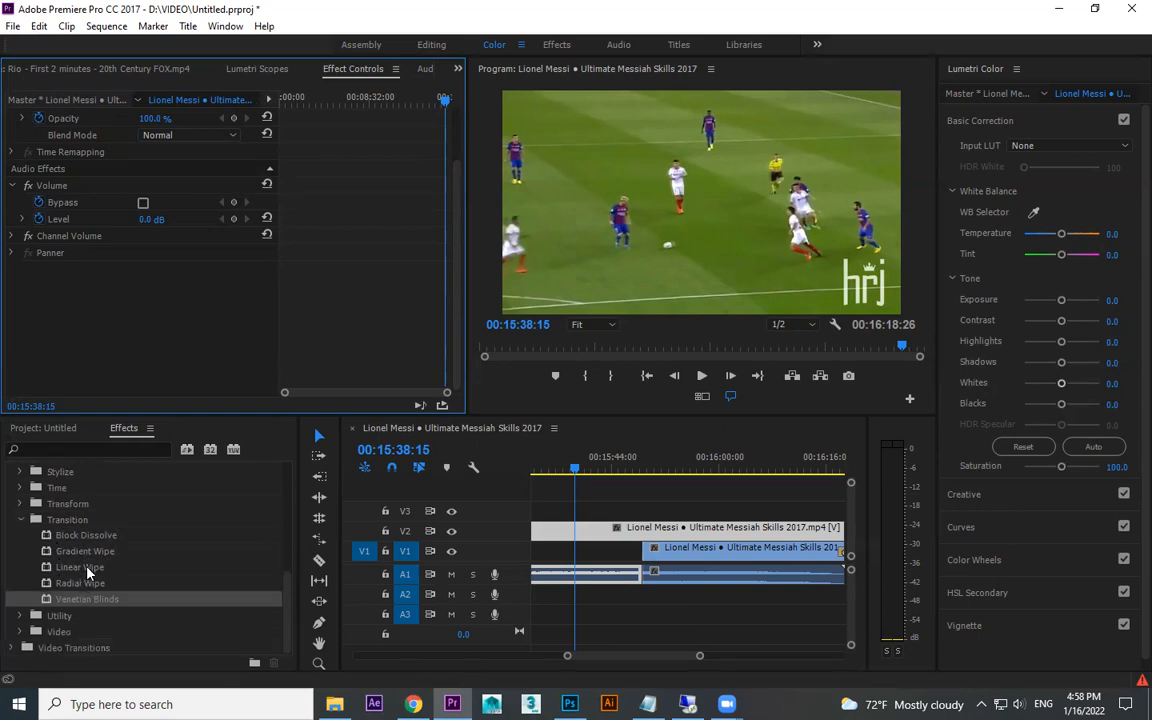
{"action": "scroll", "coordinate": [87, 572], "scroll_direction": "up", "scroll_amount": 4}
{"action": "scroll", "coordinate": [83, 598], "scroll_direction": "down", "scroll_amount": 4}
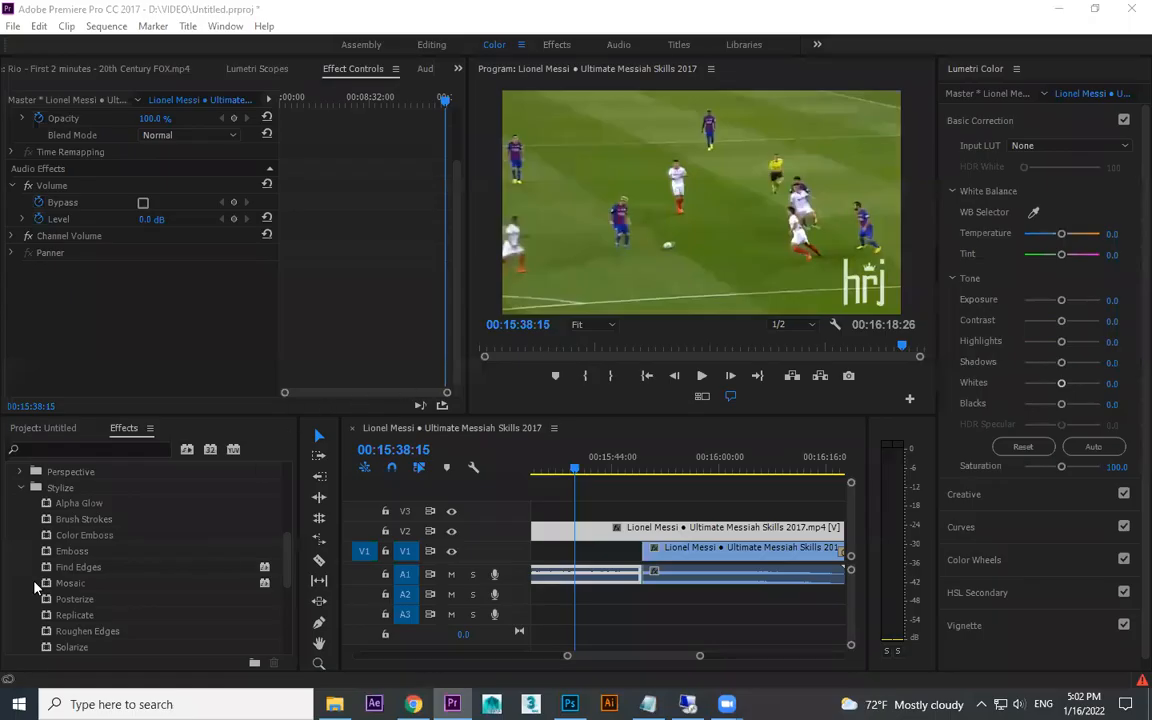
{"action": "scroll", "coordinate": [35, 588], "scroll_direction": "up", "scroll_amount": 4}
{"action": "left_click", "coordinate": [64, 553]}
{"action": "scroll", "coordinate": [125, 562], "scroll_direction": "down", "scroll_amount": 8}
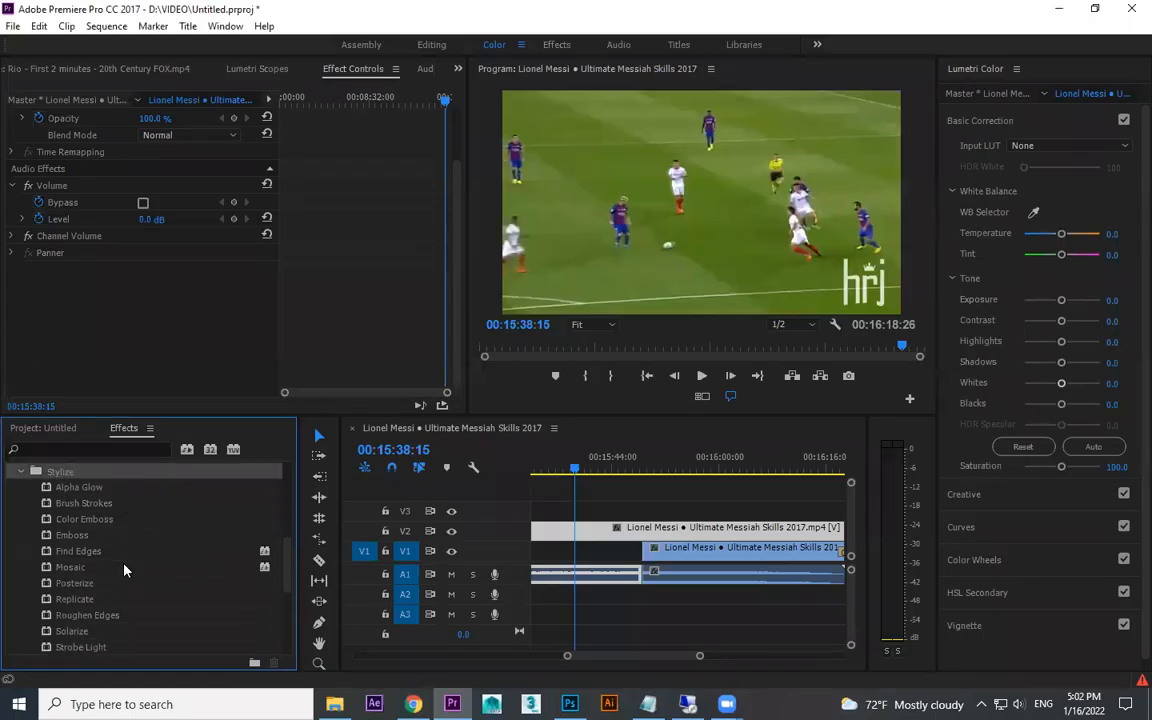
{"action": "scroll", "coordinate": [135, 590], "scroll_direction": "up", "scroll_amount": 4}
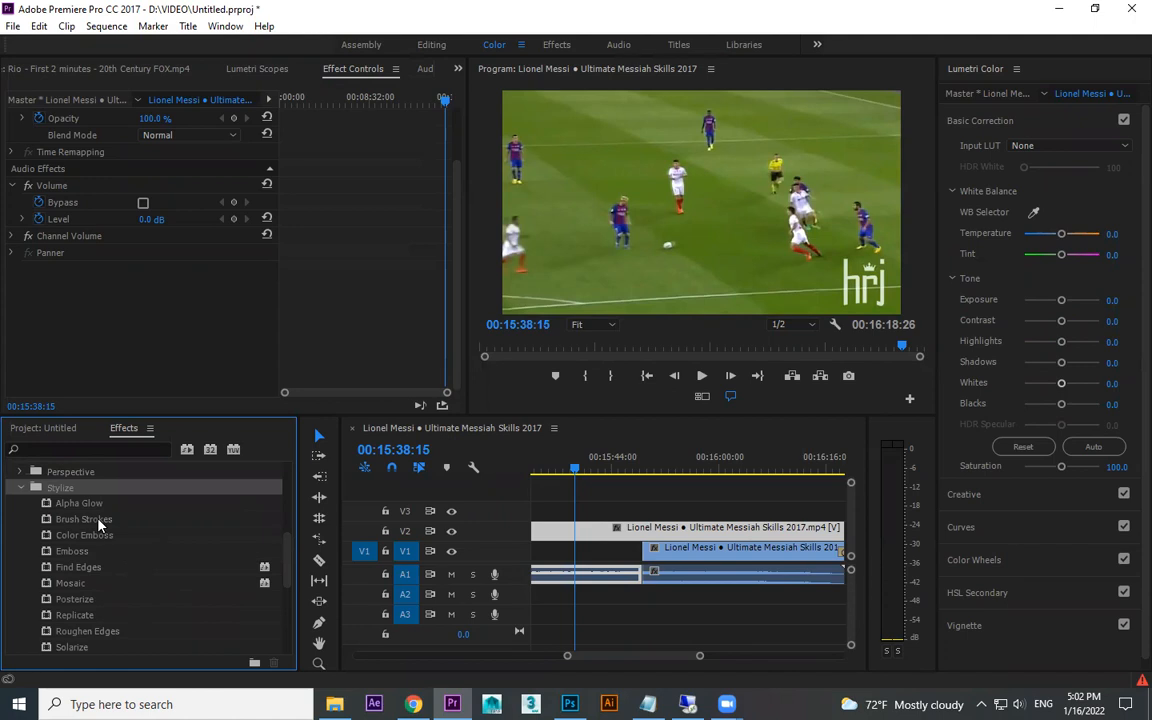
{"action": "scroll", "coordinate": [98, 515], "scroll_direction": "down", "scroll_amount": 6}
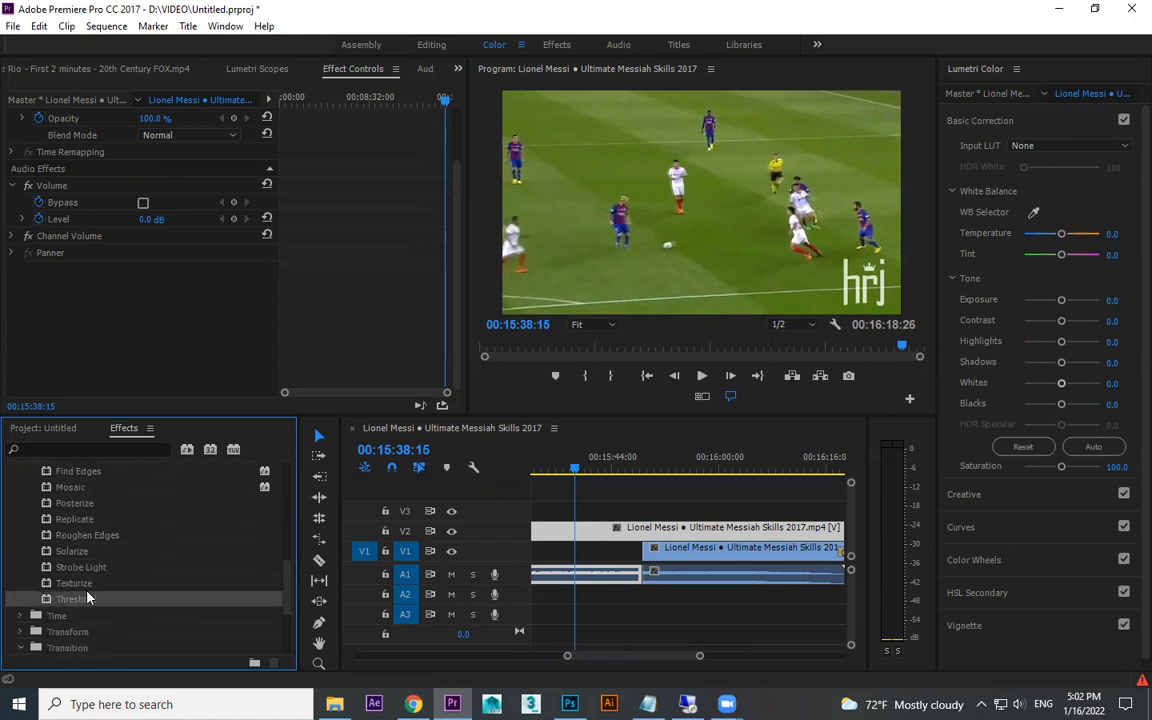
{"action": "scroll", "coordinate": [90, 586], "scroll_direction": "up", "scroll_amount": 8}
{"action": "scroll", "coordinate": [88, 540], "scroll_direction": "down", "scroll_amount": 4}
{"action": "scroll", "coordinate": [88, 544], "scroll_direction": "down", "scroll_amount": 3}
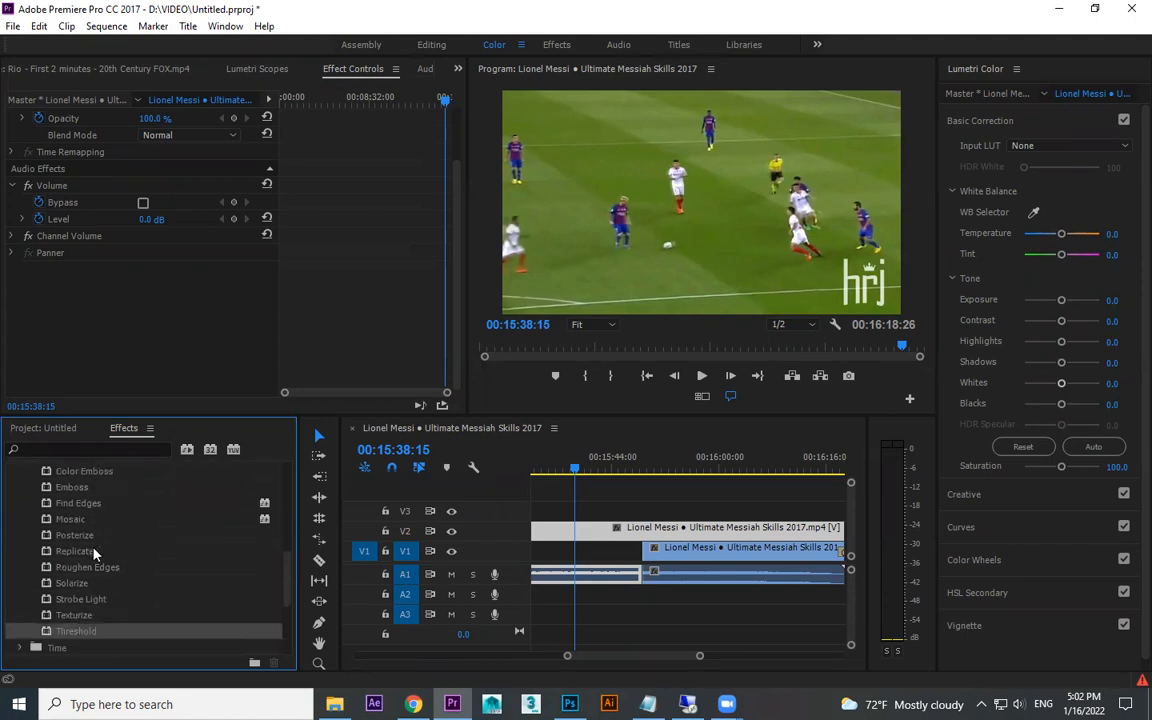
{"action": "scroll", "coordinate": [95, 553], "scroll_direction": "up", "scroll_amount": 4}
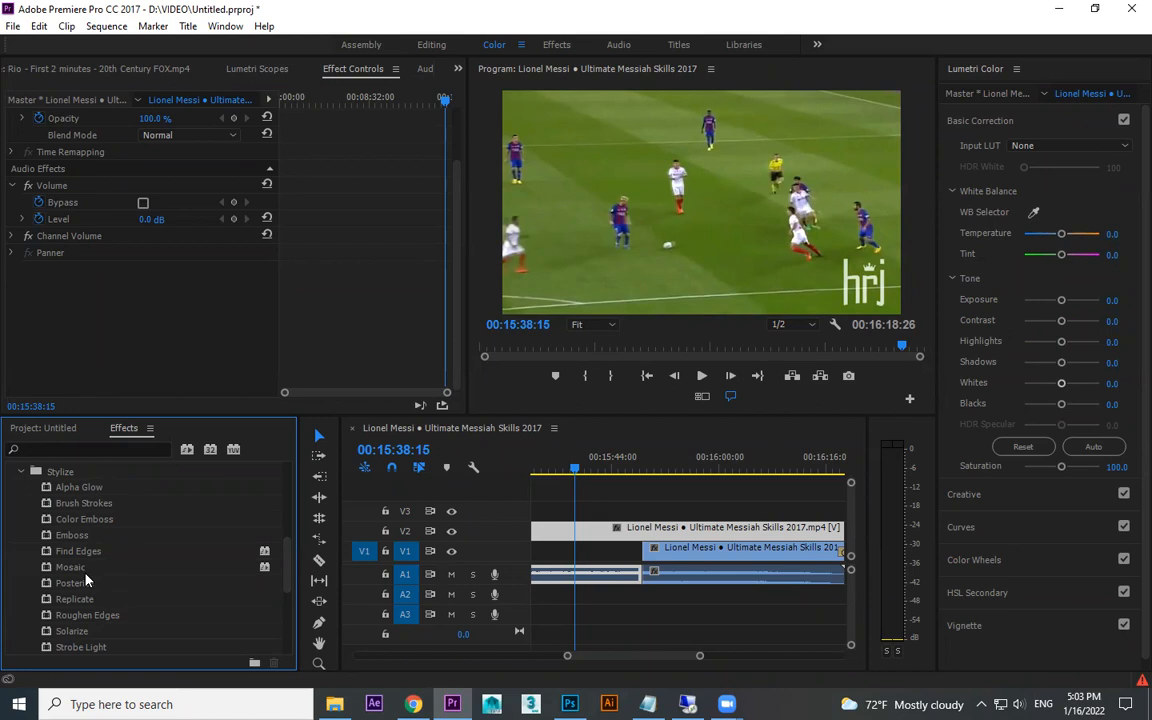
{"action": "scroll", "coordinate": [76, 516], "scroll_direction": "down", "scroll_amount": 1}
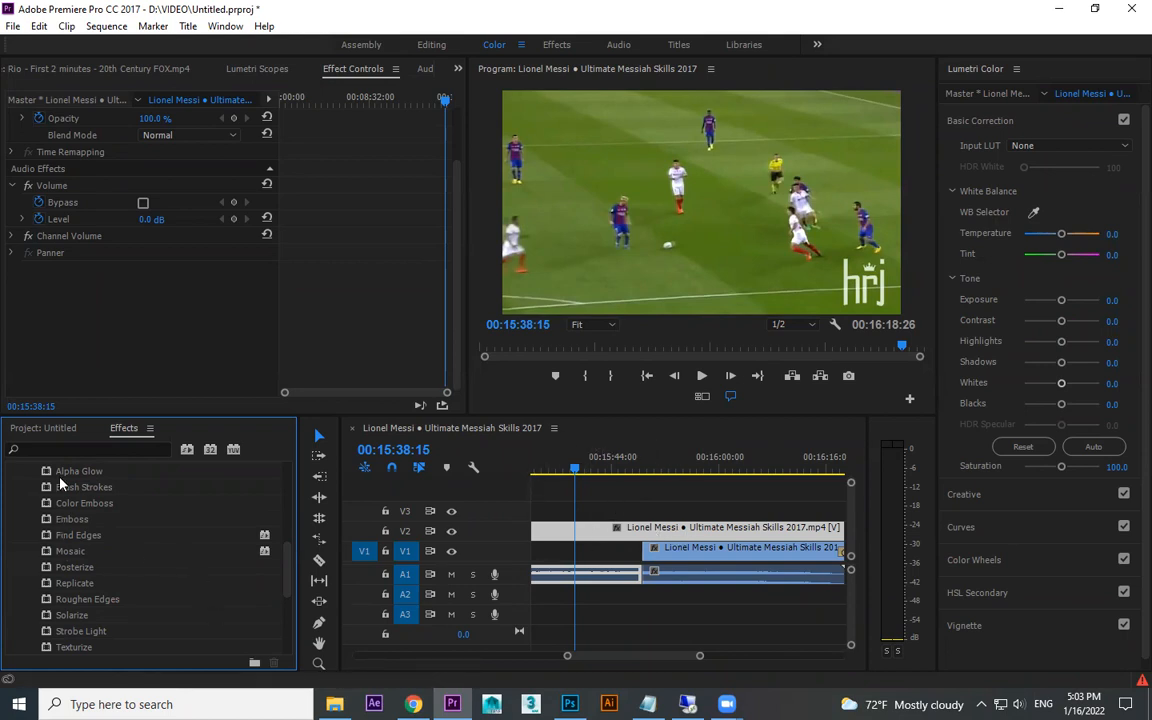
- Apply the Emboss effect to the V2 clip to preview its look, and undo it
{"action": "left_click_drag", "start_coordinate": [87, 519], "coordinate": [620, 528]}
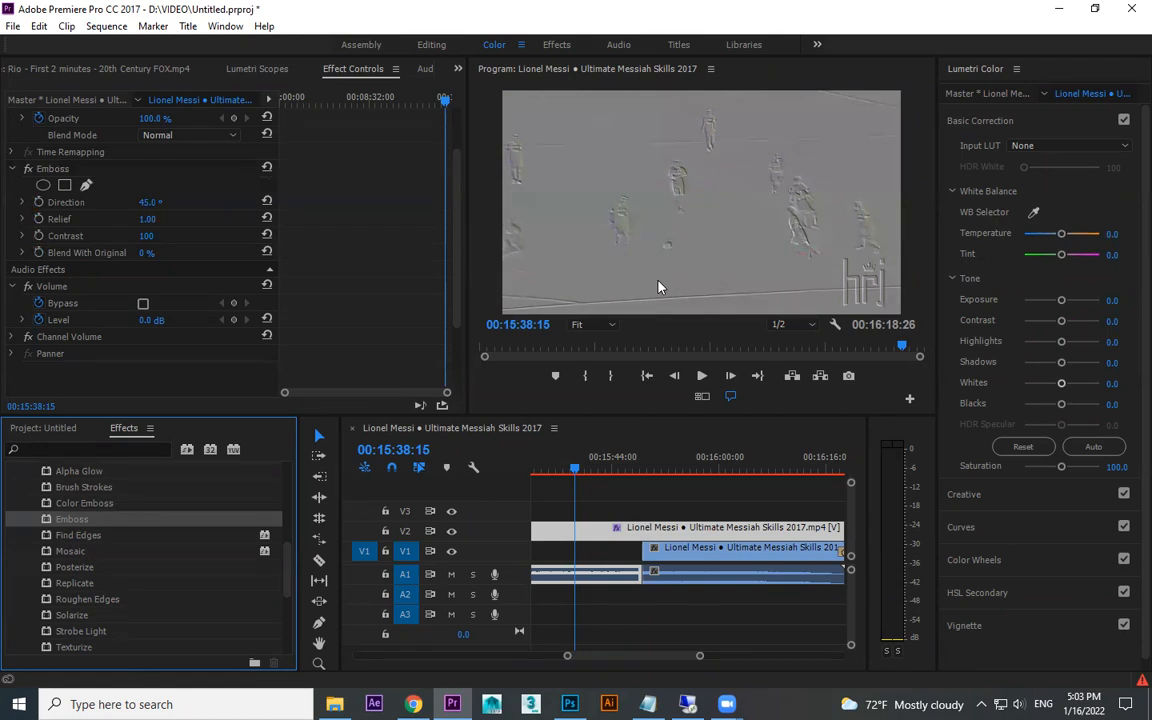
{"action": "key", "text": "ctrl+z"}
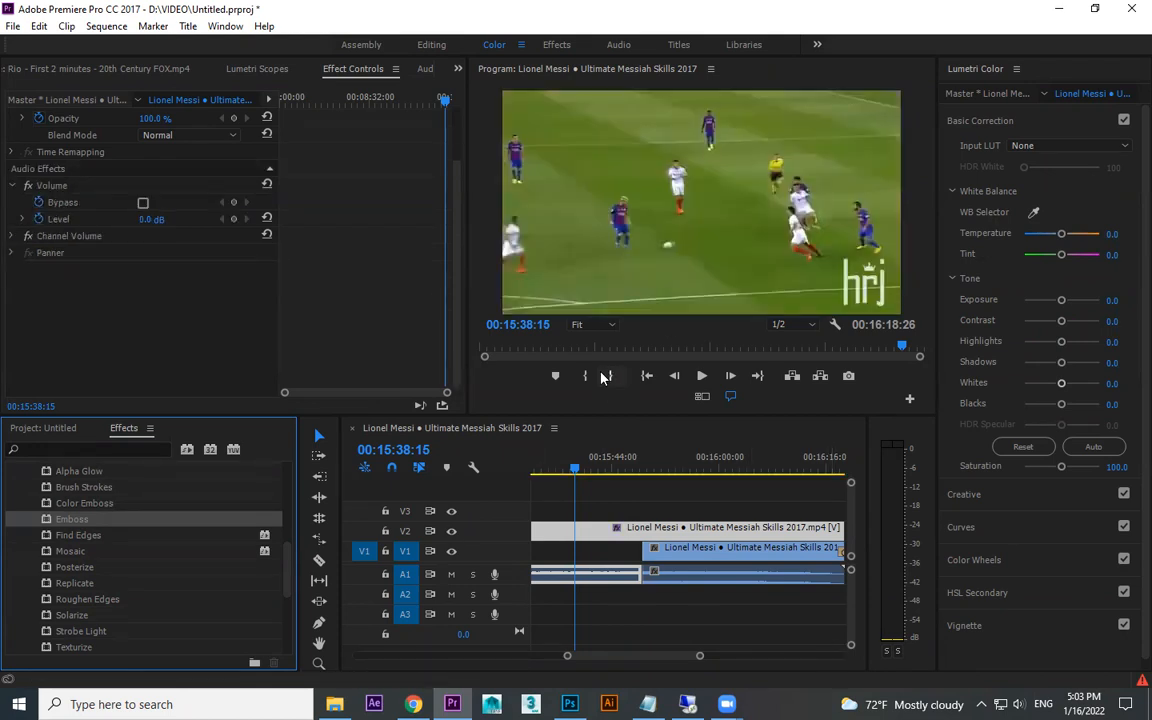
- Apply the Brush Strokes effect from the Stylize category to the football clip on V2
{"action": "scroll", "coordinate": [80, 570], "scroll_direction": "up", "scroll_amount": 1}
{"action": "scroll", "coordinate": [103, 571], "scroll_direction": "down", "scroll_amount": 3}
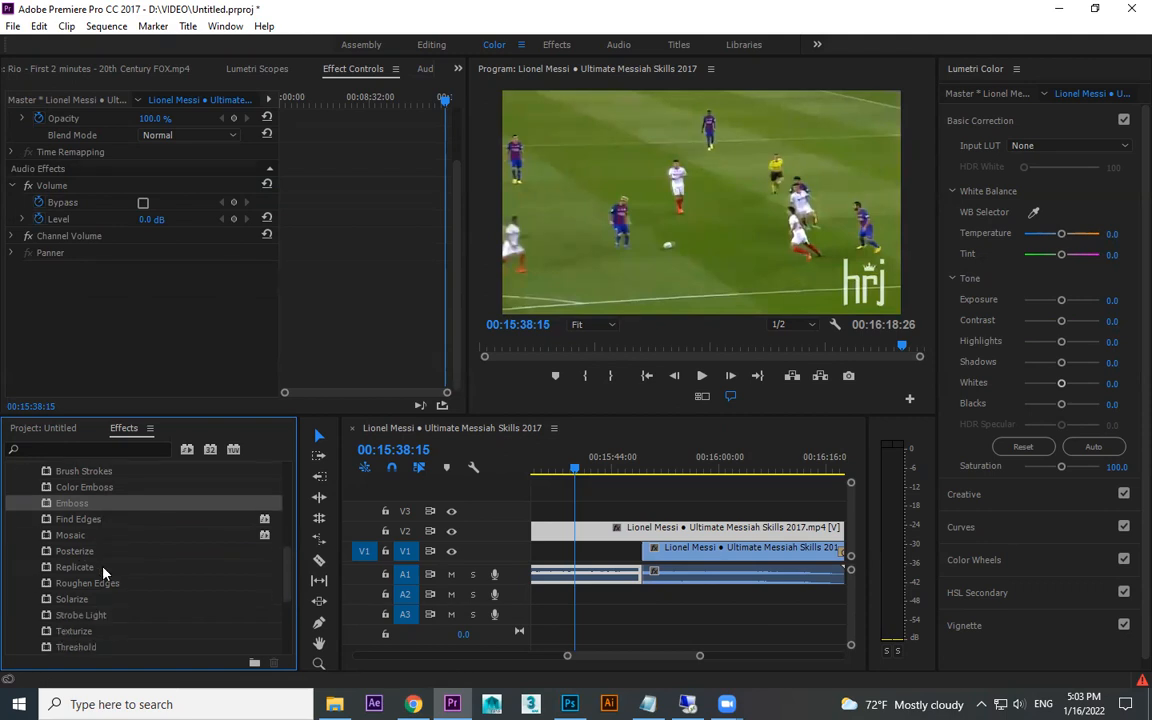
{"action": "scroll", "coordinate": [80, 590], "scroll_direction": "up", "scroll_amount": 2}
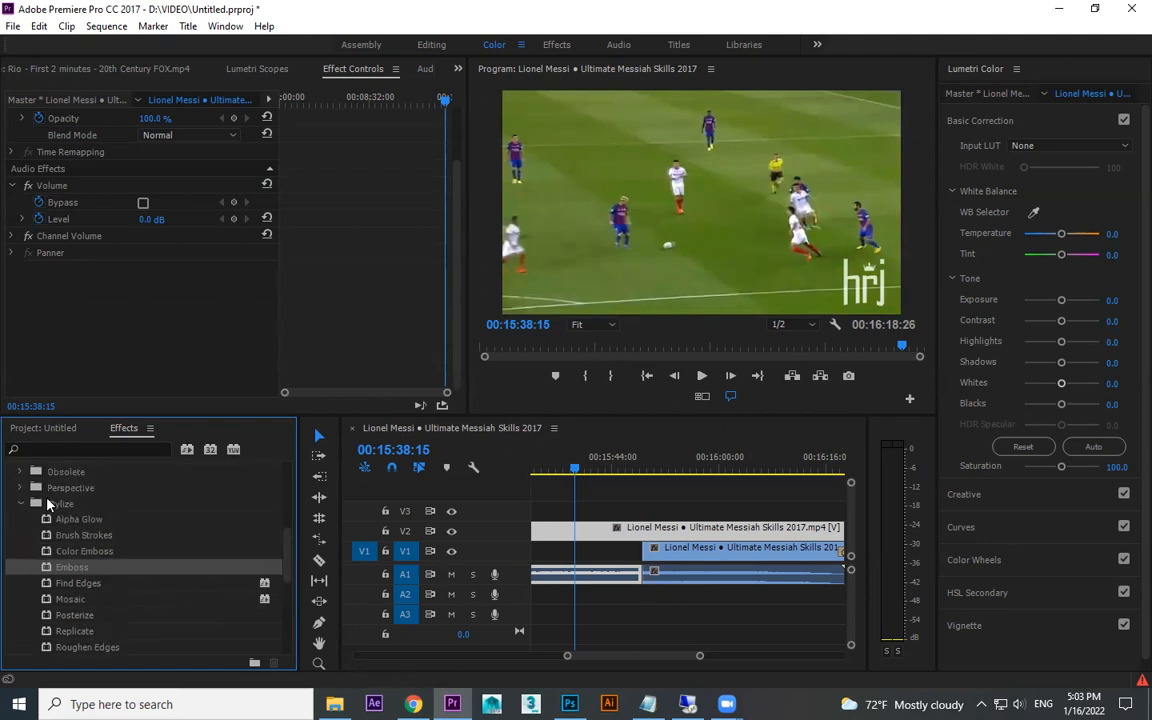
{"action": "scroll", "coordinate": [80, 560], "scroll_direction": "down", "scroll_amount": 3}
{"action": "scroll", "coordinate": [138, 630], "scroll_direction": "up", "scroll_amount": 2}
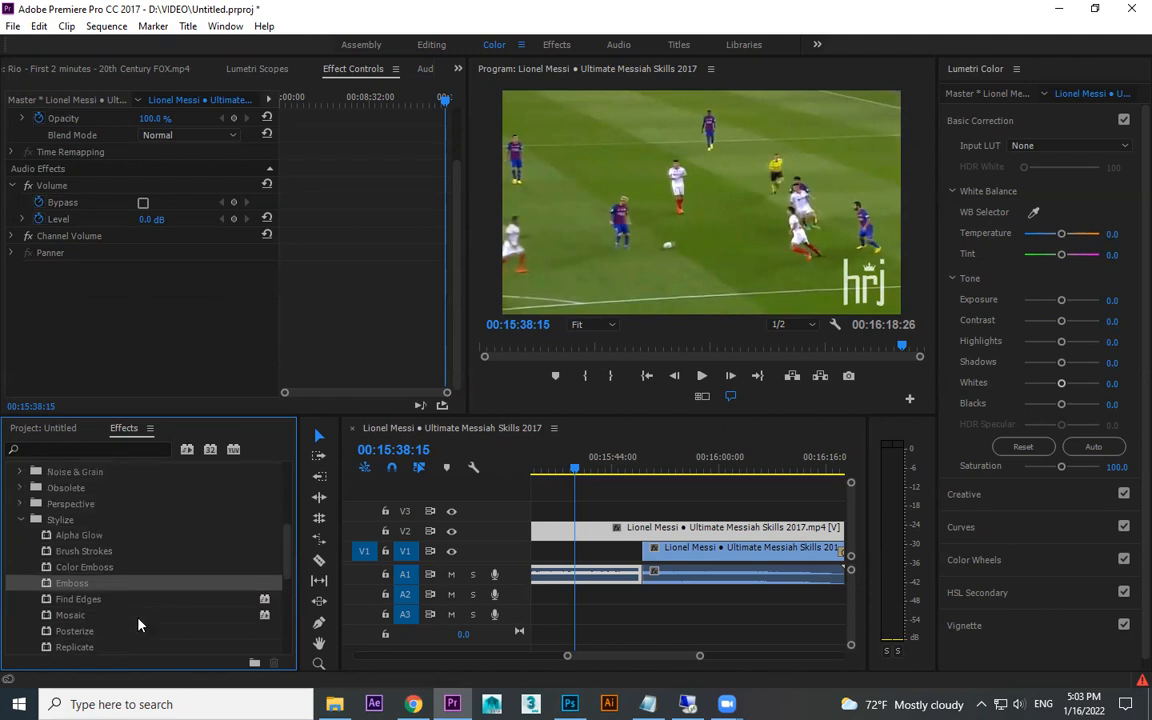
{"action": "left_click", "coordinate": [89, 537]}
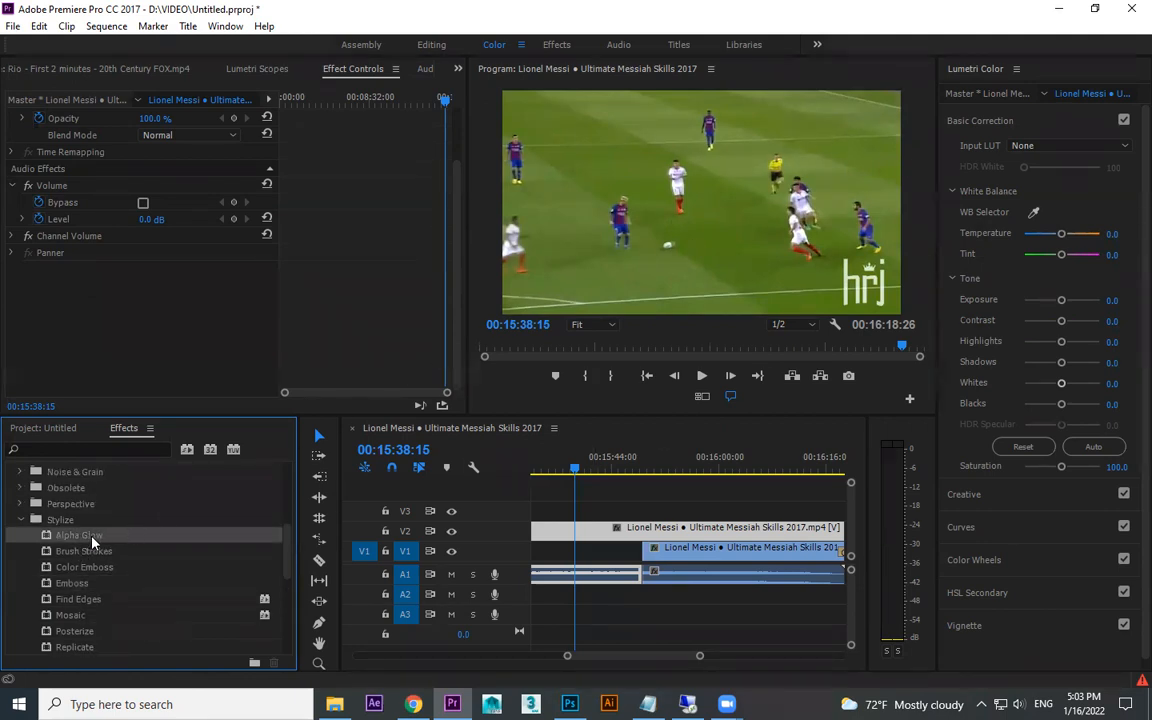
{"action": "mouse_move", "coordinate": [93, 553]}
{"action": "left_mouse_down"}
{"action": "mouse_move", "coordinate": [424, 458]}
{"action": "mouse_move", "coordinate": [620, 528]}
{"action": "left_mouse_up"}
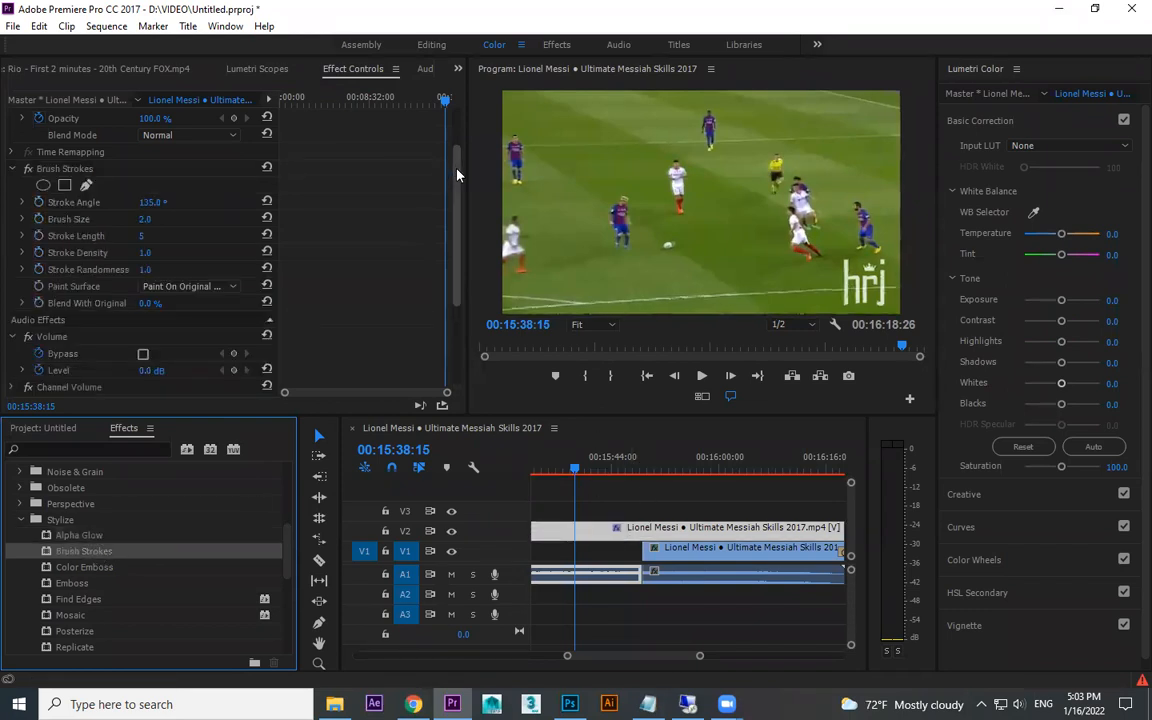
- Set Brush Strokes' stroke angle to 305°, brush size to 5.0 and stroke length to 8, and play back the clip
{"action": "left_click_drag", "start_coordinate": [457, 172], "coordinate": [310, 293]}
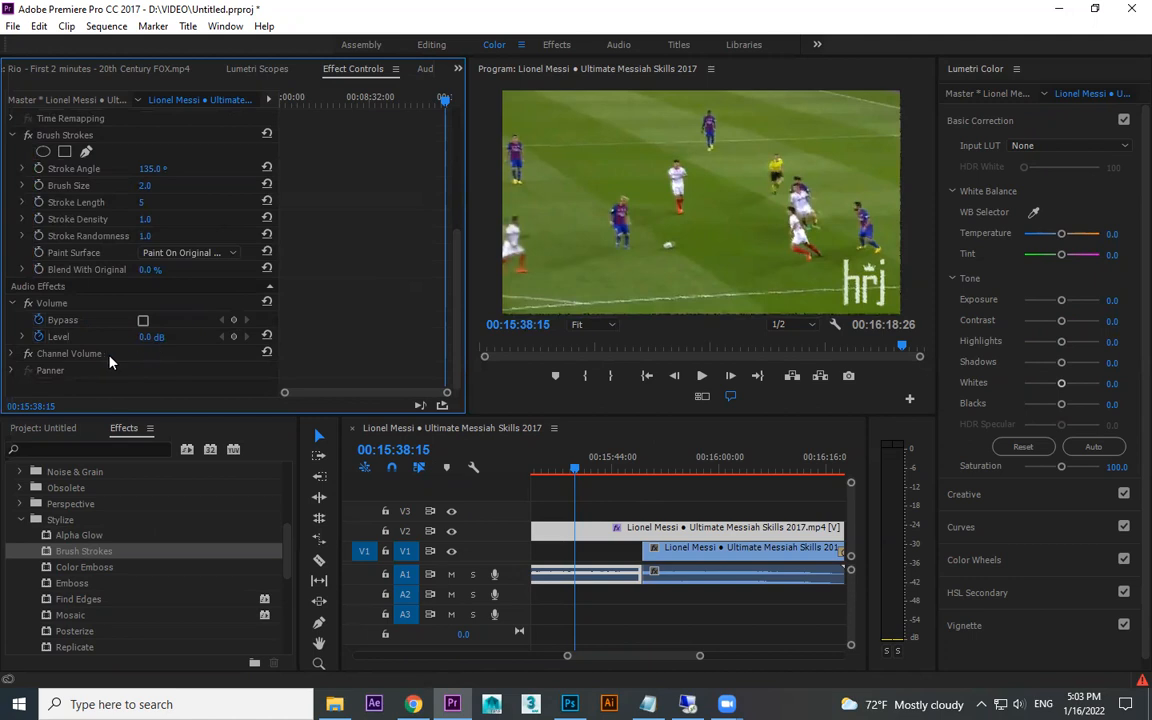
{"action": "mouse_move", "coordinate": [152, 168]}
{"action": "left_mouse_down"}
{"action": "mouse_move", "coordinate": [266, 168]}
{"action": "mouse_move", "coordinate": [188, 169]}
{"action": "mouse_move", "coordinate": [205, 169]}
{"action": "mouse_move", "coordinate": [153, 187]}
{"action": "mouse_move", "coordinate": [162, 202]}
{"action": "mouse_move", "coordinate": [125, 202]}
{"action": "left_mouse_up"}
{"action": "key", "text": "space"}
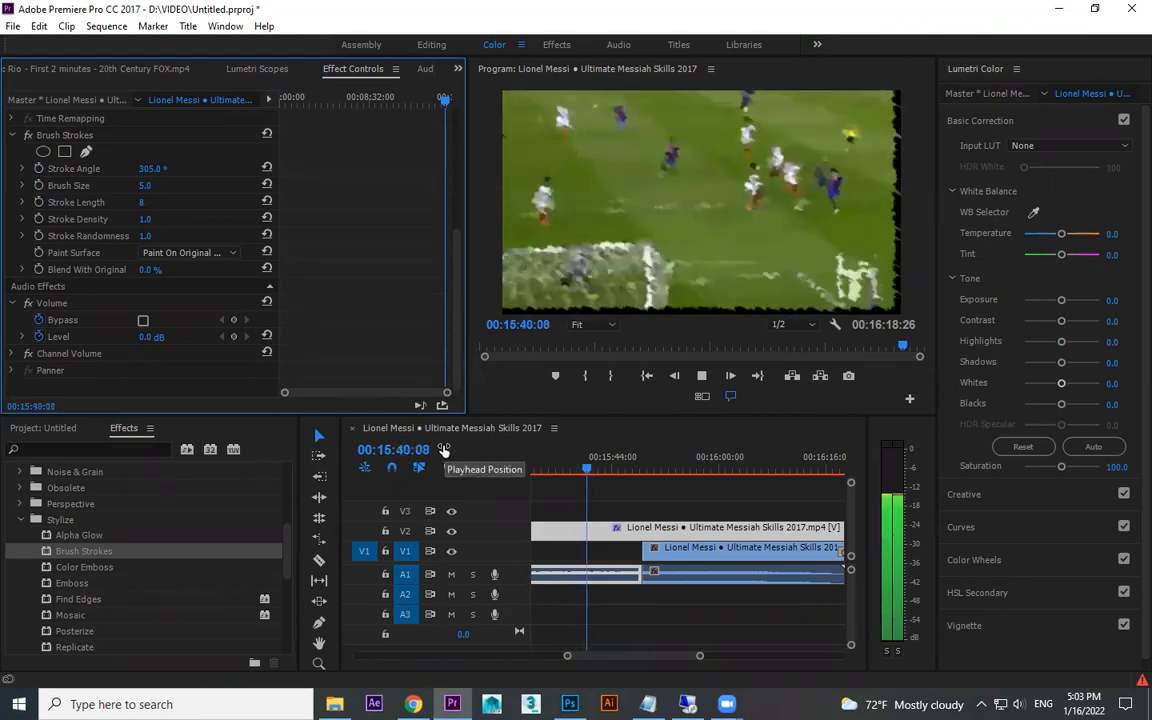
- Set Brush Strokes' stroke randomness to 2.0, and remove the Brush Strokes effect from the V2 clip
{"action": "key", "text": "space"}
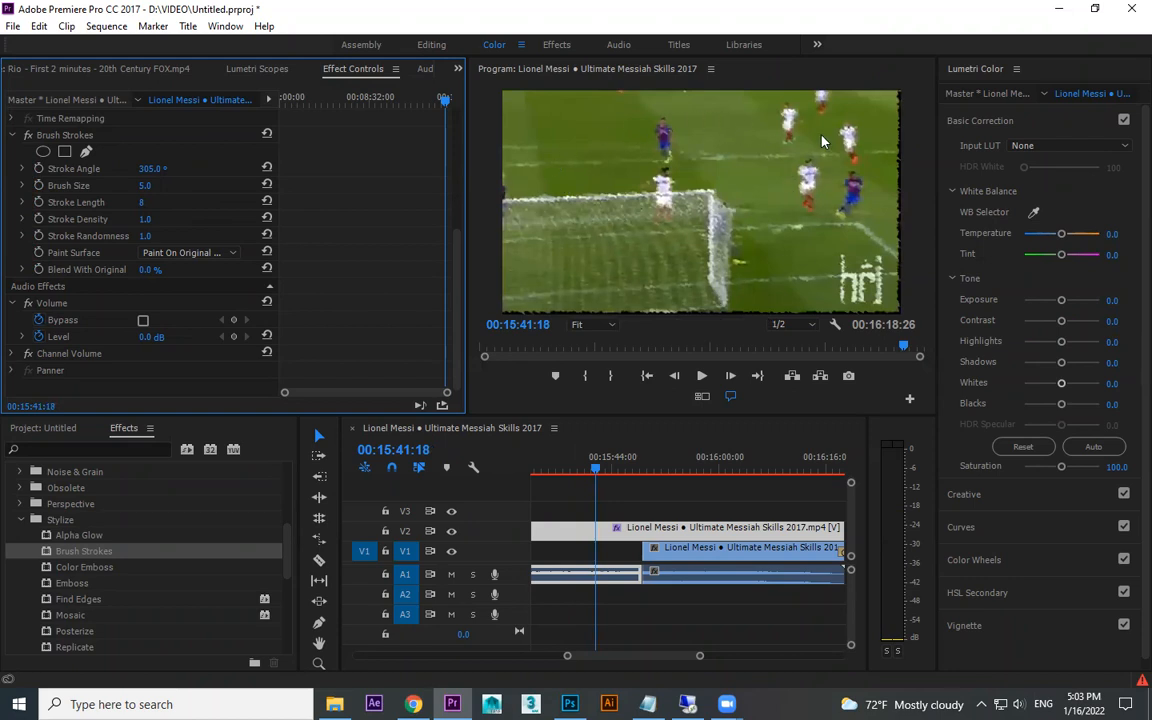
{"action": "left_click", "coordinate": [68, 137]}
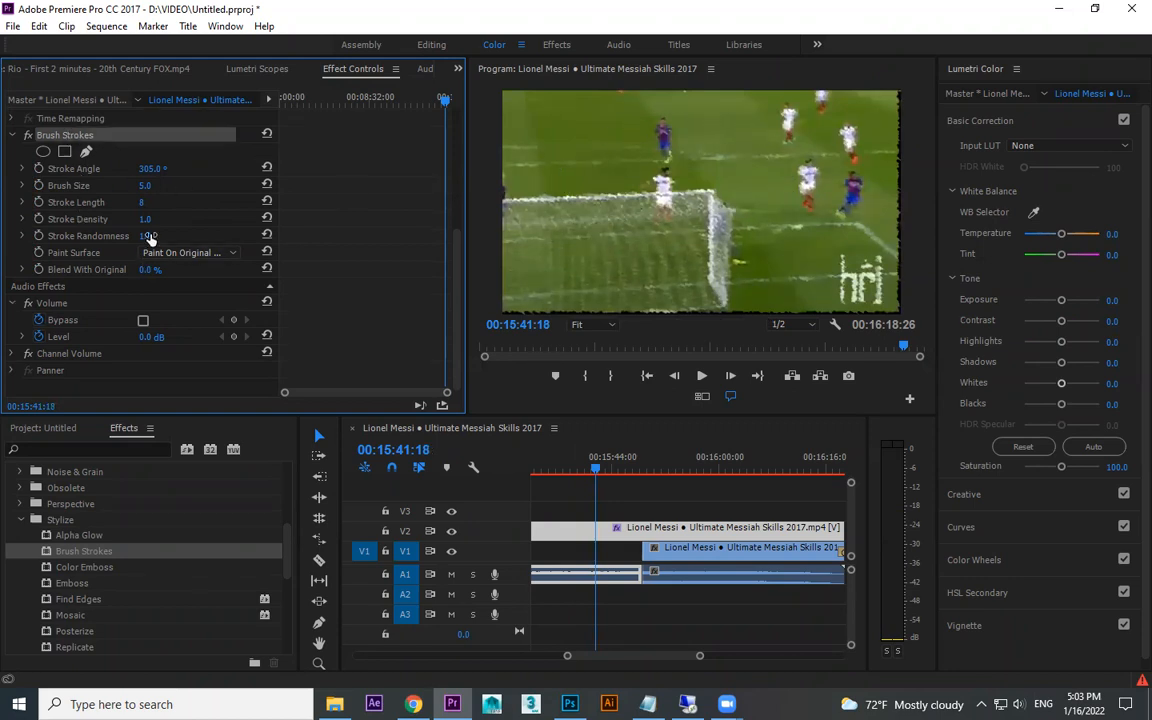
{"action": "mouse_move", "coordinate": [145, 236]}
{"action": "left_mouse_down"}
{"action": "mouse_move", "coordinate": [170, 236]}
{"action": "mouse_move", "coordinate": [106, 221]}
{"action": "mouse_move", "coordinate": [172, 236]}
{"action": "left_mouse_up"}
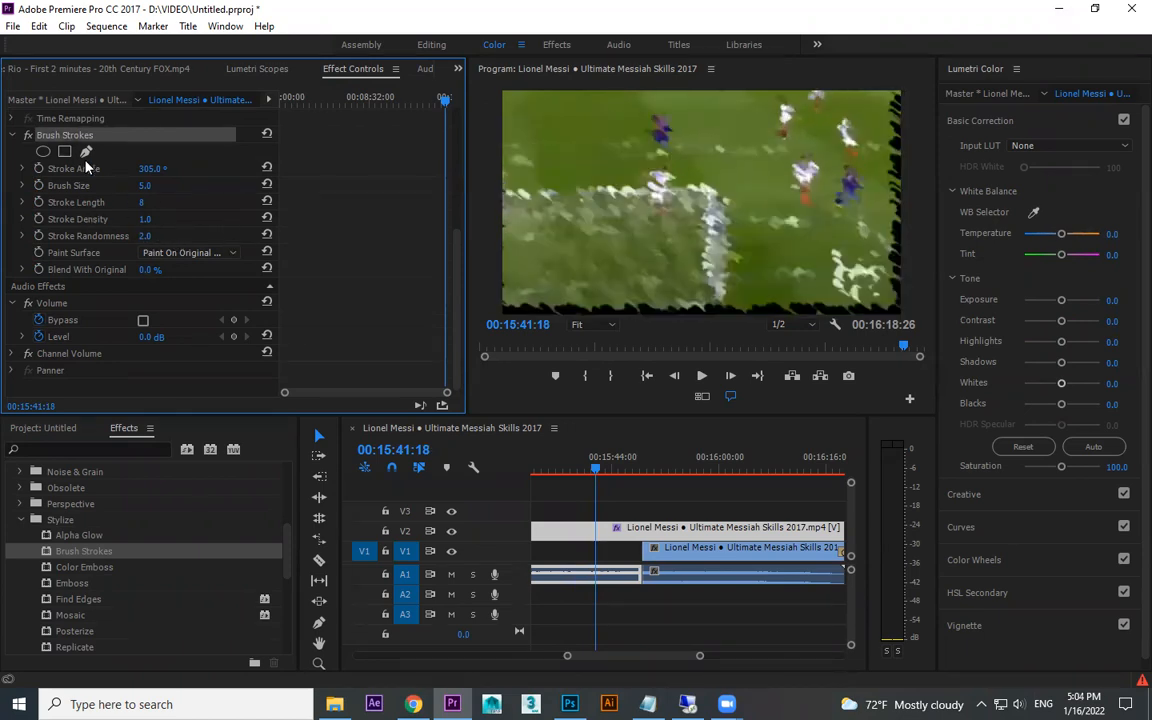
{"action": "key", "text": "Delete"}
- Apply the Color Emboss effect to the V2 clip with relief 4.60 and contrast 113, and play it back
{"action": "scroll", "coordinate": [69, 516], "scroll_direction": "down", "scroll_amount": 3}
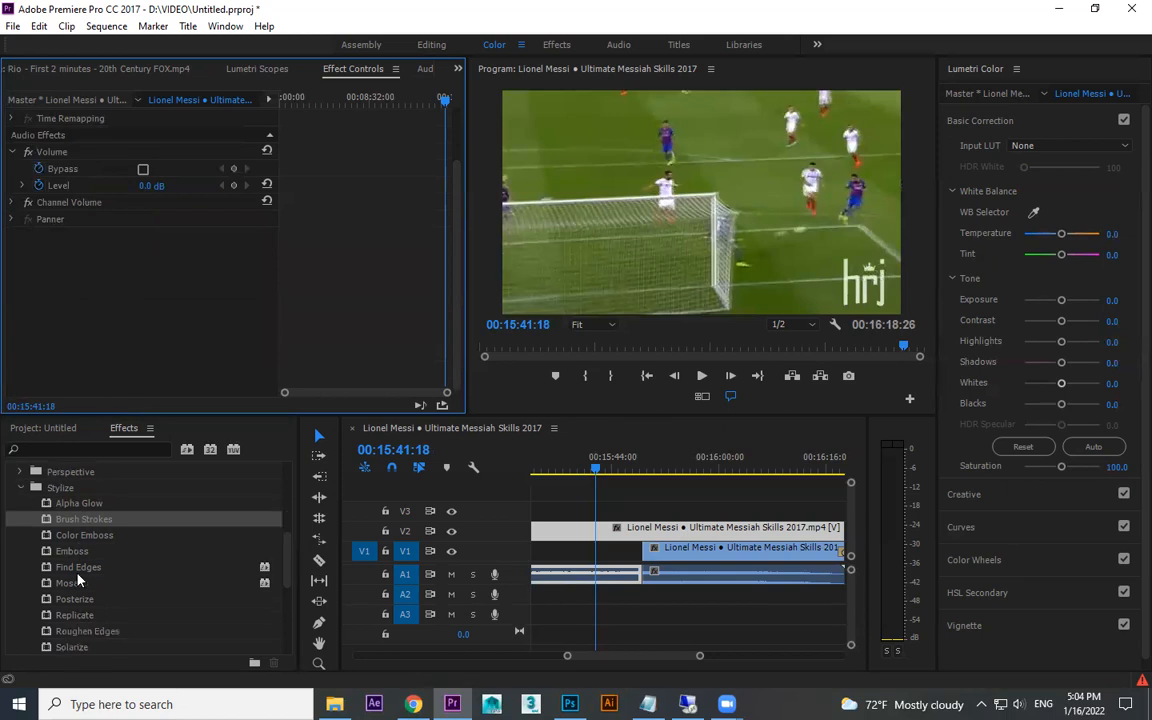
{"action": "left_click_drag", "start_coordinate": [88, 519], "coordinate": [650, 527]}
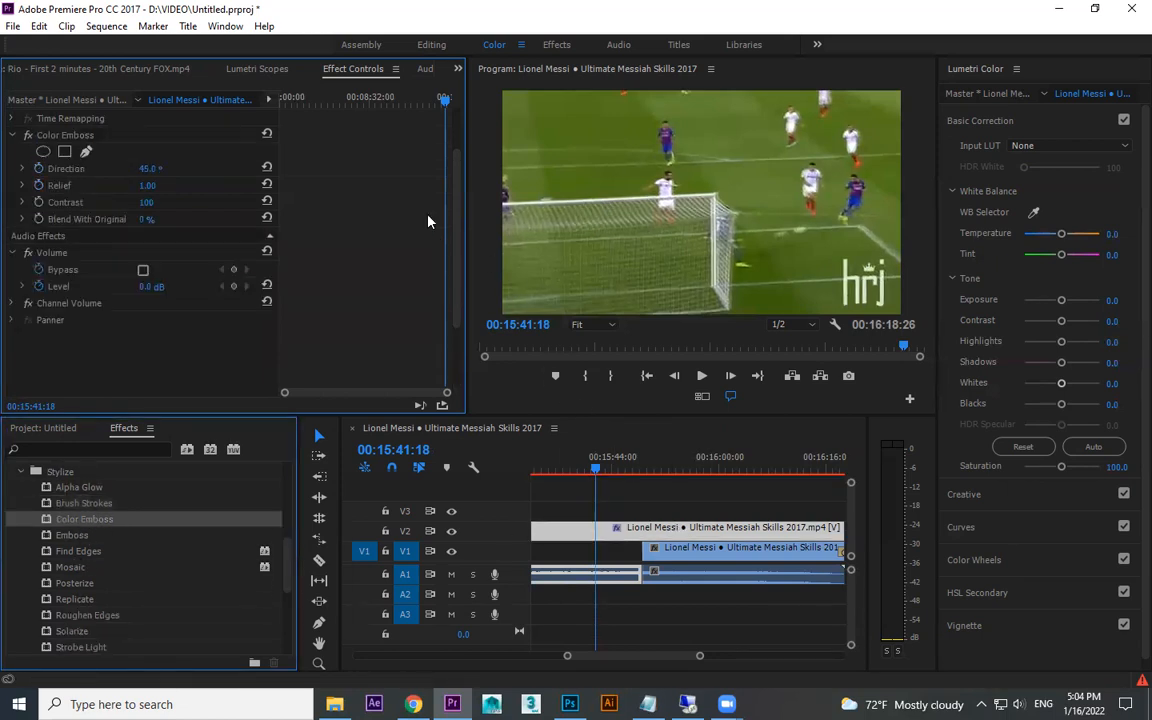
{"action": "scroll", "coordinate": [442, 278], "scroll_direction": "up", "scroll_amount": 2}
{"action": "scroll", "coordinate": [442, 271], "scroll_direction": "down", "scroll_amount": 1}
{"action": "left_click_drag", "start_coordinate": [142, 220], "coordinate": [174, 220]}
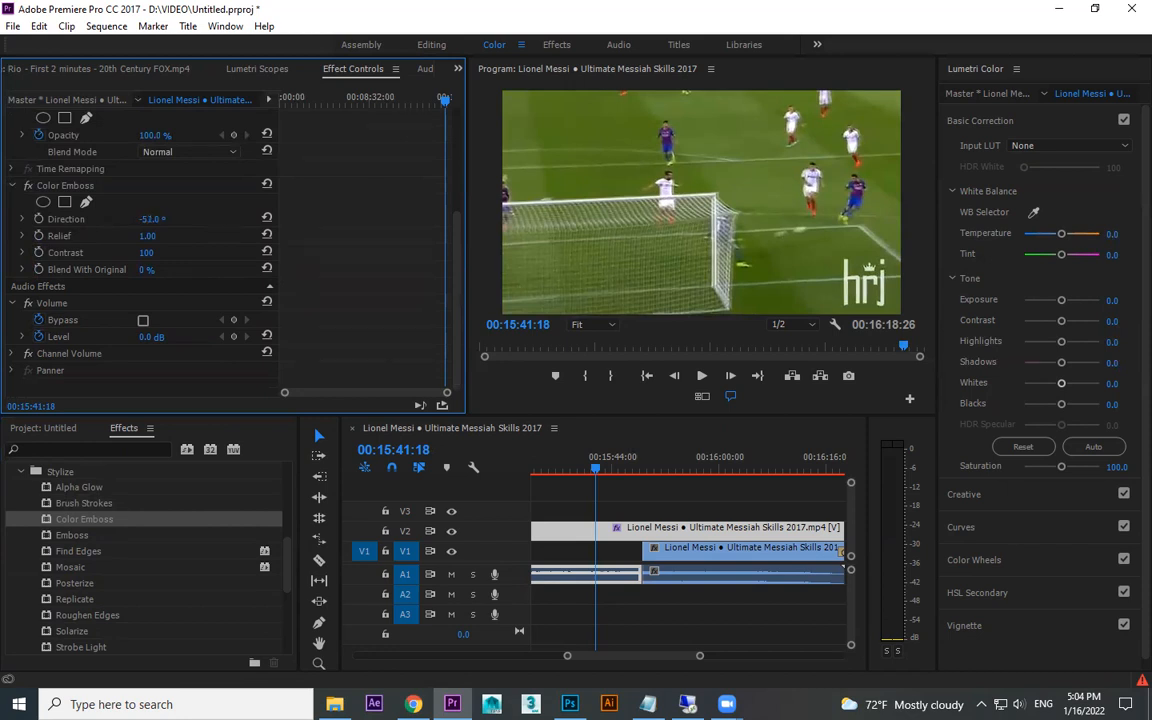
{"action": "left_click_drag", "start_coordinate": [46, 219], "coordinate": [163, 253]}
{"action": "key", "text": "space"}
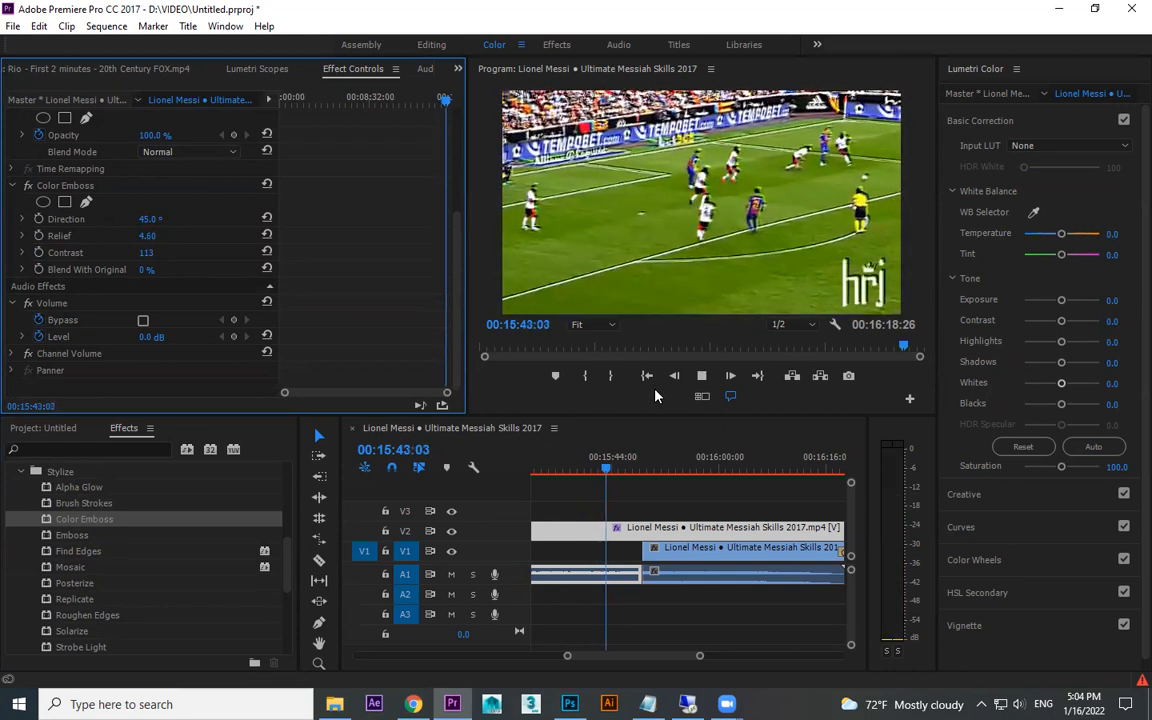
{"action": "key", "text": "space"}
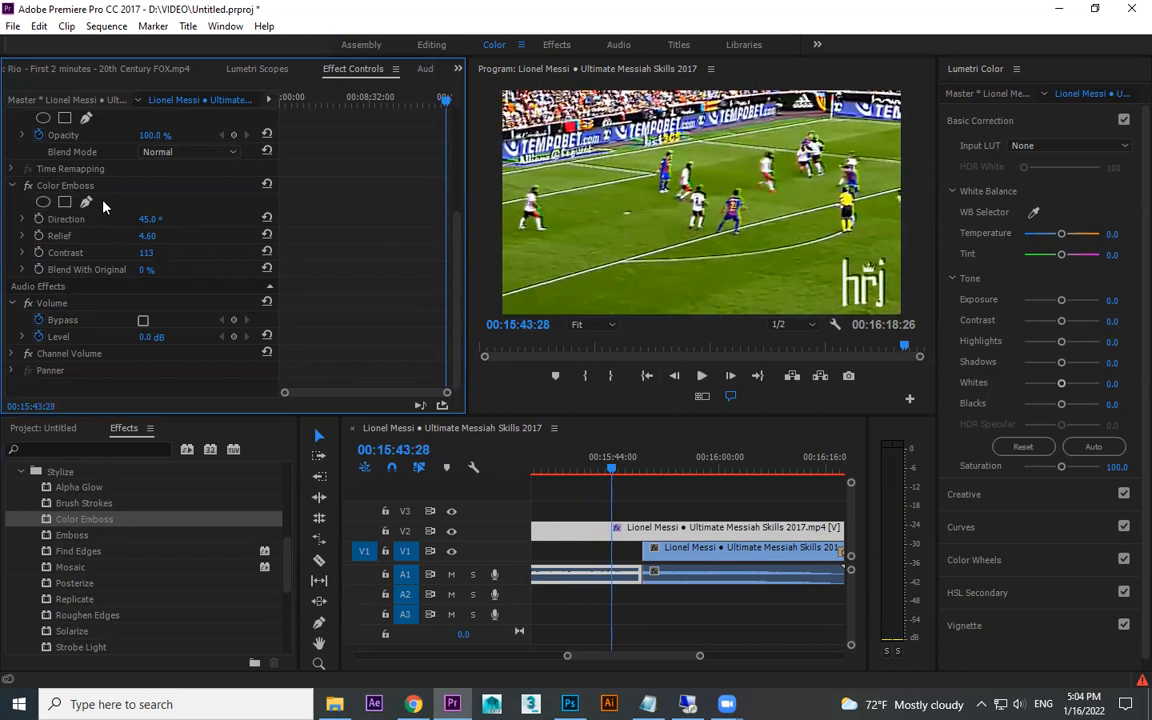
- Limit Color Emboss to an elliptical mask around the midfield players, play back the result, and remove the effect
{"action": "left_click", "coordinate": [43, 203]}
{"action": "left_click_drag", "start_coordinate": [629, 201], "coordinate": [788, 236]}
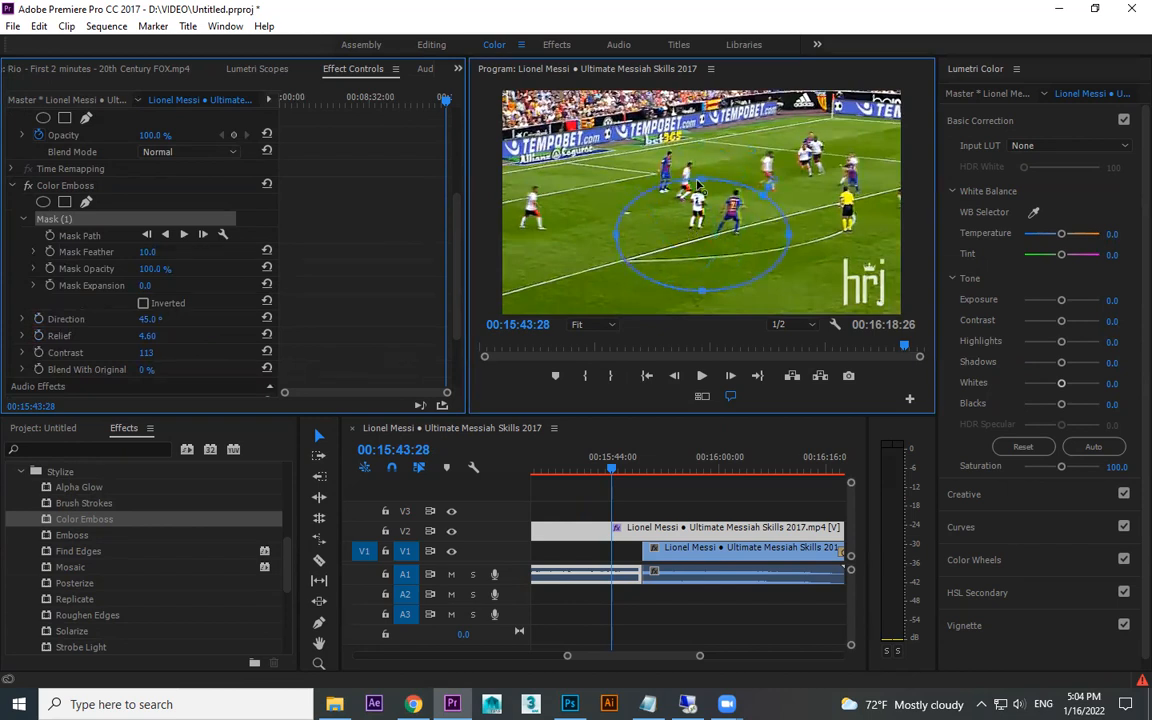
{"action": "left_click_drag", "start_coordinate": [706, 188], "coordinate": [702, 128]}
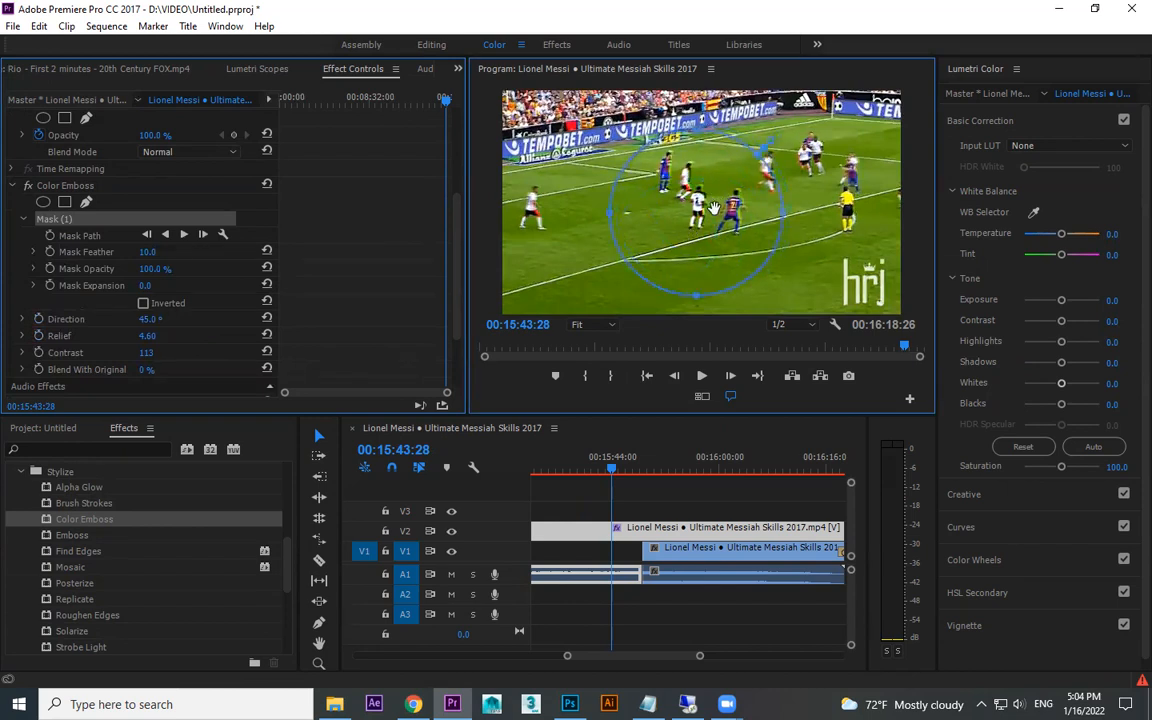
{"action": "key", "text": "space"}
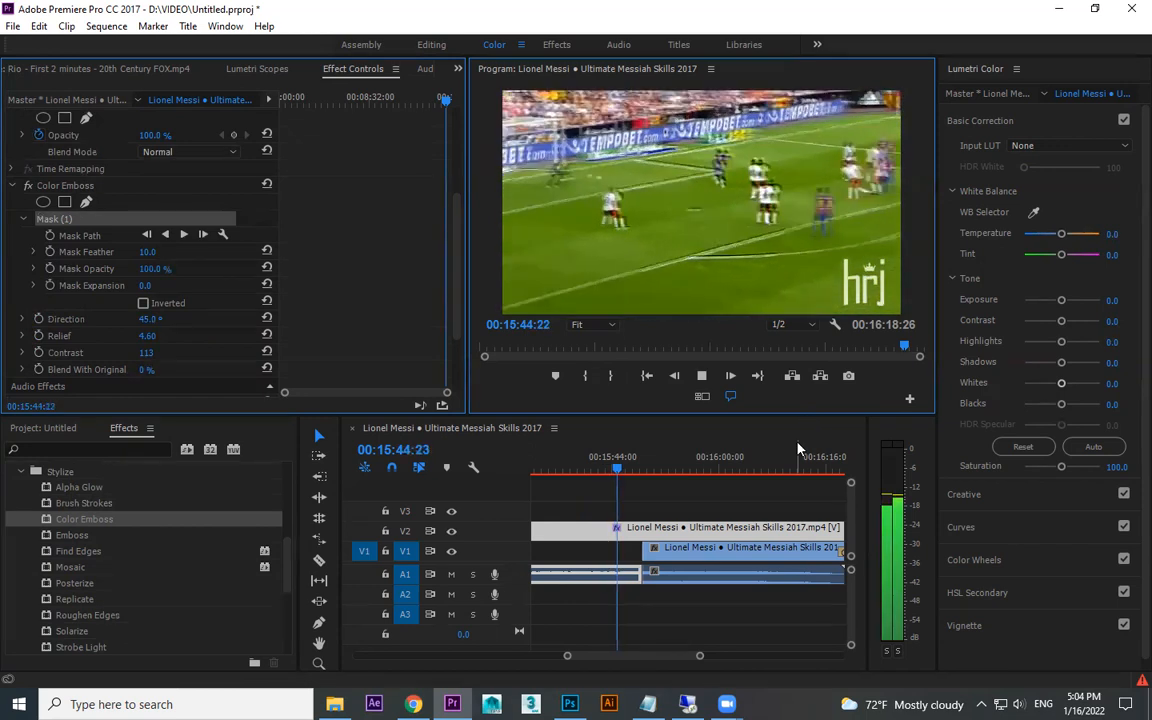
{"action": "key", "text": "space"}
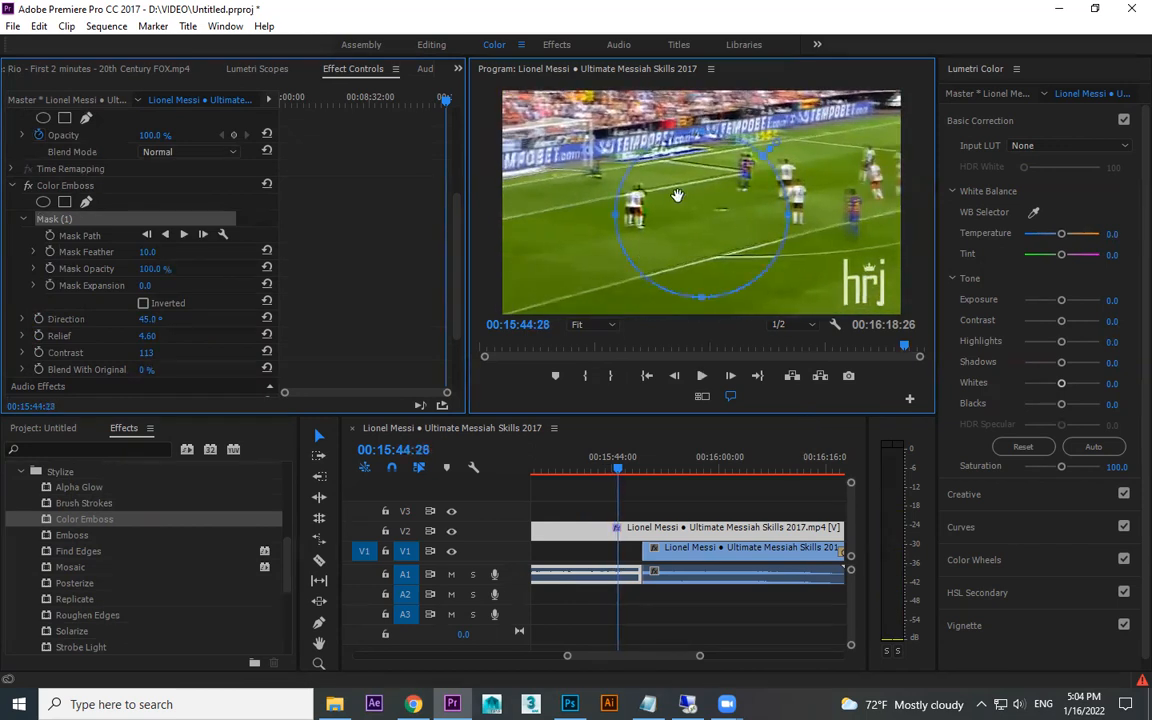
{"action": "left_click", "coordinate": [62, 185]}
{"action": "key", "text": "Delete"}
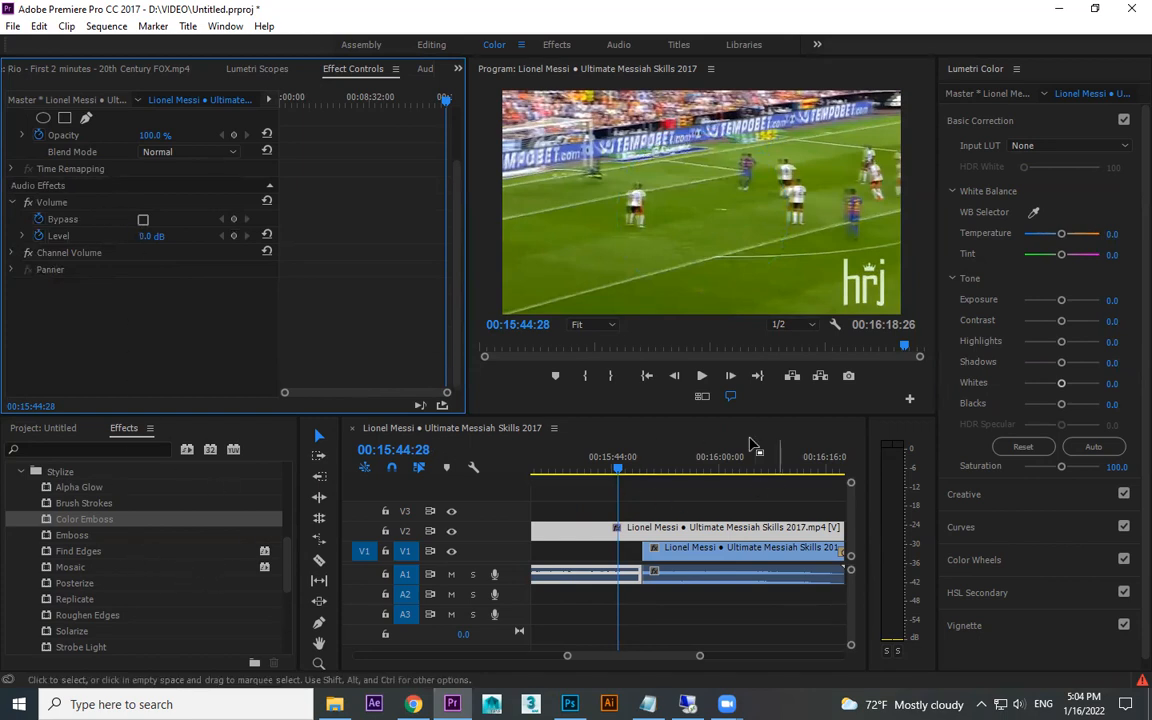
- Move the playhead to 00:14:27:16 and apply the Emboss effect to the V2 clip
{"action": "left_click", "coordinate": [681, 464]}
{"action": "left_click_drag", "start_coordinate": [428, 451], "coordinate": [500, 461]}
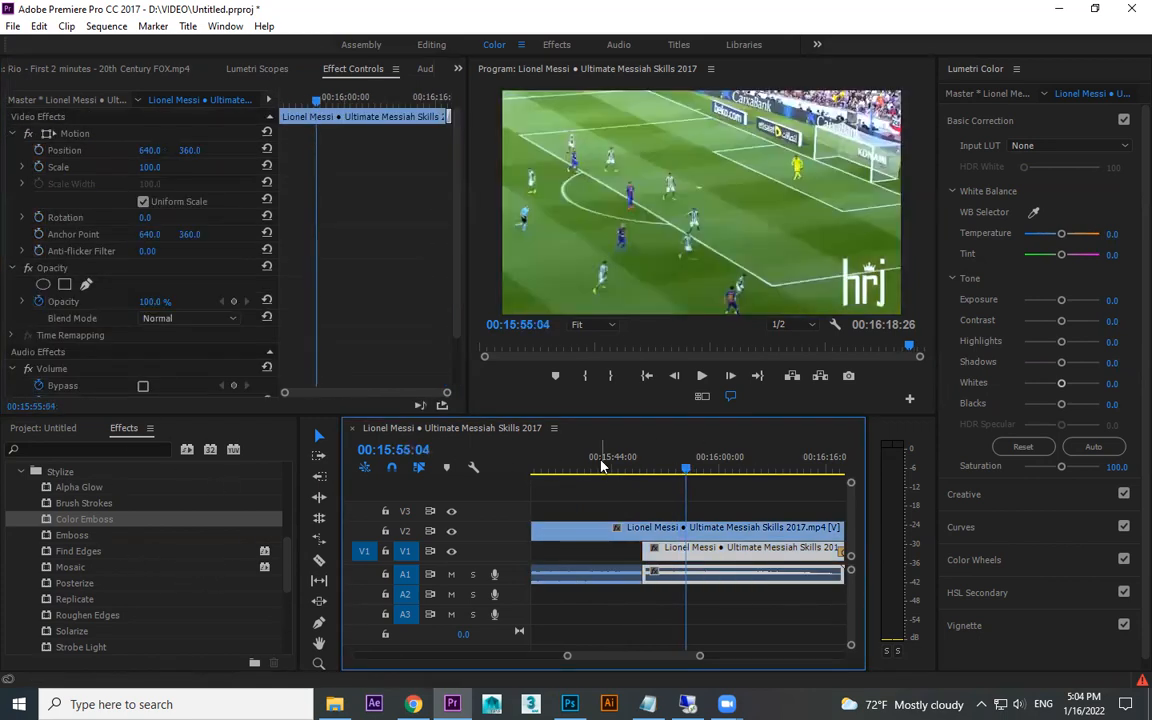
{"action": "left_click", "coordinate": [602, 463]}
{"action": "key", "text": "minus"}
{"action": "key", "text": "minus"}
{"action": "left_click_drag", "start_coordinate": [602, 463], "coordinate": [549, 466]}
{"action": "left_click_drag", "start_coordinate": [68, 535], "coordinate": [548, 530]}
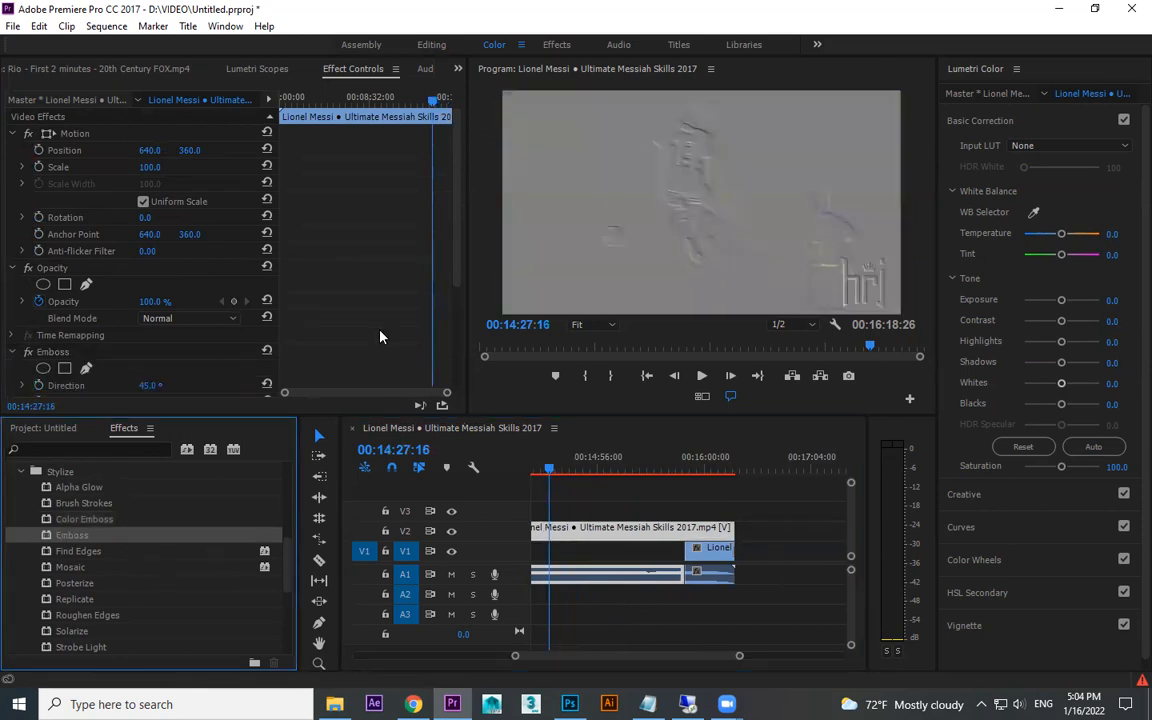
- Set Emboss direction to 43°, relief to 2.60 and contrast to 120, and remove the effect from the clip
{"action": "scroll", "coordinate": [452, 271], "scroll_direction": "down", "scroll_amount": 3}
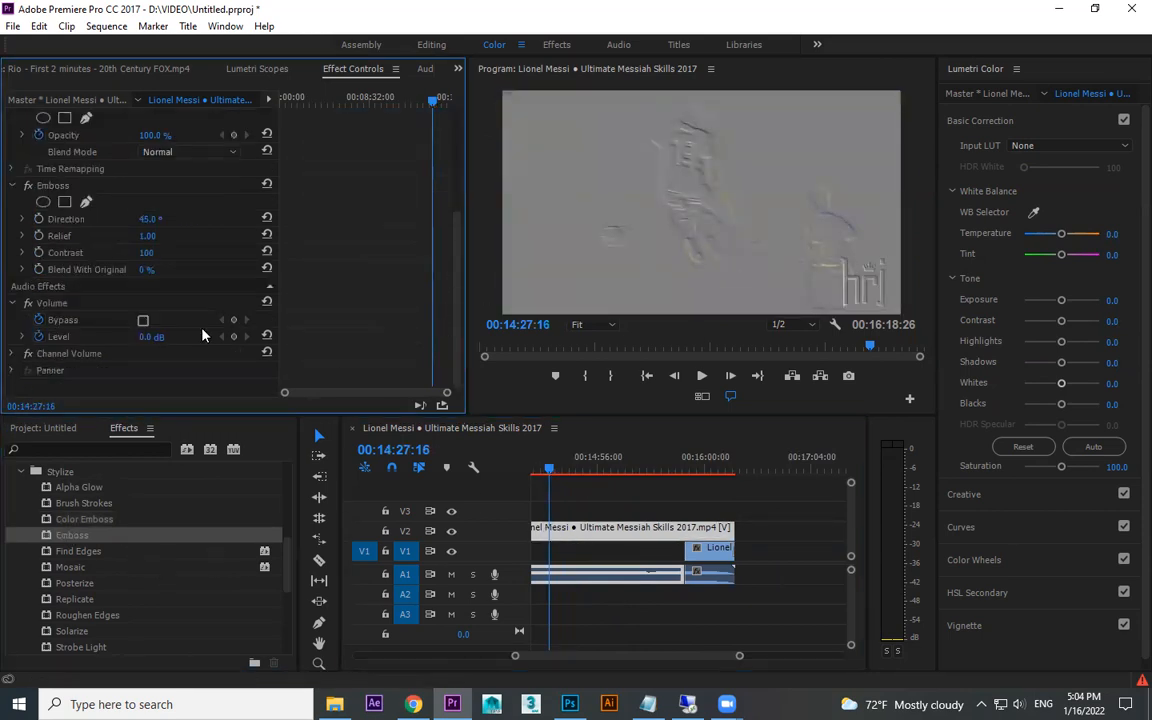
{"action": "left_click_drag", "start_coordinate": [148, 219], "coordinate": [166, 252]}
{"action": "left_click", "coordinate": [57, 187]}
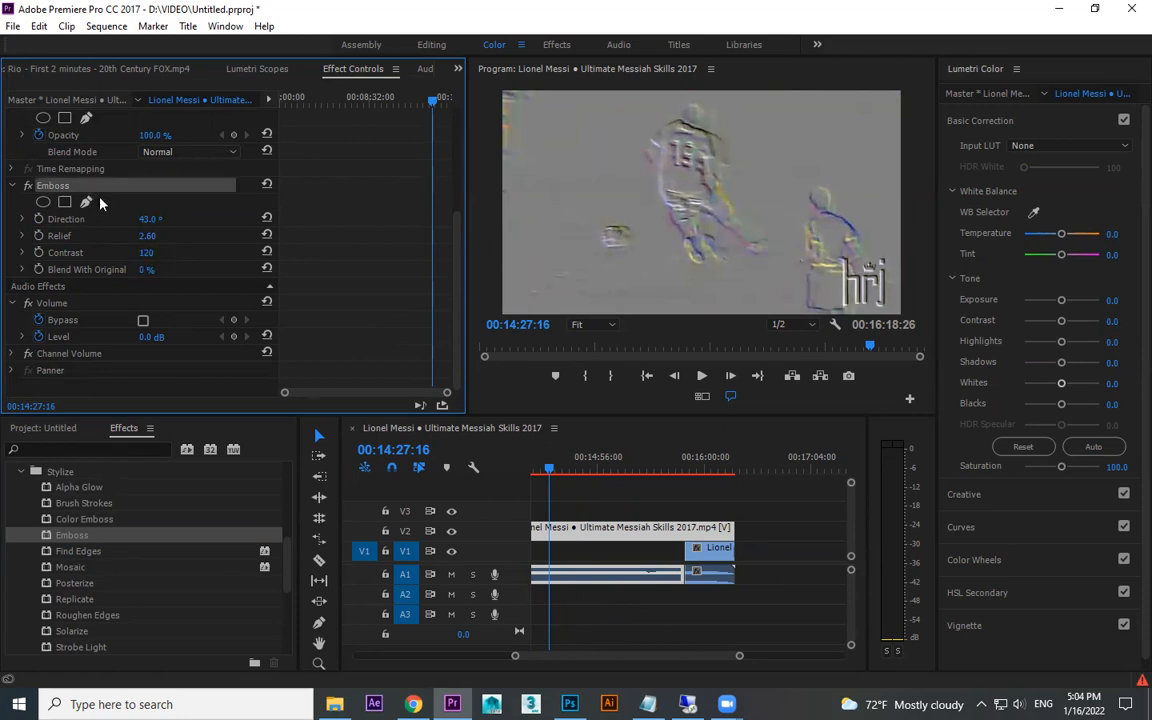
{"action": "key", "text": "Delete"}
- Apply the Find Edges effect to the whole V2 clip and play it back
{"action": "left_click_drag", "start_coordinate": [80, 551], "coordinate": [570, 533]}
{"action": "key", "text": "space"}
{"action": "key", "text": "space"}
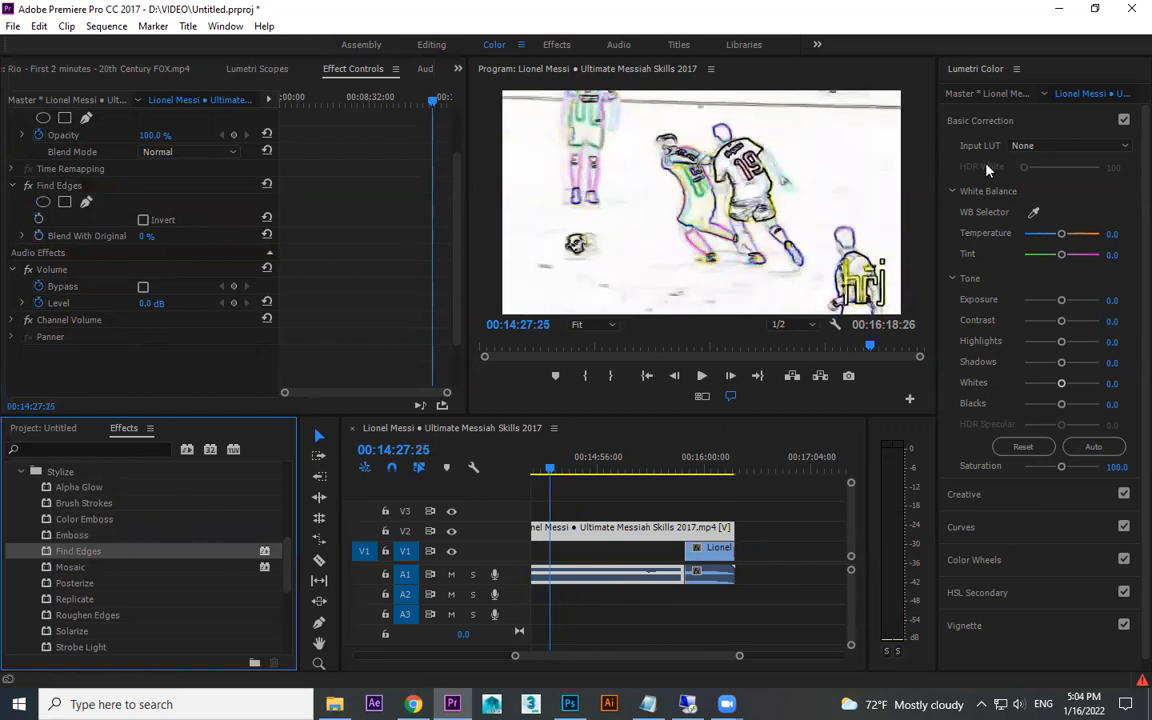
{"action": "key", "text": "space"}
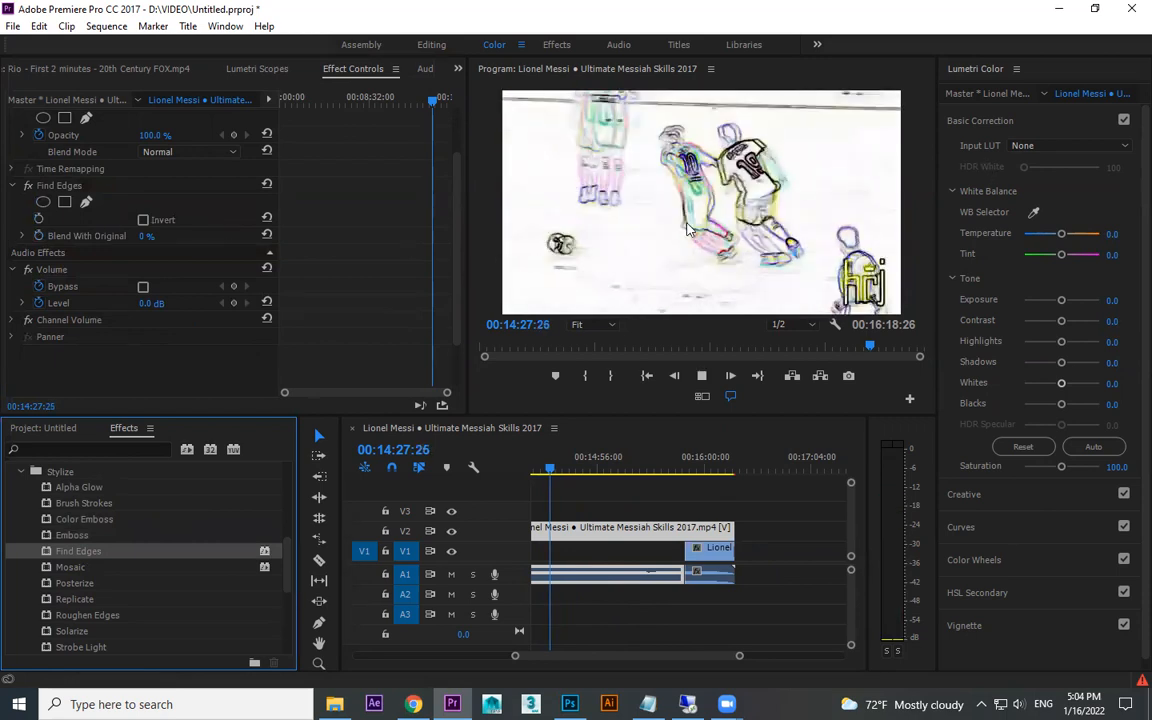
{"action": "key", "text": "space"}
- Move the playhead to 00:14:27:10 and remove Find Edges from the V2 clip
{"action": "key", "text": "="}
{"action": "key", "text": "="}
{"action": "key", "text": "="}
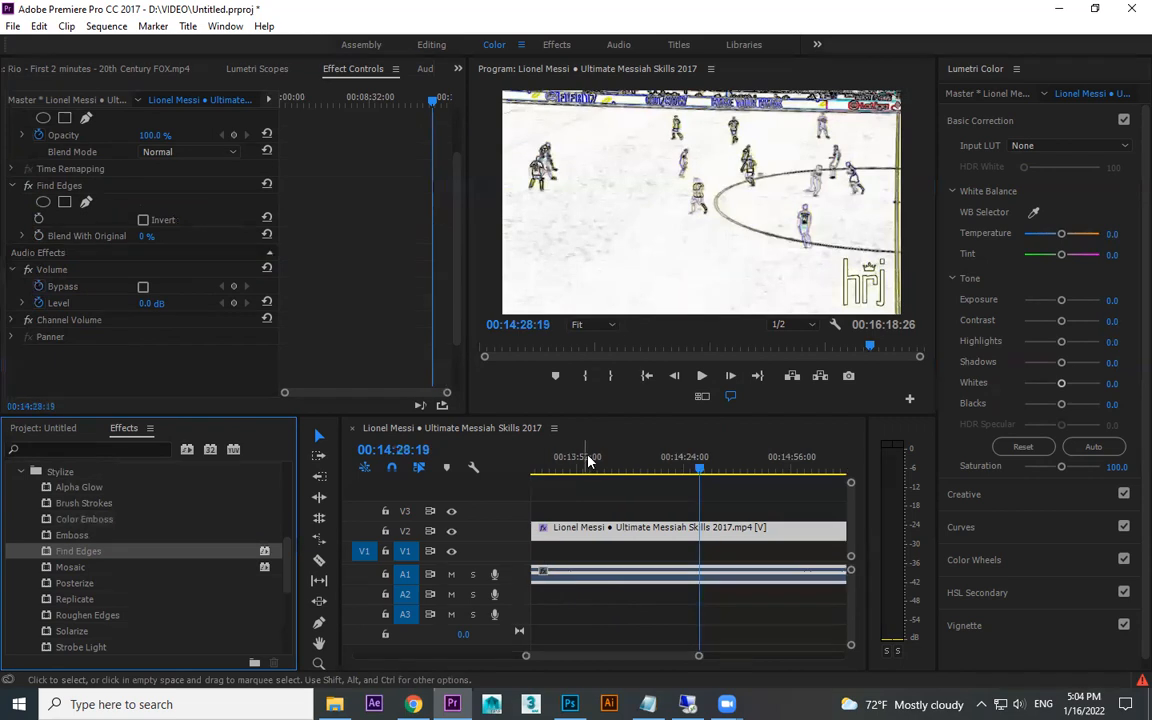
{"action": "left_click_drag", "start_coordinate": [704, 463], "coordinate": [681, 469]}
{"action": "left_click", "coordinate": [684, 530]}
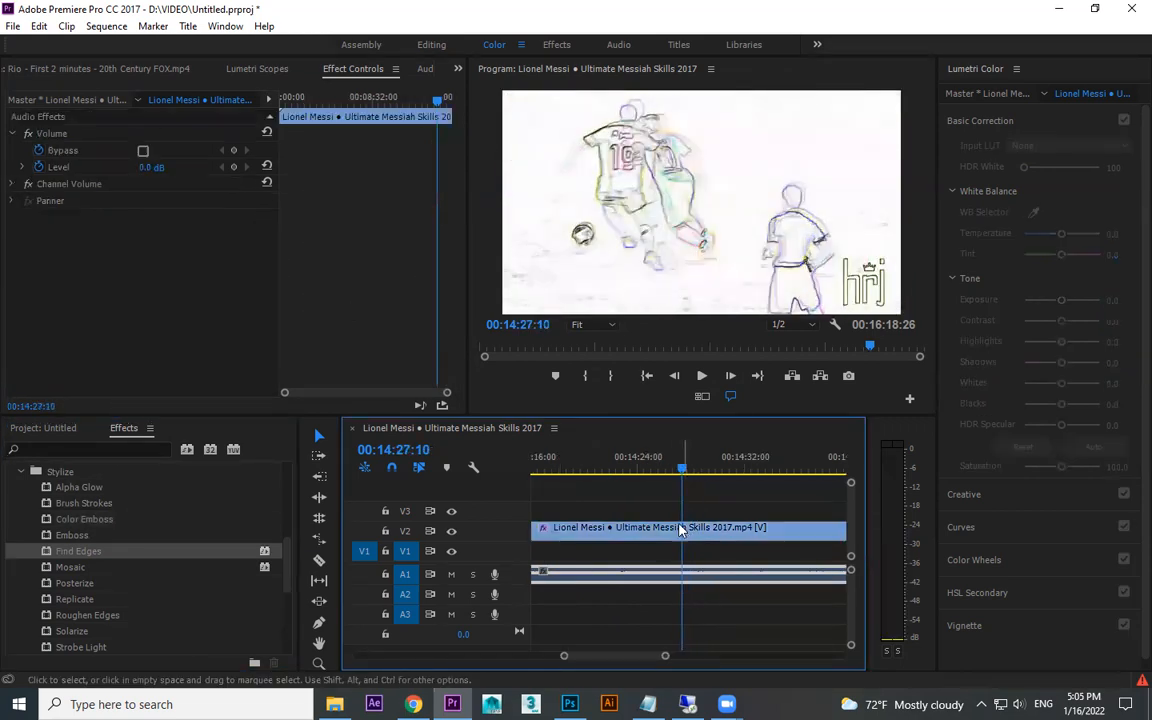
{"action": "key", "text": "c"}
{"action": "key", "text": "v"}
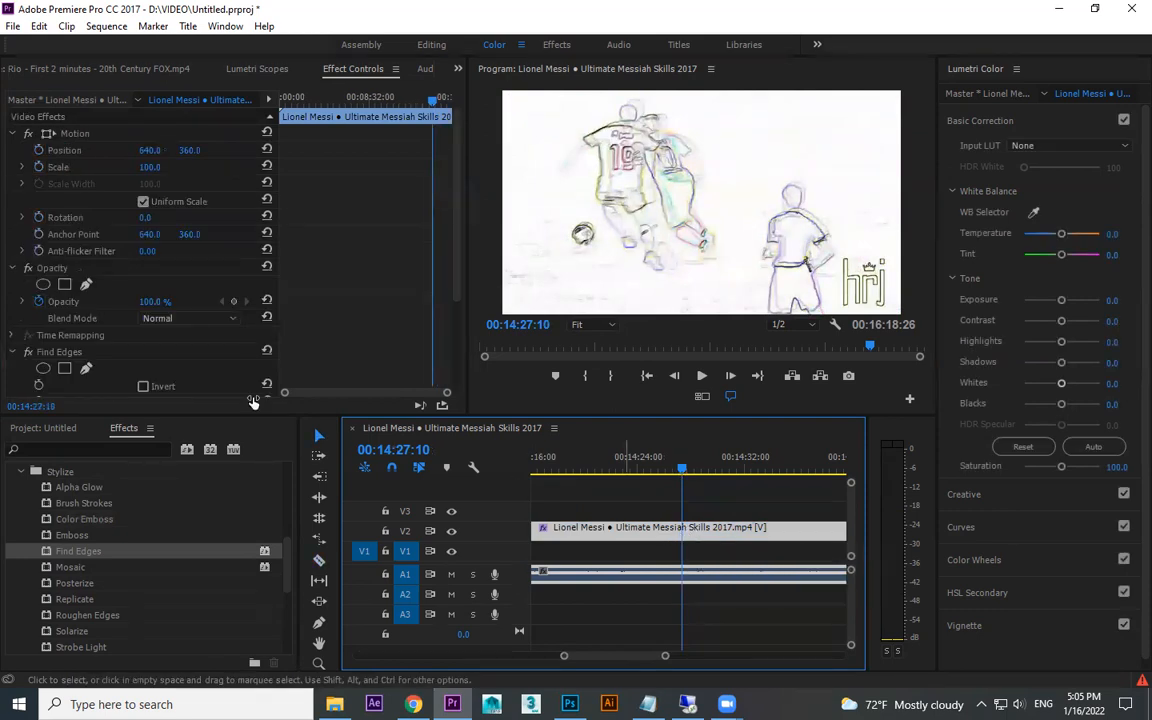
{"action": "left_click", "coordinate": [60, 352]}
{"action": "key", "text": "Delete"}
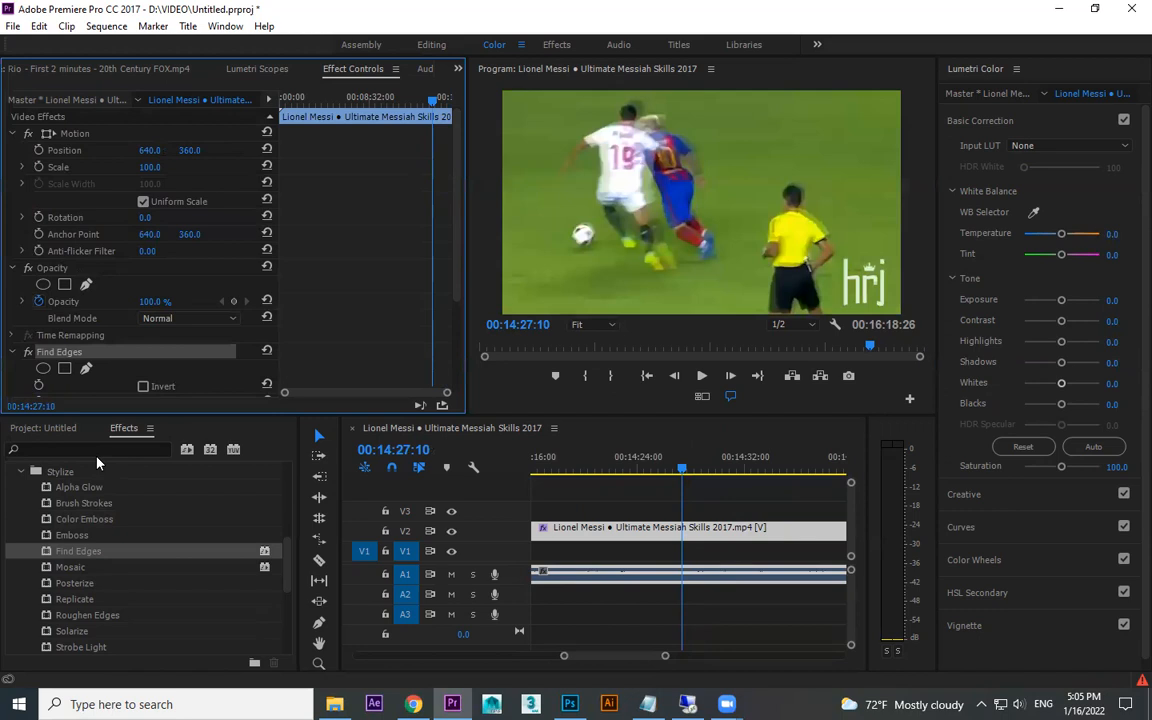
- Split the V2 clip with the Razor tool at about 00:14:27:28 and 00:14:28:15 to isolate a short segment
{"action": "key", "text": "c"}
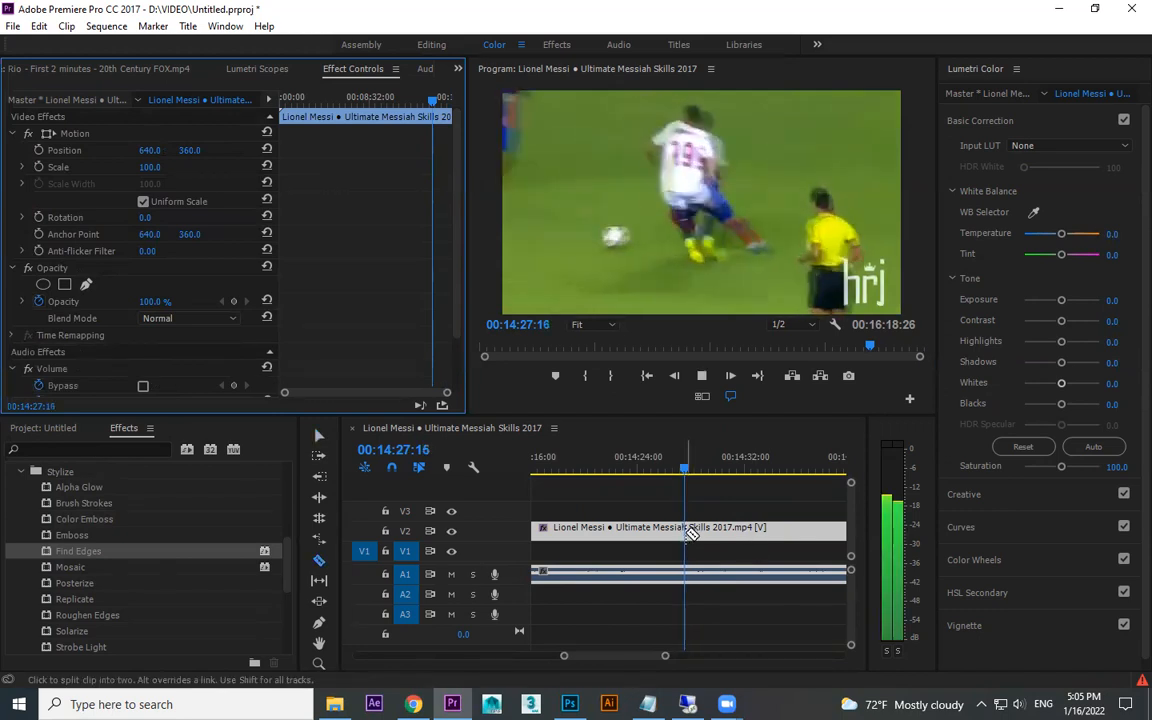
{"action": "left_click", "coordinate": [694, 531]}
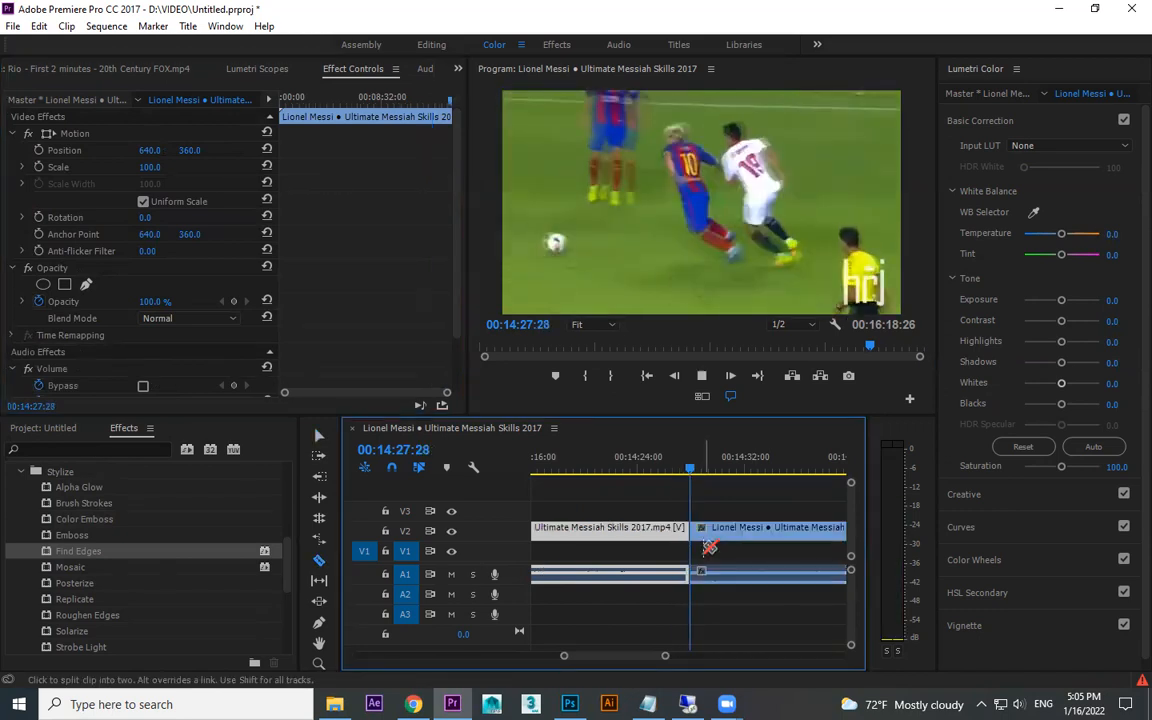
{"action": "left_click", "coordinate": [704, 530]}
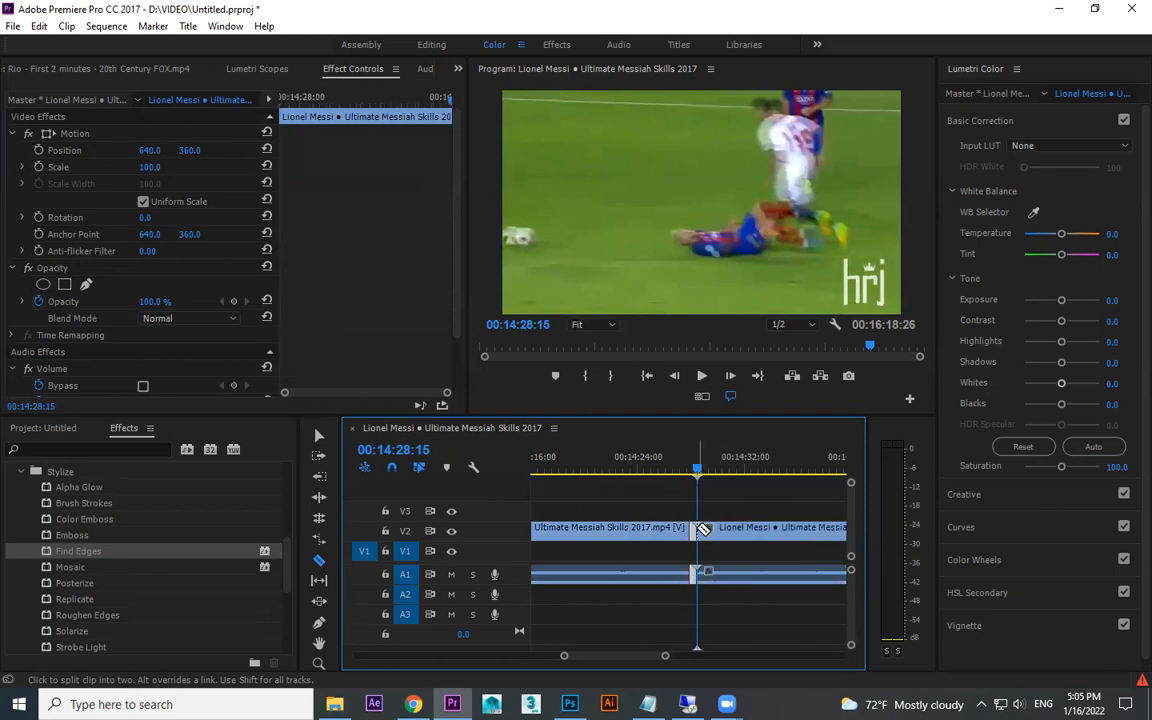
- Apply Find Edges to the short middle segment on V2 and play back across the cuts
{"action": "key", "text": "="}
{"action": "key", "text": "="}
{"action": "left_click", "coordinate": [684, 463]}
{"action": "left_click_drag", "start_coordinate": [97, 551], "coordinate": [686, 532]}
{"action": "left_click", "coordinate": [656, 459]}
{"action": "key", "text": "space"}
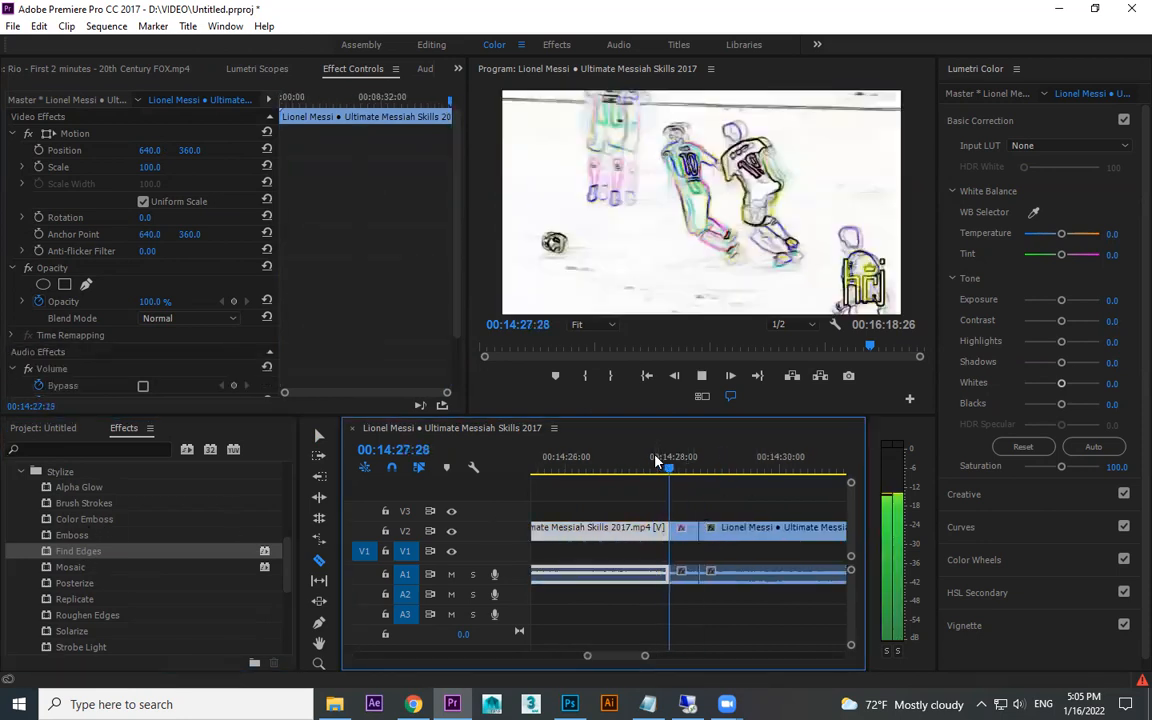
{"action": "left_click", "coordinate": [663, 460]}
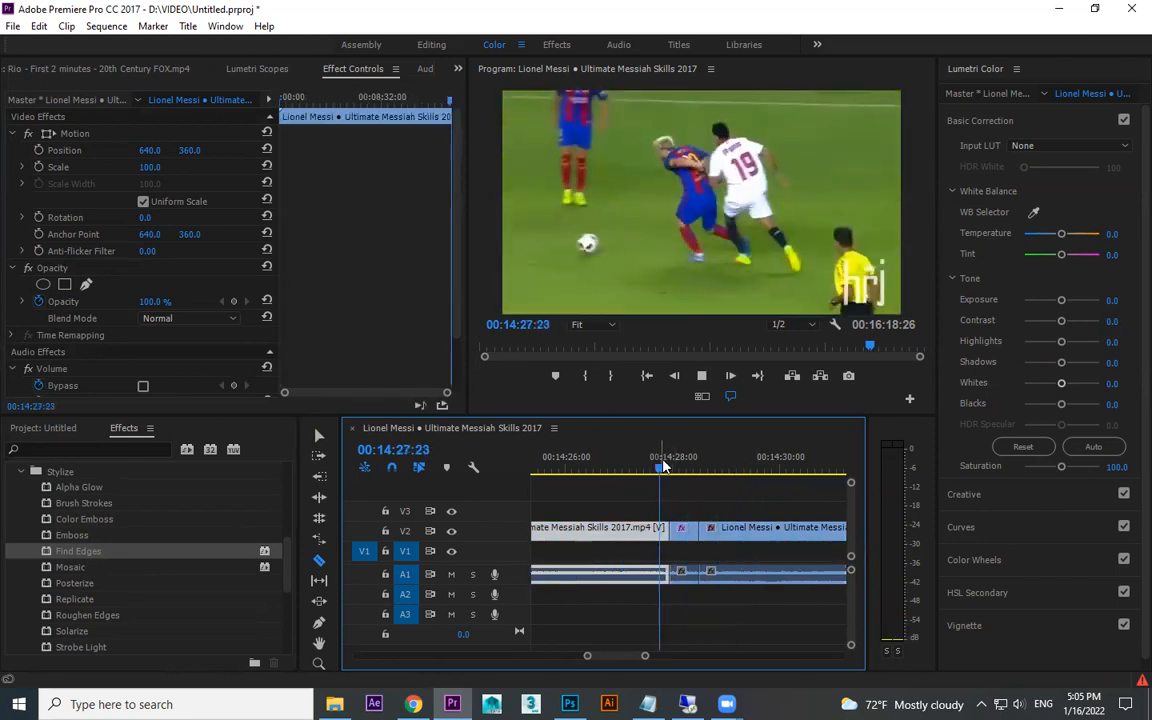
{"action": "left_click", "coordinate": [663, 460]}
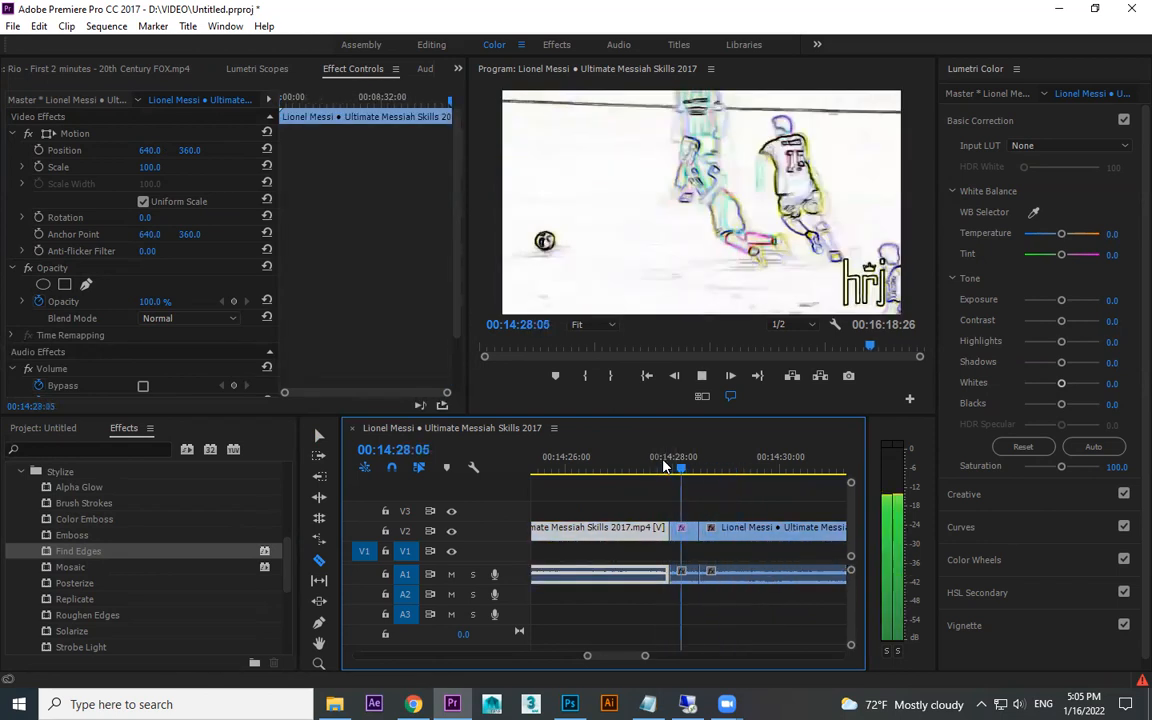
{"action": "key", "text": "space"}
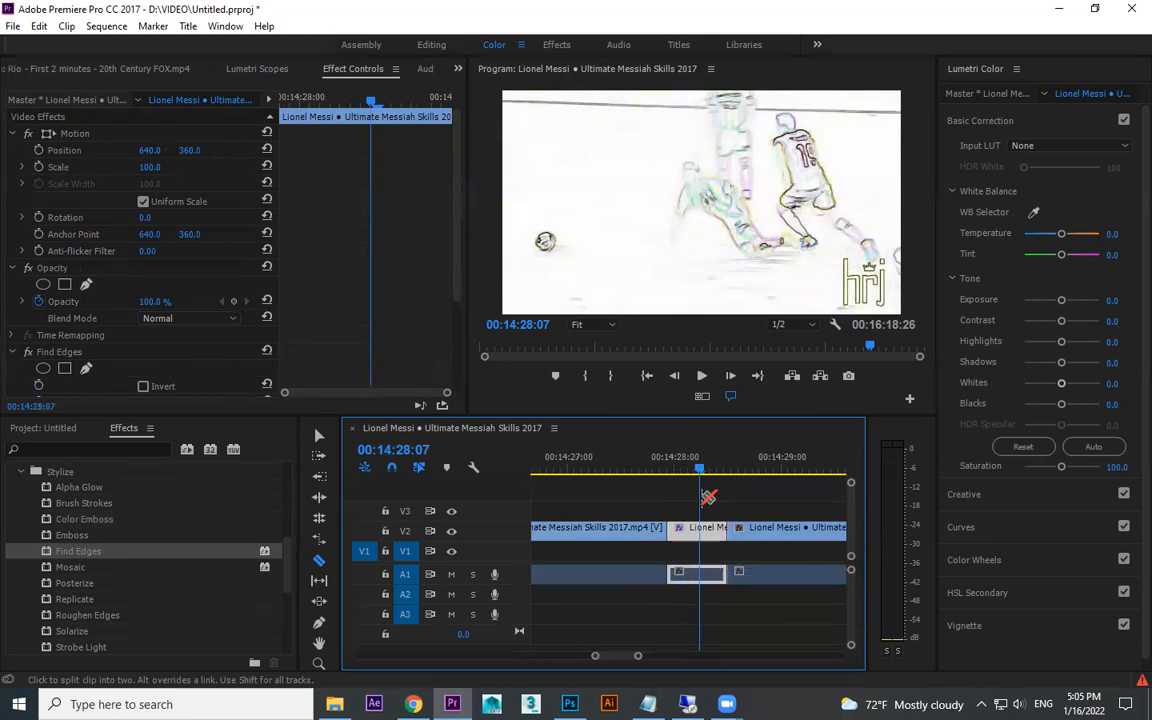
- Split the short Find Edges segment into four smaller pieces with the Razor tool
{"action": "key", "text": "="}
{"action": "left_click", "coordinate": [643, 463]}
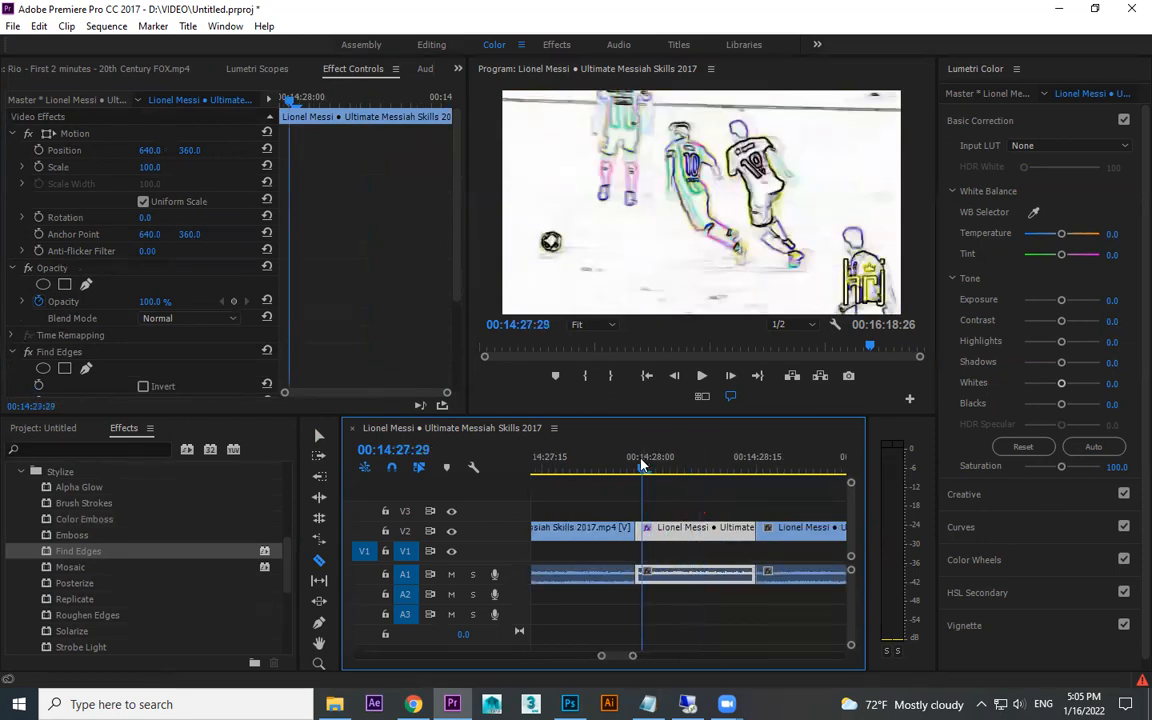
{"action": "key", "text": "space"}
{"action": "left_click", "coordinate": [658, 528]}
{"action": "left_click", "coordinate": [721, 528]}
- Remove Find Edges from the second of the four small pieces on V2
{"action": "key", "text": "v"}
{"action": "left_click", "coordinate": [670, 528]}
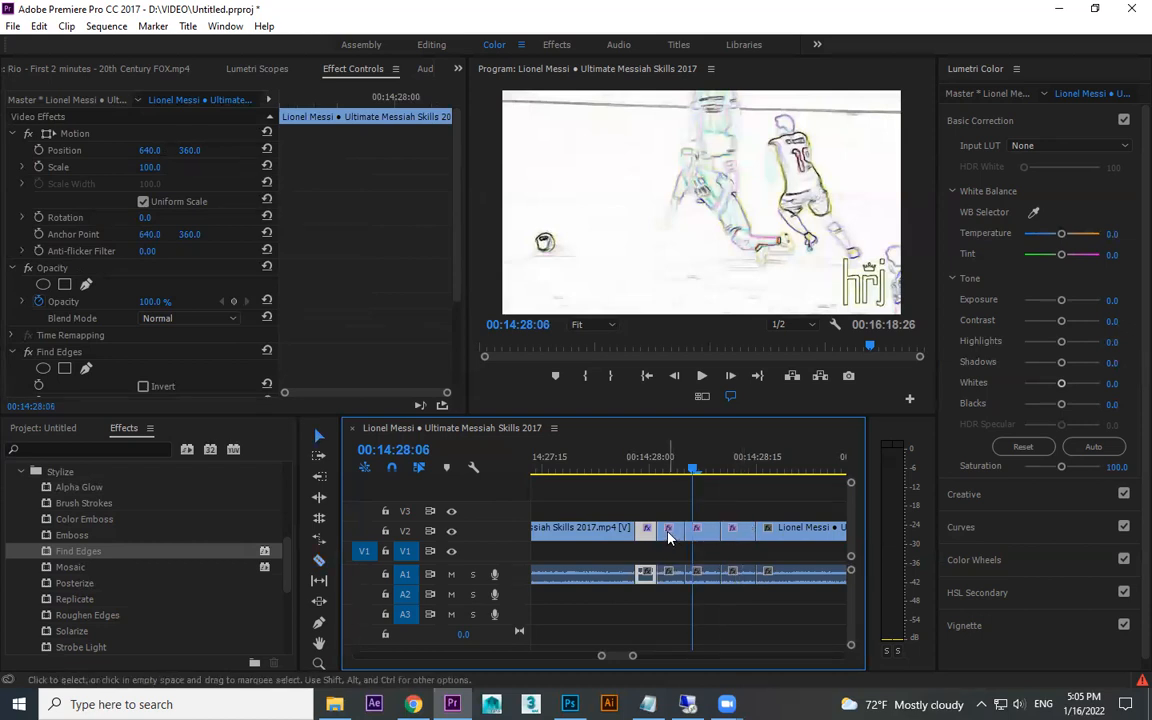
{"action": "left_click", "coordinate": [60, 353]}
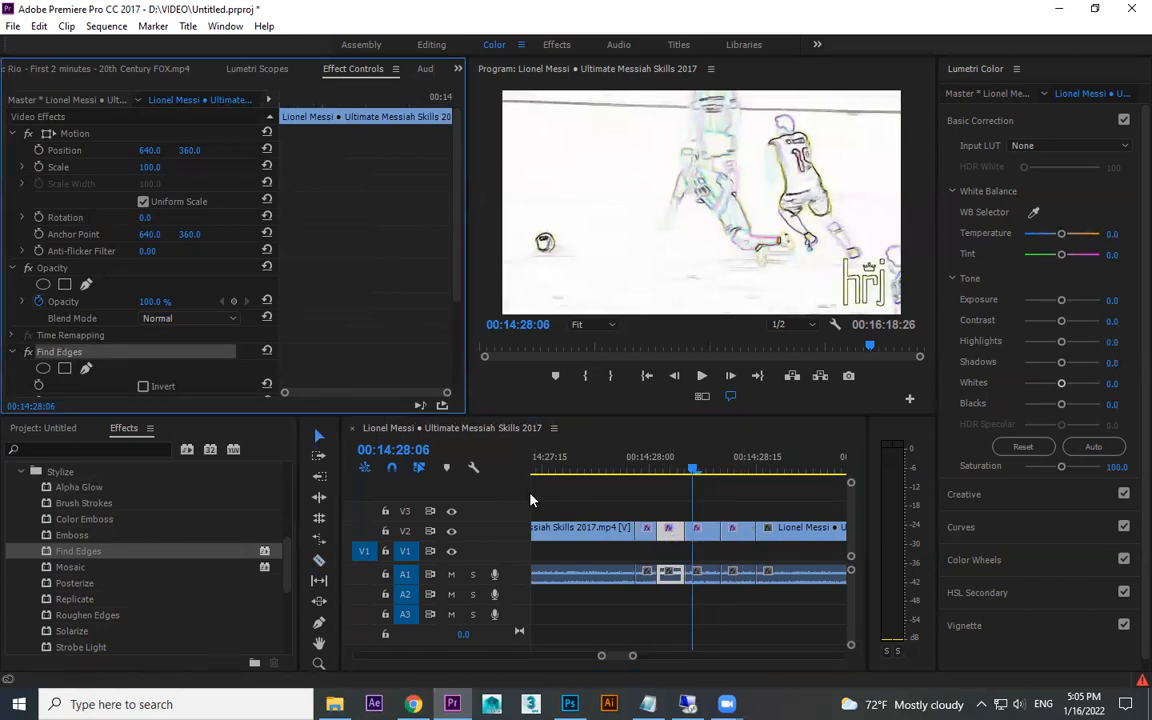
{"action": "key", "text": "Delete"}
- Split the third small piece in two and remove Find Edges from its second half
{"action": "left_click", "coordinate": [745, 535]}
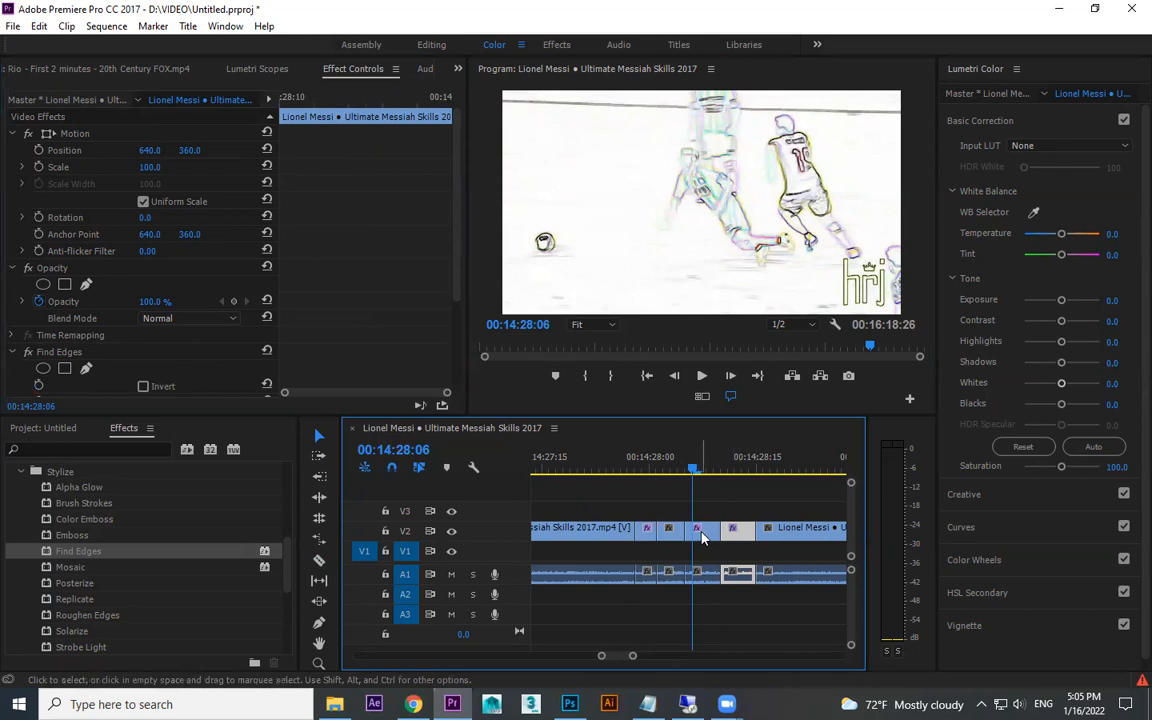
{"action": "key", "text": "c"}
{"action": "key", "text": "v"}
{"action": "left_click", "coordinate": [714, 538]}
{"action": "left_click", "coordinate": [79, 353]}
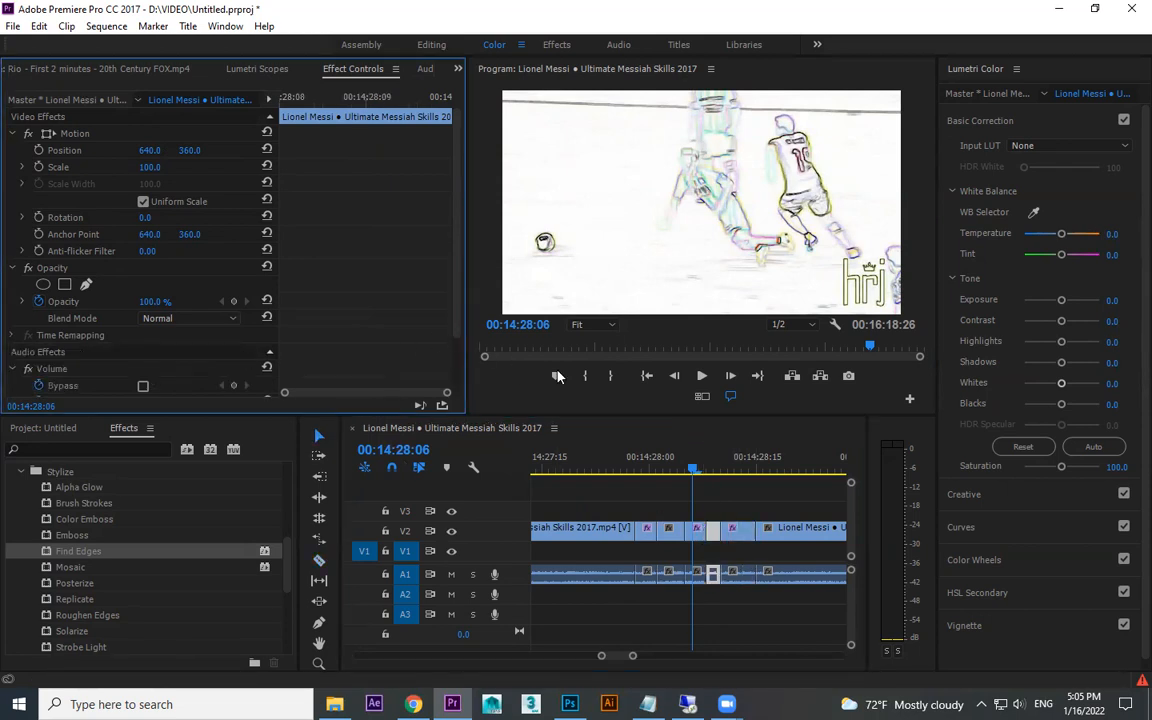
- Play back across the small Find Edges pieces from just before the first cut
{"action": "mouse_move", "coordinate": [657, 465]}
{"action": "left_mouse_down"}
{"action": "mouse_move", "coordinate": [601, 465]}
{"action": "mouse_move", "coordinate": [663, 458]}
{"action": "mouse_move", "coordinate": [656, 483]}
{"action": "mouse_move", "coordinate": [600, 461]}
{"action": "mouse_move", "coordinate": [789, 465]}
{"action": "mouse_move", "coordinate": [636, 465]}
{"action": "left_mouse_up"}
{"action": "left_click", "coordinate": [764, 574]}
{"action": "right_click", "coordinate": [764, 572]}
{"action": "key", "text": "Escape"}
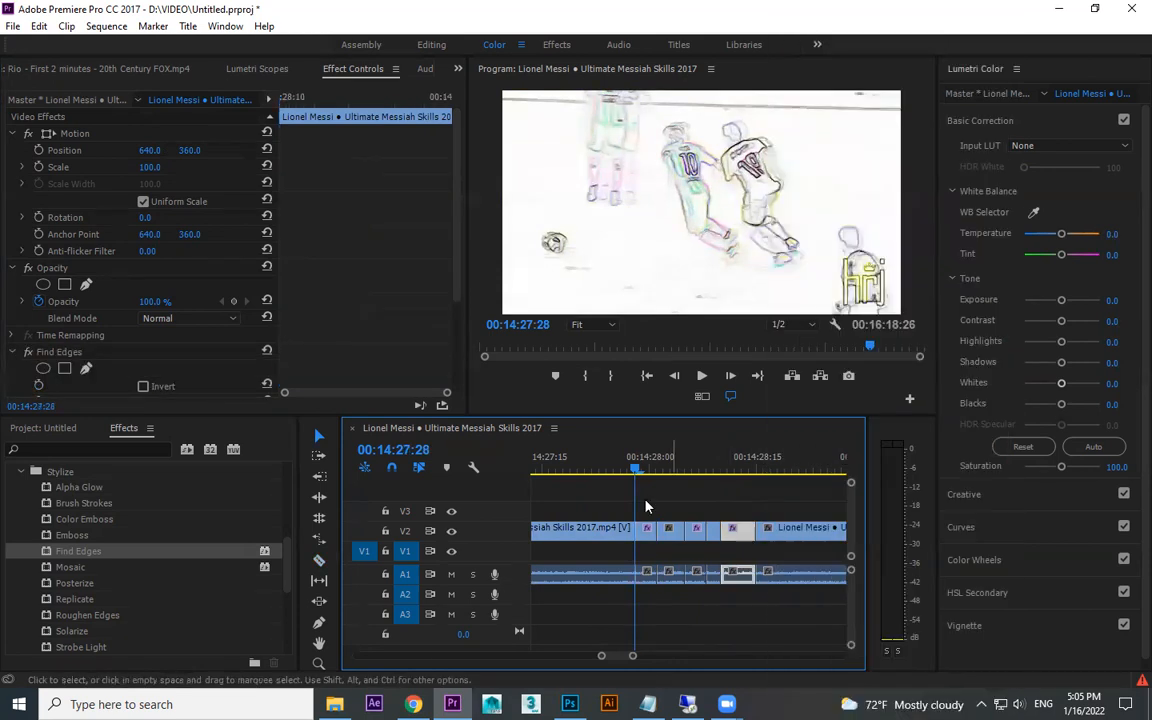
{"action": "key", "text": "space"}
- Undo the splits and the Find Edges changes on the short middle segment on V2, back to one plain segment
{"action": "key", "text": "ctrl+z"}
{"action": "key", "text": "ctrl+z"}
{"action": "key", "text": "ctrl+z"}
{"action": "key", "text": "ctrl+z"}
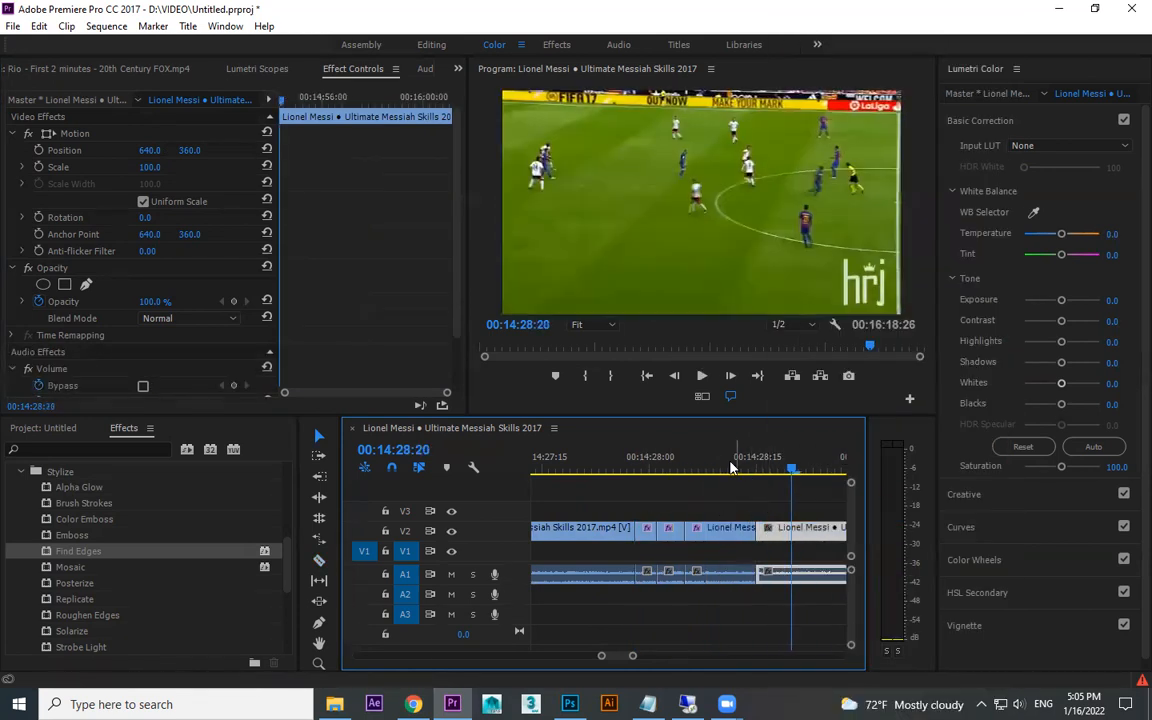
{"action": "left_click_drag", "start_coordinate": [721, 456], "coordinate": [643, 456]}
{"action": "key", "text": "c"}
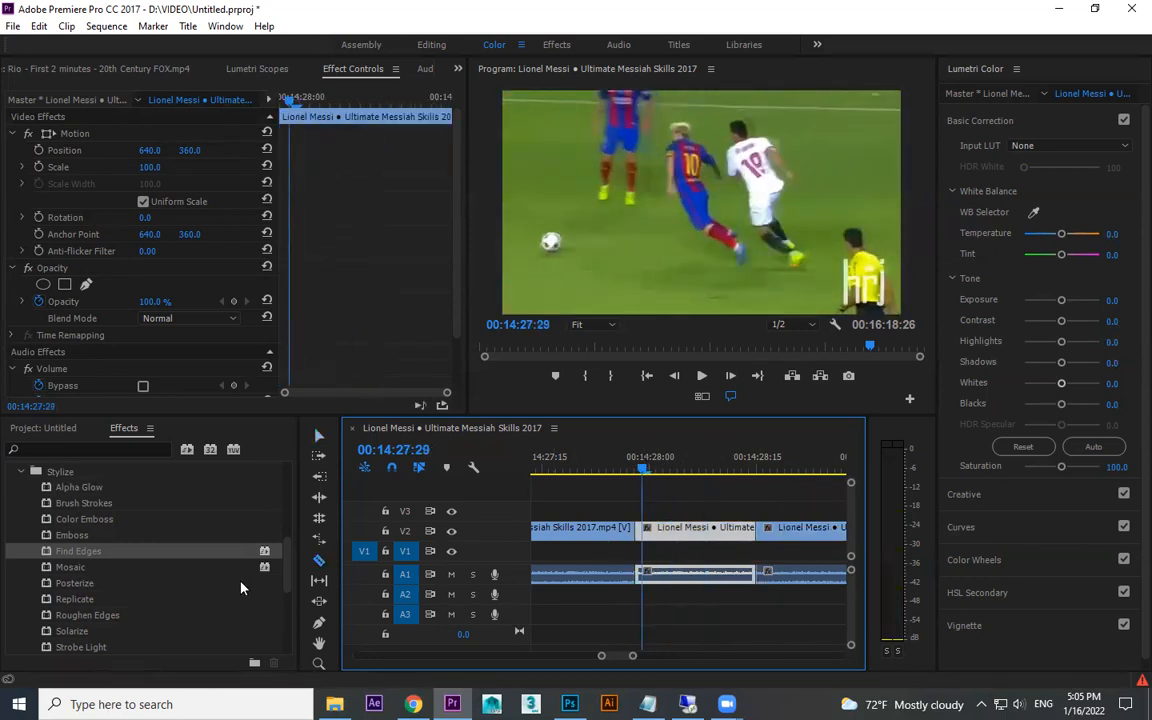
{"action": "left_click", "coordinate": [664, 528]}
{"action": "left_click", "coordinate": [685, 528]}
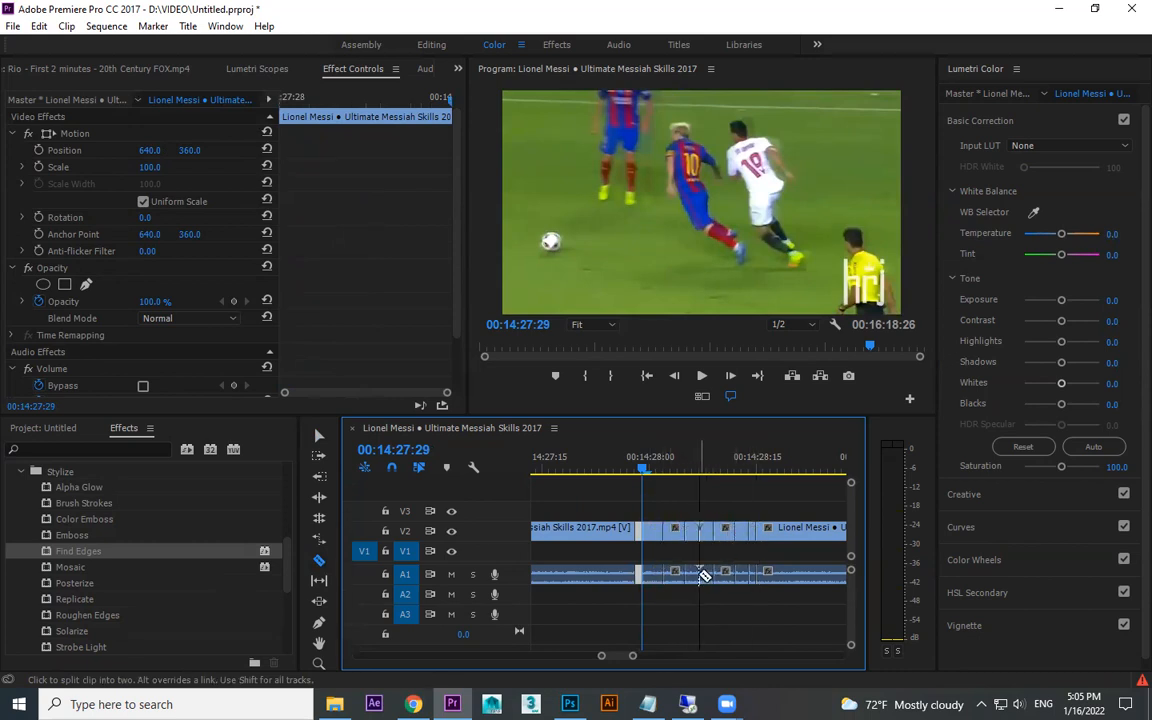
{"action": "key", "text": "ctrl+z"}
{"action": "key", "text": "ctrl+z"}
{"action": "key", "text": "ctrl+z"}
{"action": "key", "text": "ctrl+z"}
- Apply Find Edges to the short middle segment on V2 and split it into many small pieces with the Razor tool
{"action": "left_click", "coordinate": [93, 555]}
{"action": "left_click_drag", "start_coordinate": [750, 520], "coordinate": [700, 528]}
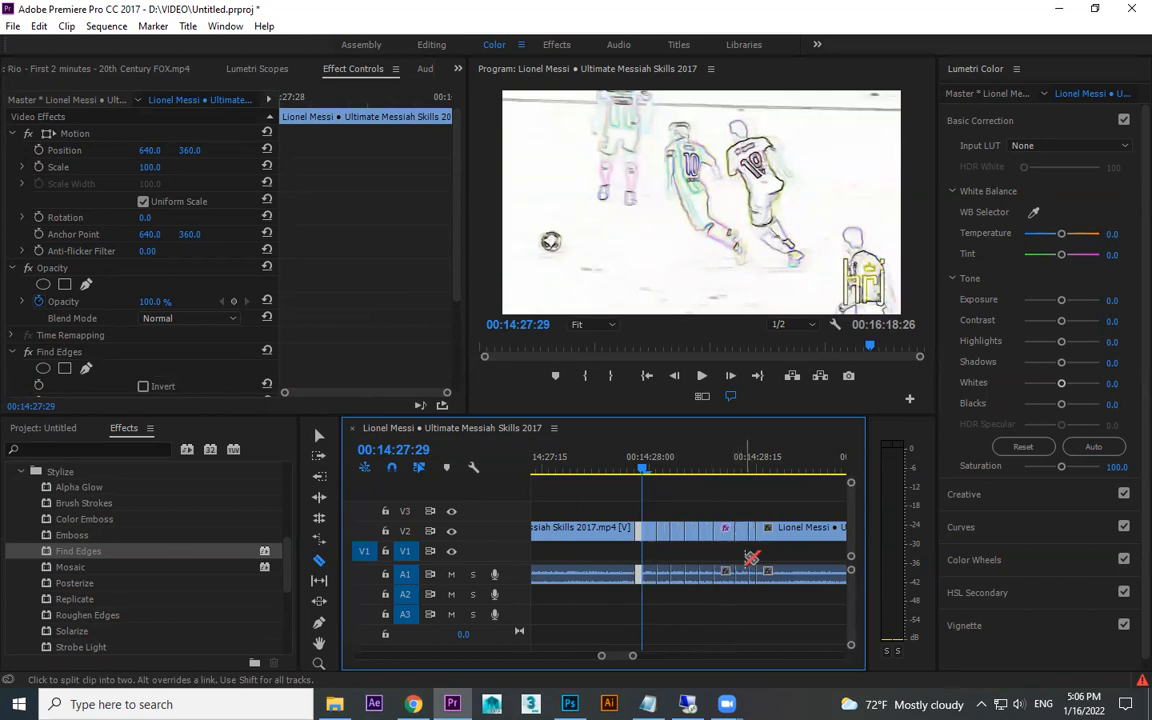
- Remove Find Edges from every other small piece of the middle segment on V2
{"action": "key", "text": "v"}
{"action": "left_click", "coordinate": [62, 352]}
{"action": "key", "text": "Delete"}
{"action": "left_click", "coordinate": [663, 532]}
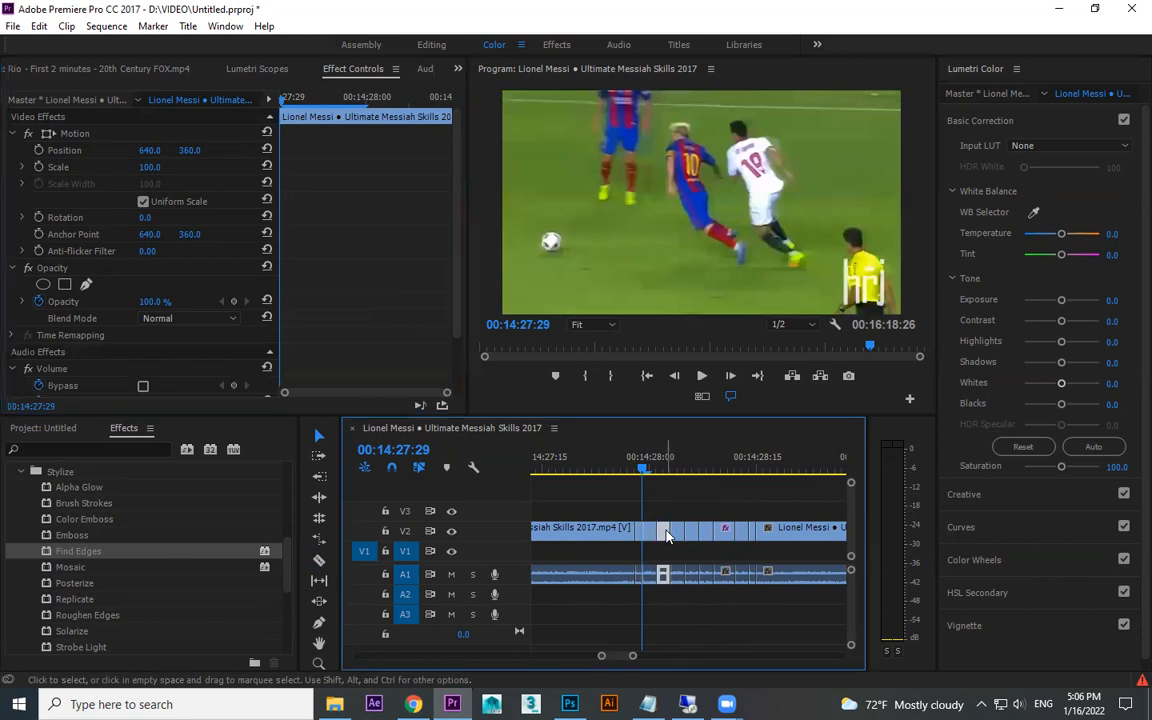
{"action": "left_click", "coordinate": [65, 352]}
{"action": "key", "text": "Delete"}
{"action": "left_click", "coordinate": [690, 533]}
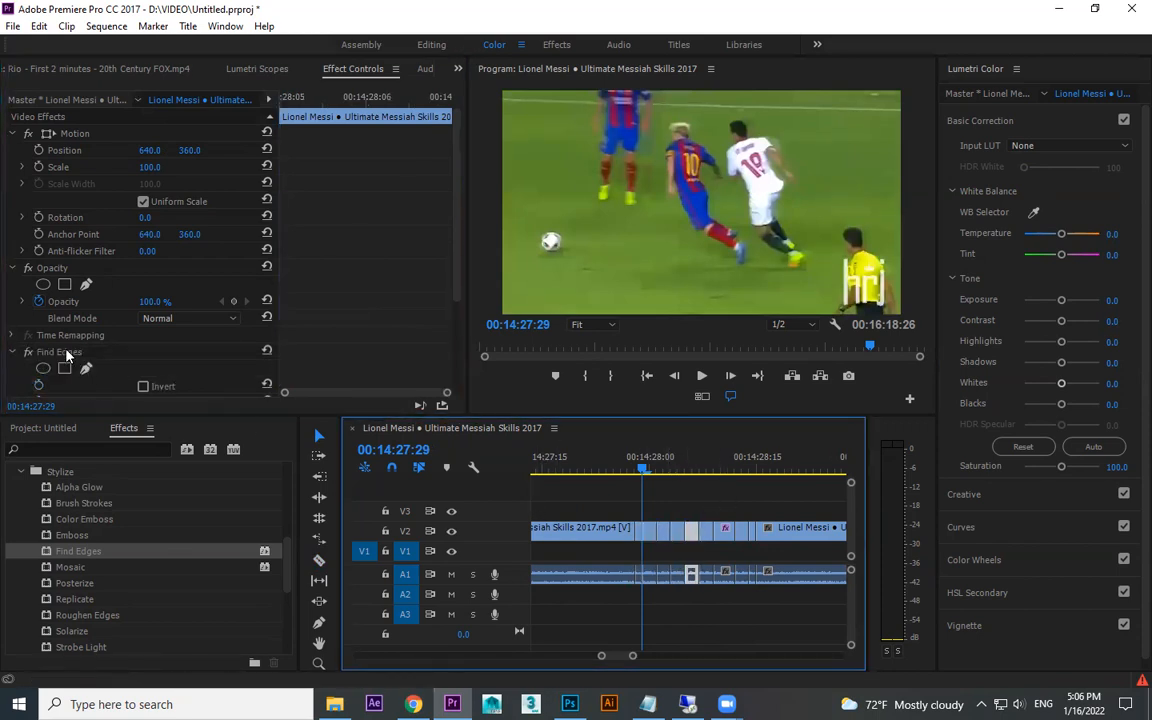
{"action": "left_click", "coordinate": [65, 352]}
{"action": "key", "text": "Delete"}
{"action": "left_click", "coordinate": [724, 531]}
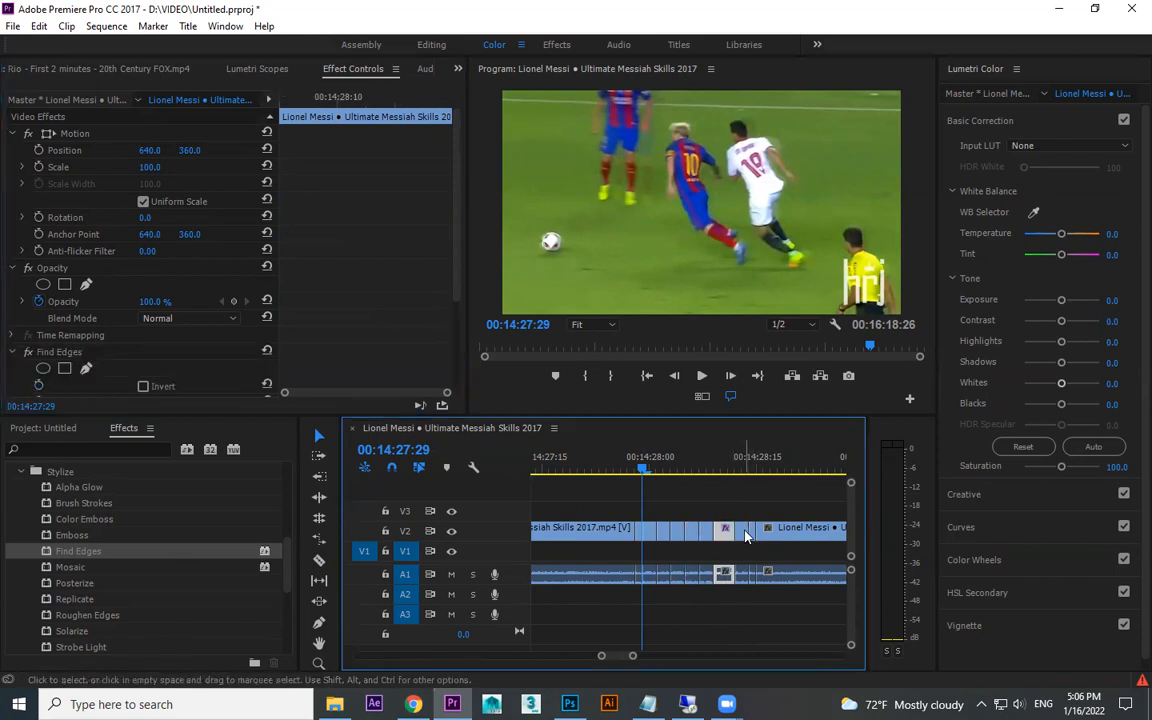
{"action": "left_click", "coordinate": [62, 352]}
{"action": "key", "text": "Delete"}
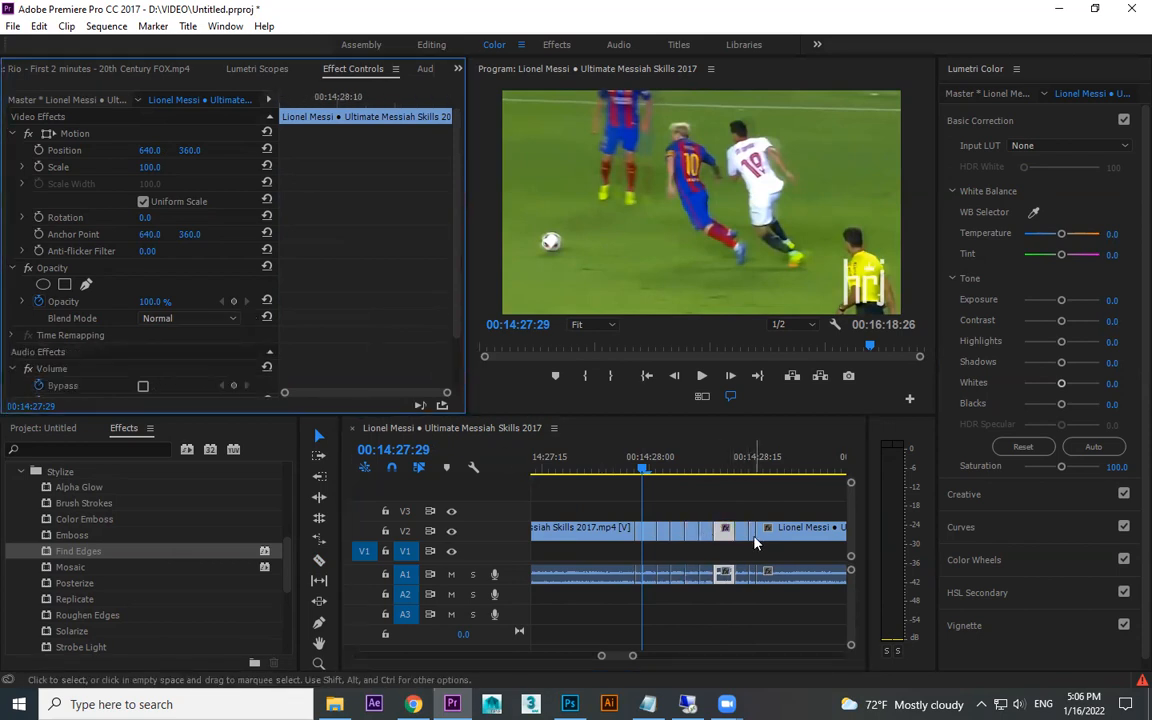
{"action": "left_click", "coordinate": [751, 531]}
{"action": "left_click", "coordinate": [69, 354]}
{"action": "key", "text": "Delete"}
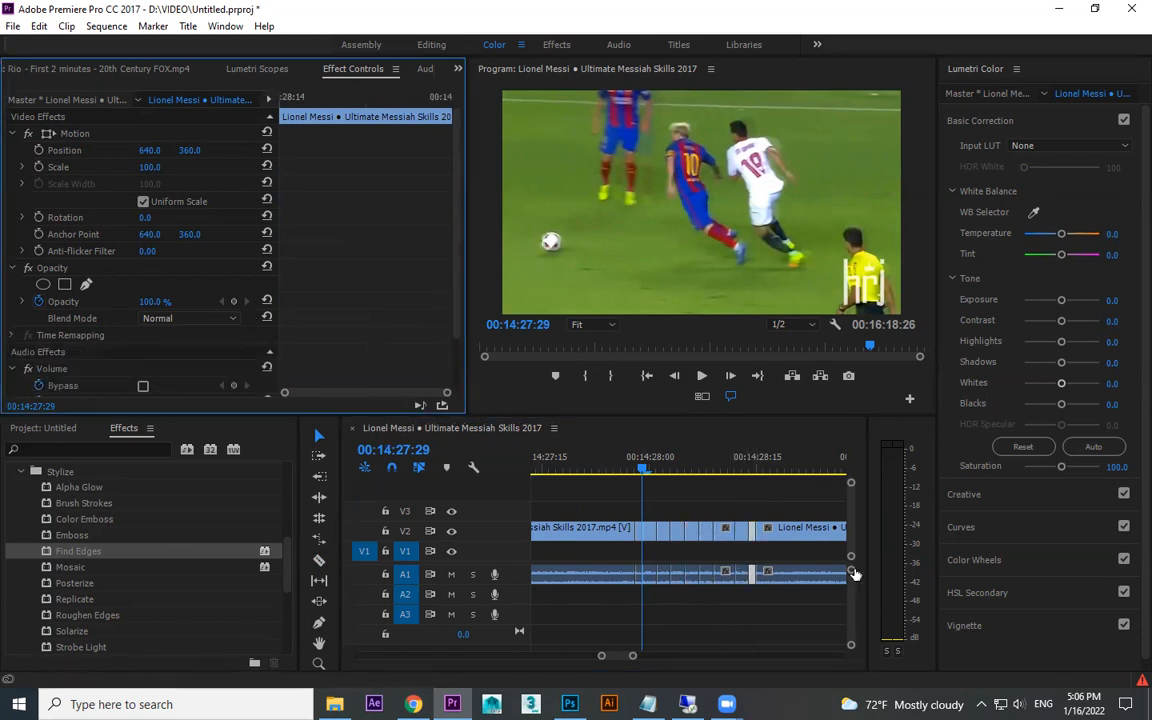
- Play back across the alternating Find Edges pieces to check the flicker, starting just before the first cut
{"action": "left_click", "coordinate": [616, 467]}
{"action": "key", "text": "space"}
{"action": "key", "text": "space"}
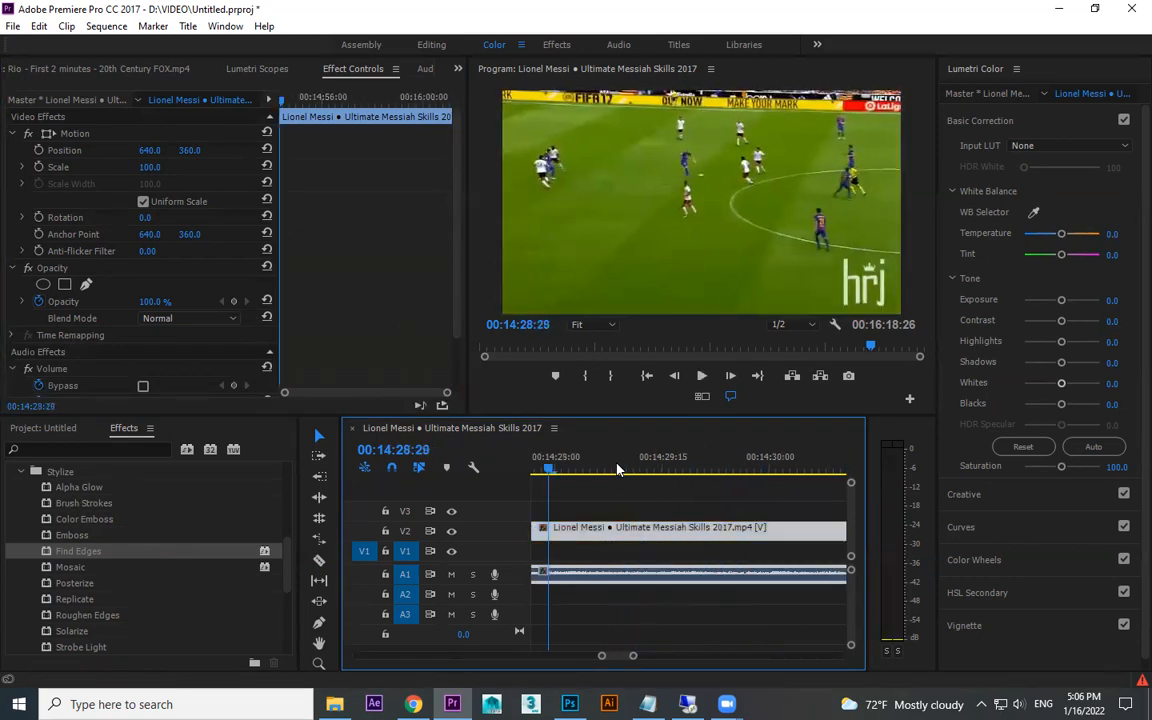
{"action": "scroll", "coordinate": [640, 468], "scroll_direction": "up", "scroll_amount": 2}
{"action": "left_click", "coordinate": [602, 453]}
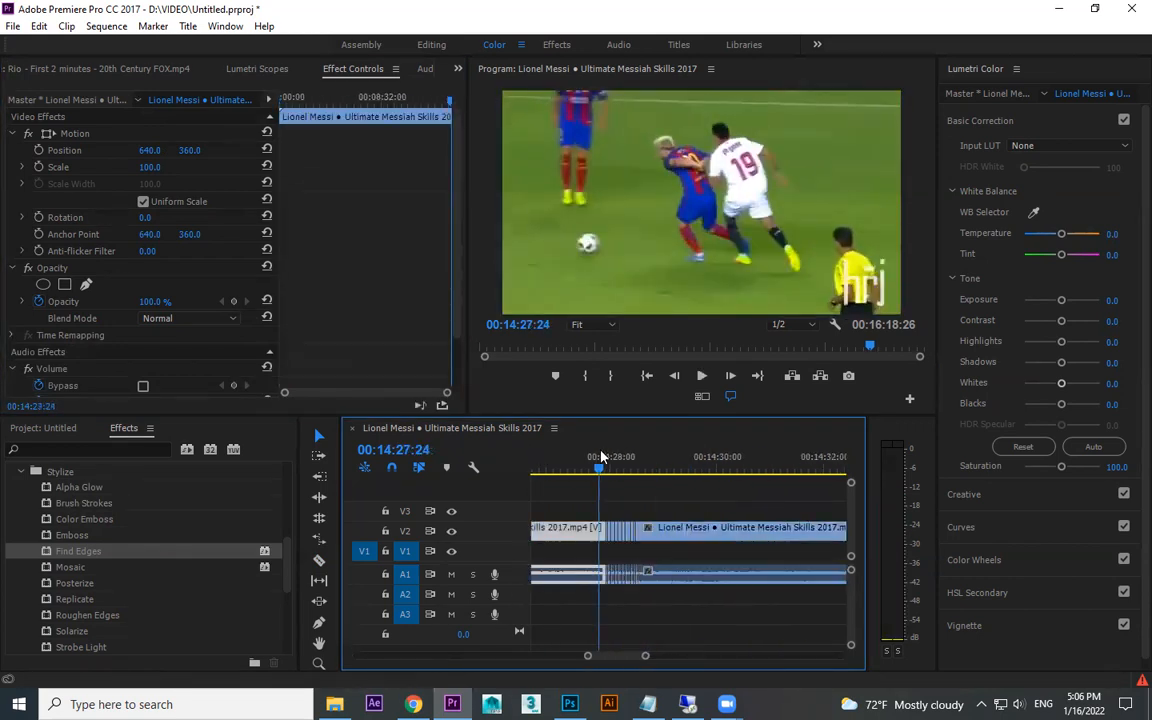
{"action": "scroll", "coordinate": [660, 474], "scroll_direction": "up", "scroll_amount": 2}
{"action": "key", "text": "space"}
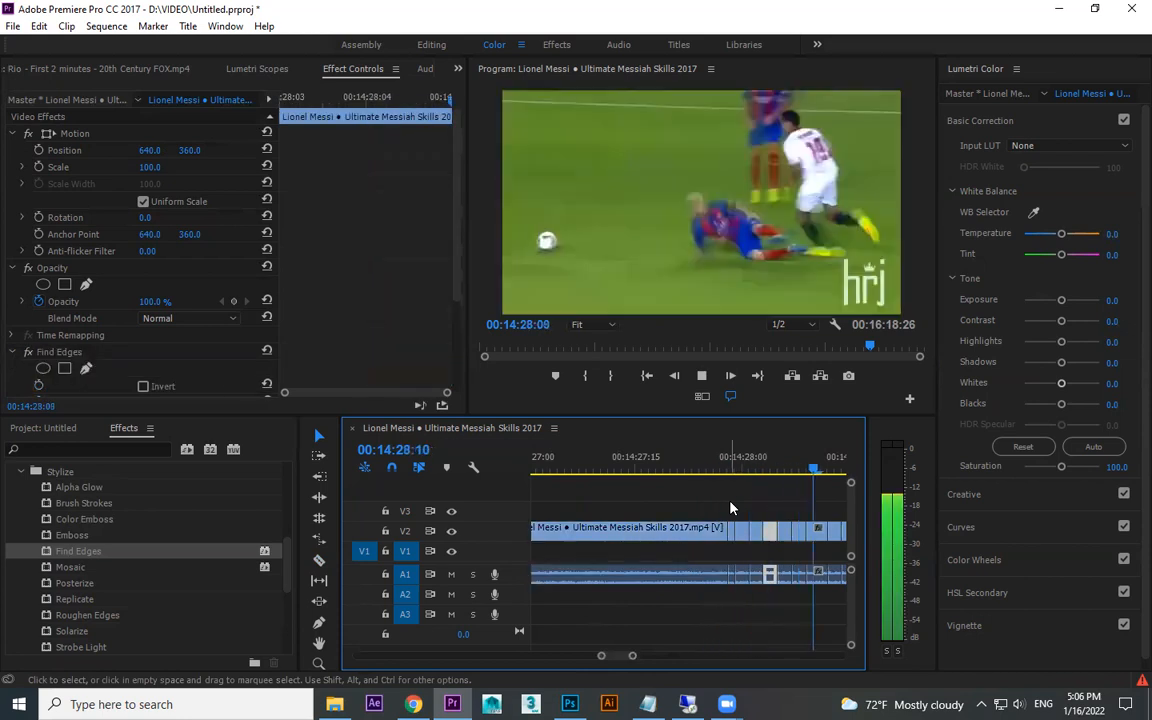
{"action": "left_click", "coordinate": [800, 533]}
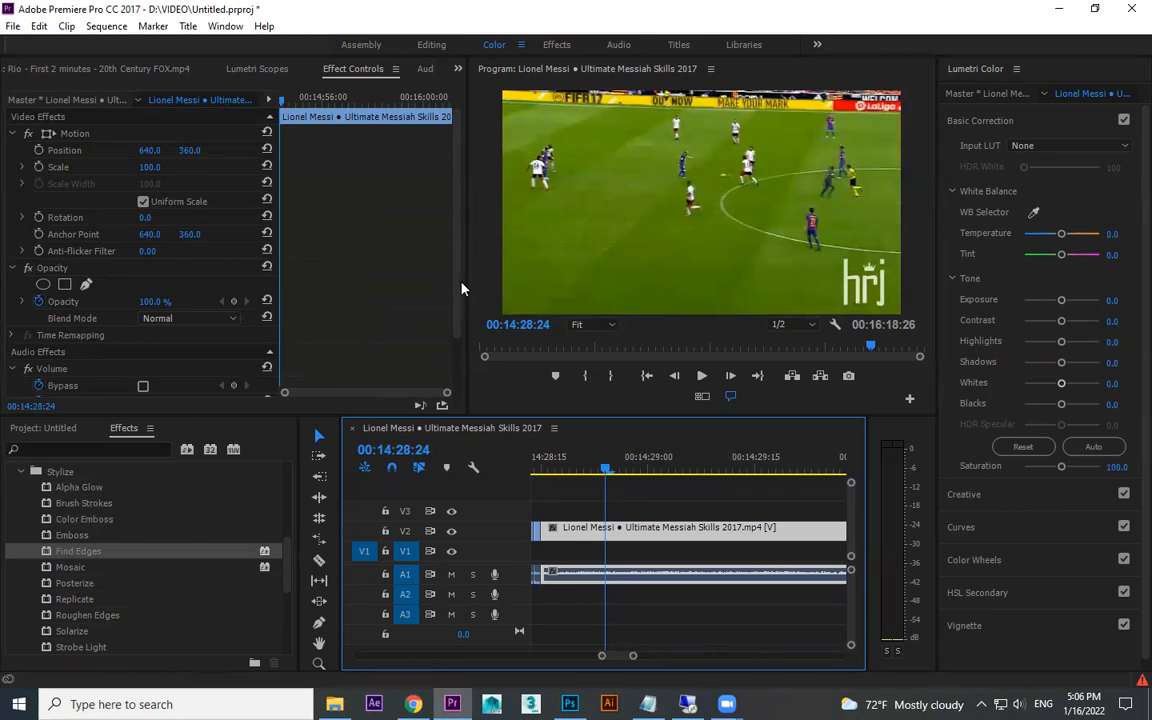
- Try Find Edges on the long V2 clip after the cuts with Blend With Original at 70%, and remove the effect
{"action": "scroll", "coordinate": [461, 289], "scroll_direction": "down", "scroll_amount": 2}
{"action": "left_click_drag", "start_coordinate": [78, 551], "coordinate": [628, 535]}
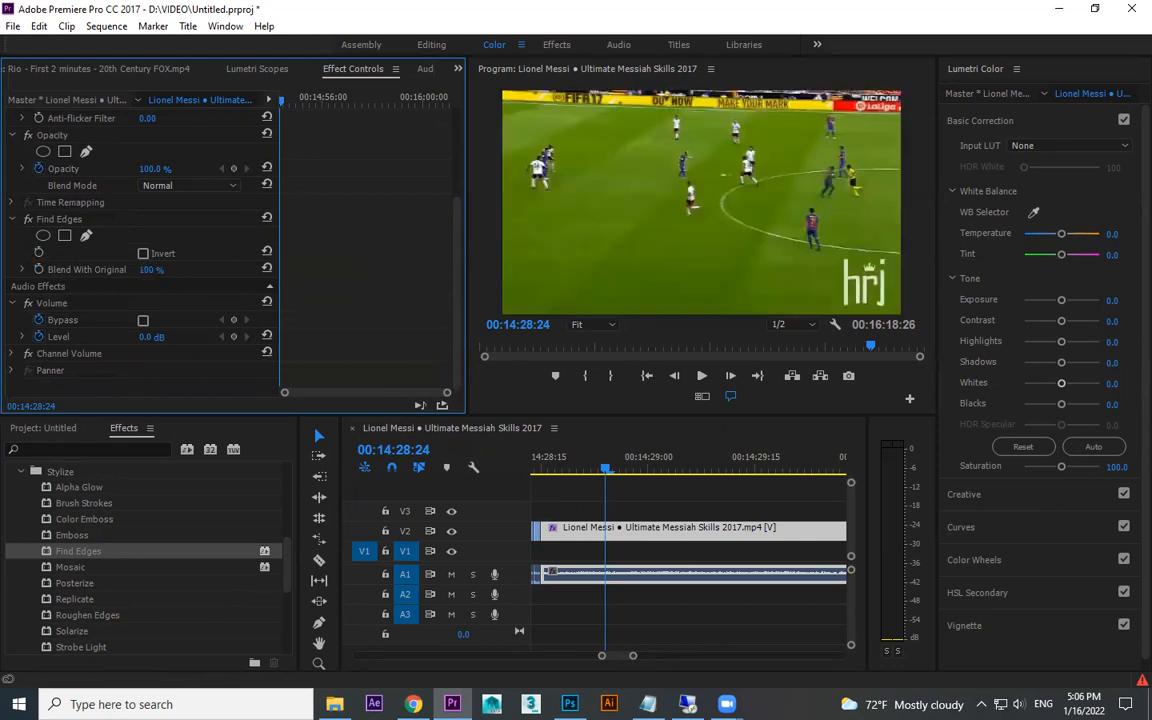
{"action": "left_click_drag", "start_coordinate": [147, 269], "coordinate": [217, 269]}
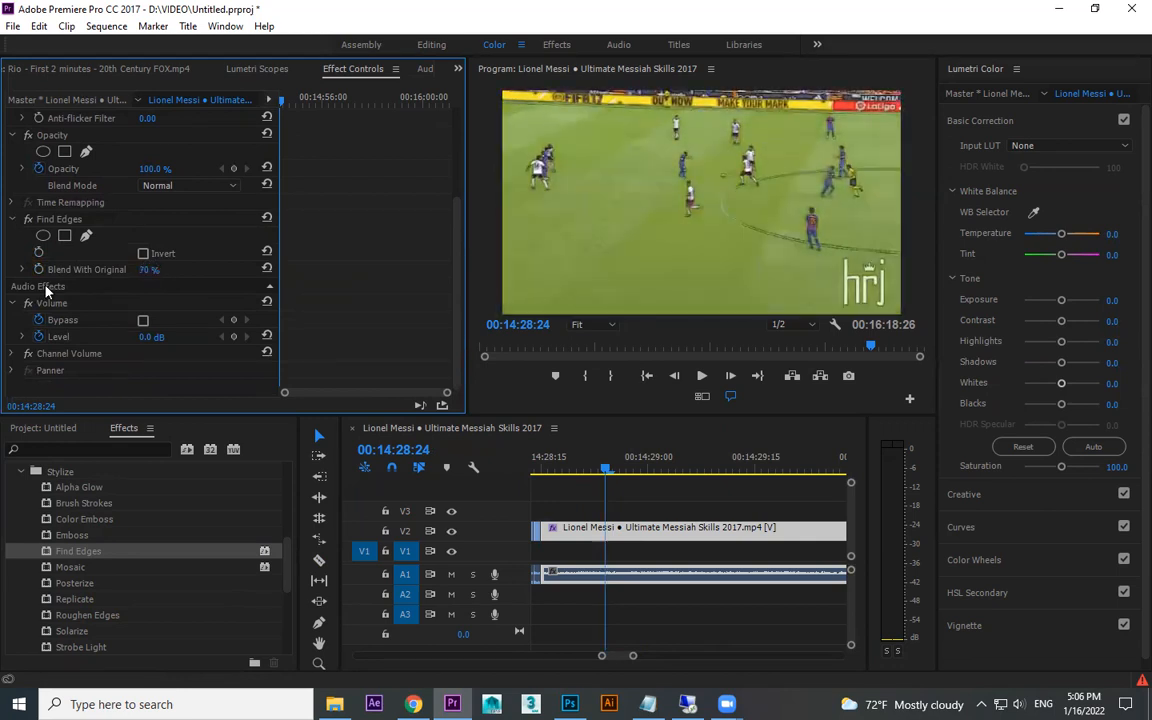
{"action": "left_click", "coordinate": [55, 222]}
{"action": "key", "text": "Delete"}
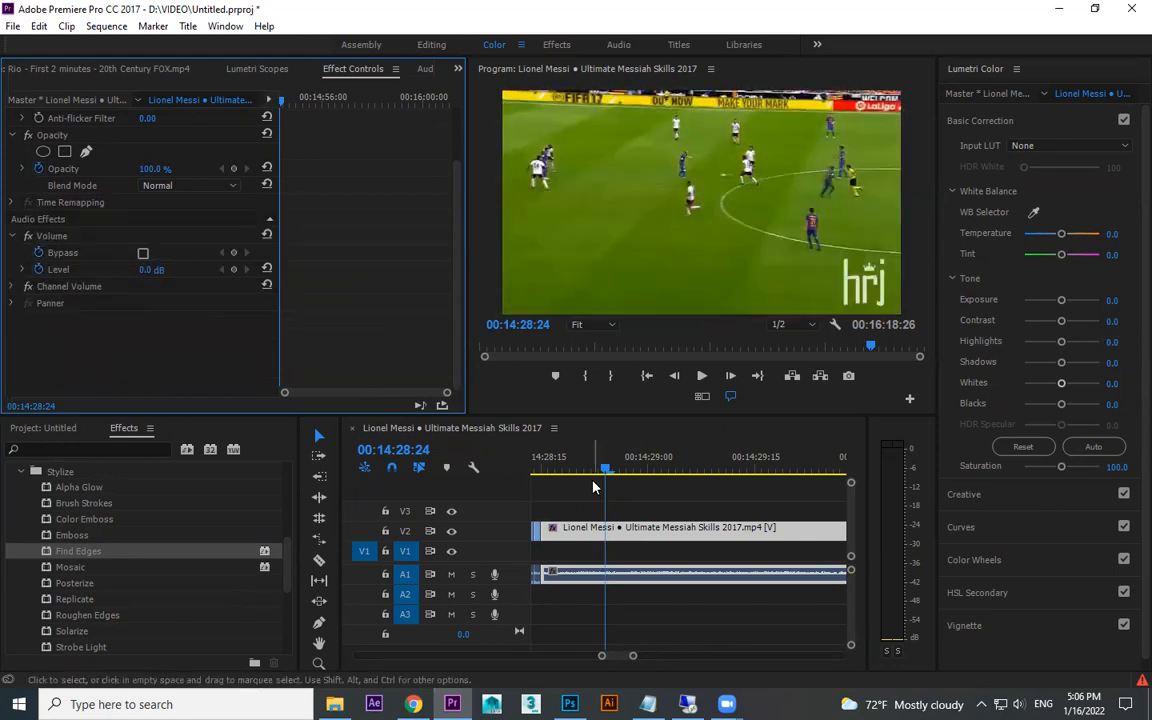
- Play back the flickering pieces once more with the timeline zoomed out, continuing into the long clip
{"action": "left_click", "coordinate": [594, 486]}
{"action": "key", "text": "minus"}
{"action": "mouse_move", "coordinate": [594, 463]}
{"action": "left_mouse_down"}
{"action": "mouse_move", "coordinate": [560, 463]}
{"action": "mouse_move", "coordinate": [598, 463]}
{"action": "left_mouse_up"}
{"action": "key", "text": "space"}
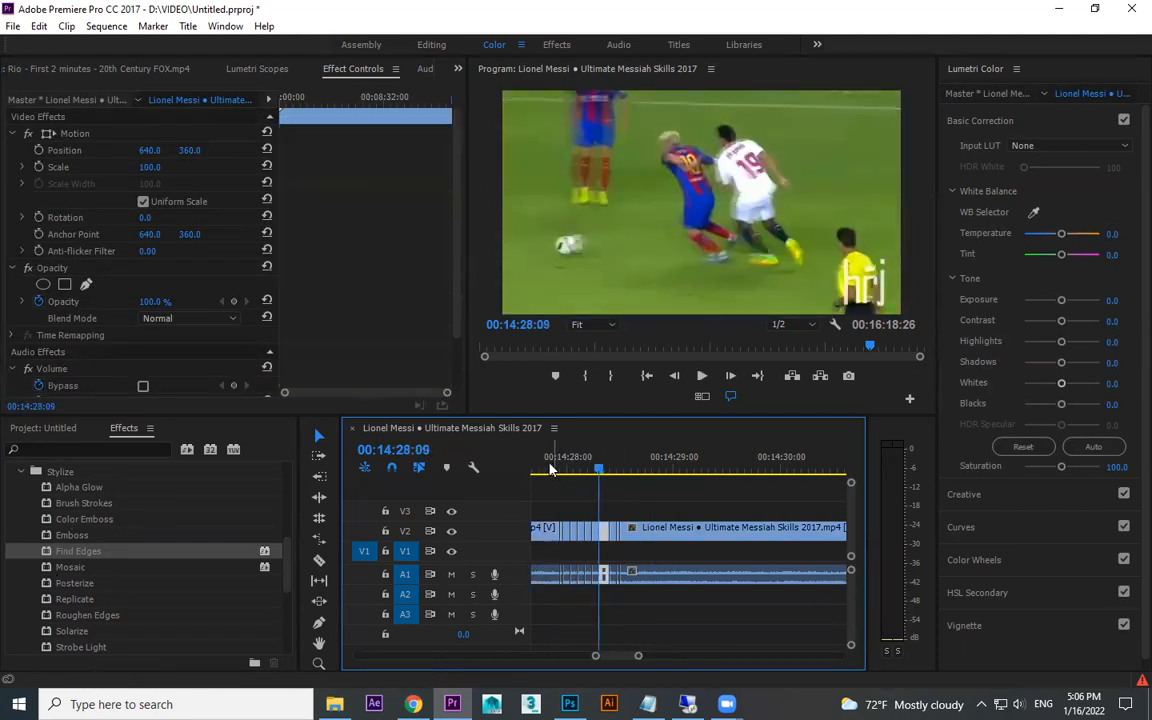
{"action": "key", "text": "space"}
- Apply Mosaic to the long V2 clip with 17 horizontal and 10 vertical blocks, and play it back
{"action": "left_click_drag", "start_coordinate": [68, 572], "coordinate": [711, 297]}
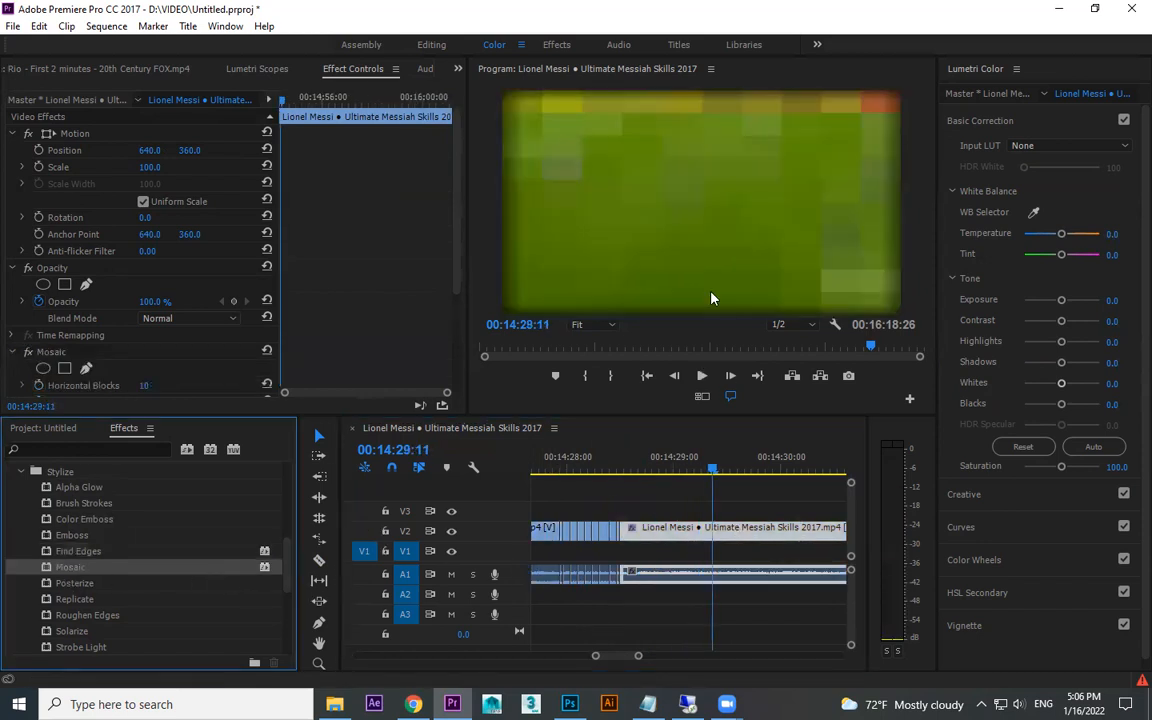
{"action": "left_click_drag", "start_coordinate": [459, 210], "coordinate": [437, 316]}
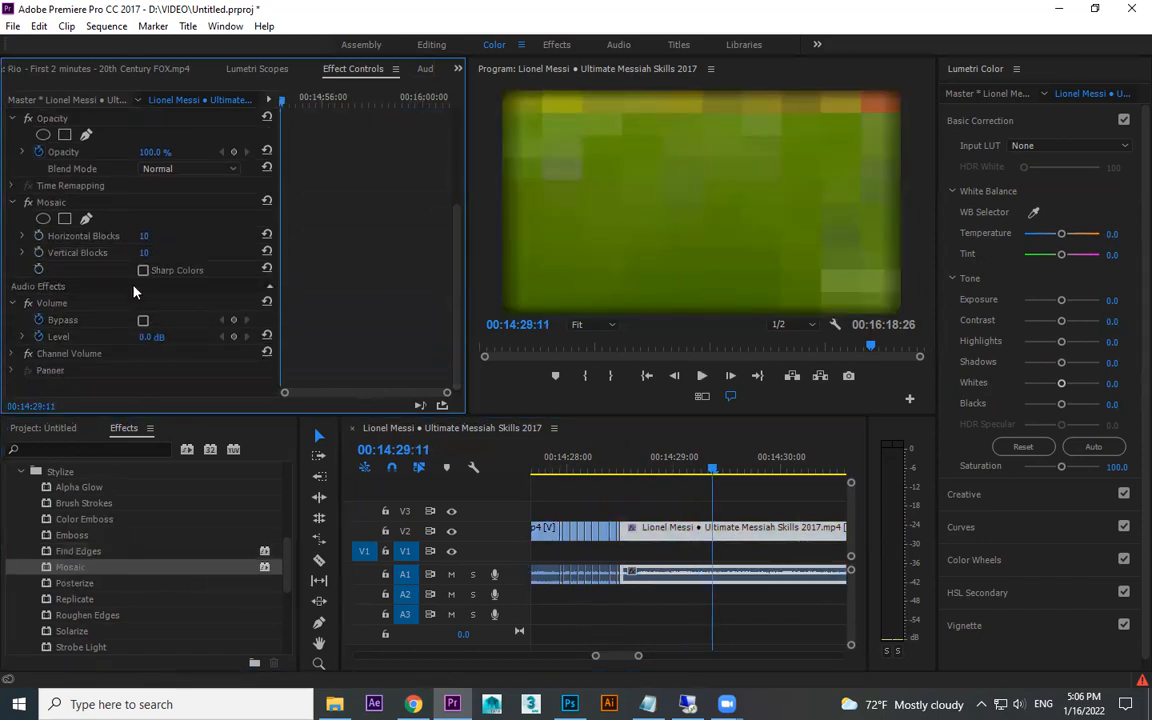
{"action": "left_click_drag", "start_coordinate": [143, 240], "coordinate": [158, 242]}
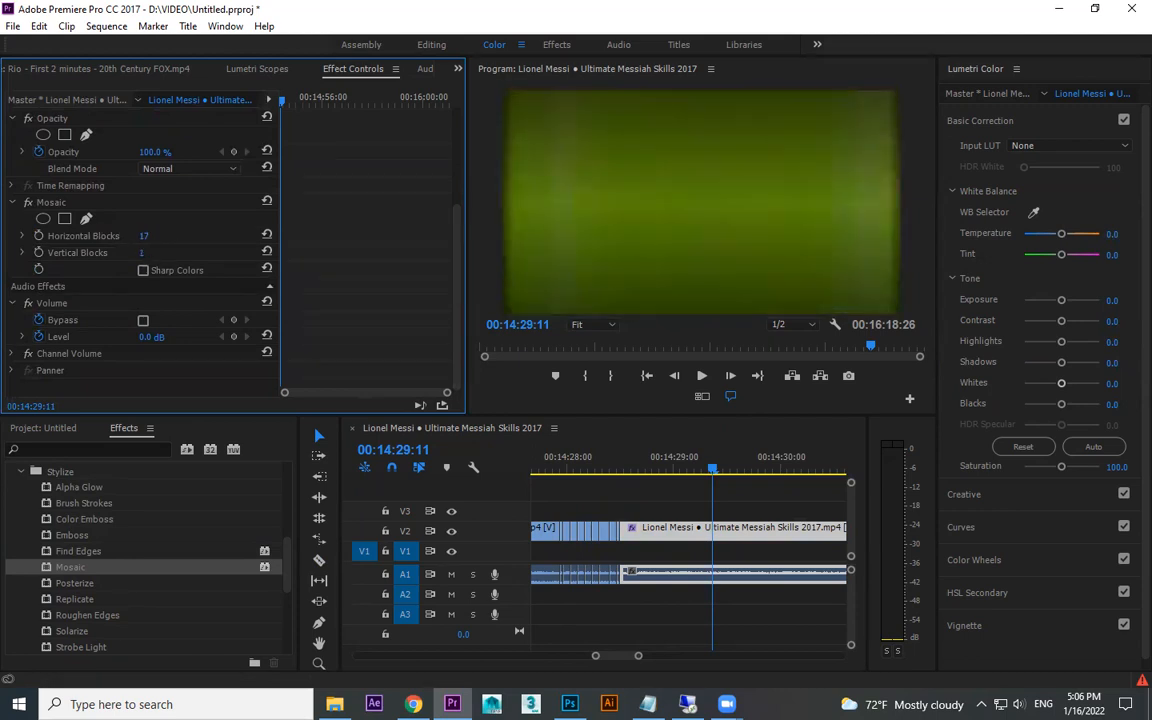
{"action": "key", "text": "space"}
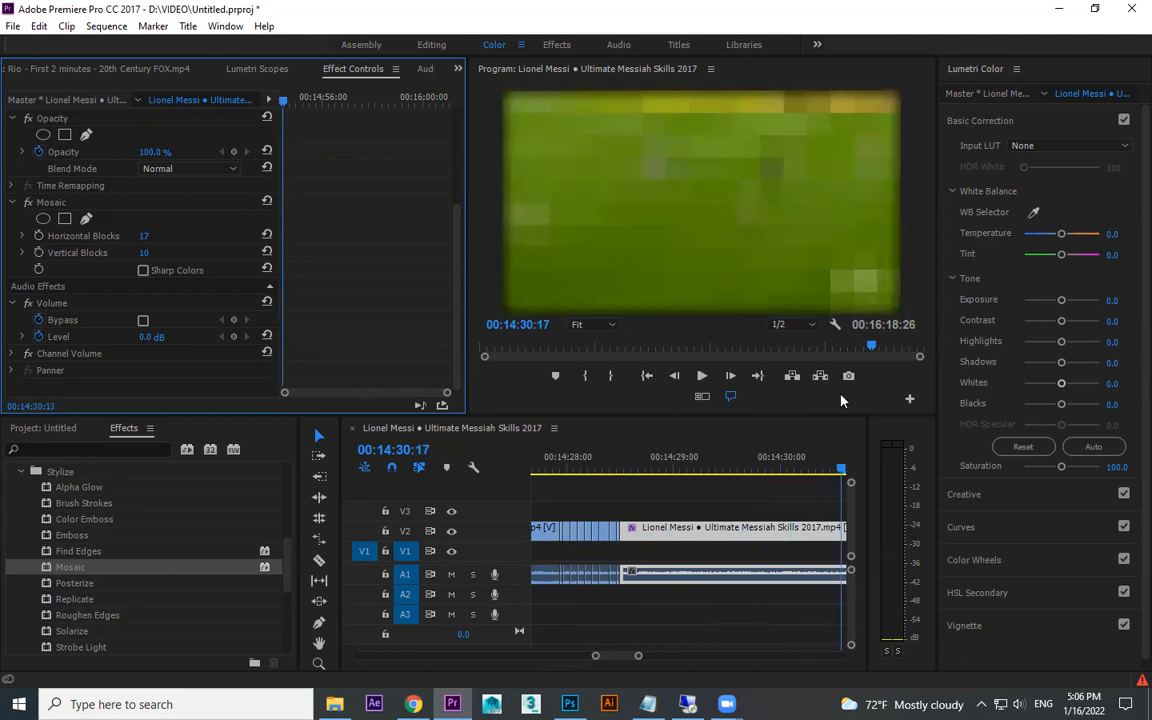
- Add an ellipse mask to Mosaic, move it to the left edge of the frame, and play the clip
{"action": "left_click", "coordinate": [44, 219]}
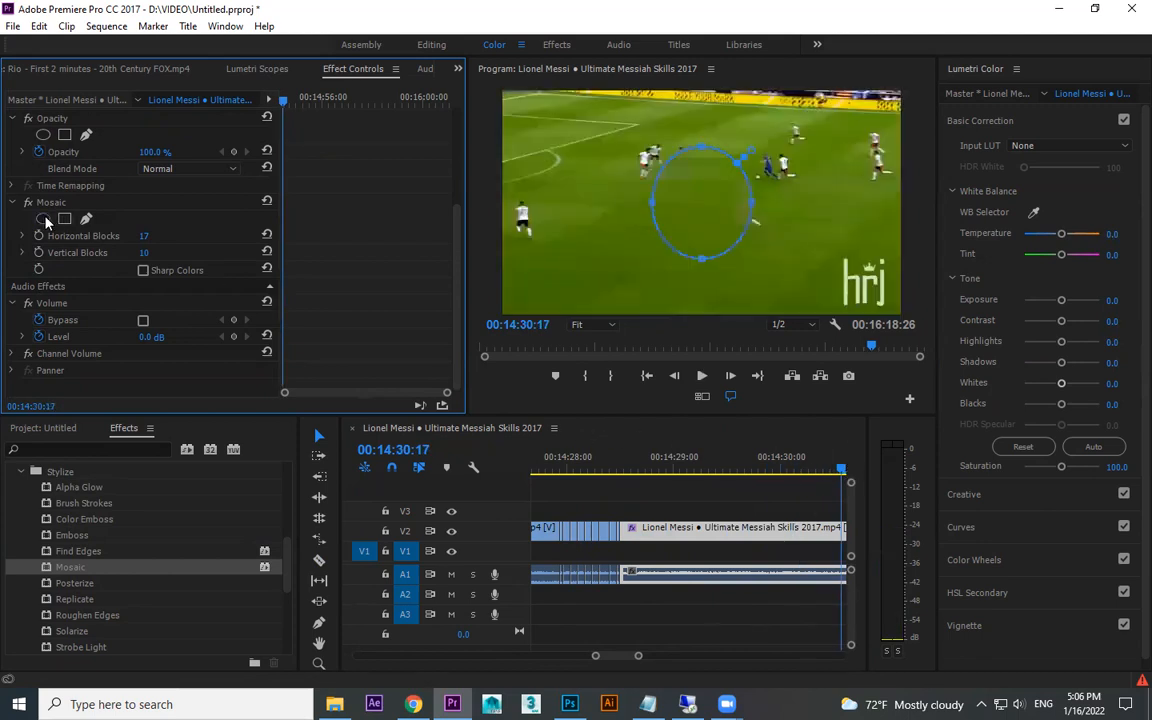
{"action": "left_click_drag", "start_coordinate": [676, 226], "coordinate": [505, 165]}
{"action": "key", "text": "space"}
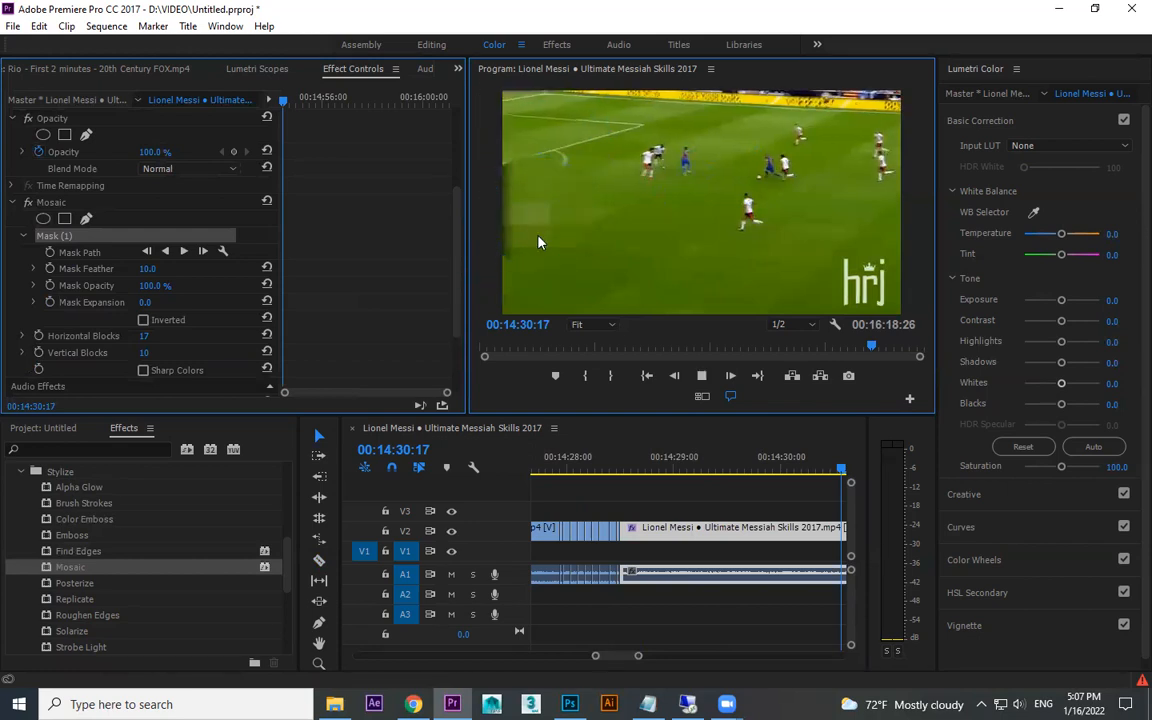
{"action": "key", "text": "space"}
- Delete the ellipse mask and the Mosaic effect from the long V2 clip
{"action": "left_click", "coordinate": [56, 235]}
{"action": "key", "text": "Delete"}
{"action": "left_click", "coordinate": [52, 201]}
{"action": "key", "text": "Delete"}
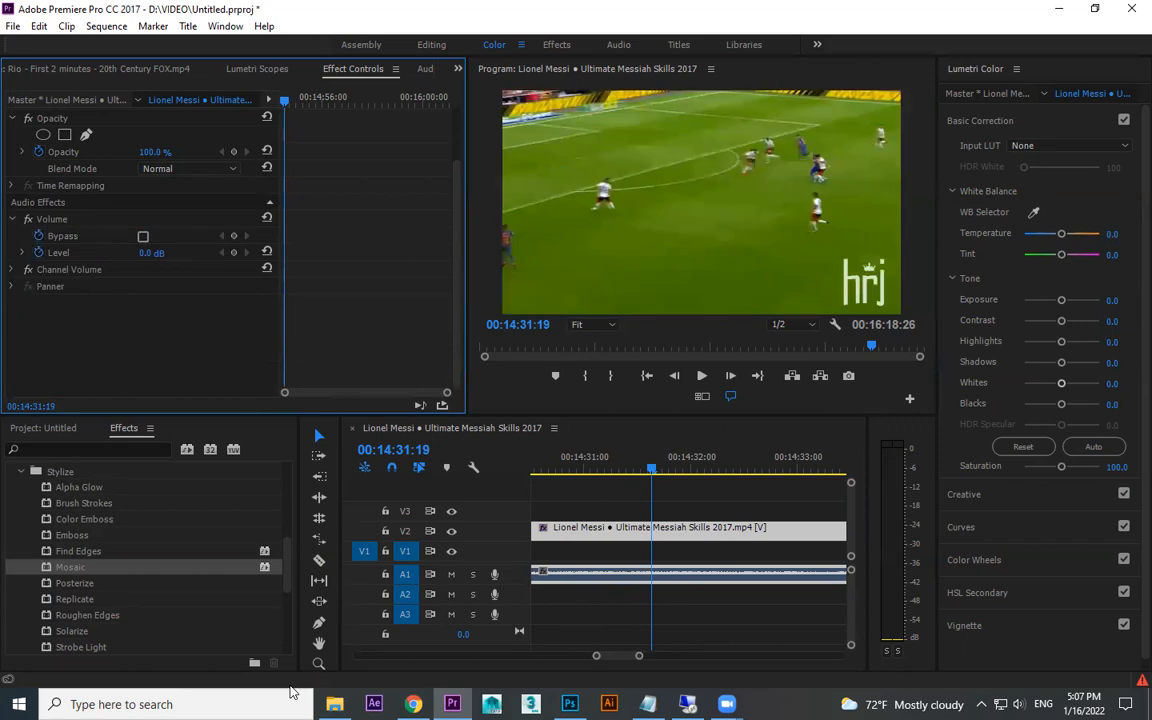
- Try the Posterize effect on the long V2 clip and undo it
{"action": "left_click_drag", "start_coordinate": [93, 591], "coordinate": [663, 535]}
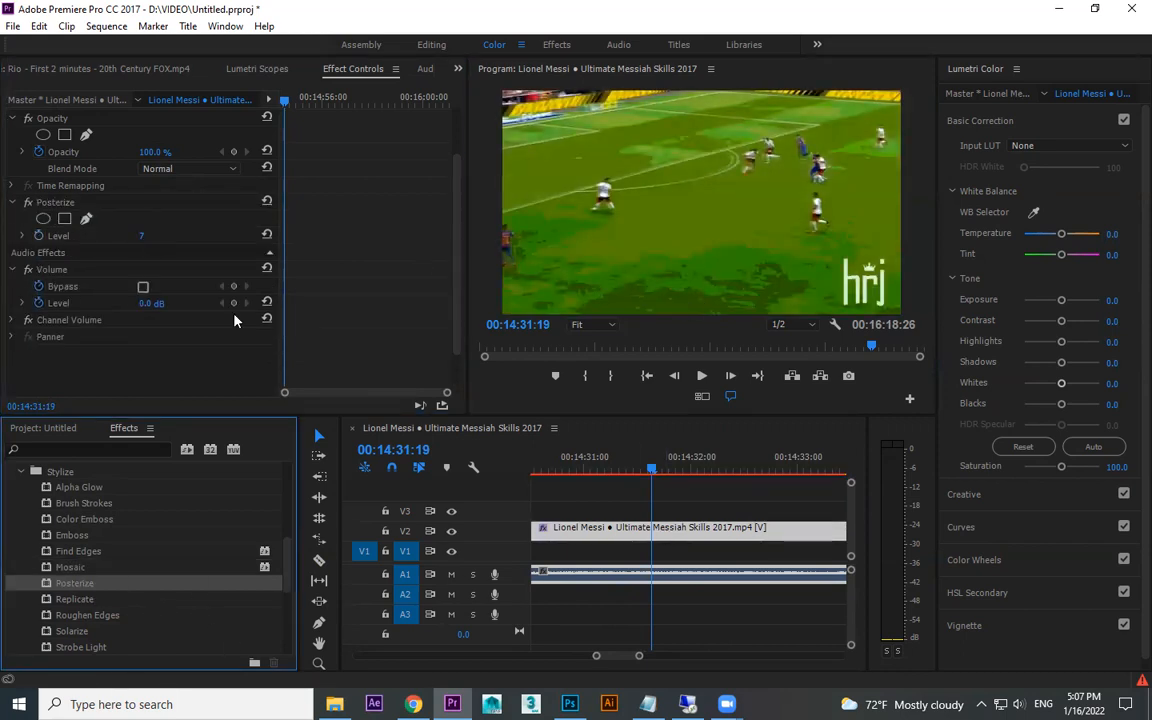
{"action": "key", "text": "ctrl+z"}
- Apply the Replicate effect to the long V2 clip with a Count of 2 and play it back
{"action": "scroll", "coordinate": [90, 577], "scroll_direction": "down", "scroll_amount": 1}
{"action": "left_click_drag", "start_coordinate": [76, 553], "coordinate": [660, 530]}
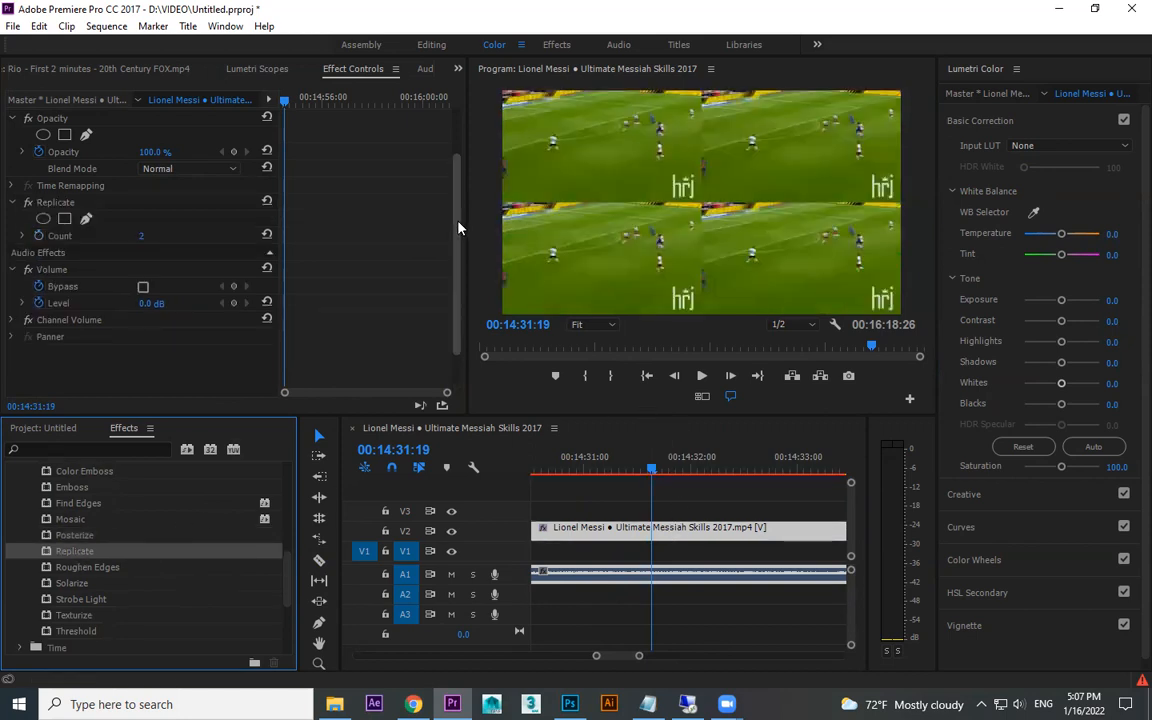
{"action": "scroll", "coordinate": [325, 279], "scroll_direction": "up", "scroll_amount": 1}
{"action": "scroll", "coordinate": [150, 360], "scroll_direction": "down", "scroll_amount": 1}
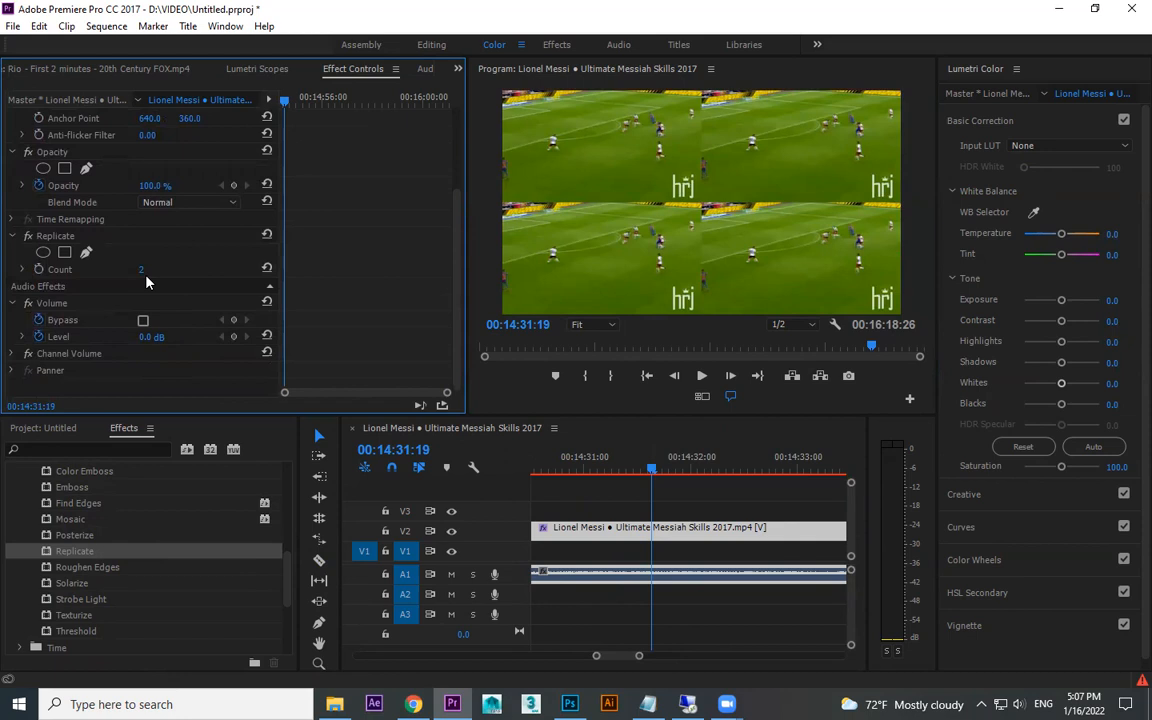
{"action": "mouse_move", "coordinate": [141, 269]}
{"action": "left_mouse_down"}
{"action": "mouse_move", "coordinate": [155, 269]}
{"action": "mouse_move", "coordinate": [141, 269]}
{"action": "left_mouse_up"}
{"action": "key", "text": "space"}
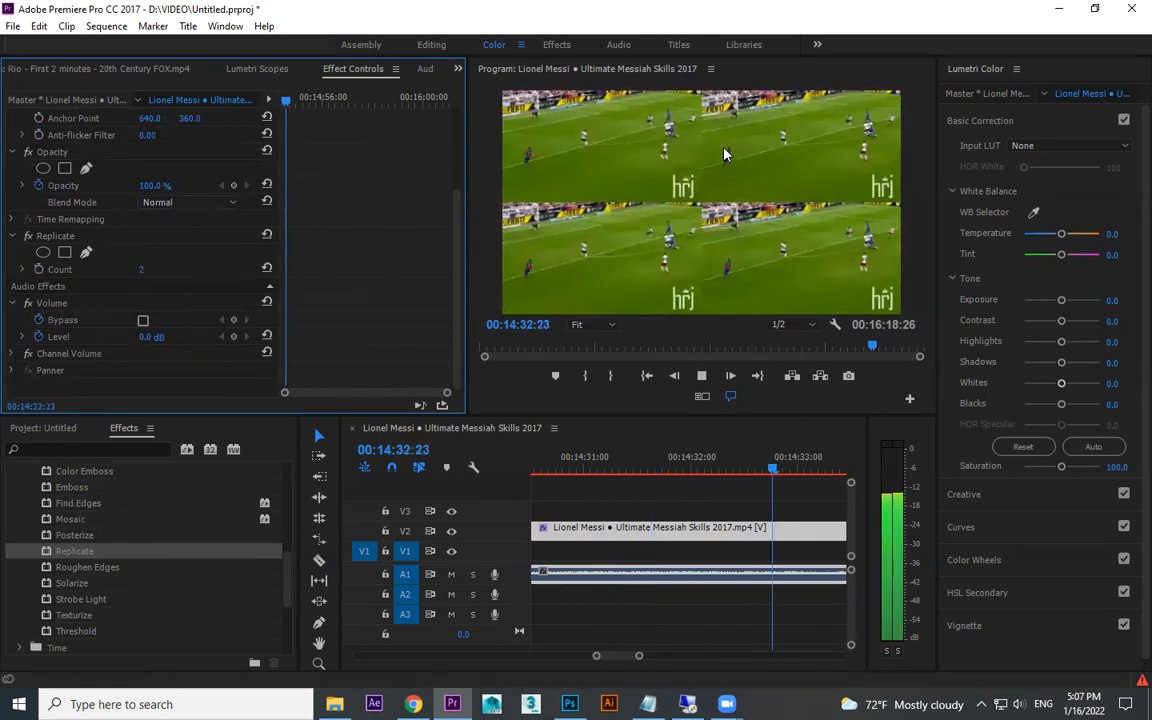
{"action": "key", "text": "space"}
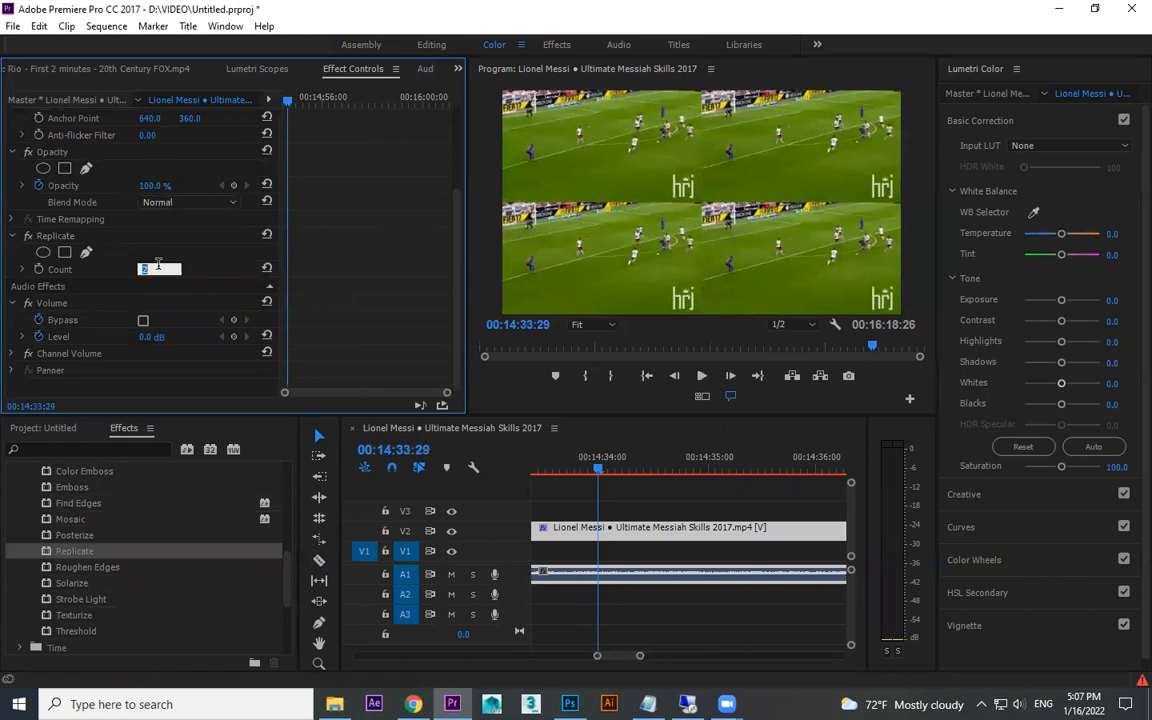
- Set the Replicate Count to 3 and play the clip
{"action": "type", "text": "3"}
{"action": "key", "text": "Return"}
{"action": "key", "text": "space"}
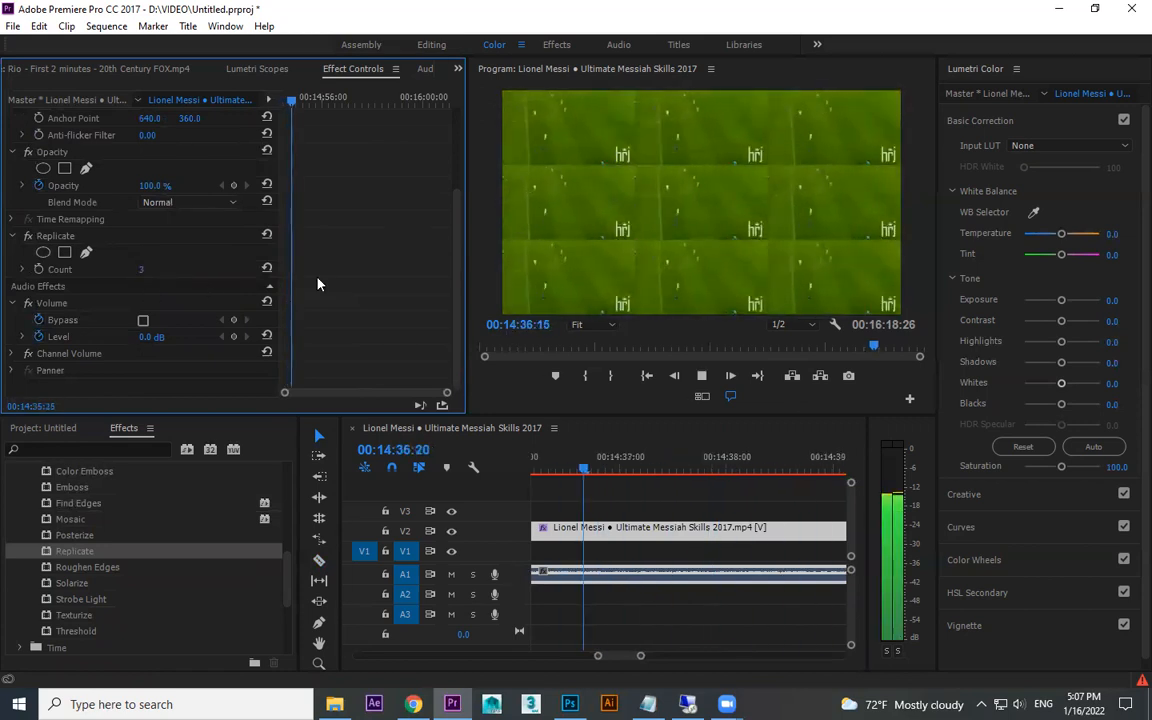
{"action": "key", "text": "space"}
- Keyframe the Replicate Count with 3 at 00:14:36:21 and 2 at 00:14:37:26
{"action": "left_click", "coordinate": [39, 269]}
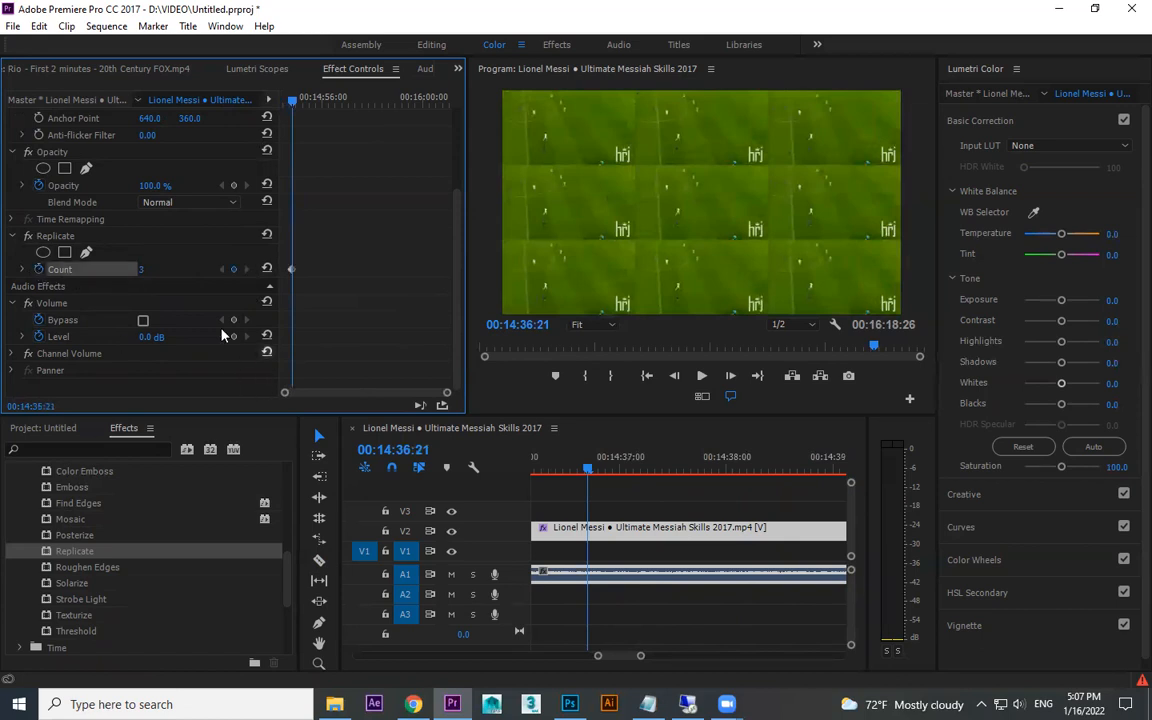
{"action": "key", "text": "space"}
{"action": "key", "text": "space"}
{"action": "left_click", "coordinate": [142, 269]}
{"action": "type", "text": "2"}
{"action": "key", "text": "Return"}
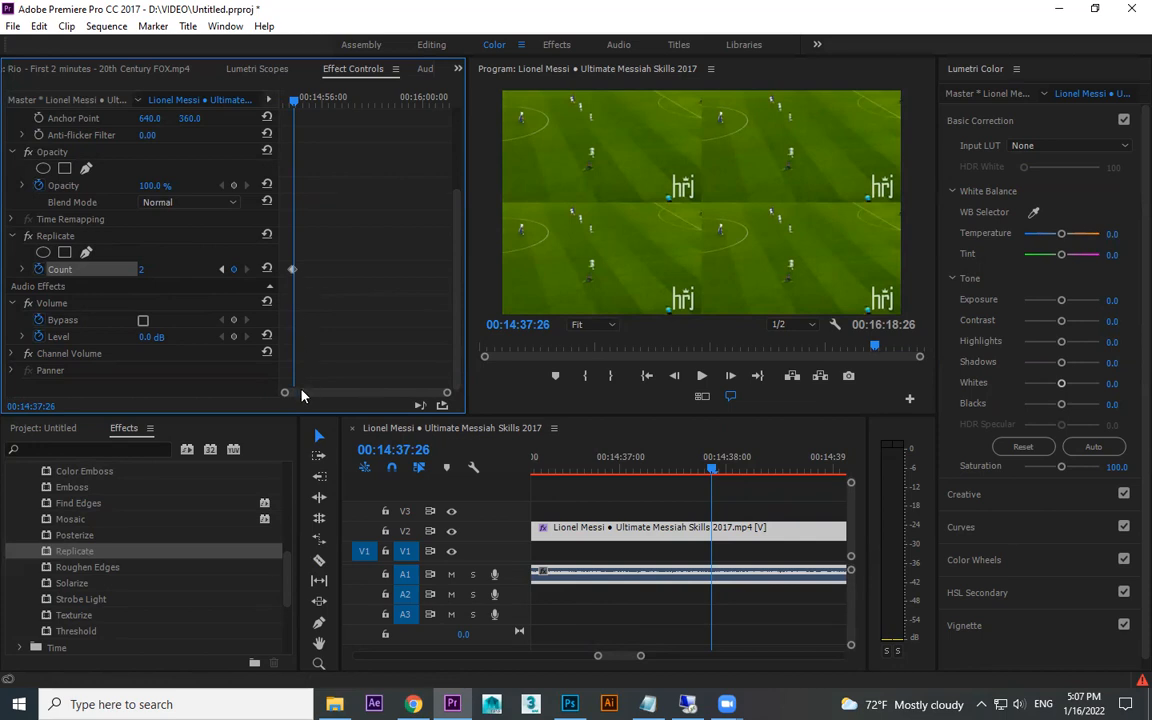
- Return to the first Count keyframe at 00:14:36:21 and set its value to 4
{"action": "scroll", "coordinate": [293, 342], "scroll_direction": "up", "scroll_amount": 5}
{"action": "left_click", "coordinate": [220, 270]}
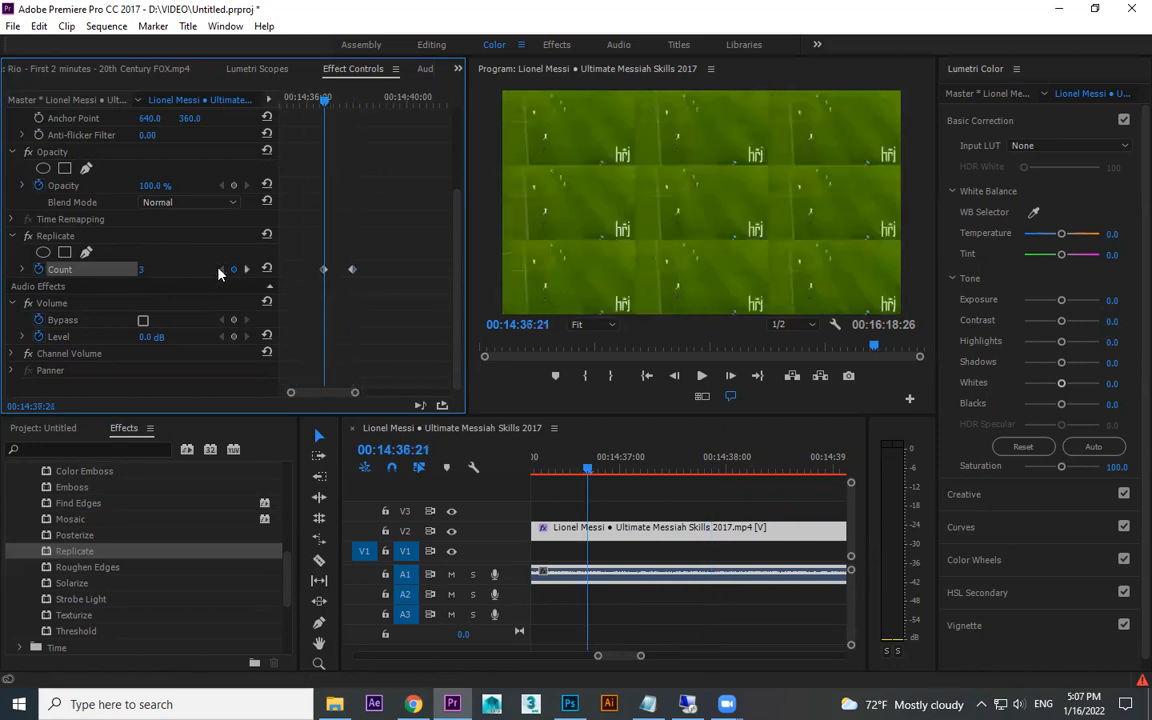
{"action": "key", "text": "Return"}
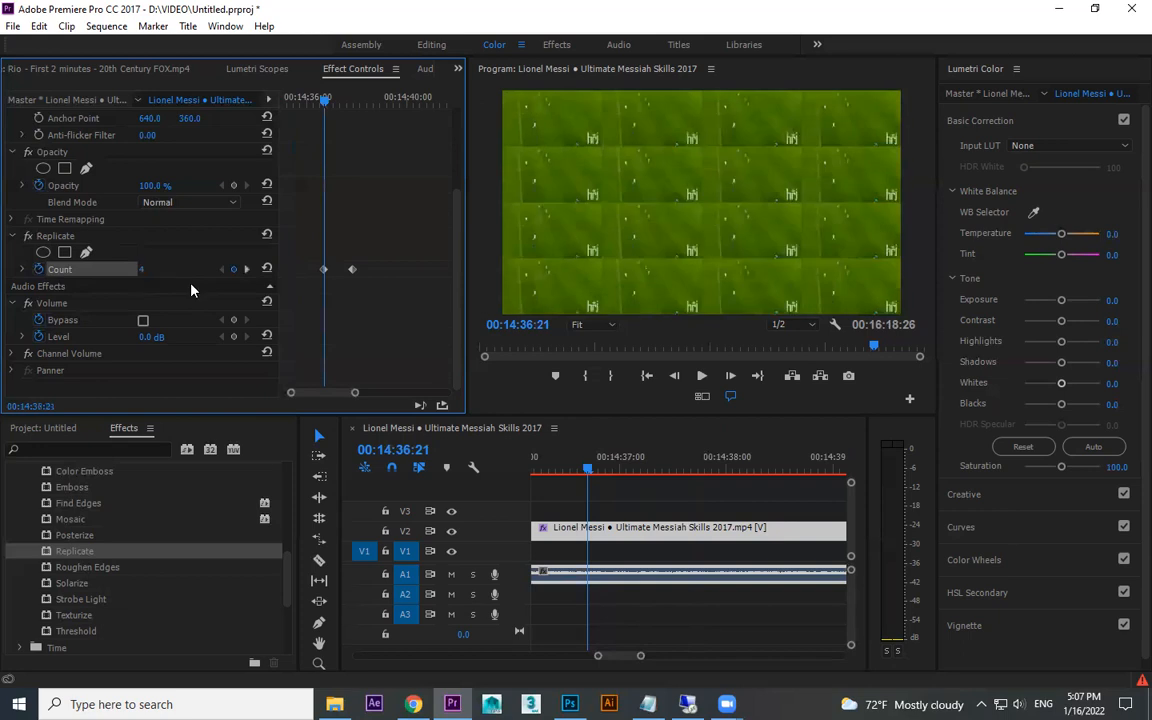
- Play the clip, move the first Replicate Count keyframe back to 00:14:35:21, and replay the result in an enlarged Program monitor
{"action": "key", "text": "space"}
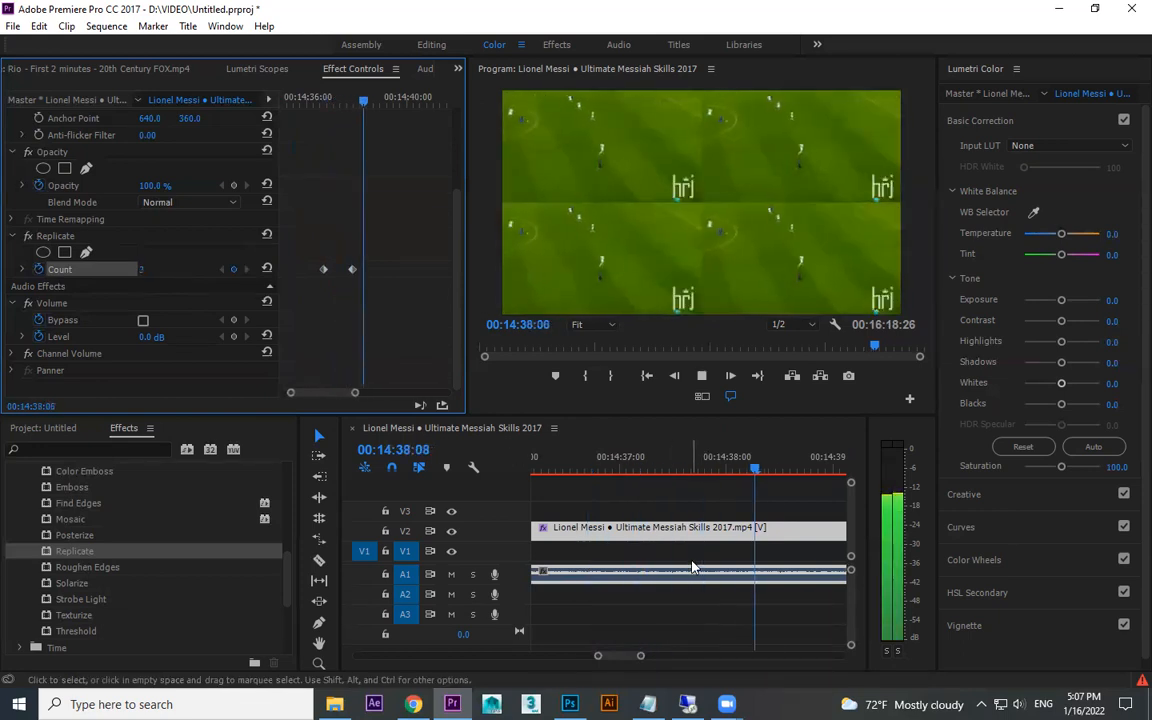
{"action": "key", "text": "space"}
{"action": "left_click", "coordinate": [315, 100]}
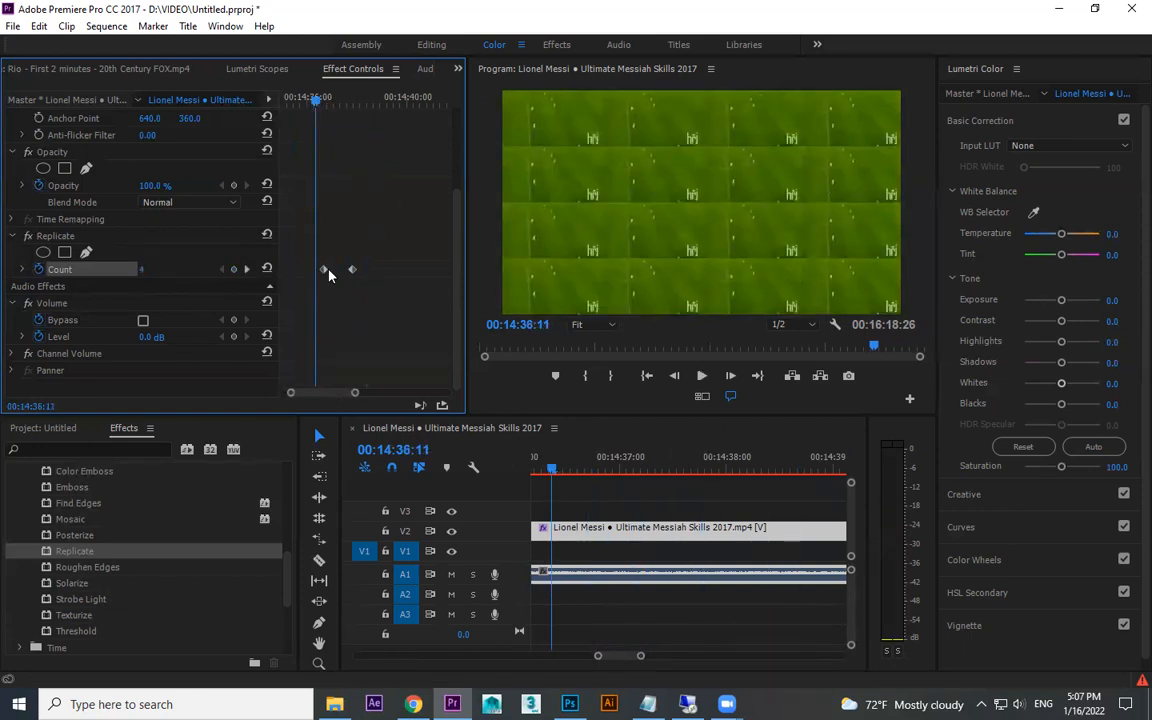
{"action": "left_click_drag", "start_coordinate": [324, 269], "coordinate": [300, 268]}
{"action": "left_click", "coordinate": [222, 269]}
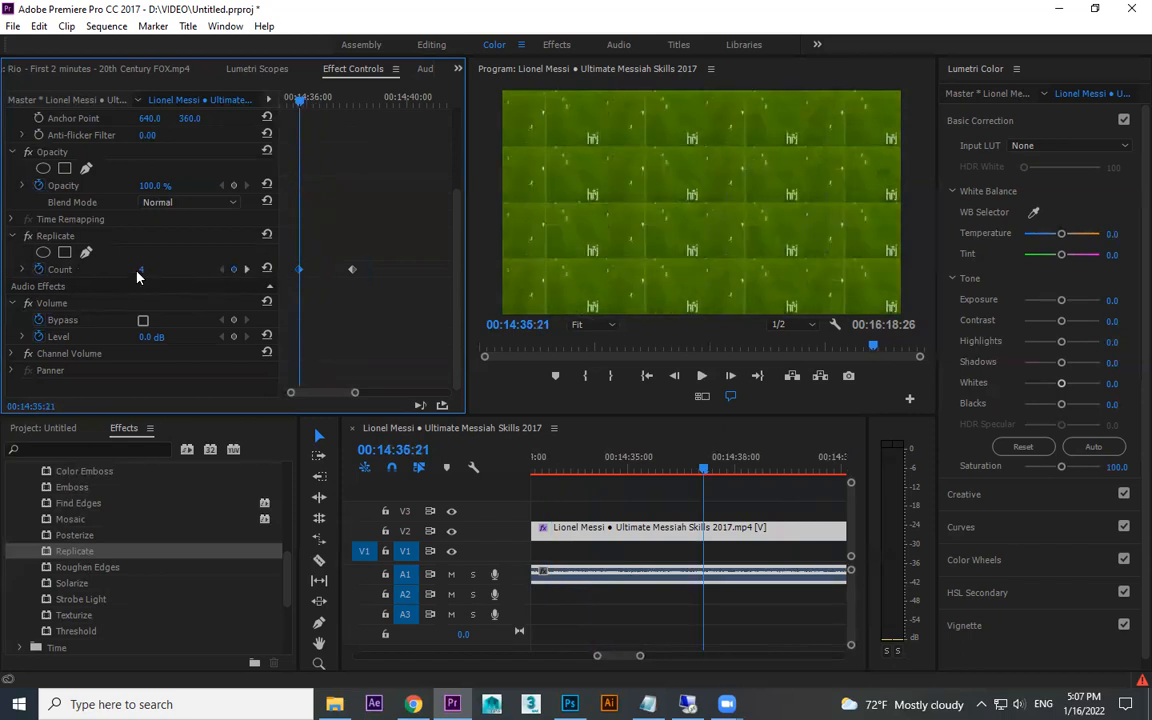
{"action": "key", "text": "space"}
{"action": "key", "text": "grave"}
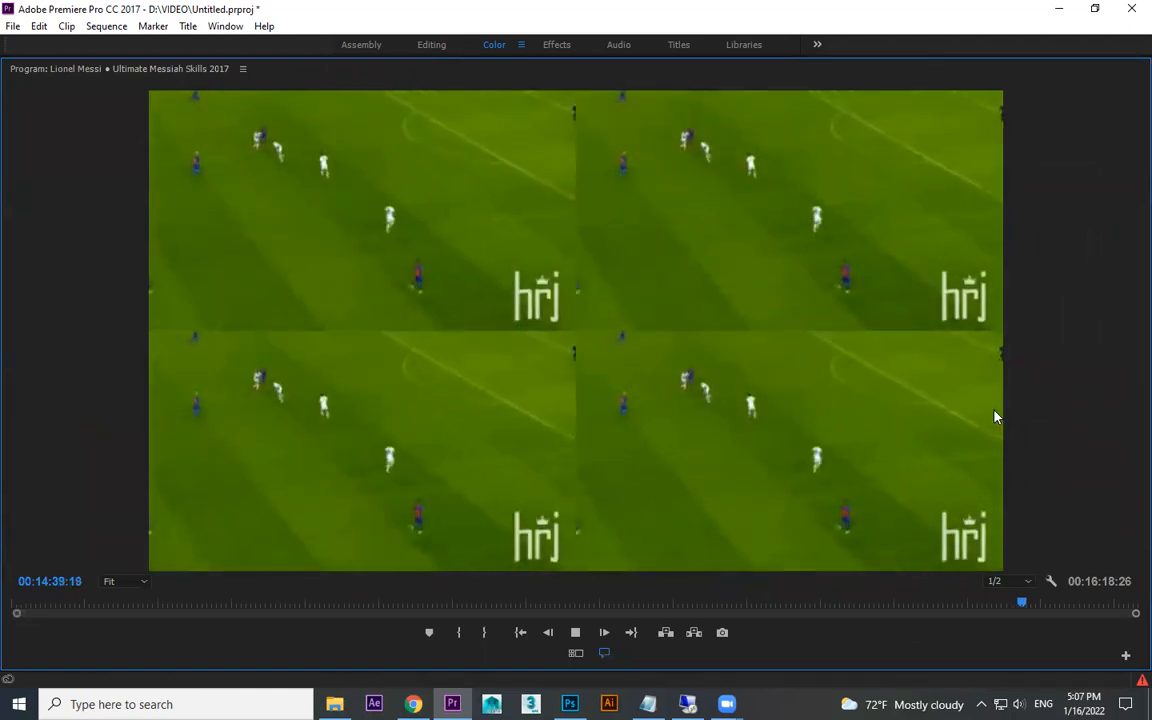
{"action": "key", "text": "grave"}
{"action": "key", "text": "space"}
- Move the playhead to 00:14:36:26 and delete the Replicate effect from the V2 clip
{"action": "left_click", "coordinate": [310, 105]}
{"action": "mouse_move", "coordinate": [314, 115]}
{"action": "left_mouse_down"}
{"action": "mouse_move", "coordinate": [342, 112]}
{"action": "mouse_move", "coordinate": [296, 112]}
{"action": "mouse_move", "coordinate": [329, 112]}
{"action": "left_mouse_up"}
{"action": "left_click", "coordinate": [55, 237]}
{"action": "key", "text": "Delete"}
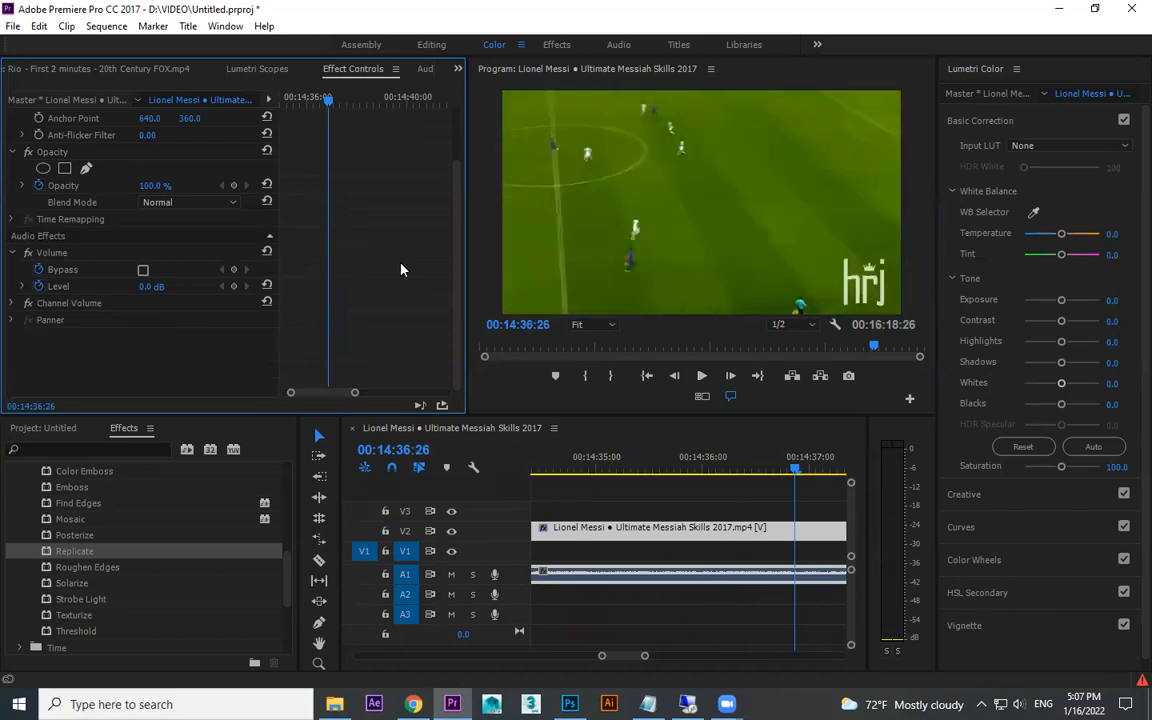
- Apply the Roughen Edges effect to the V2 clip
{"action": "scroll", "coordinate": [127, 567], "scroll_direction": "down", "scroll_amount": 1}
{"action": "scroll", "coordinate": [126, 567], "scroll_direction": "down", "scroll_amount": 1}
{"action": "left_click_drag", "start_coordinate": [88, 535], "coordinate": [662, 527]}
{"action": "scroll", "coordinate": [405, 220], "scroll_direction": "down", "scroll_amount": 4}
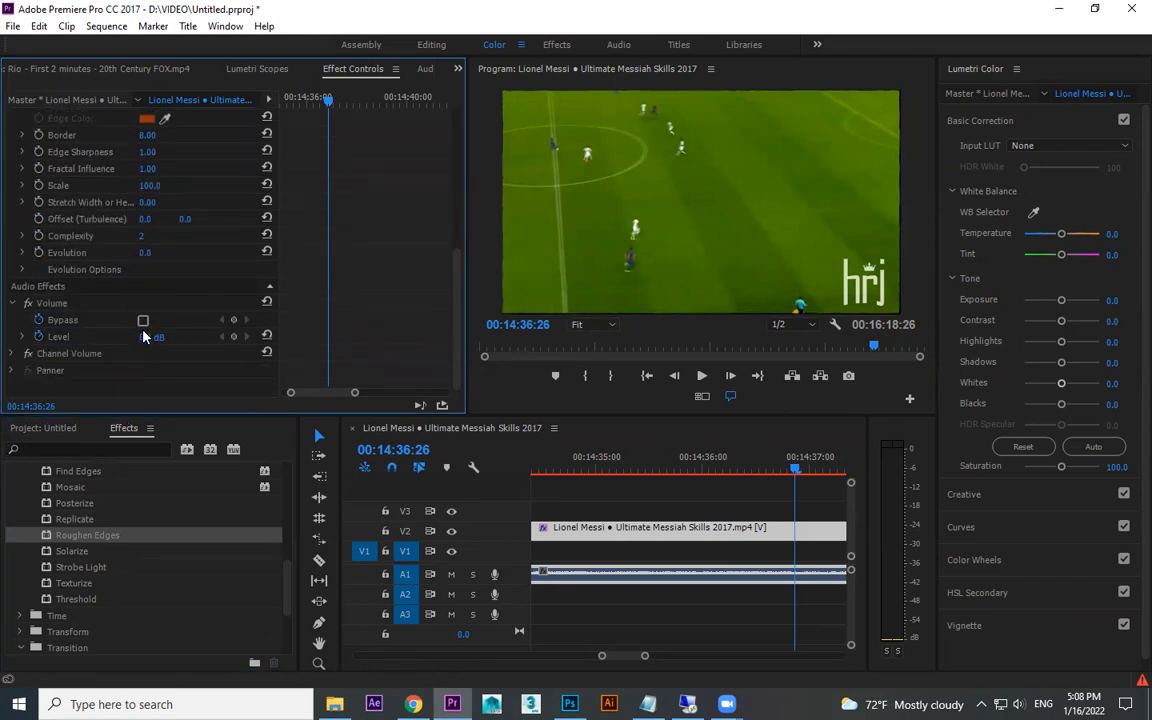
- Set the Roughen Edges Border to 117, Complexity to 7 and Evolution to 13°, and play the clip
{"action": "scroll", "coordinate": [155, 295], "scroll_direction": "up", "scroll_amount": 3}
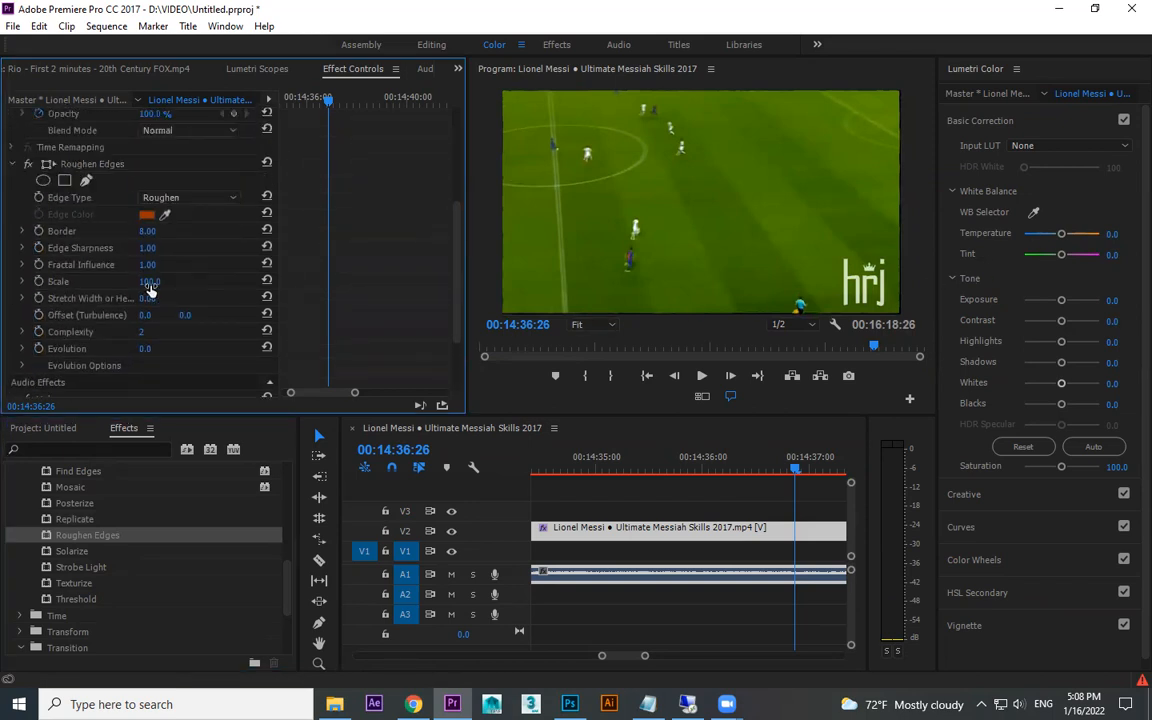
{"action": "left_click_drag", "start_coordinate": [147, 231], "coordinate": [166, 349]}
{"action": "key", "text": "space"}
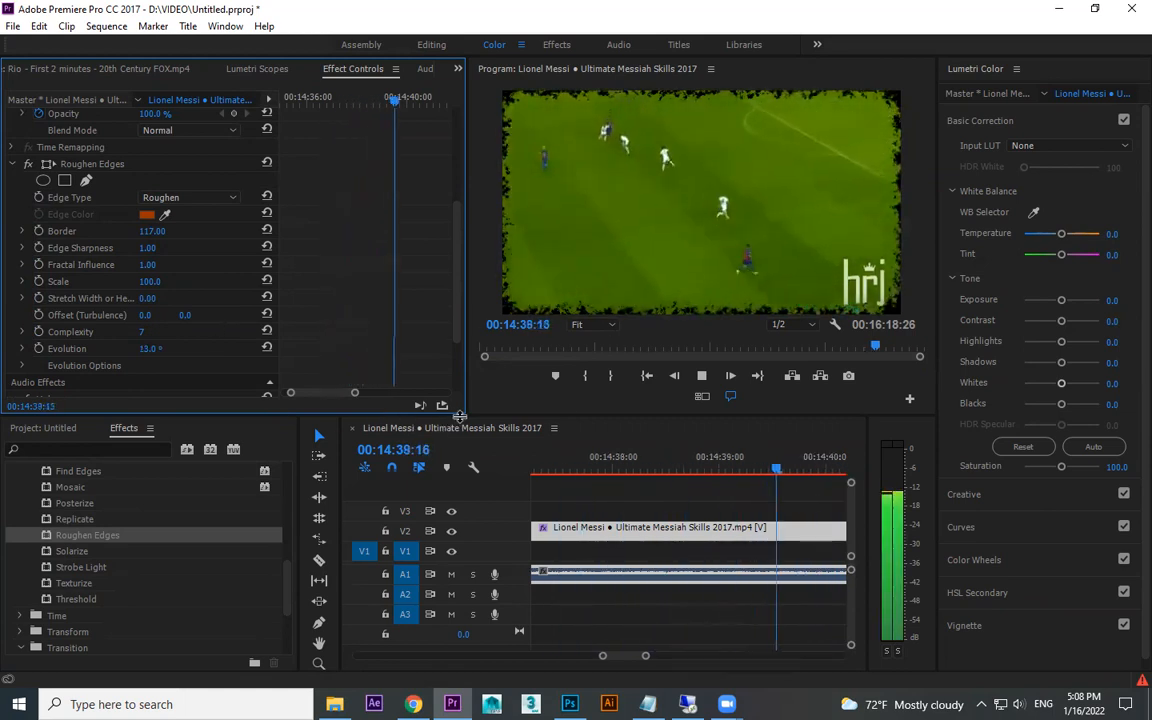
{"action": "left_click_drag", "start_coordinate": [694, 462], "coordinate": [615, 462]}
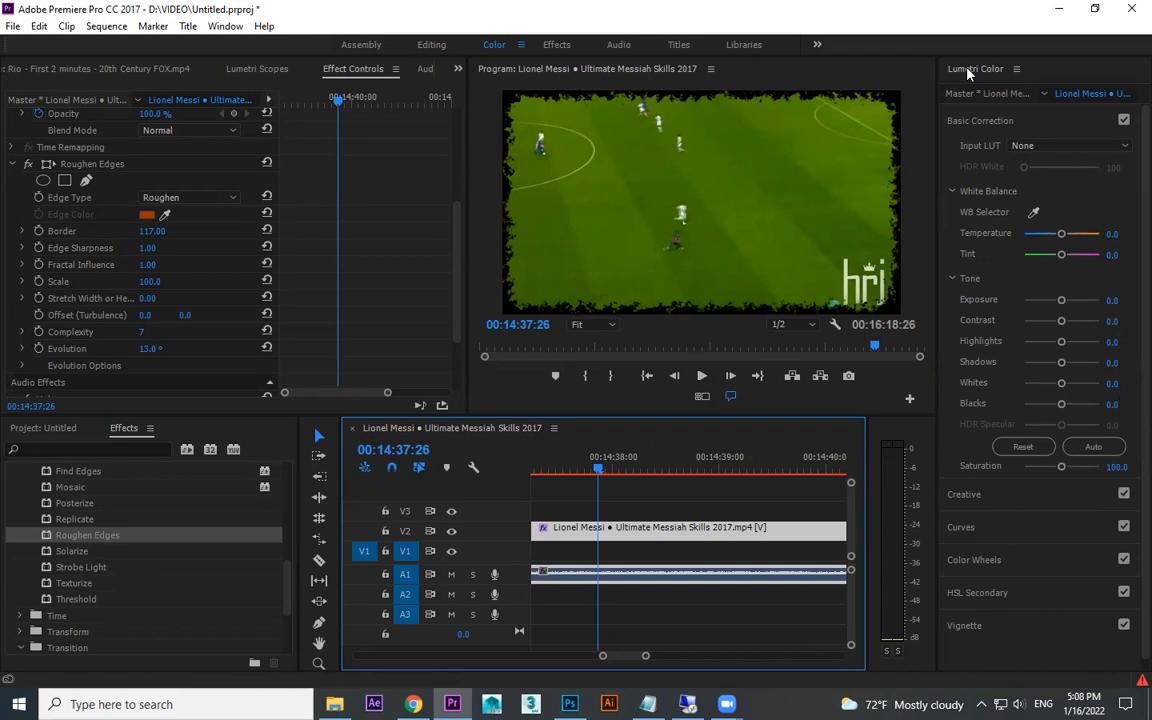
- Collapse the Basic Correction settings in Lumetri Color and expand the Creative section
{"action": "left_click", "coordinate": [1052, 147]}
{"action": "left_click", "coordinate": [988, 195]}
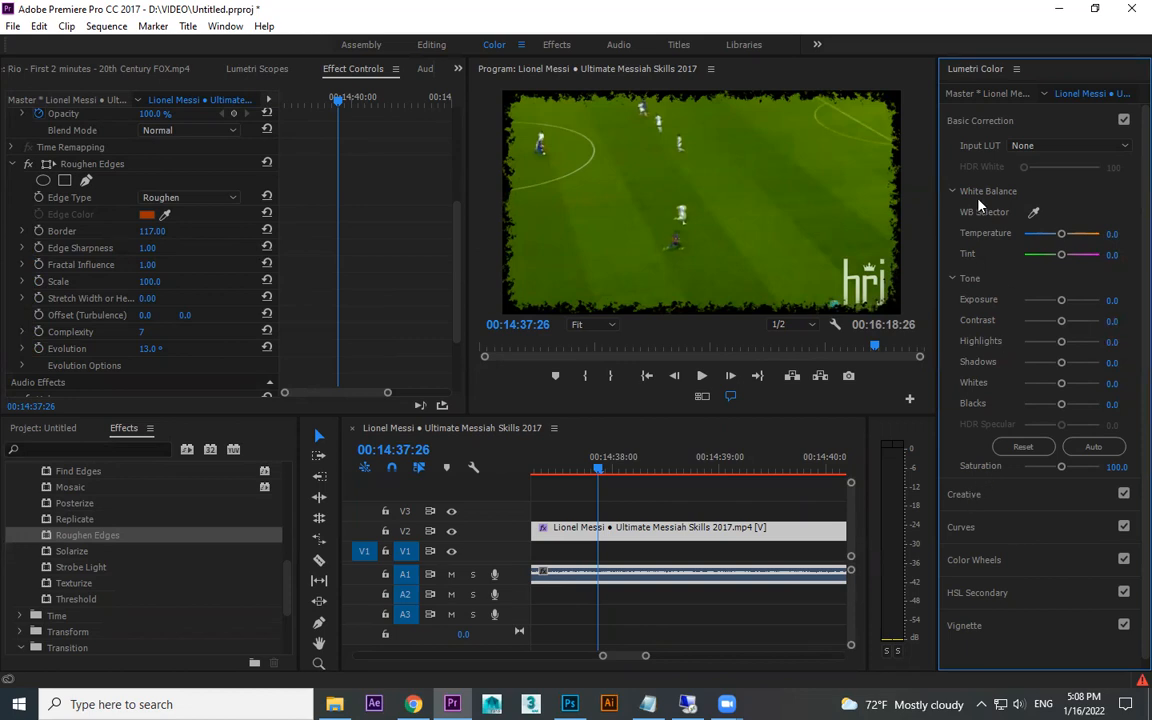
{"action": "scroll", "coordinate": [997, 386], "scroll_direction": "down", "scroll_amount": 1}
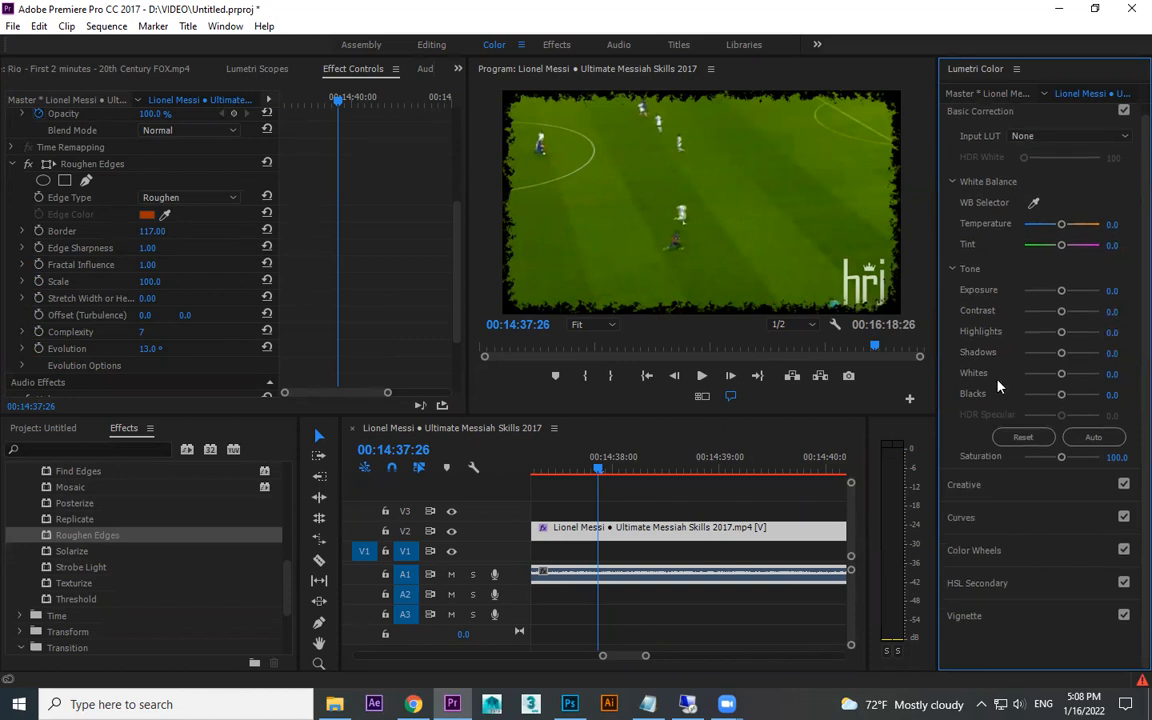
{"action": "left_click", "coordinate": [980, 530]}
{"action": "left_click", "coordinate": [980, 180]}
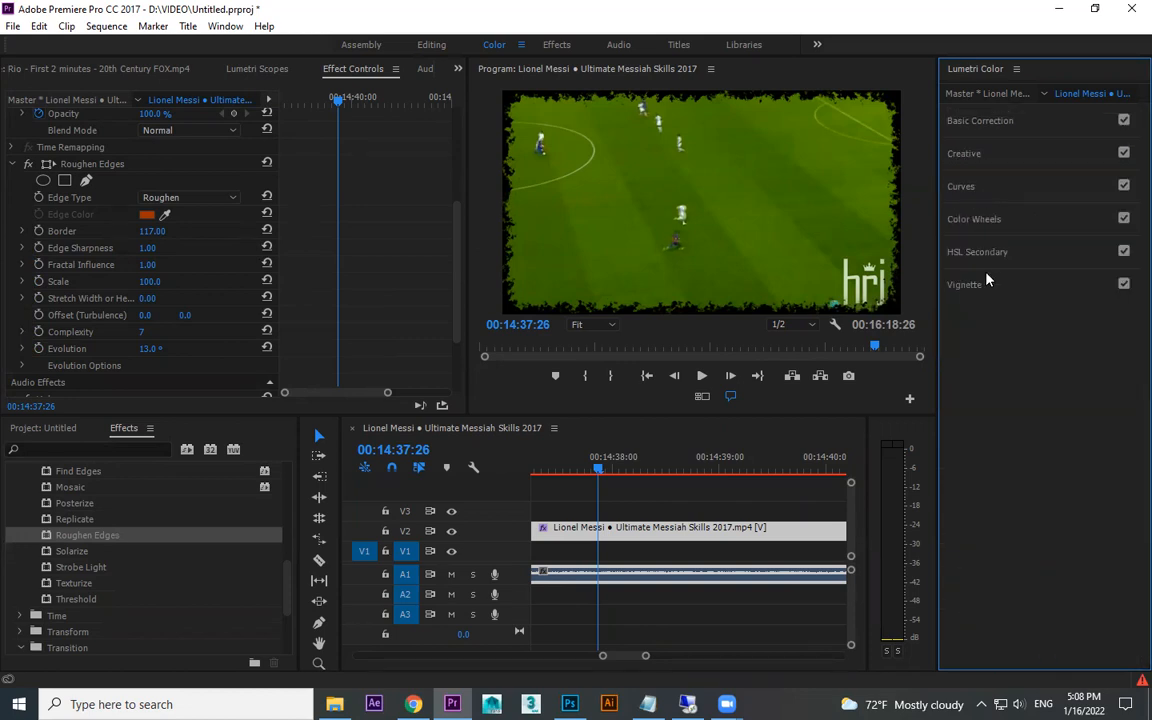
{"action": "left_click", "coordinate": [990, 156]}
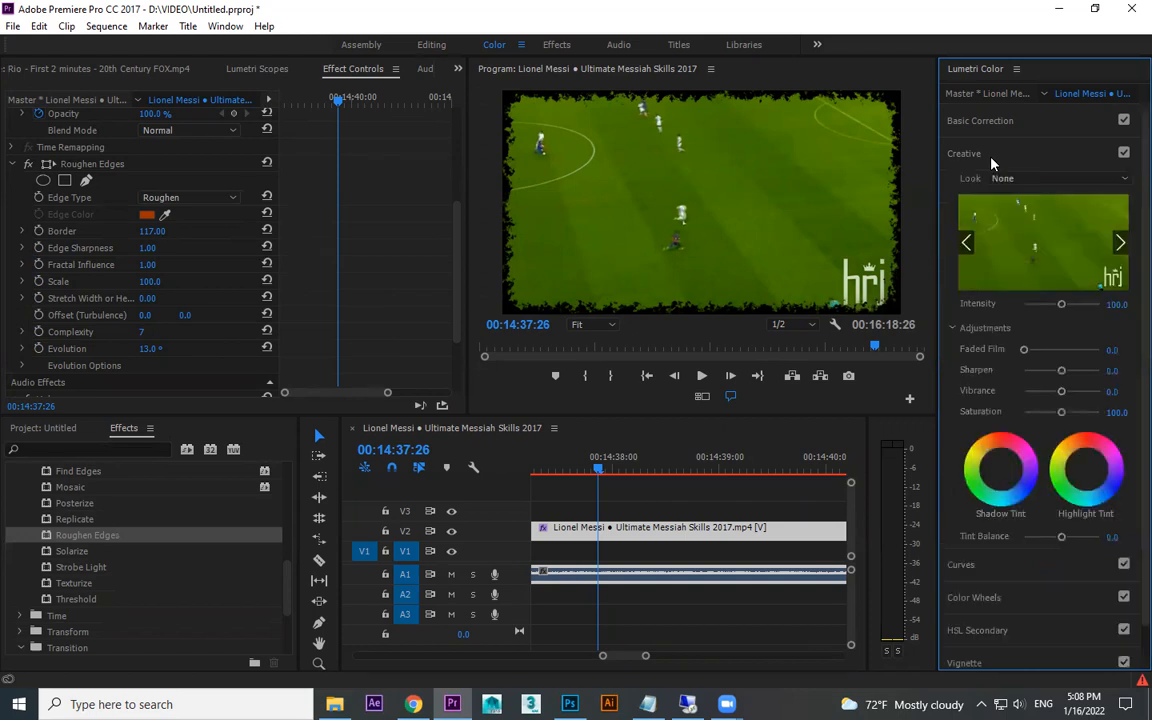
- Try the Creative looks SL BIG MINUS BLUE, SL CLEAN STRAIGHT HDR and Fuji F125 Kodak 2395 on the clip
{"action": "left_click", "coordinate": [1044, 178]}
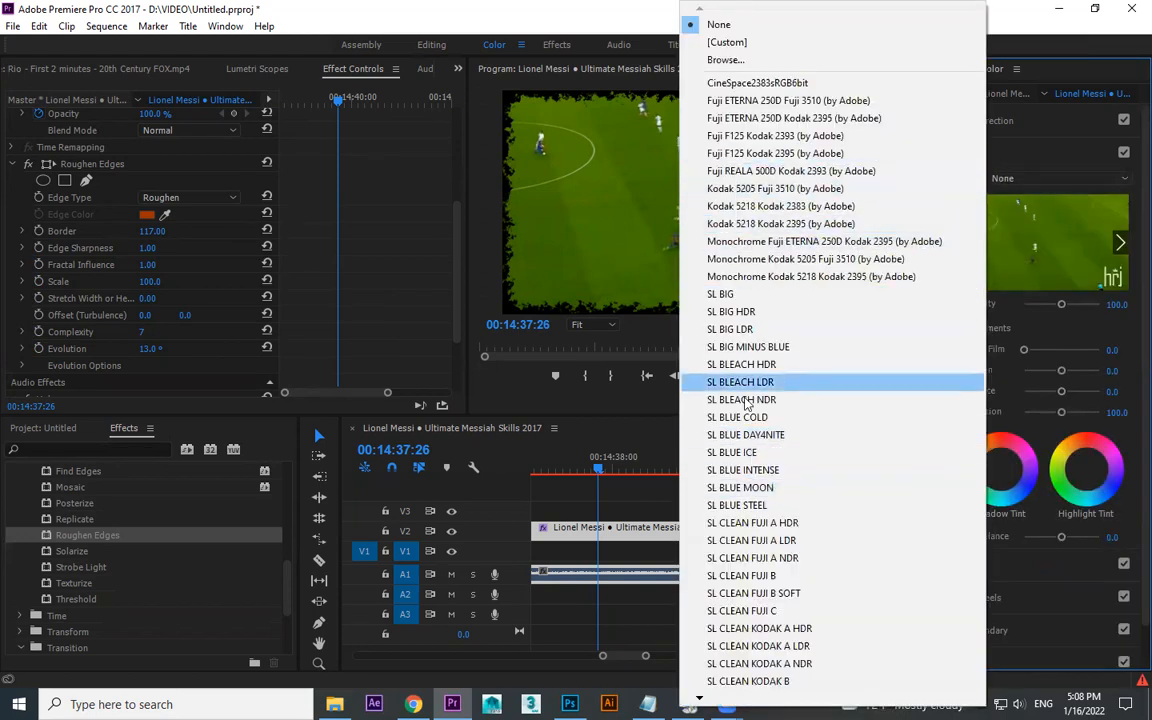
{"action": "left_click", "coordinate": [748, 346]}
{"action": "left_click", "coordinate": [1040, 178]}
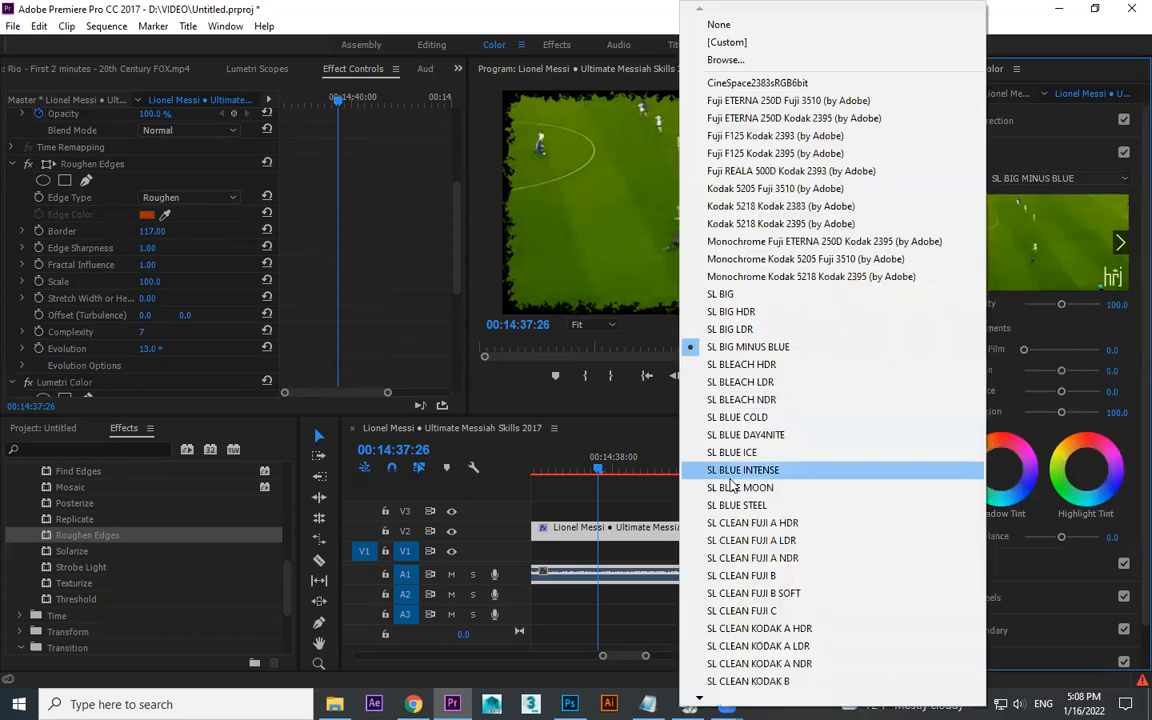
{"action": "scroll", "coordinate": [745, 665], "scroll_direction": "down", "scroll_amount": 2}
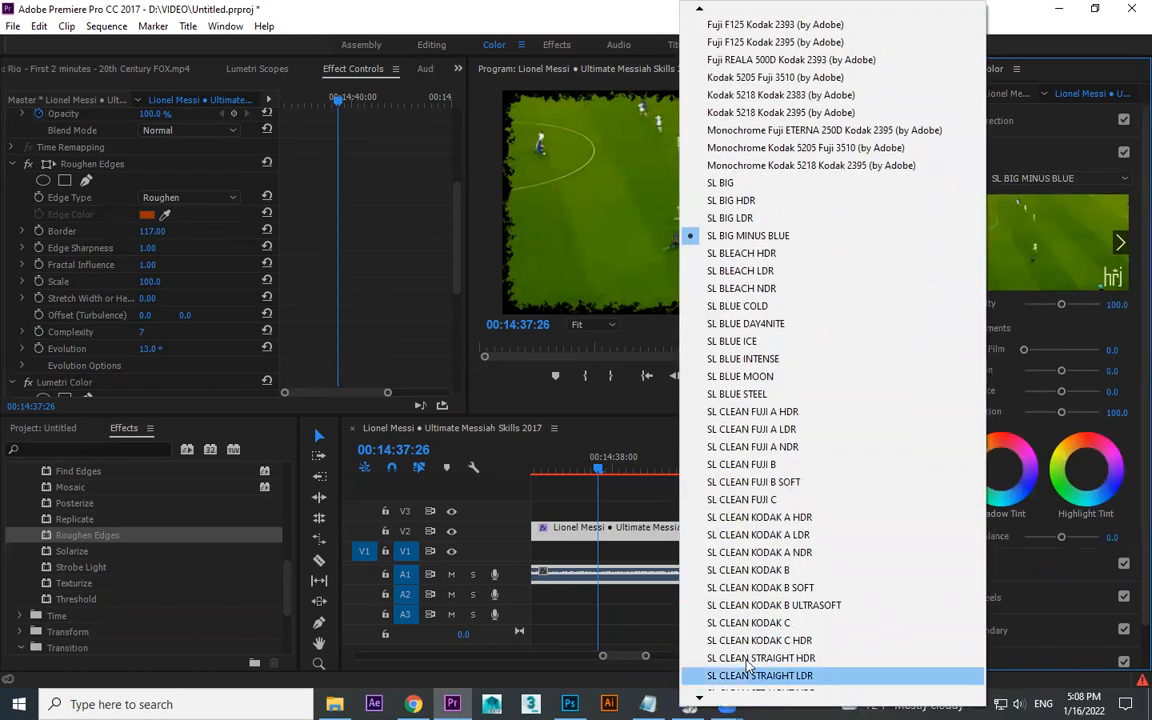
{"action": "left_click", "coordinate": [755, 658]}
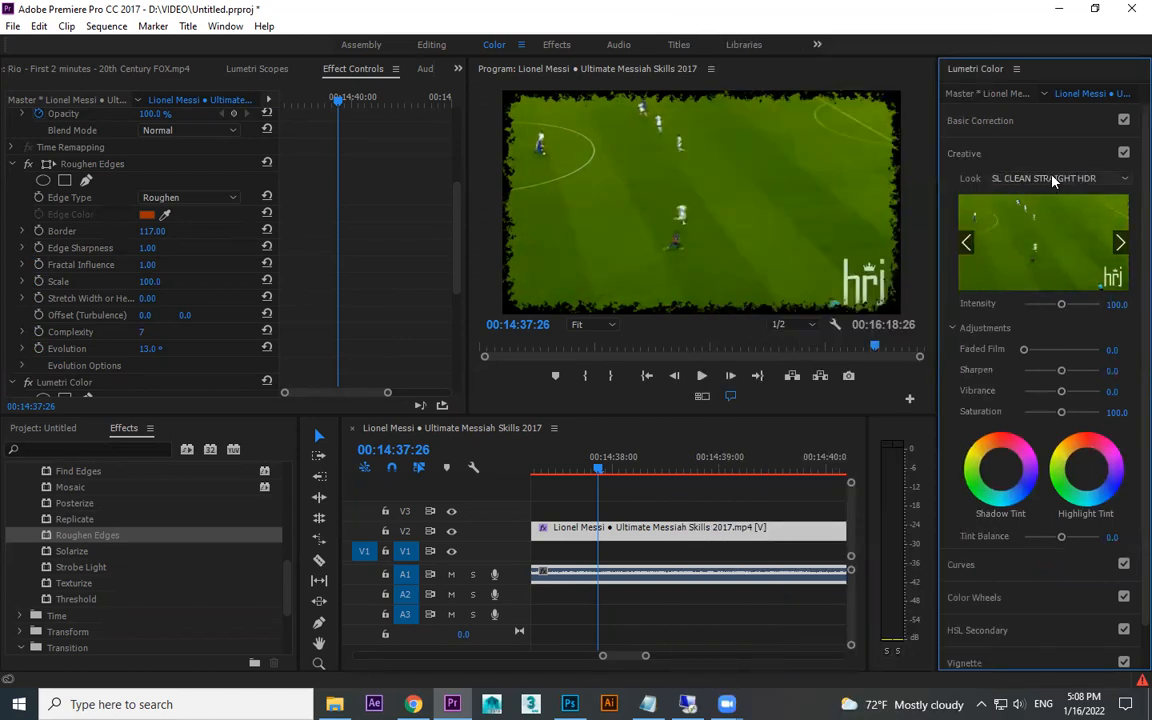
{"action": "left_click", "coordinate": [1052, 180]}
{"action": "left_click", "coordinate": [745, 152]}
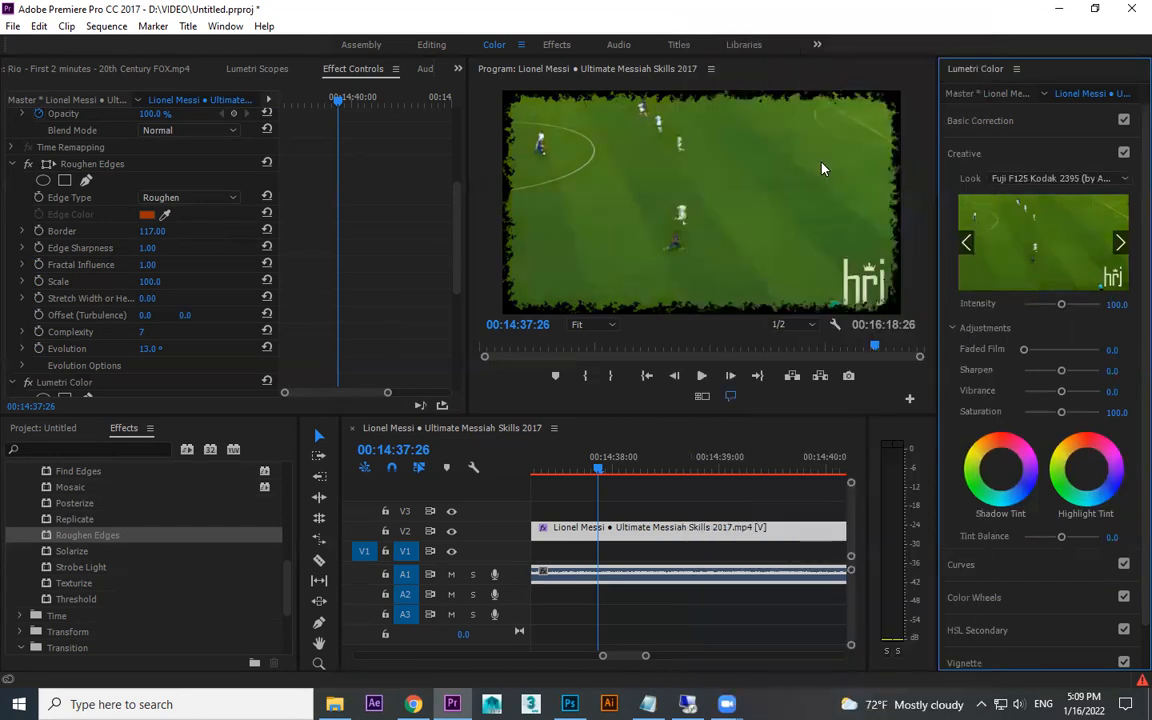
- At 00:14:38:09, set the Creative look's Intensity to 95.7 and try the lowest Sharpen value
{"action": "left_click", "coordinate": [645, 466]}
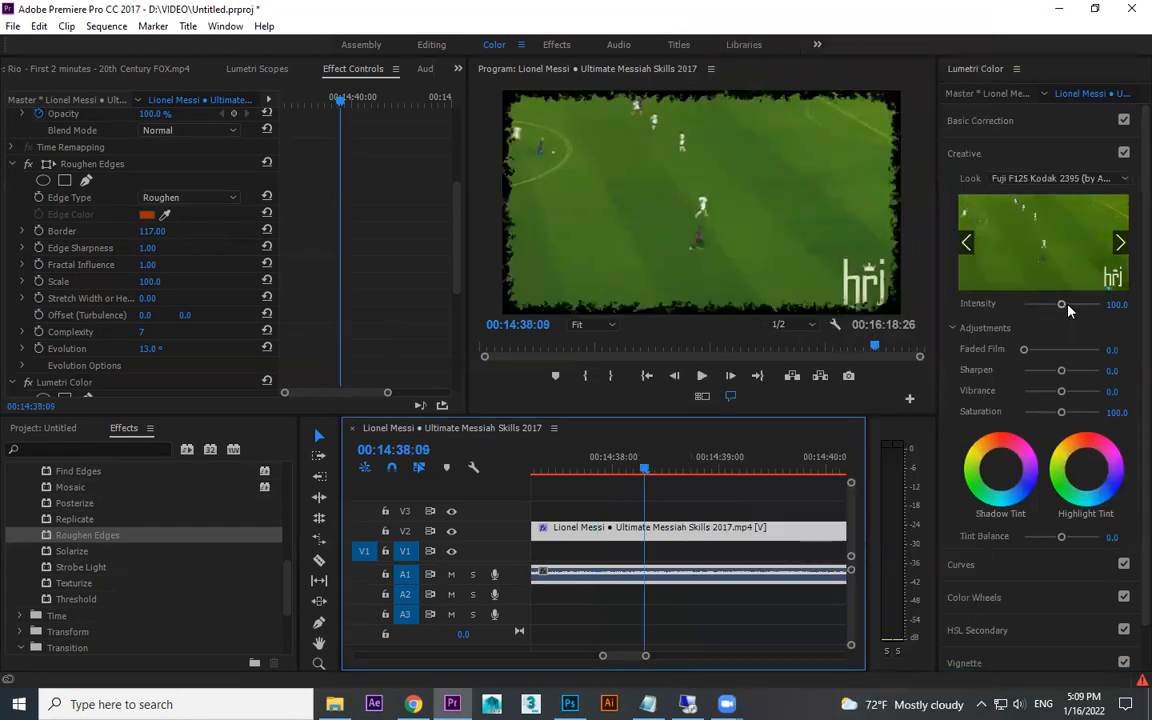
{"action": "mouse_move", "coordinate": [1063, 304]}
{"action": "left_mouse_down"}
{"action": "mouse_move", "coordinate": [1034, 307]}
{"action": "mouse_move", "coordinate": [1060, 304]}
{"action": "left_mouse_up"}
{"action": "left_click_drag", "start_coordinate": [1063, 373], "coordinate": [1035, 371]}
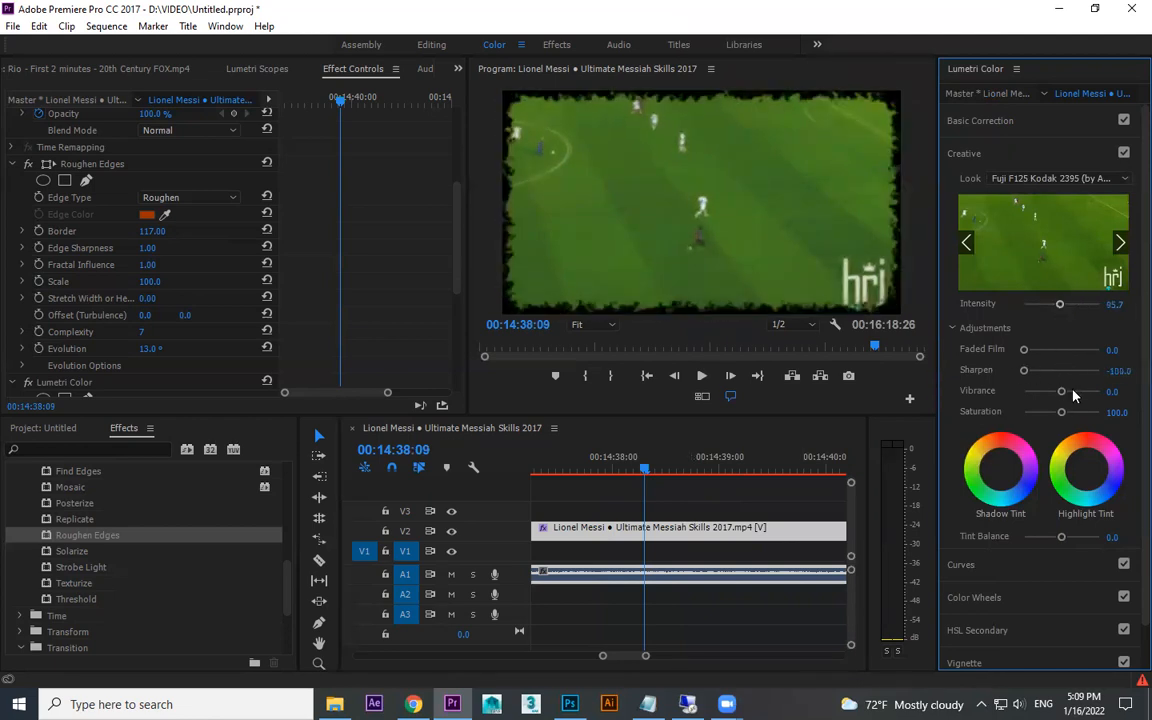
- Apply the Monochrome Kodak 5218 Kodak 2395 look and cycle through the following looks as far as SL NOIR NOUVELLE
{"action": "left_click", "coordinate": [1045, 178]}
{"action": "left_click", "coordinate": [847, 284]}
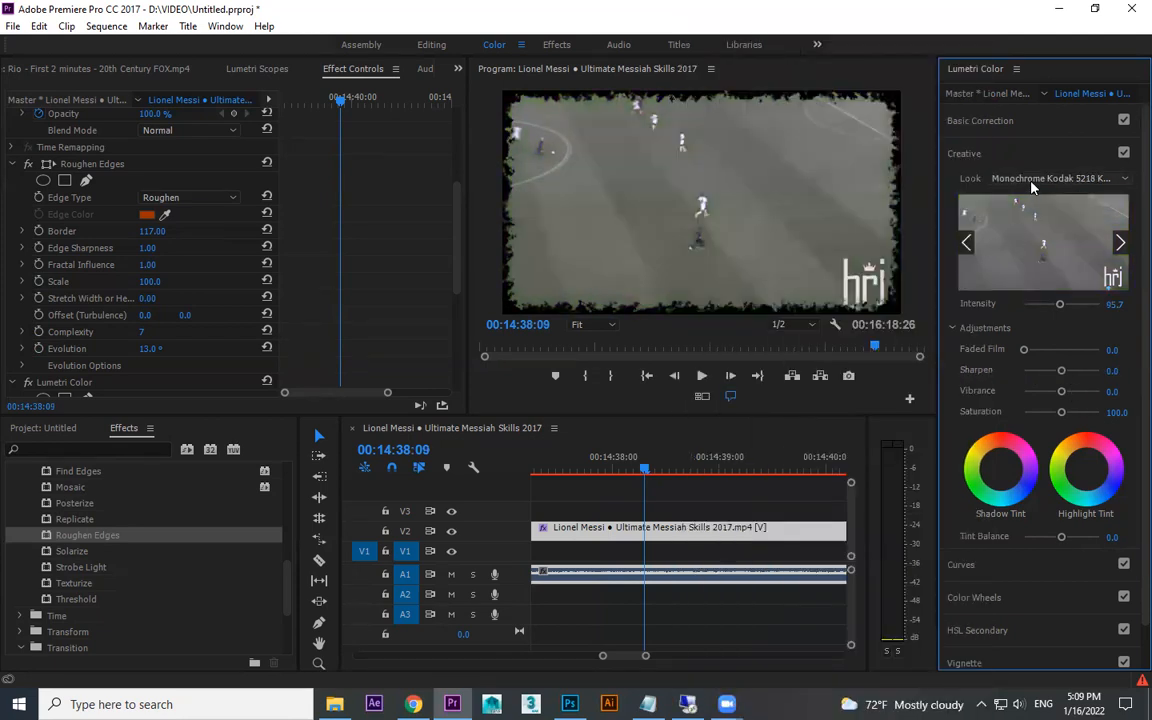
{"action": "scroll", "coordinate": [1030, 180], "scroll_direction": "down", "scroll_amount": 5}
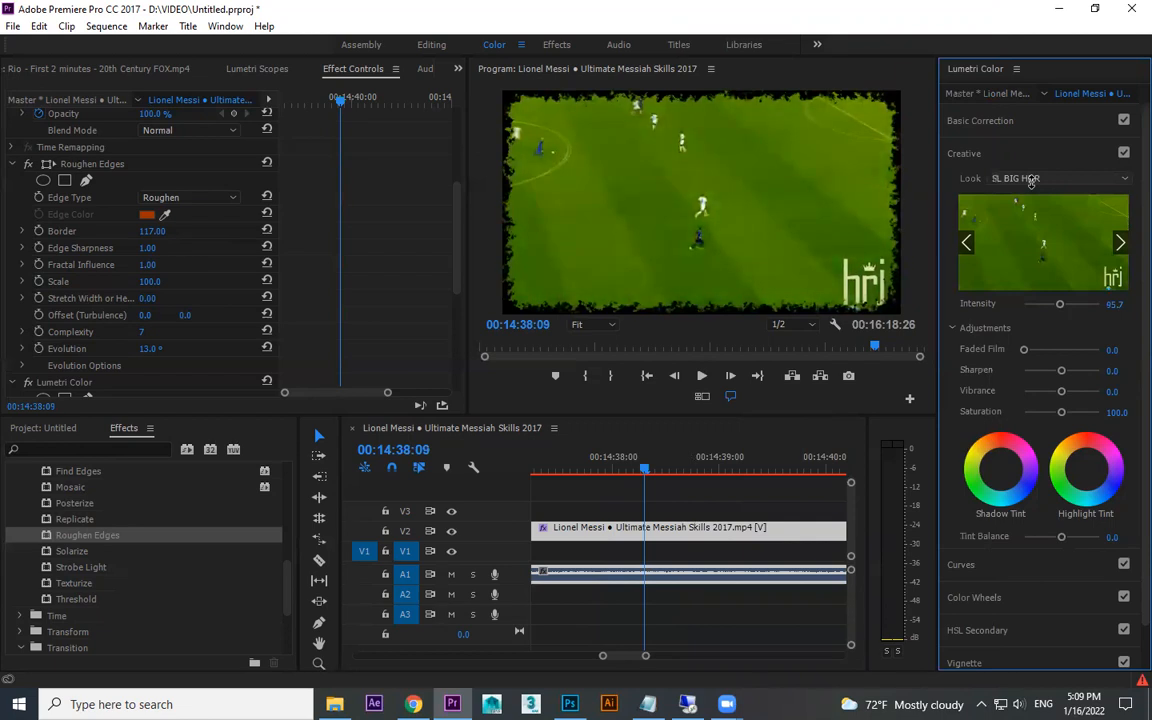
{"action": "scroll", "coordinate": [1030, 180], "scroll_direction": "down", "scroll_amount": 4}
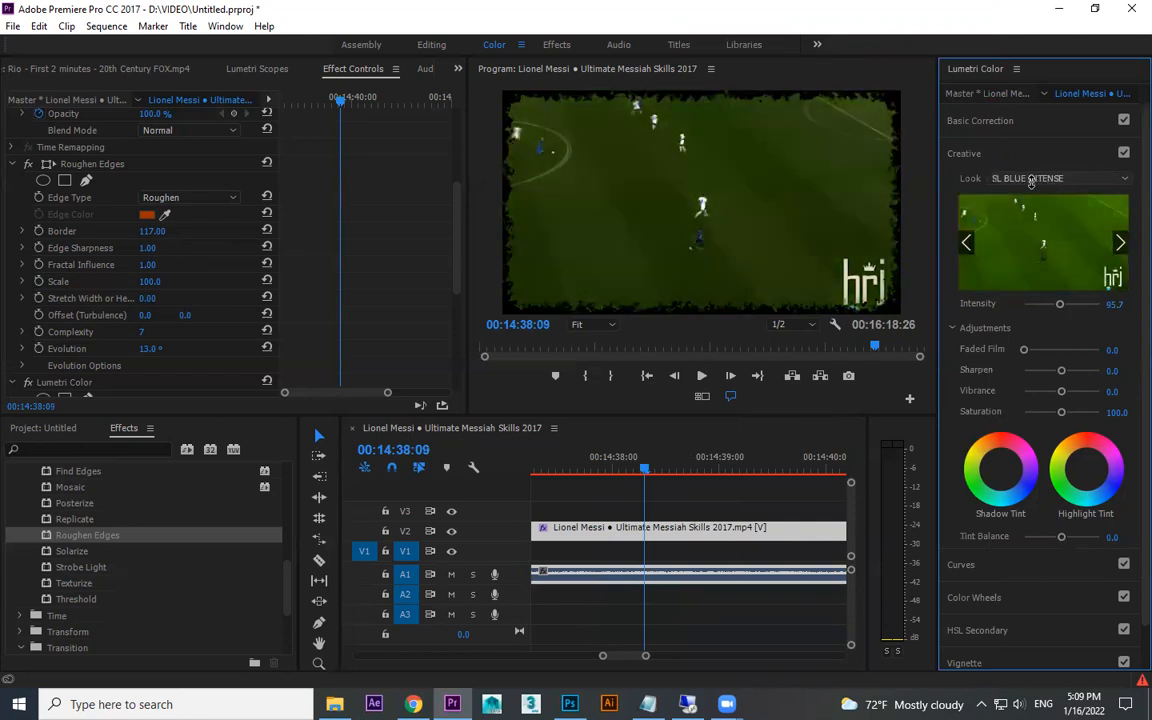
{"action": "scroll", "coordinate": [1030, 181], "scroll_direction": "down", "scroll_amount": 1}
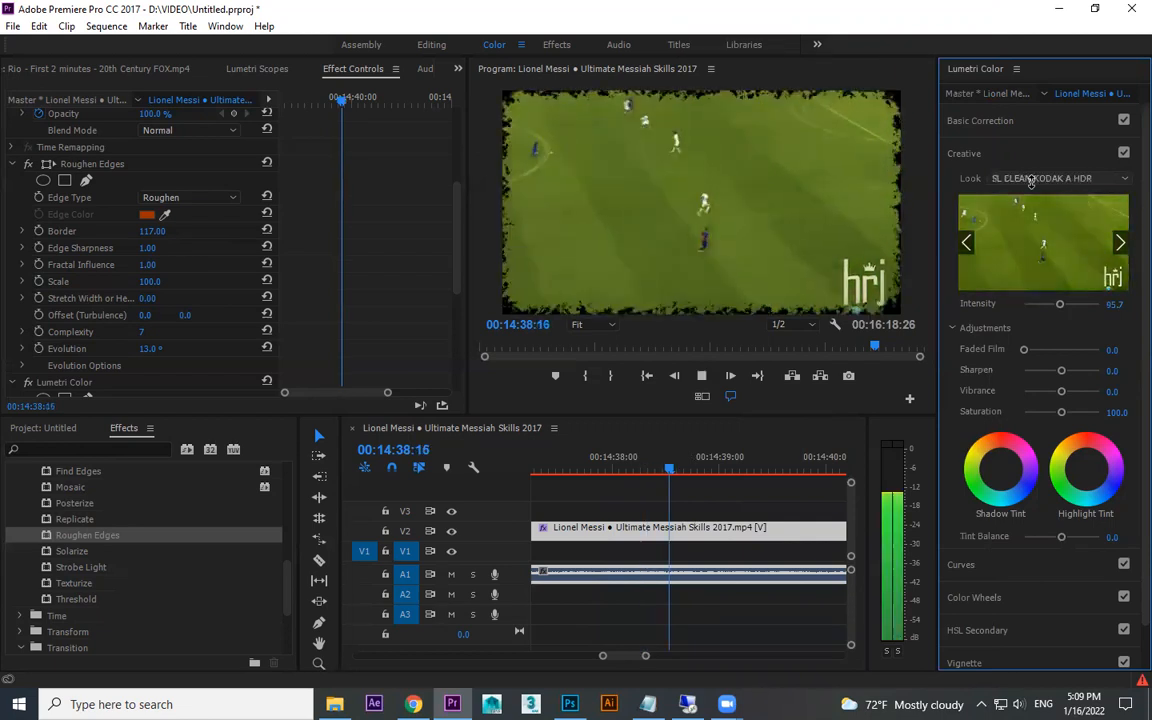
{"action": "scroll", "coordinate": [1030, 180], "scroll_direction": "down", "scroll_amount": 1}
{"action": "scroll", "coordinate": [1038, 171], "scroll_direction": "down", "scroll_amount": 5}
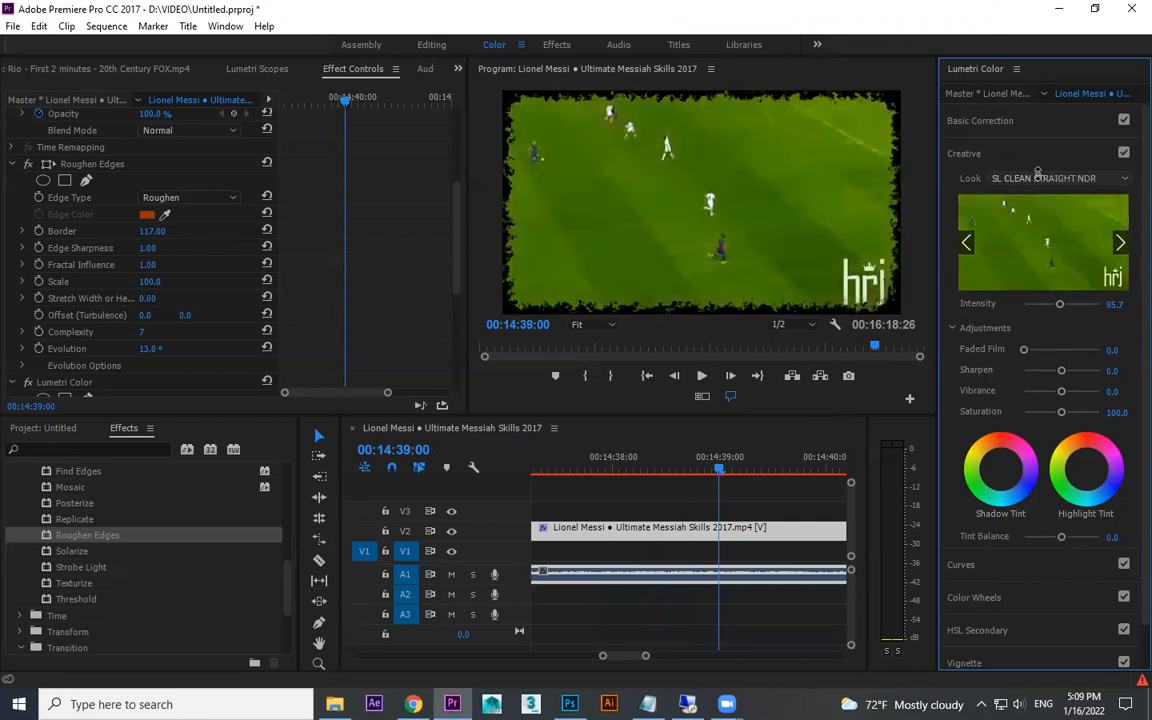
{"action": "scroll", "coordinate": [1038, 171], "scroll_direction": "down", "scroll_amount": 4}
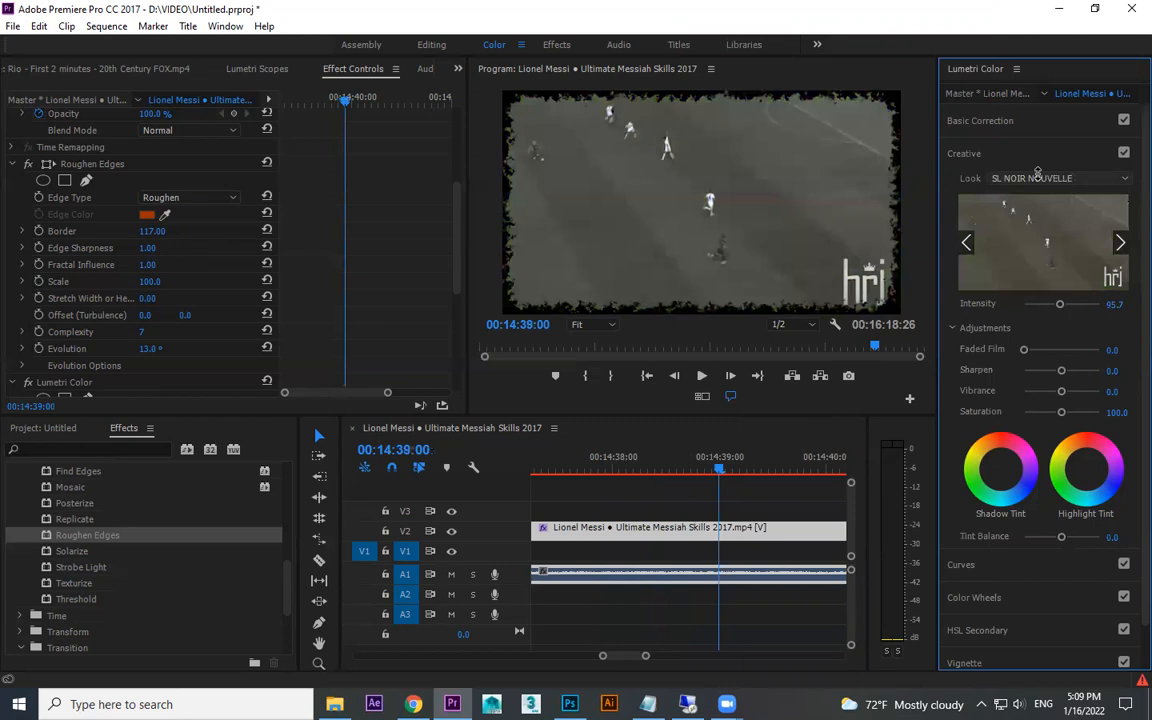
- Set the Creative Tint Balance to -51.1 and change the look to CineSpace2383sRGB6bit
{"action": "left_click_drag", "start_coordinate": [1110, 537], "coordinate": [1042, 538]}
{"action": "left_click", "coordinate": [1000, 178]}
{"action": "left_click", "coordinate": [786, 84]}
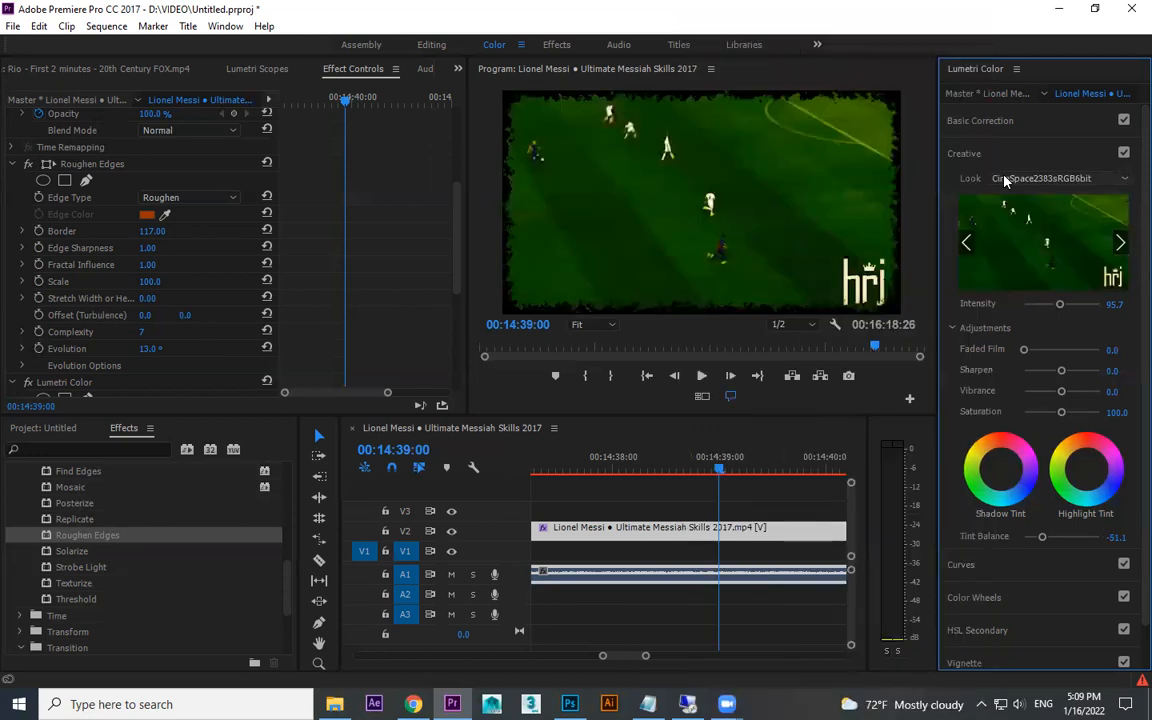
- Cycle through the Creative looks to SL GOLD RUSH LDR and play the clip with it
{"action": "scroll", "coordinate": [1000, 178], "scroll_direction": "down", "scroll_amount": 3}
{"action": "scroll", "coordinate": [1000, 178], "scroll_direction": "down", "scroll_amount": 8}
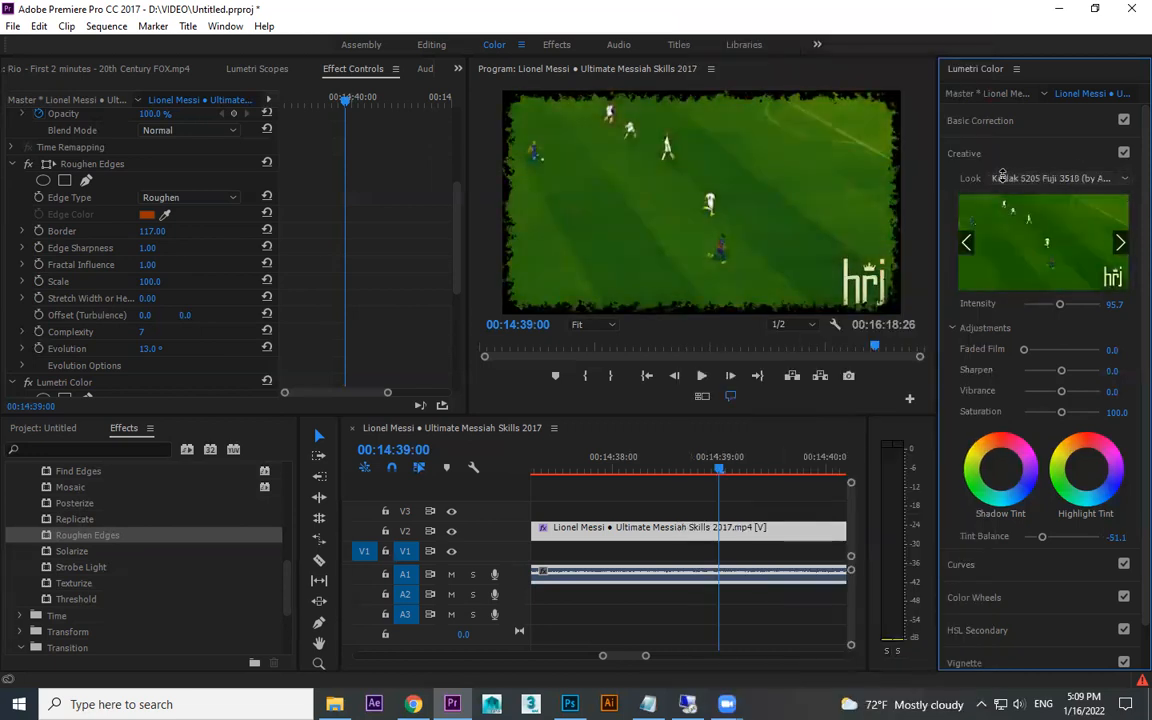
{"action": "scroll", "coordinate": [1000, 178], "scroll_direction": "down", "scroll_amount": 6}
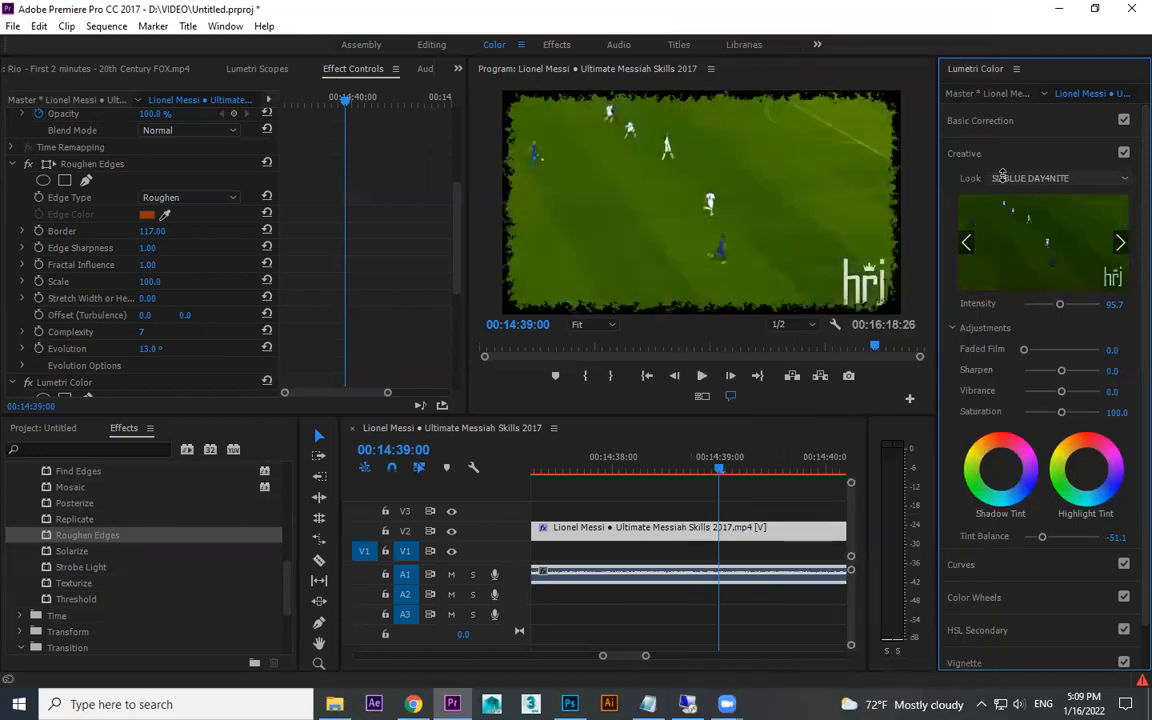
{"action": "scroll", "coordinate": [1000, 178], "scroll_direction": "down", "scroll_amount": 4}
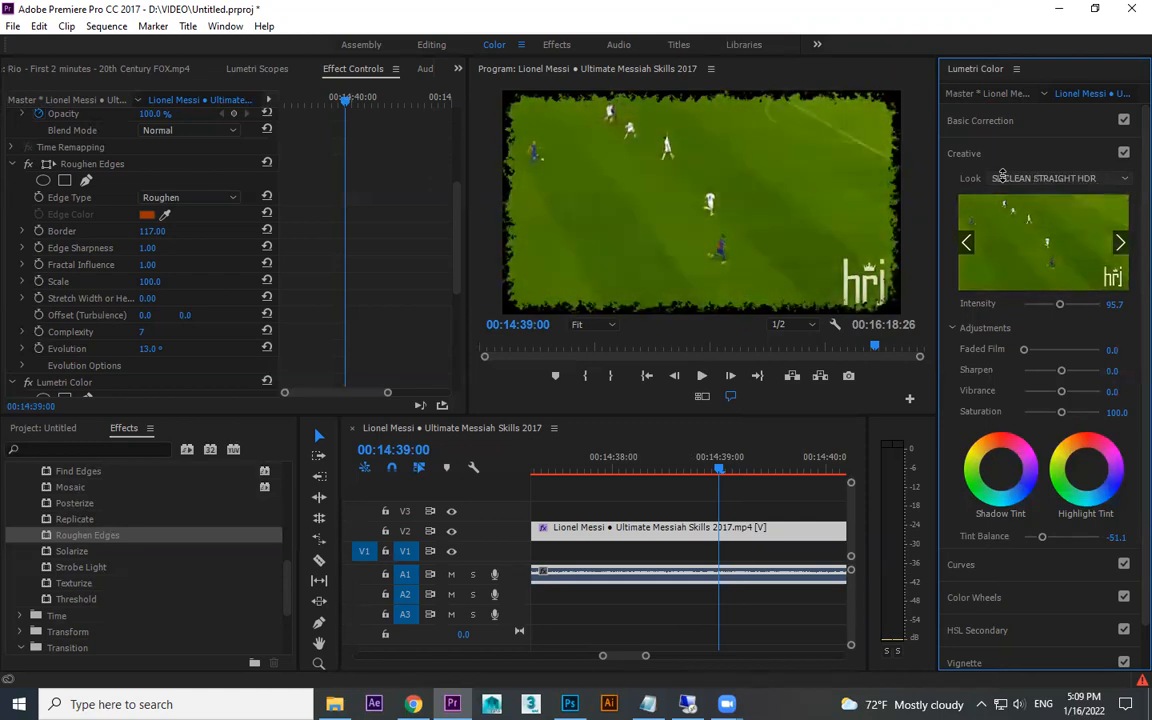
{"action": "scroll", "coordinate": [1001, 175], "scroll_direction": "down", "scroll_amount": 1}
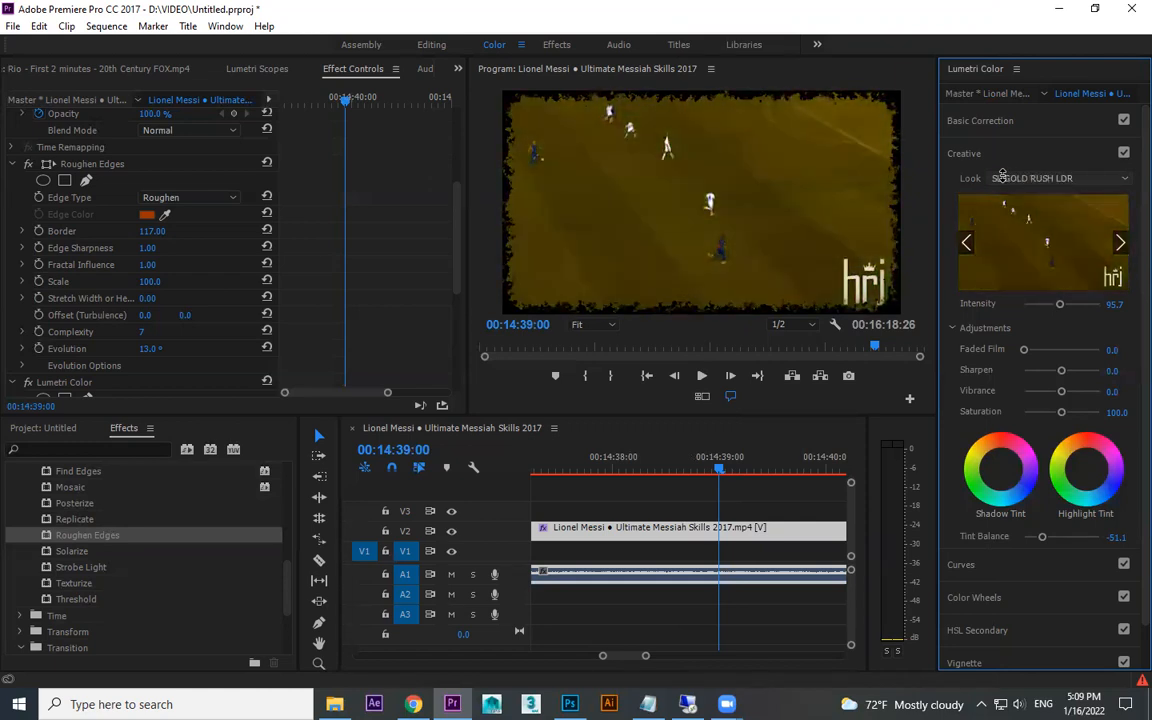
{"action": "key", "text": "space"}
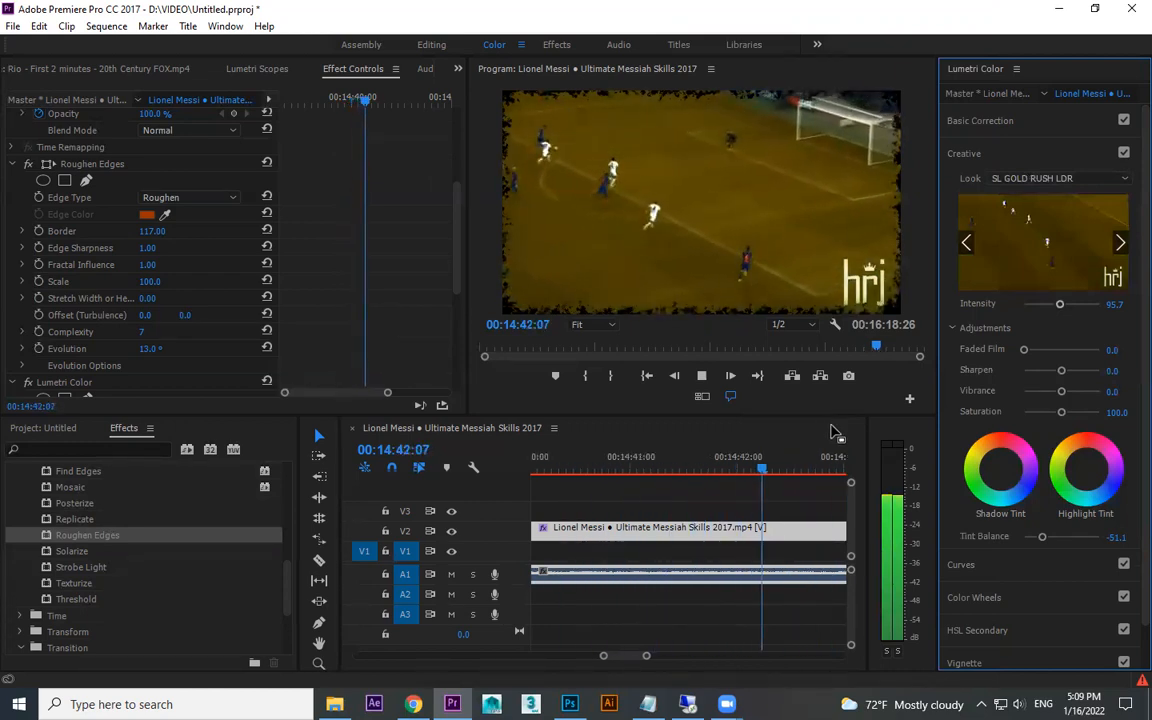
{"action": "key", "text": "space"}
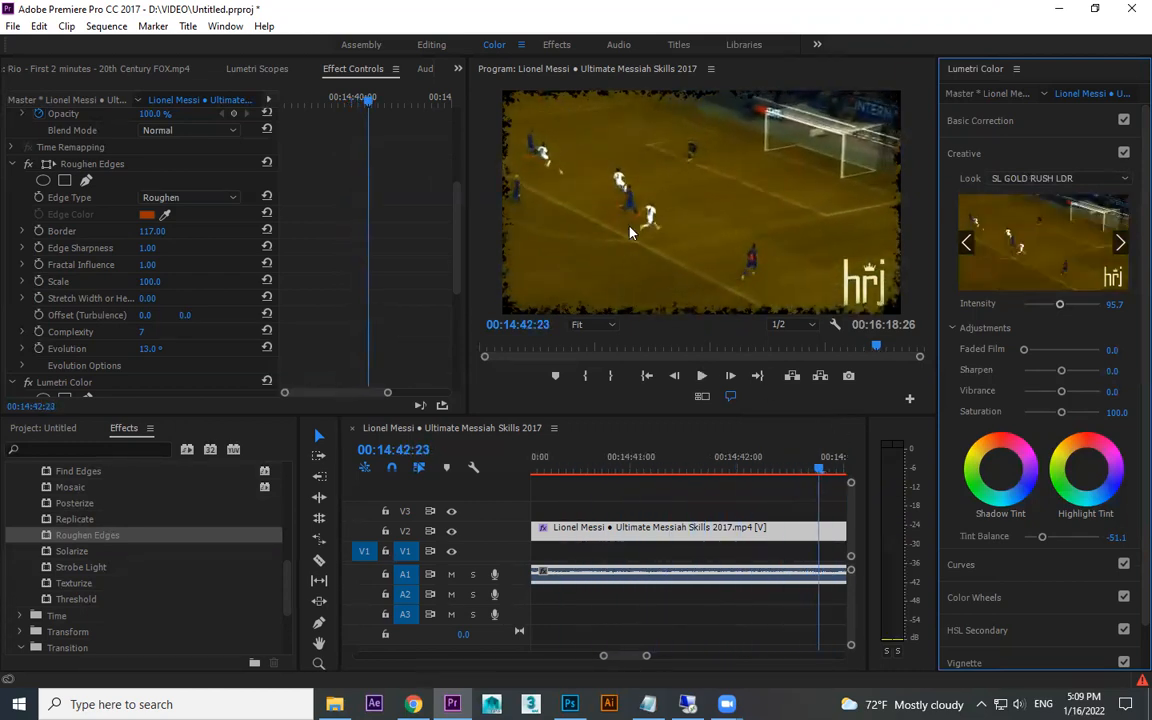
- Remove the Roughen Edges effect from the clip and set the Lumetri Creative look to None
{"action": "left_click", "coordinate": [82, 165]}
{"action": "key", "text": "Delete"}
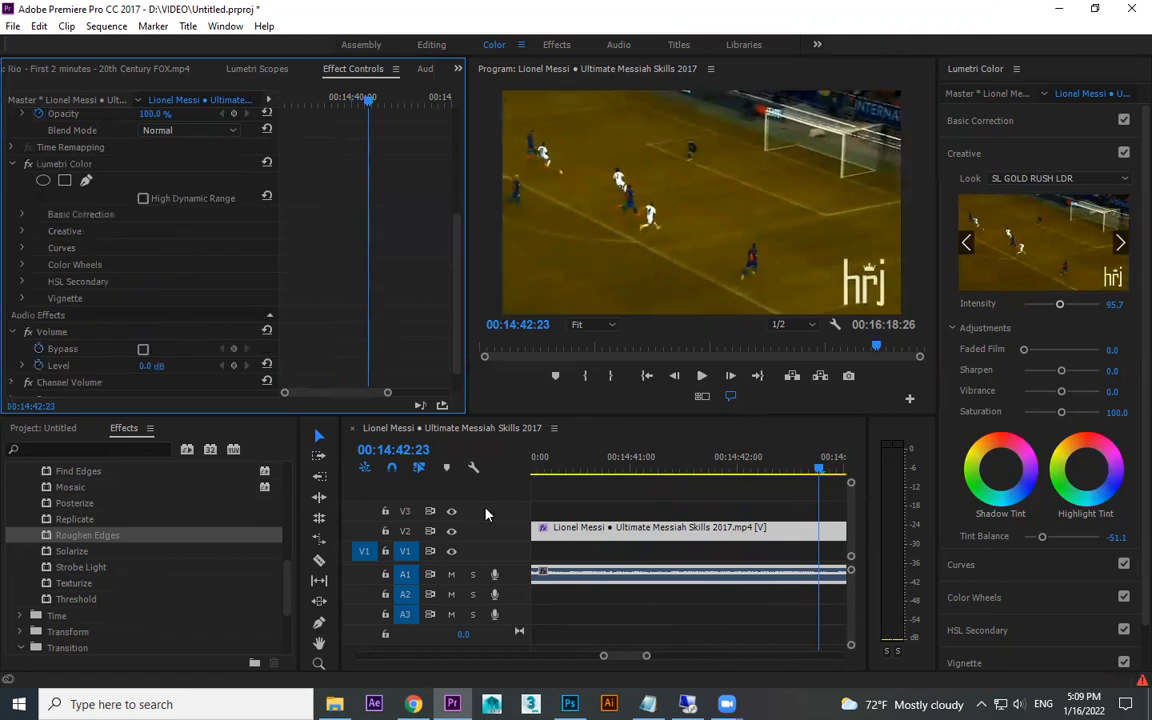
{"action": "left_click", "coordinate": [1050, 178]}
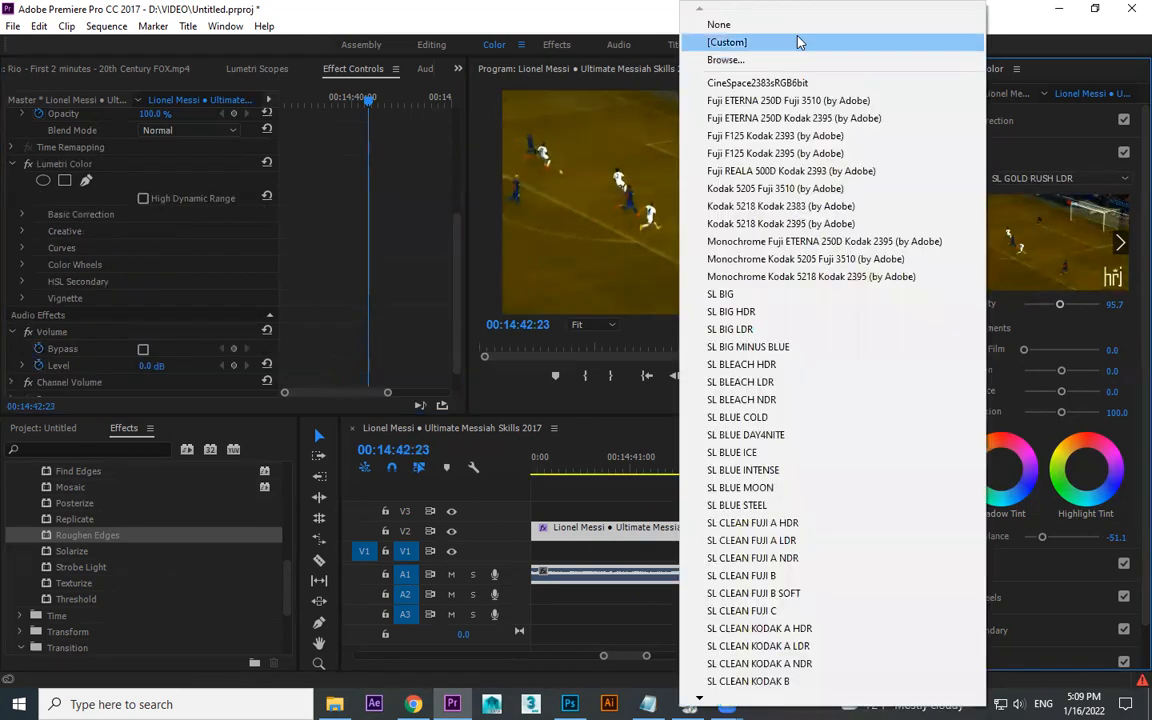
{"action": "left_click", "coordinate": [740, 26]}
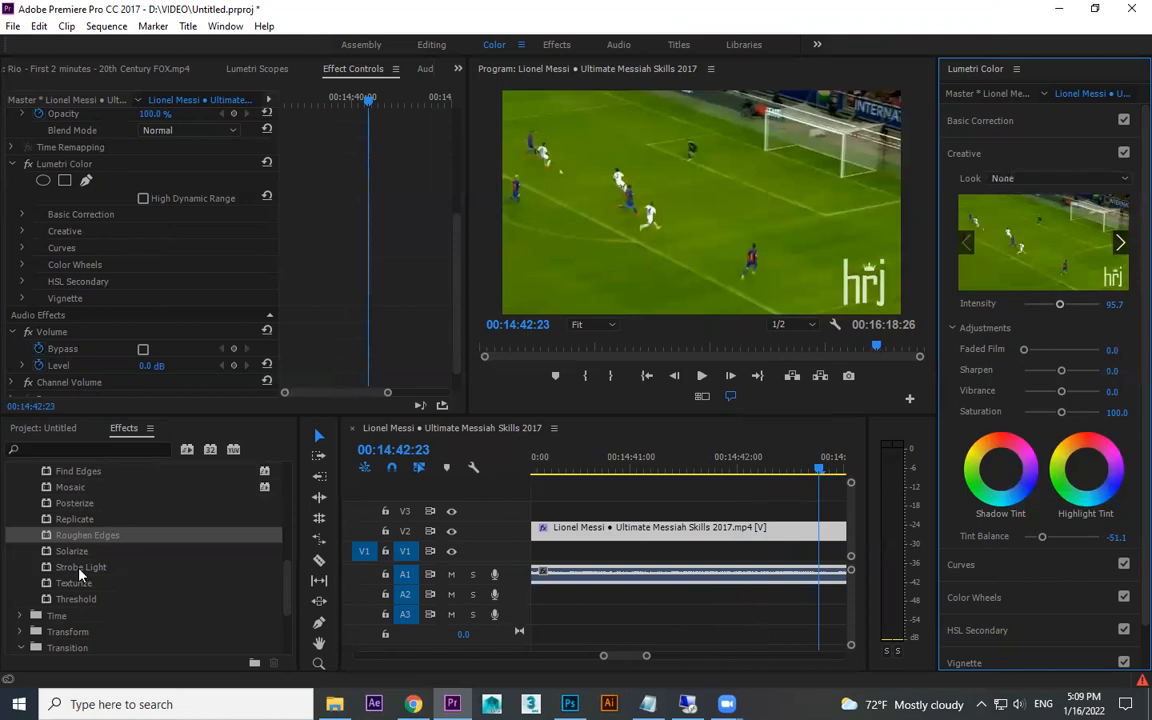
- Apply Solarize to the V2 clip, play it briefly, and confine the effect with an ellipse mask over the players in front of the goal
{"action": "left_click_drag", "start_coordinate": [70, 551], "coordinate": [660, 527]}
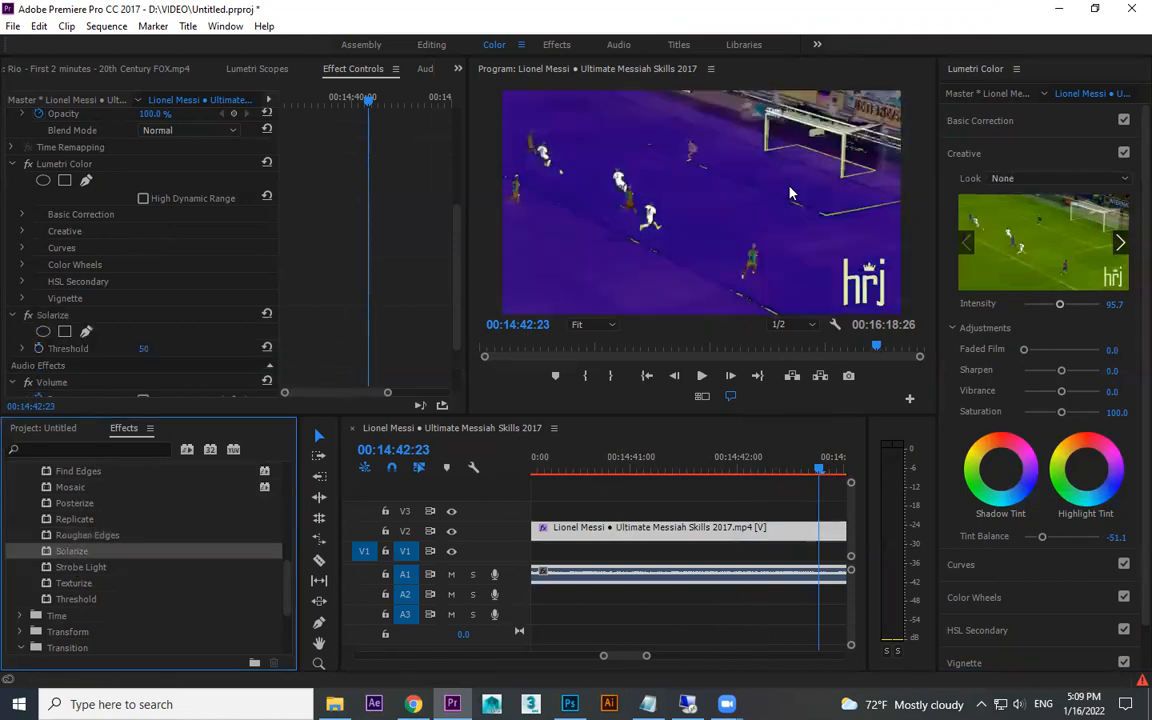
{"action": "key", "text": "space"}
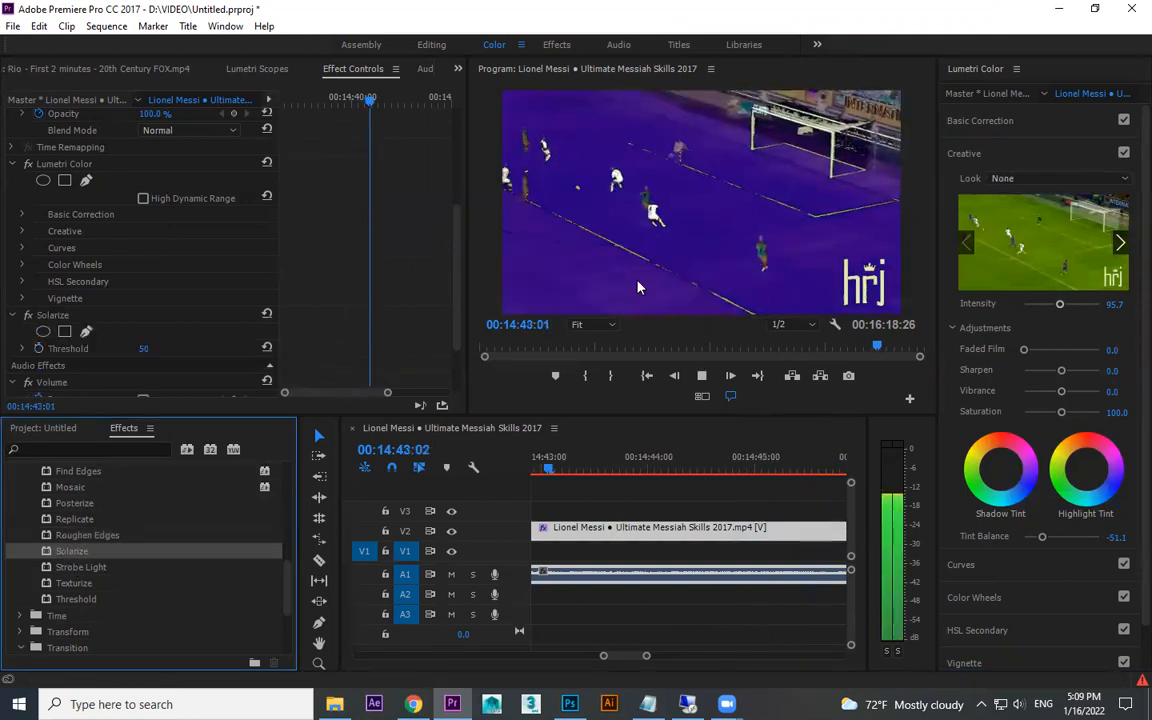
{"action": "key", "text": "space"}
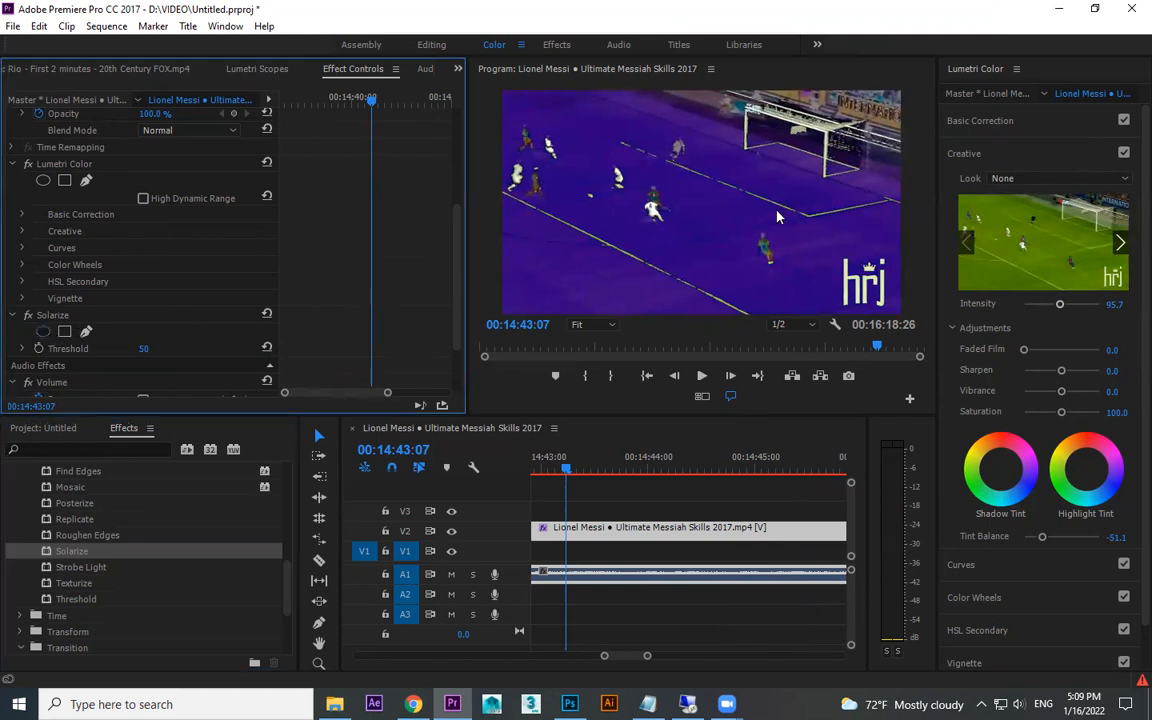
{"action": "left_click", "coordinate": [43, 332]}
{"action": "left_click_drag", "start_coordinate": [695, 222], "coordinate": [624, 212]}
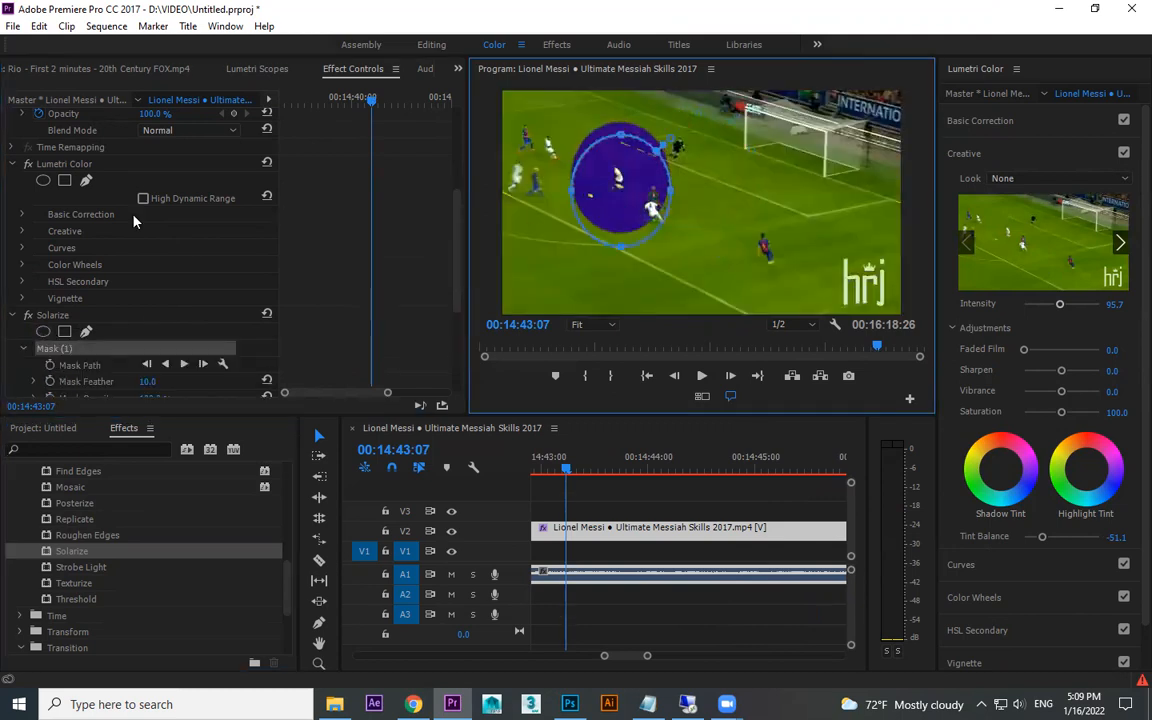
- Delete the Solarize and Lumetri Color effects from the clip
{"action": "left_click", "coordinate": [60, 314]}
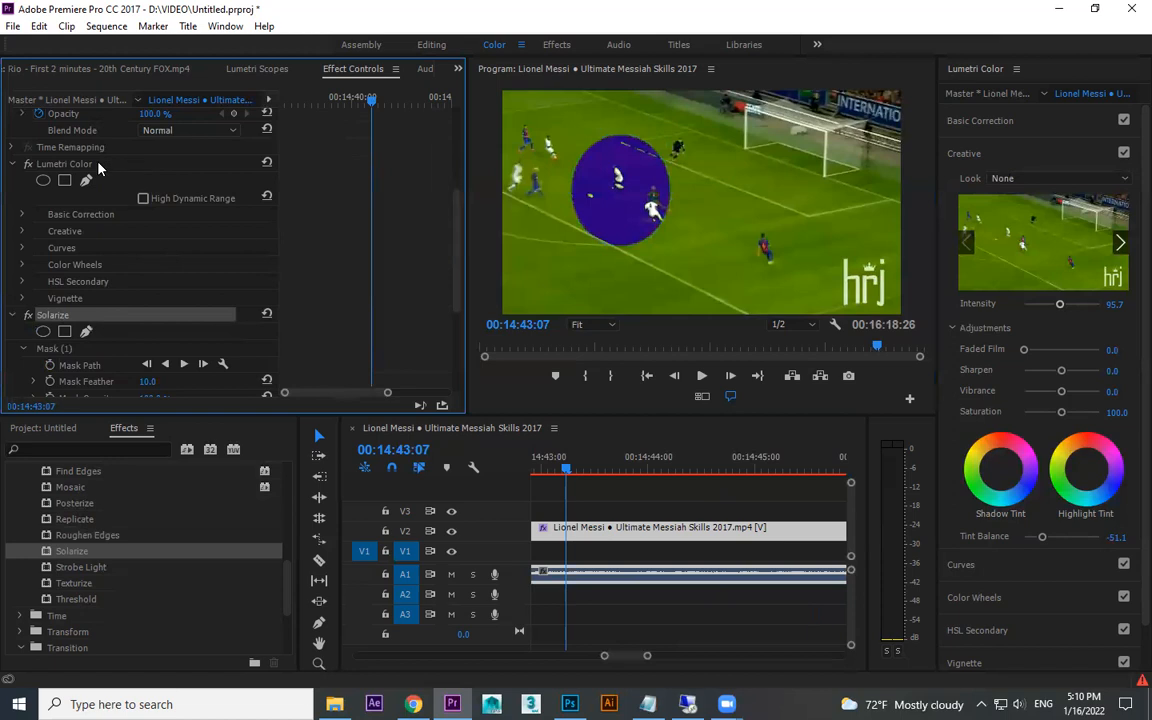
{"action": "key", "text": "Delete"}
{"action": "left_click", "coordinate": [58, 150]}
{"action": "key", "text": "Delete"}
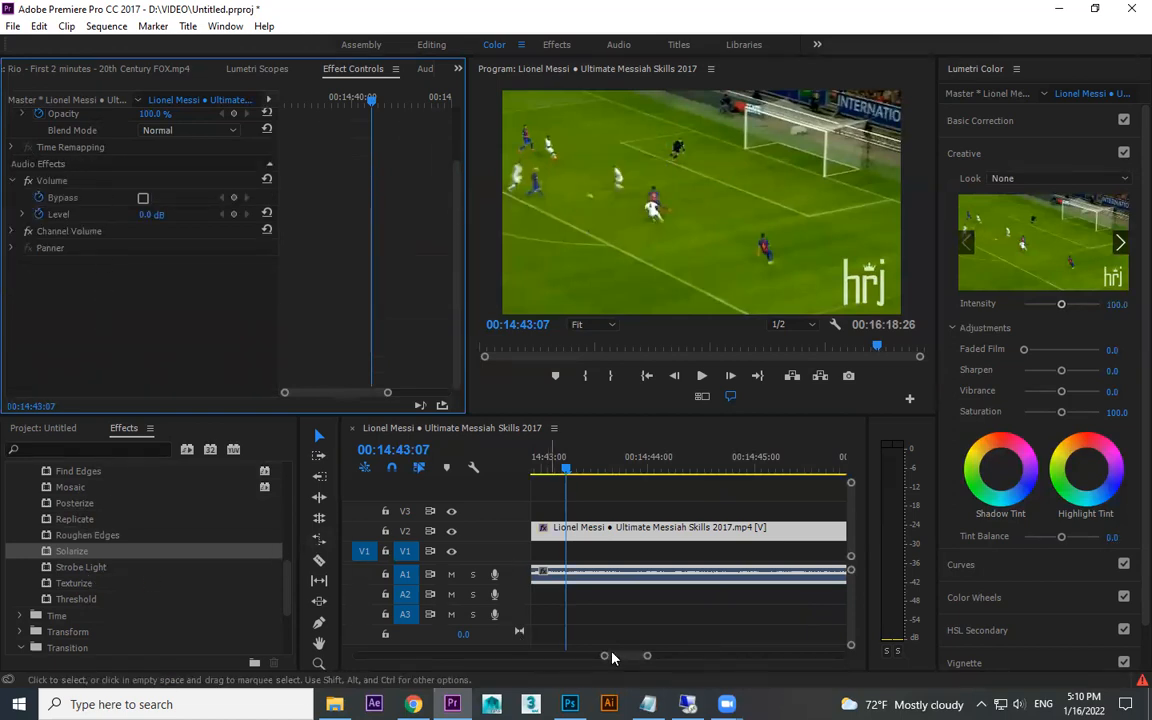
- Enlarge the timeline scale and play the clip without effects from 00:14:43:07 to 00:14:45:03
{"action": "key", "text": "="}
{"action": "key", "text": "="}
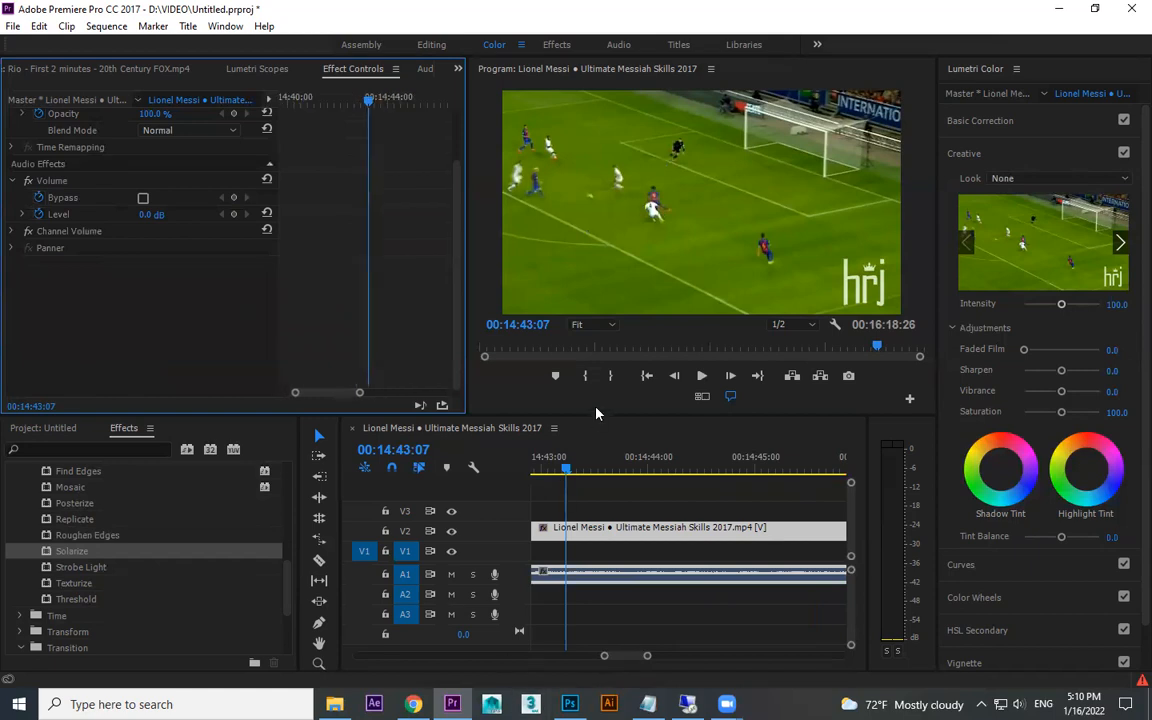
{"action": "left_click", "coordinate": [569, 473]}
{"action": "key", "text": "="}
{"action": "key", "text": "="}
{"action": "key", "text": "space"}
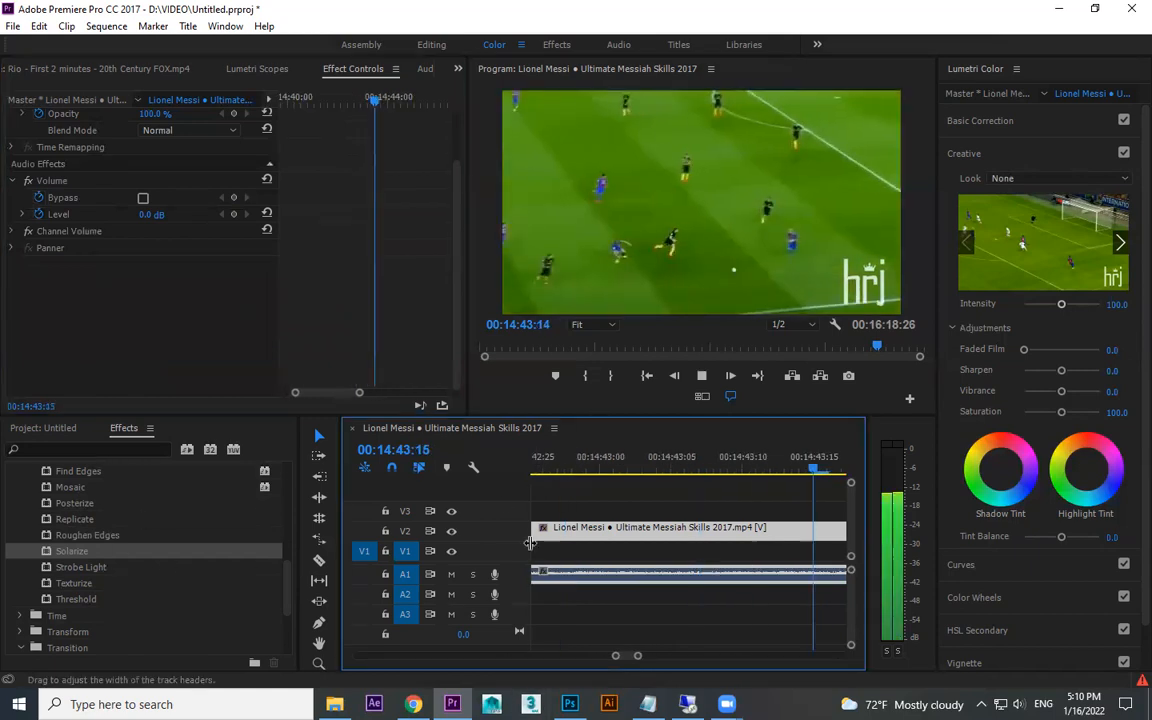
{"action": "key", "text": "space"}
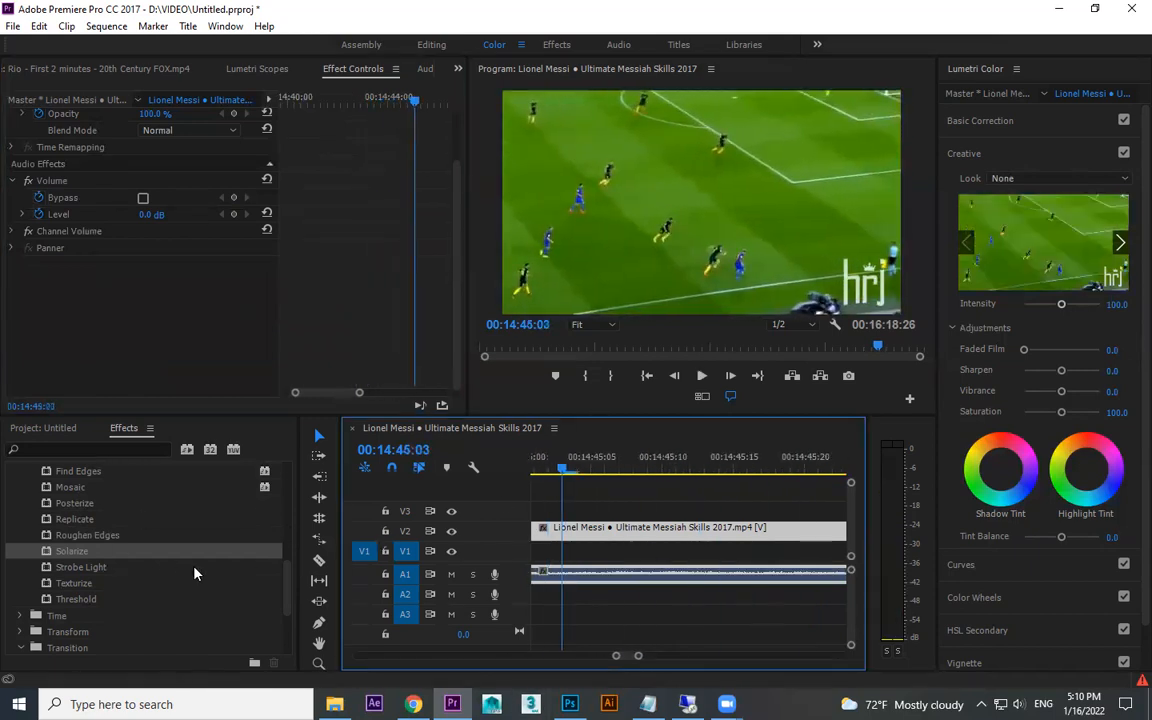
- Apply Strobe Light to the clip with Blend With Original 15 %, Strobe Duration 6.20 and Strobe Period 0.00
{"action": "left_click_drag", "start_coordinate": [69, 567], "coordinate": [641, 545]}
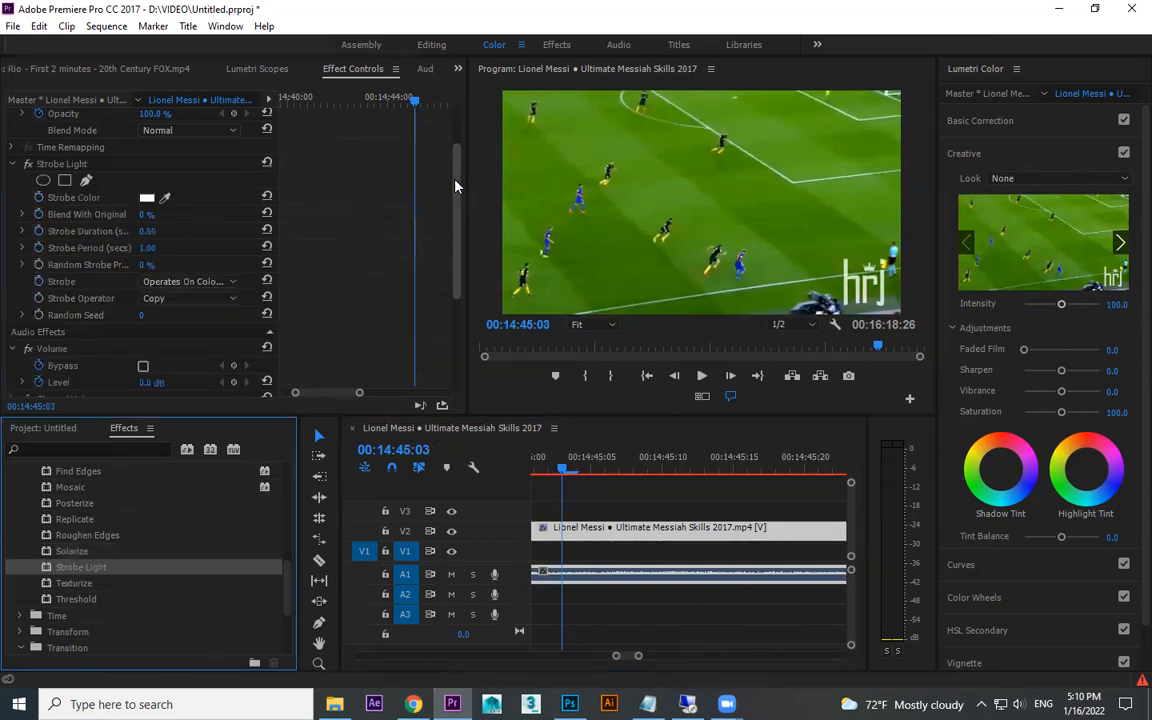
{"action": "left_click_drag", "start_coordinate": [455, 162], "coordinate": [453, 257]}
{"action": "scroll", "coordinate": [188, 216], "scroll_direction": "down", "scroll_amount": 1}
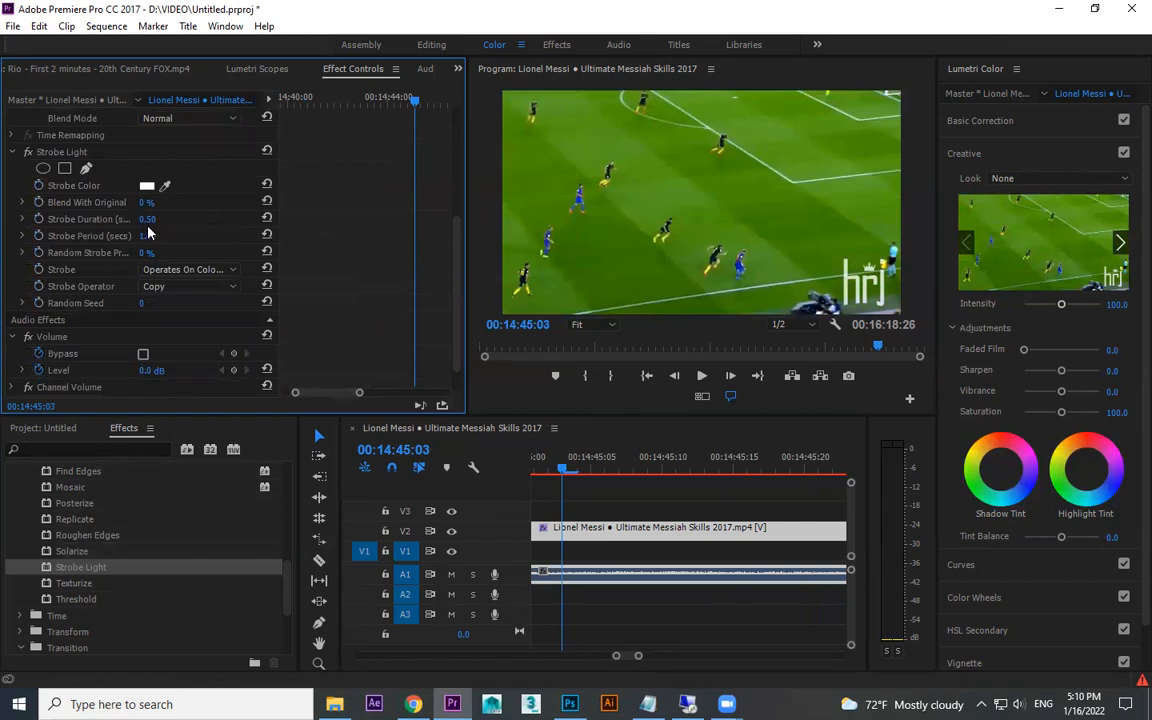
{"action": "left_click_drag", "start_coordinate": [149, 237], "coordinate": [237, 219]}
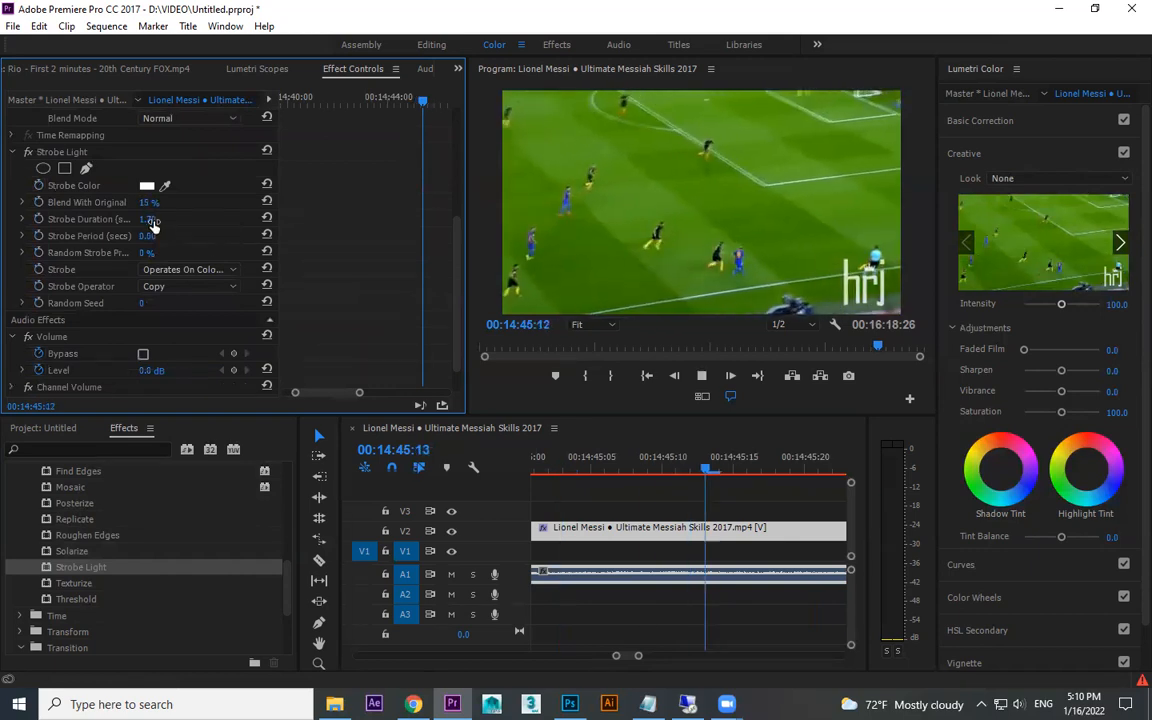
{"action": "left_click", "coordinate": [80, 152]}
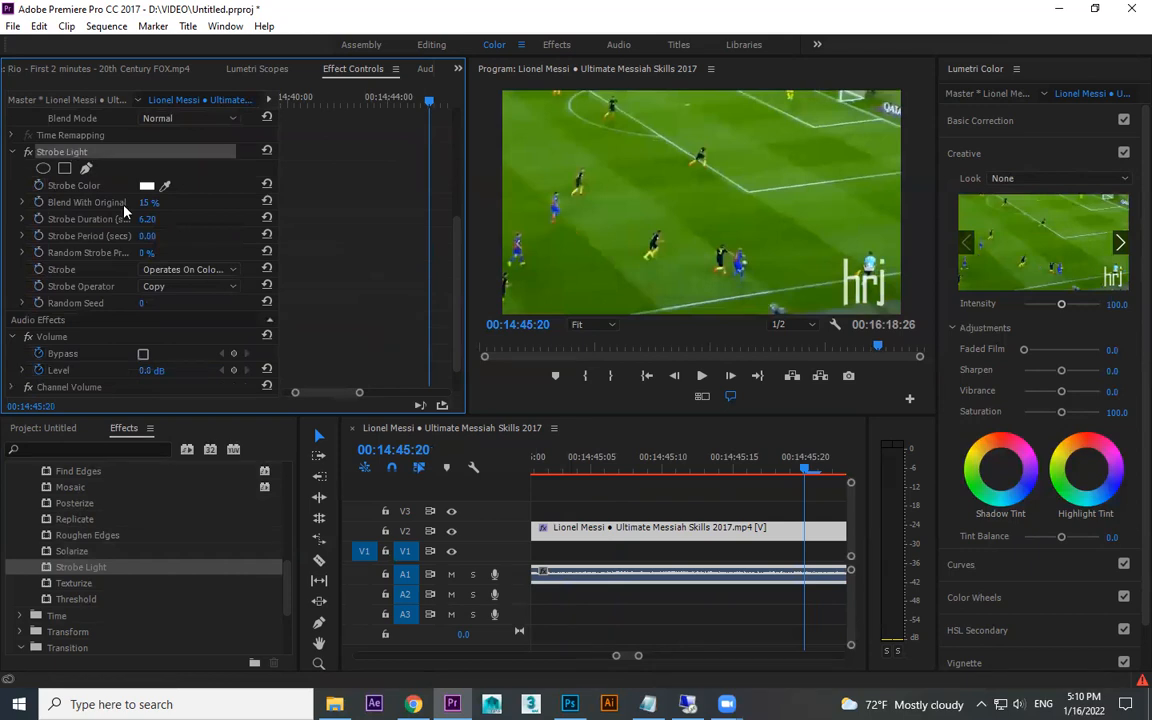
- Set the Strobe Duration to 0.50 and the Strobe Period to 0.3, and play the clip
{"action": "left_click_drag", "start_coordinate": [159, 219], "coordinate": [147, 219]}
{"action": "left_click", "coordinate": [157, 219]}
{"action": "left_click", "coordinate": [201, 259]}
{"action": "left_click_drag", "start_coordinate": [147, 236], "coordinate": [149, 236]}
{"action": "left_click", "coordinate": [157, 236]}
{"action": "type", "text": ".3"}
{"action": "left_click", "coordinate": [337, 316]}
{"action": "key", "text": "space"}
{"action": "key", "text": "space"}
- Set the Strobe Period to 2.00 seconds and play the flashing clip
{"action": "left_click_drag", "start_coordinate": [146, 236], "coordinate": [157, 236]}
{"action": "key", "text": "space"}
{"action": "key", "text": "space"}
{"action": "key", "text": "space"}
{"action": "key", "text": "space"}
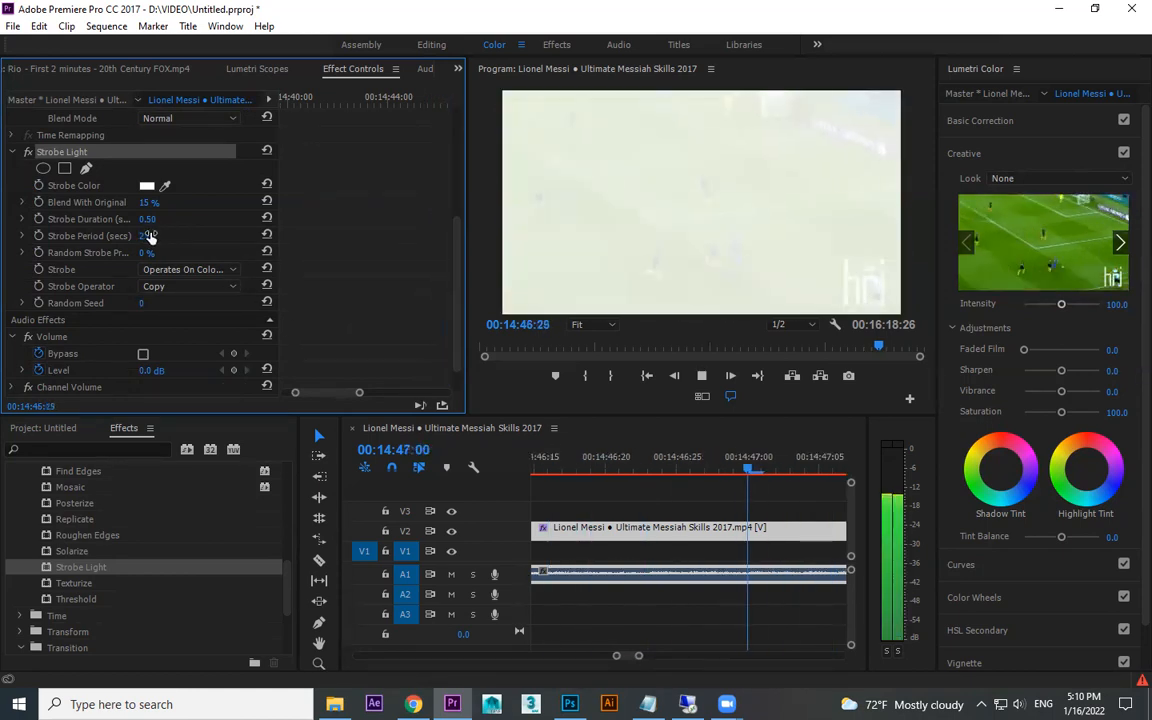
- Set the Strobe Duration to 0.20, play the clip, and raise the Strobe Period to 2.90
{"action": "left_click", "coordinate": [147, 219]}
{"action": "type", "text": "."}
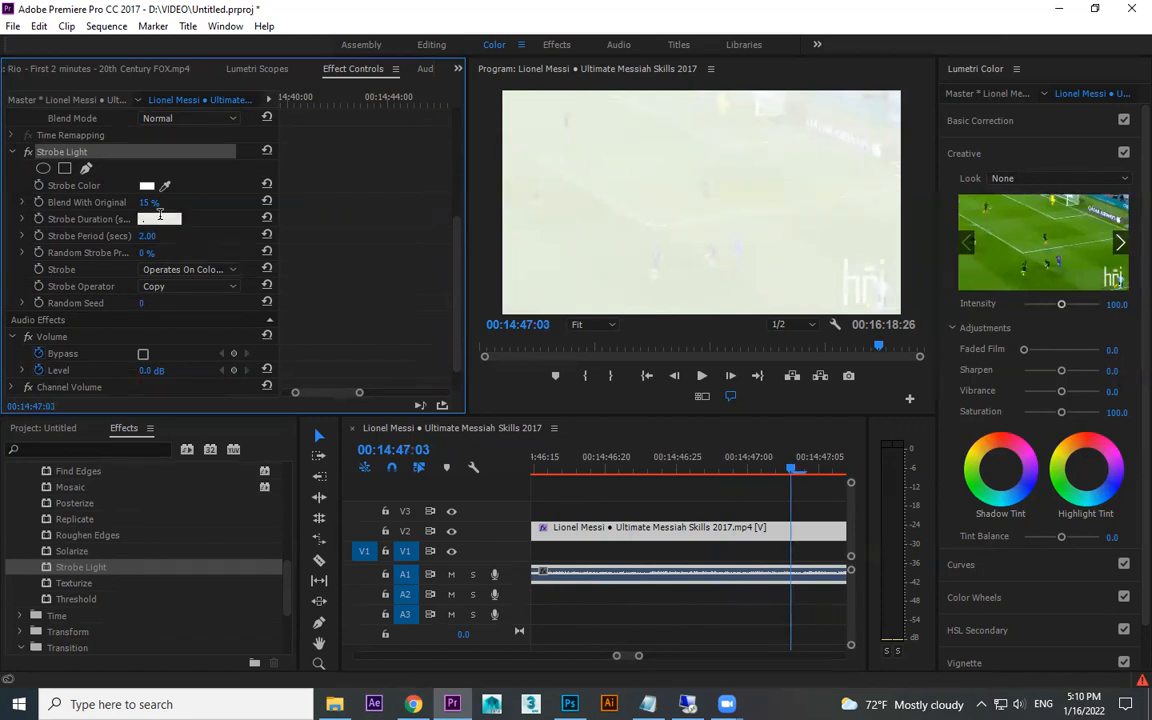
{"action": "type", "text": "2"}
{"action": "key", "text": "Return"}
{"action": "key", "text": "space"}
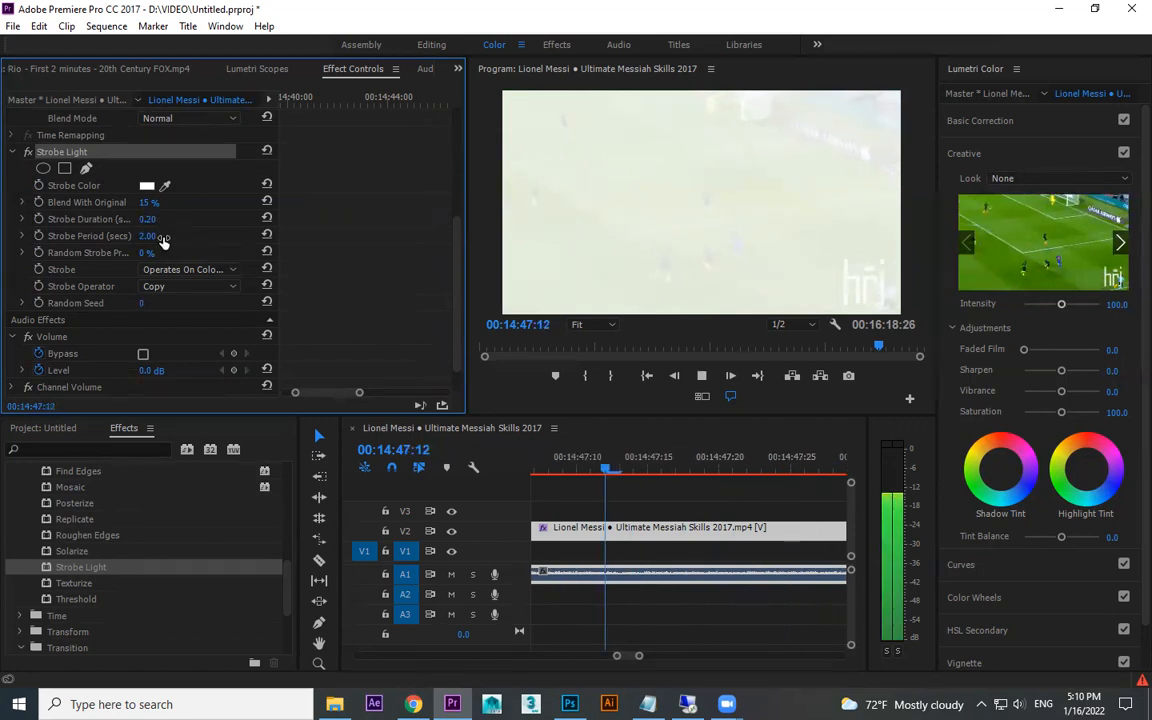
{"action": "key", "text": "space"}
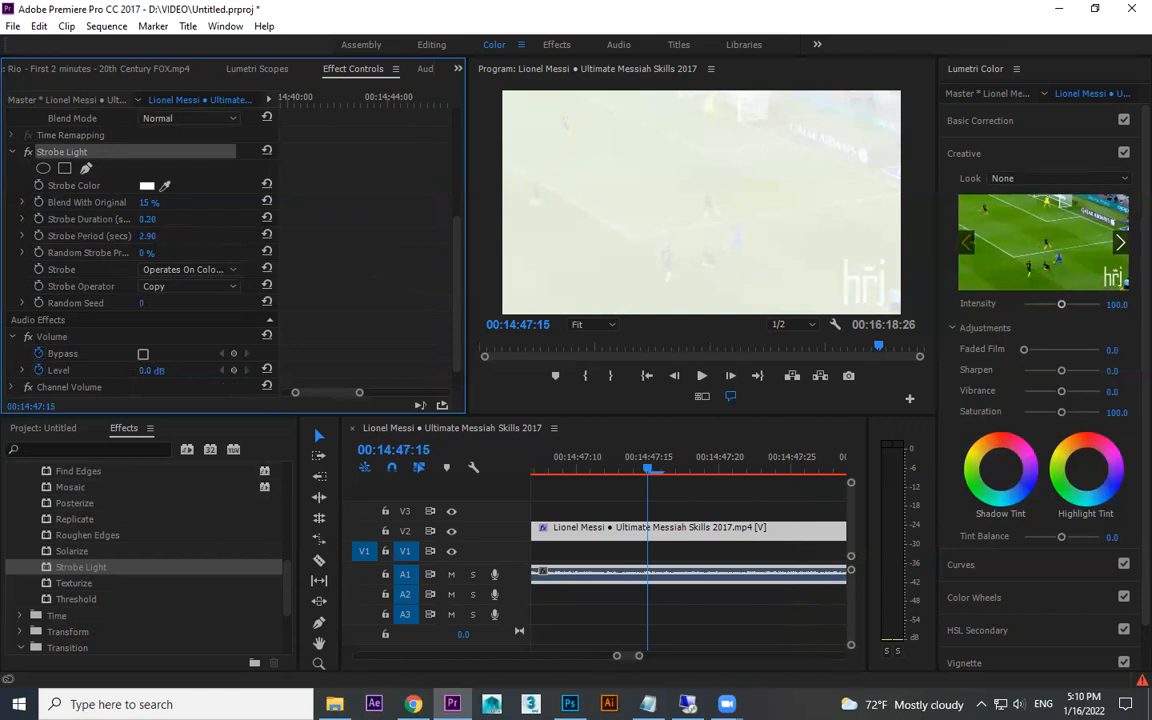
- Play the clip with Strobe Duration 1.90 and Strobe Period 0.20, and change them to 5.00 and 1.50
{"action": "left_click_drag", "start_coordinate": [147, 236], "coordinate": [166, 219]}
{"action": "key", "text": "space"}
{"action": "key", "text": "space"}
{"action": "key", "text": "space"}
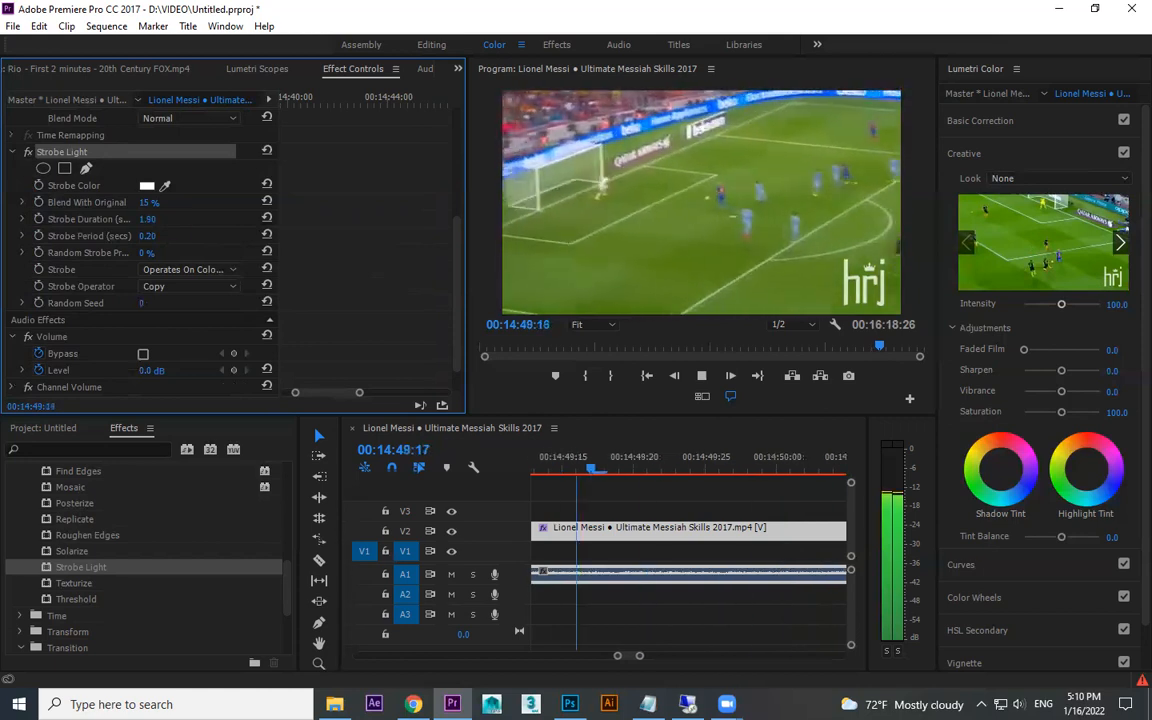
{"action": "left_click_drag", "start_coordinate": [147, 219], "coordinate": [181, 218]}
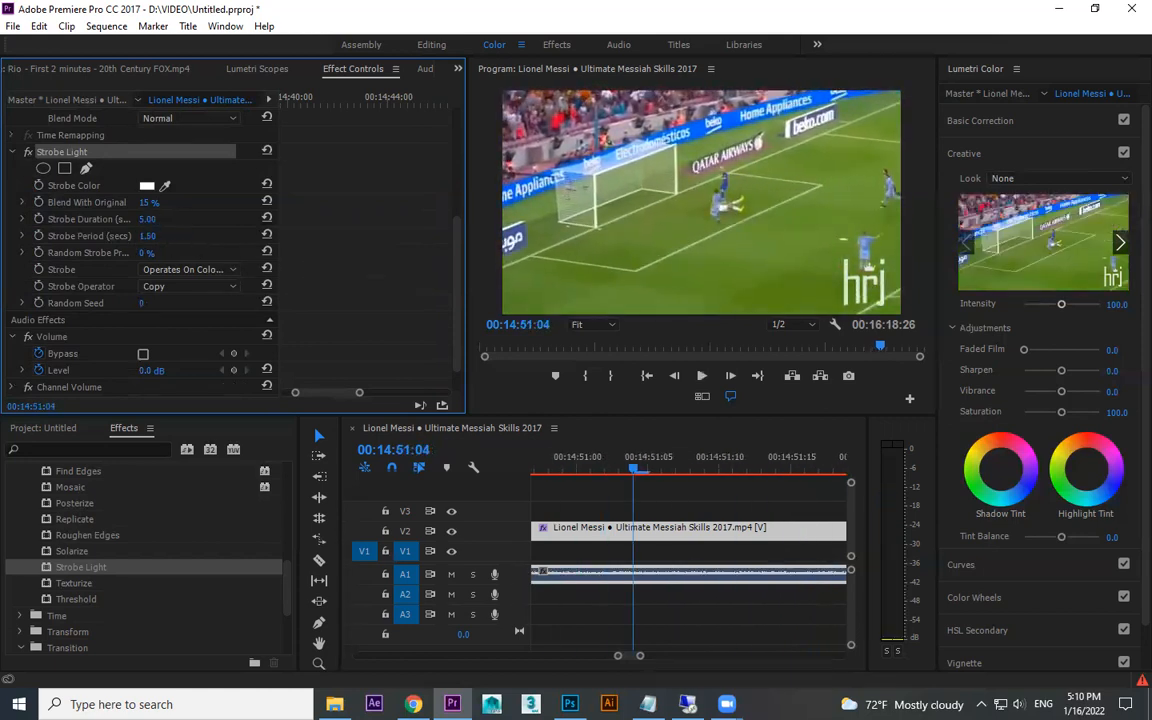
- Set Blend With Original to 38 %, Strobe Duration to 0.60 and Strobe Period to 2.30, and play the clip
{"action": "left_click_drag", "start_coordinate": [147, 235], "coordinate": [122, 235]}
{"action": "key", "text": "space"}
{"action": "key", "text": "space"}
{"action": "key", "text": "space"}
{"action": "key", "text": "space"}
{"action": "key", "text": "space"}
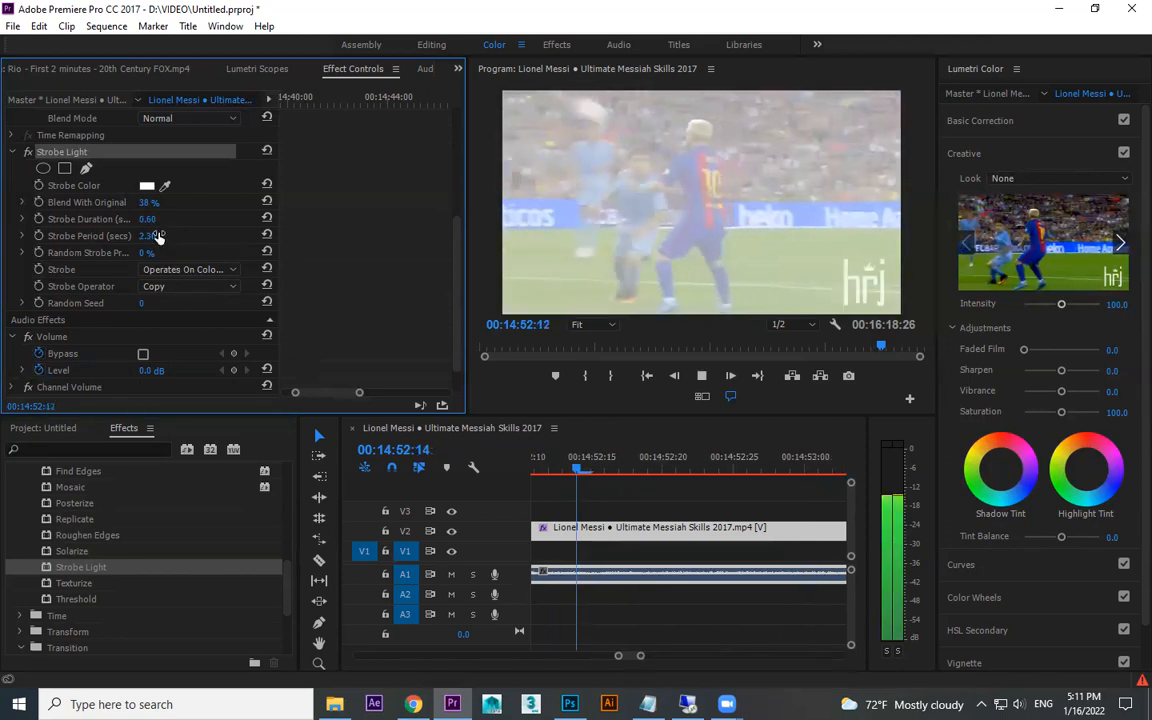
{"action": "key", "text": "space"}
{"action": "key", "text": "space"}
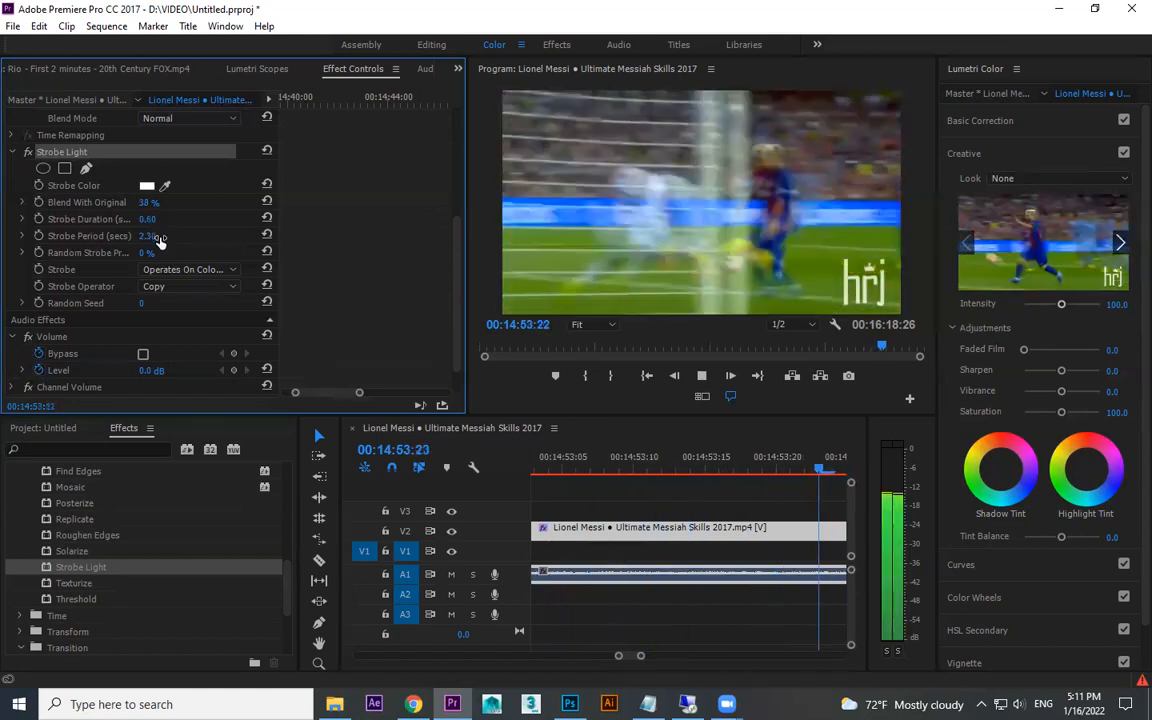
{"action": "key", "text": "space"}
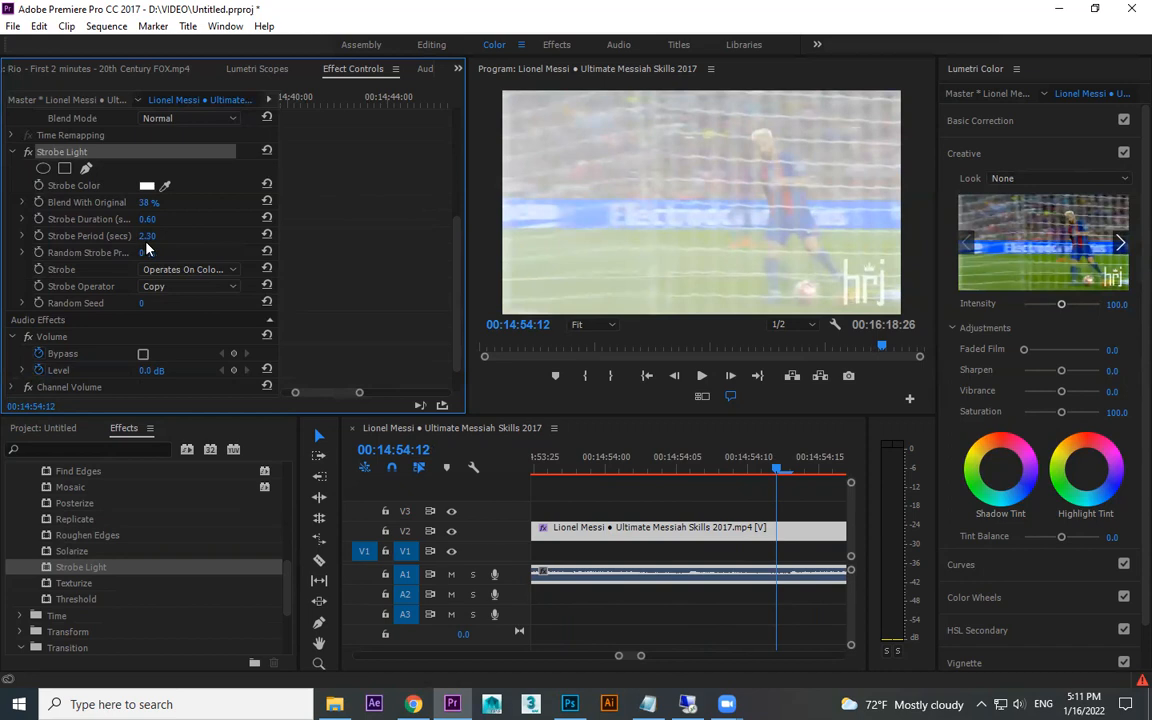
- Set the Strobe Duration to 0.5 and the Strobe Period to 1.90, playing the clip with each change
{"action": "left_click", "coordinate": [147, 220]}
{"action": "type", "text": "0.5"}
{"action": "key", "text": "Return"}
{"action": "key", "text": "space"}
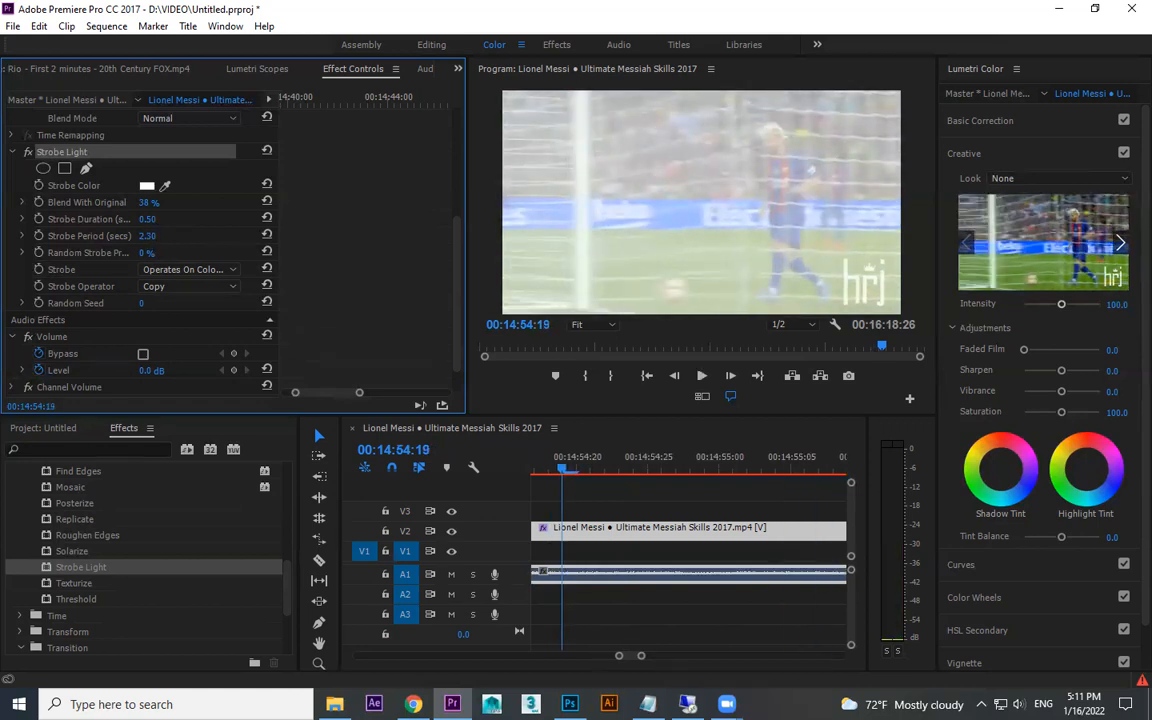
{"action": "left_click_drag", "start_coordinate": [147, 235], "coordinate": [107, 235]}
{"action": "key", "text": "space"}
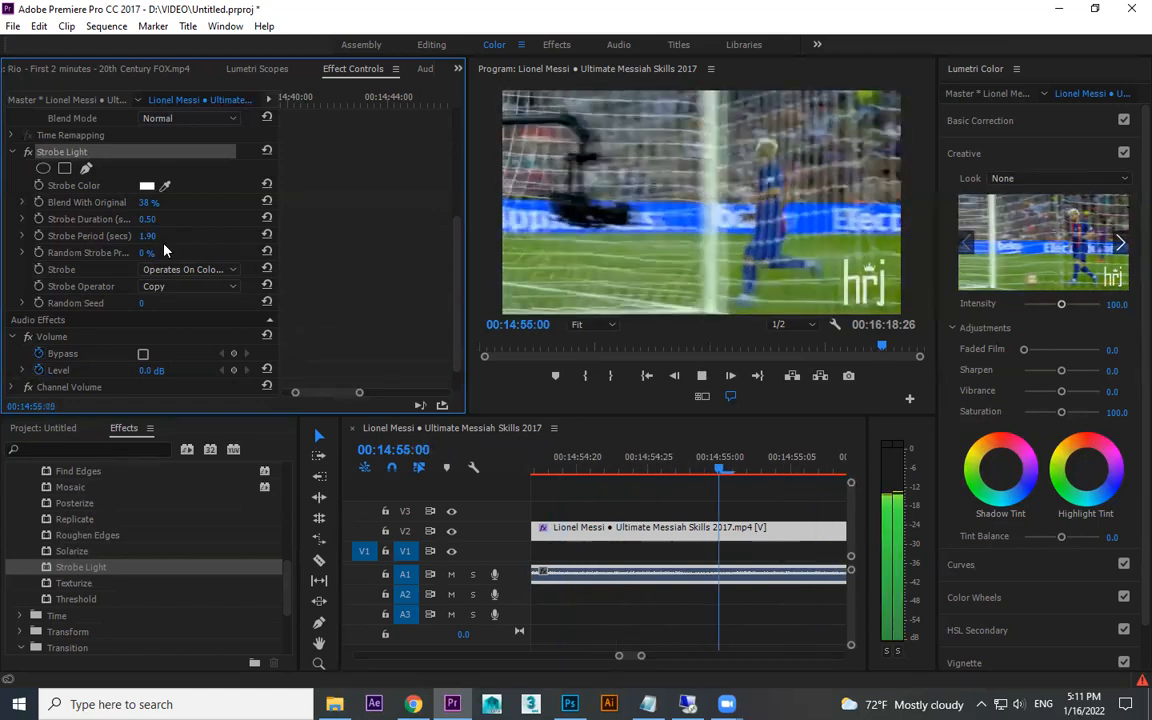
{"action": "key", "text": "space"}
- Try Strobe Periods of 0.70 and 0.40 seconds, playing the clip with each
{"action": "left_click_drag", "start_coordinate": [145, 238], "coordinate": [85, 238]}
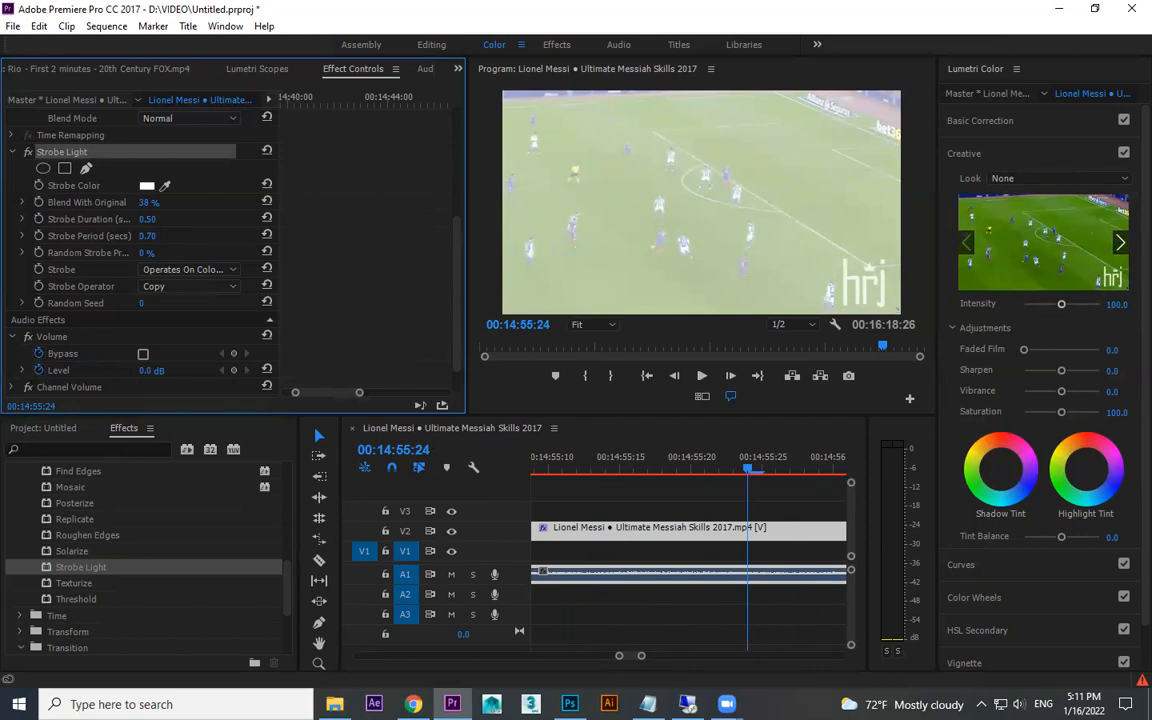
{"action": "key", "text": "space"}
{"action": "key", "text": "space"}
{"action": "left_click_drag", "start_coordinate": [151, 237], "coordinate": [187, 236]}
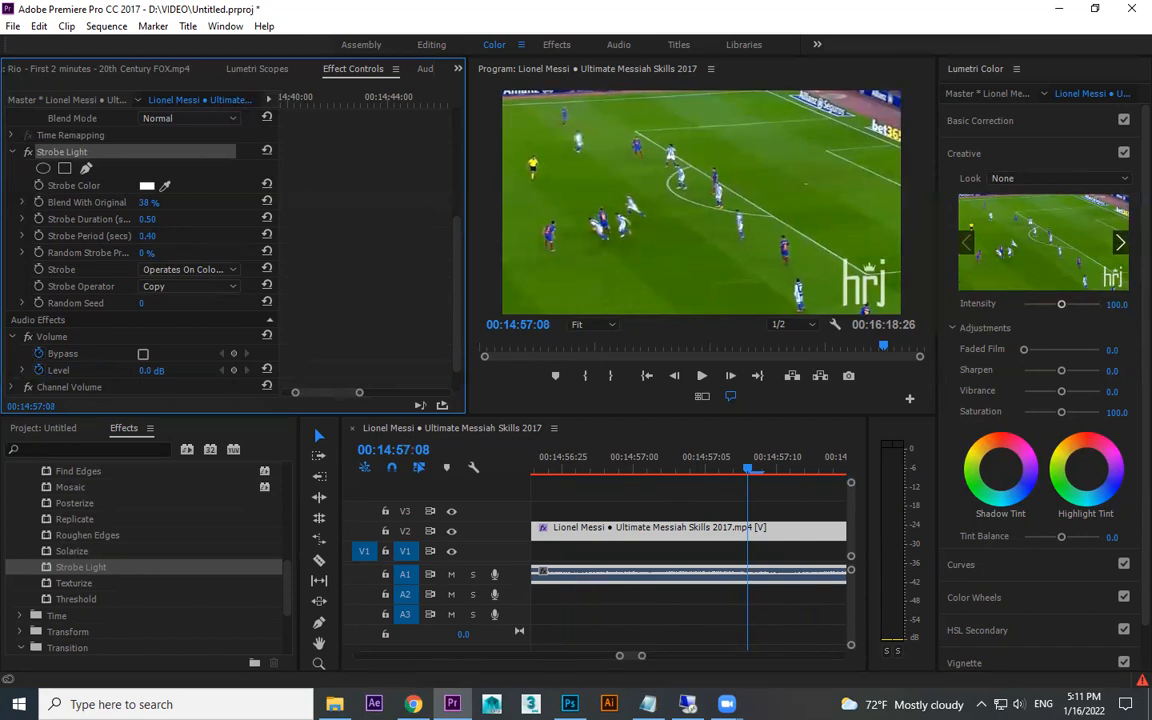
{"action": "key", "text": "space"}
{"action": "key", "text": "space"}
- Set the Strobe Period to 1.10 seconds and play the clip to judge the flashes
{"action": "mouse_move", "coordinate": [150, 235]}
{"action": "left_mouse_down"}
{"action": "mouse_move", "coordinate": [120, 235]}
{"action": "mouse_move", "coordinate": [159, 236]}
{"action": "left_mouse_up"}
{"action": "key", "text": "space"}
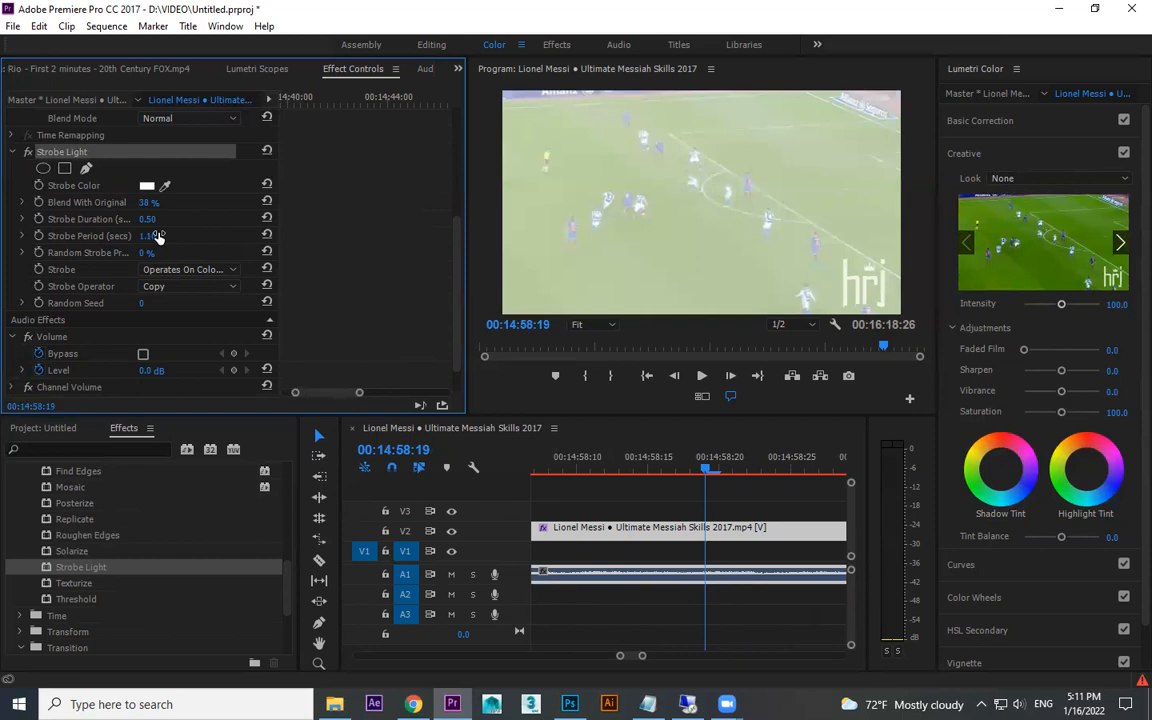
{"action": "key", "text": "space"}
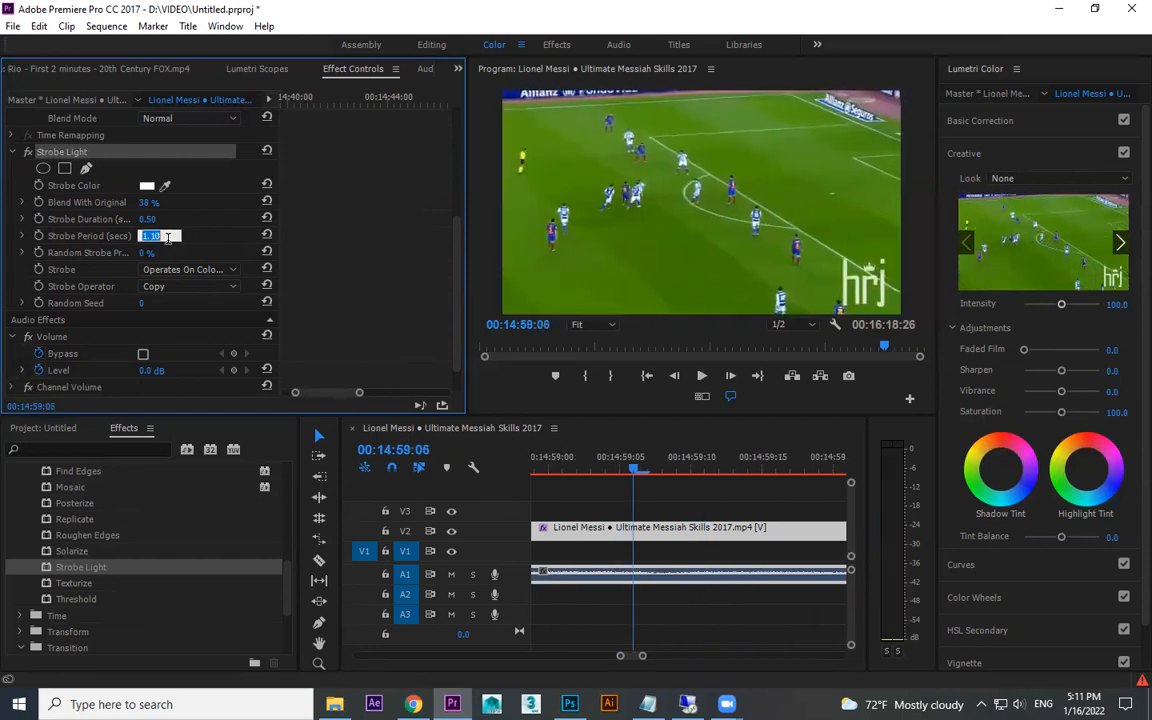
{"action": "key", "text": "space"}
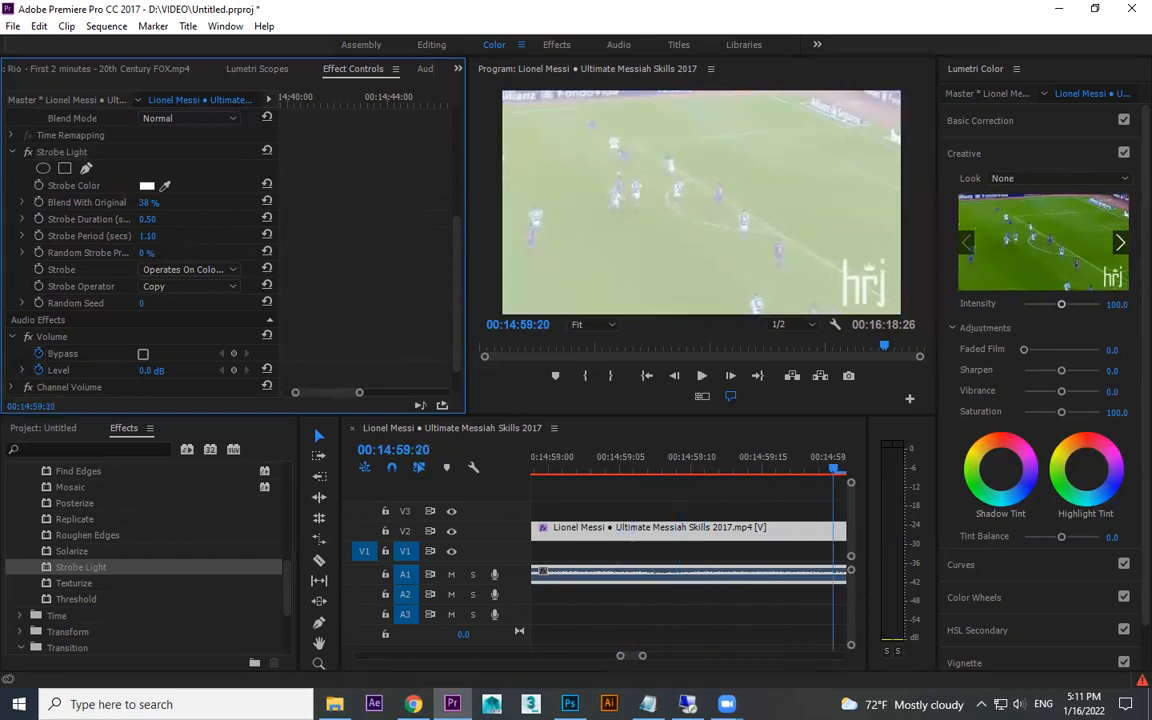
- Set the Strobe Period to 0.80, play the clip, and reduce the Strobe Duration to 0.20
{"action": "left_click_drag", "start_coordinate": [155, 238], "coordinate": [205, 238]}
{"action": "key", "text": "space"}
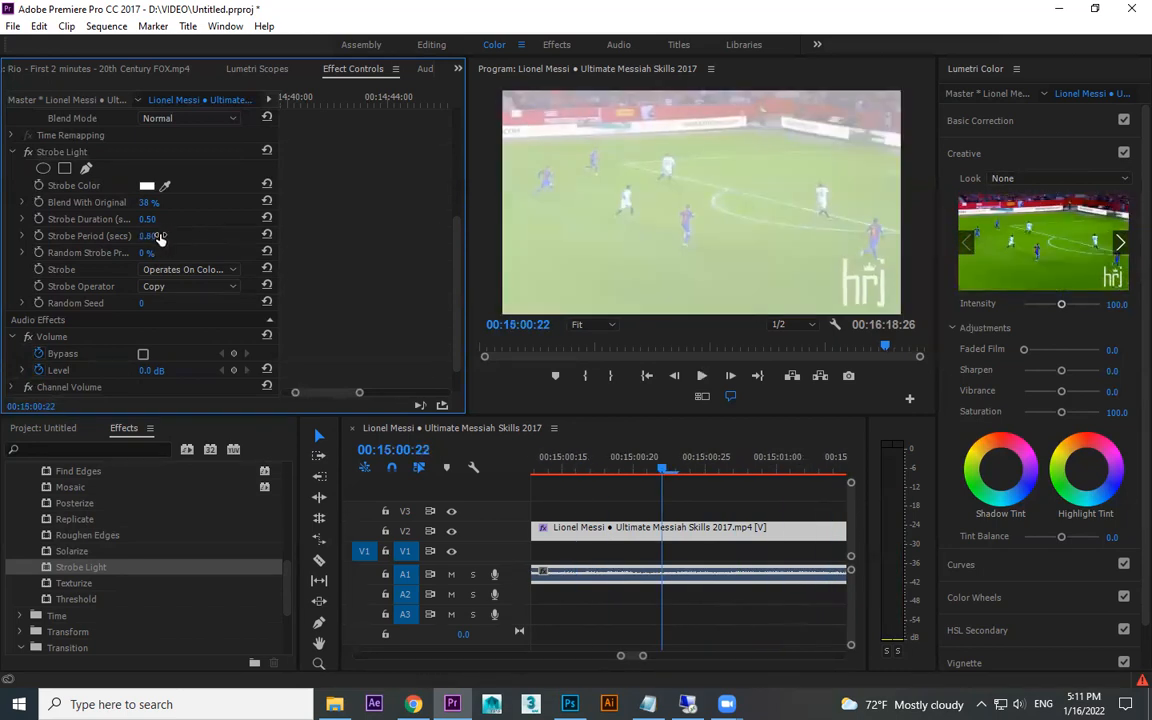
{"action": "key", "text": "space"}
{"action": "key", "text": "space"}
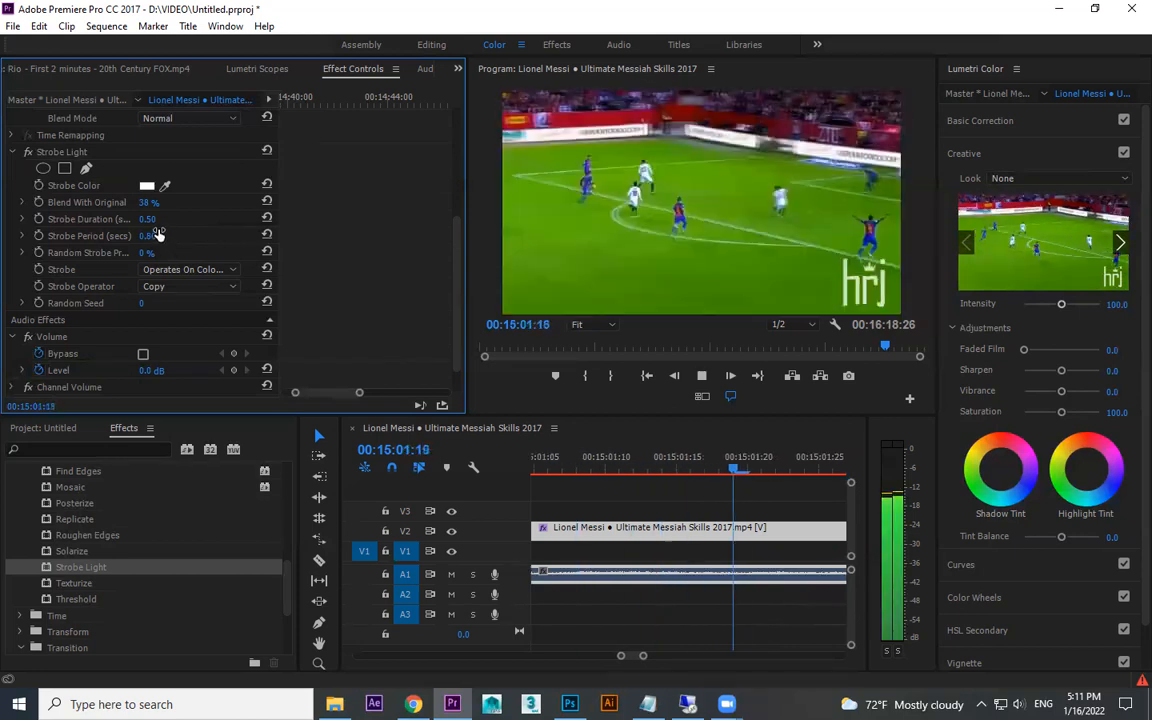
{"action": "mouse_move", "coordinate": [147, 219]}
{"action": "left_mouse_down"}
{"action": "mouse_move", "coordinate": [175, 219]}
{"action": "mouse_move", "coordinate": [141, 219]}
{"action": "left_mouse_up"}
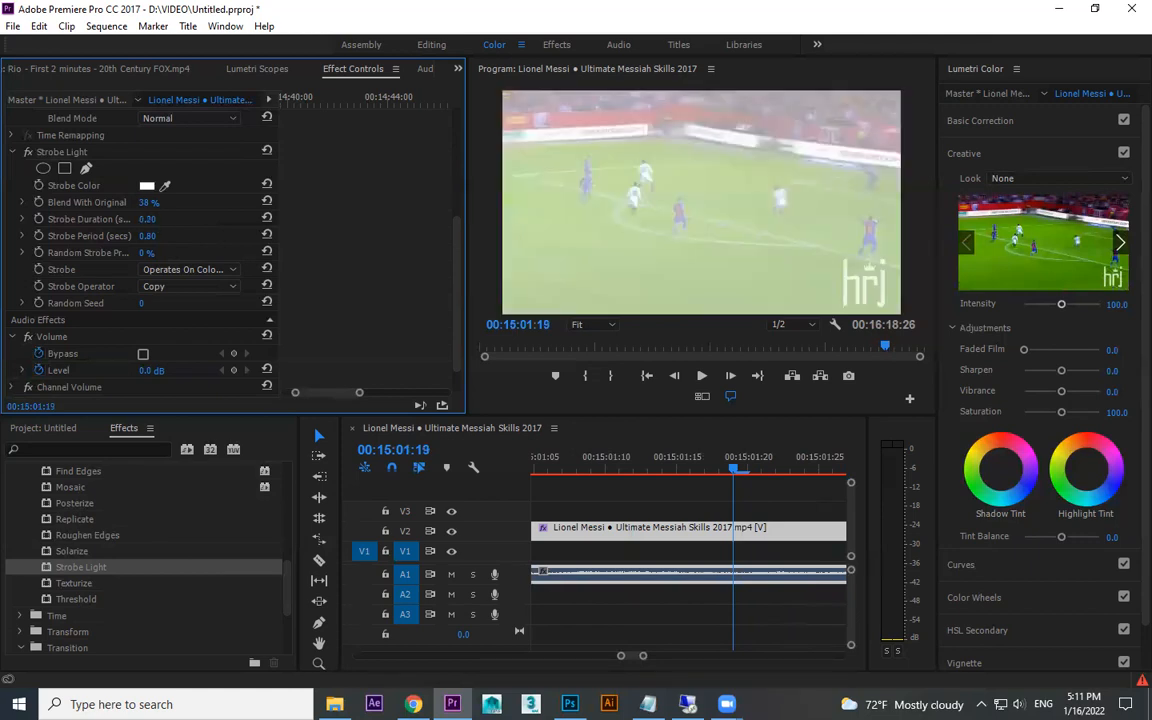
- Play the clip, set the Strobe Duration to 0.10, and play it again to compare the flashes
{"action": "key", "text": "space"}
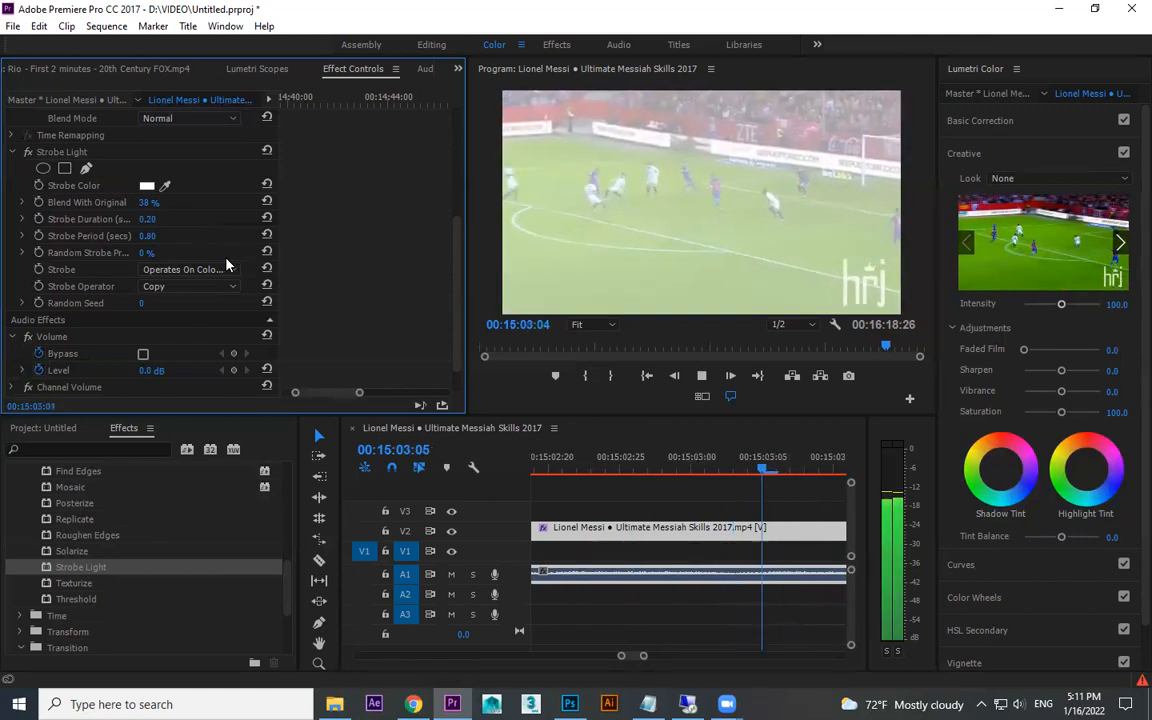
{"action": "key", "text": "space"}
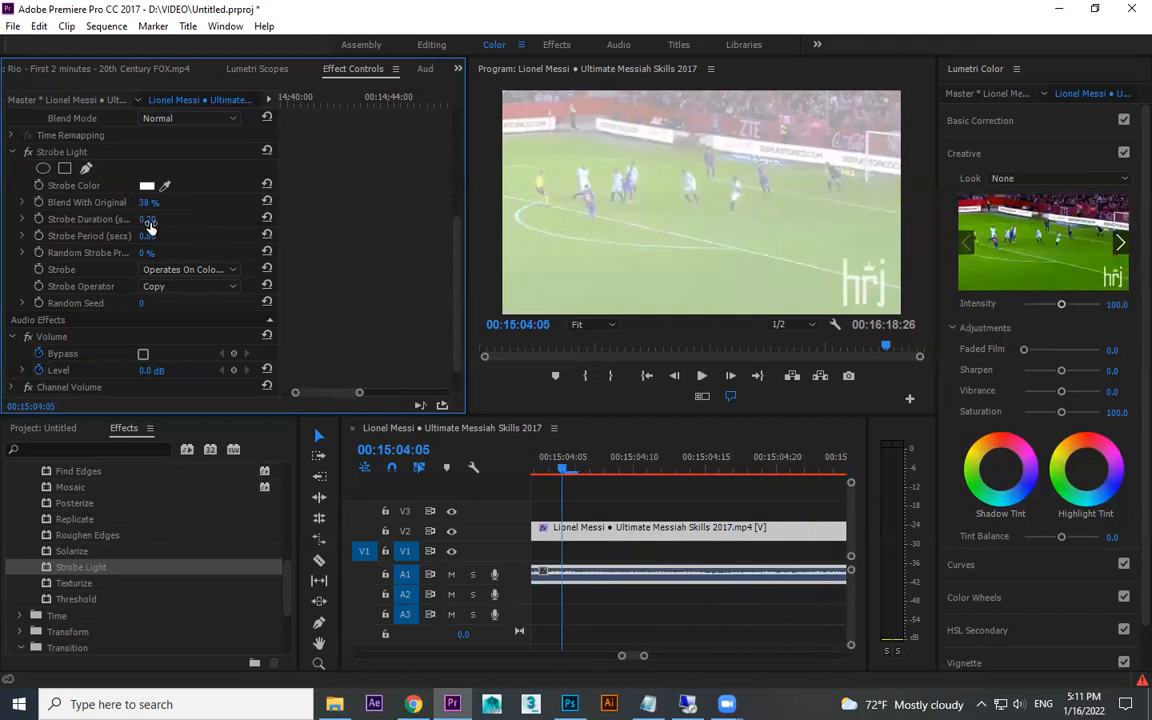
{"action": "left_click", "coordinate": [150, 219]}
{"action": "type", "text": ".1"}
{"action": "key", "text": "Return"}
{"action": "key", "text": "space"}
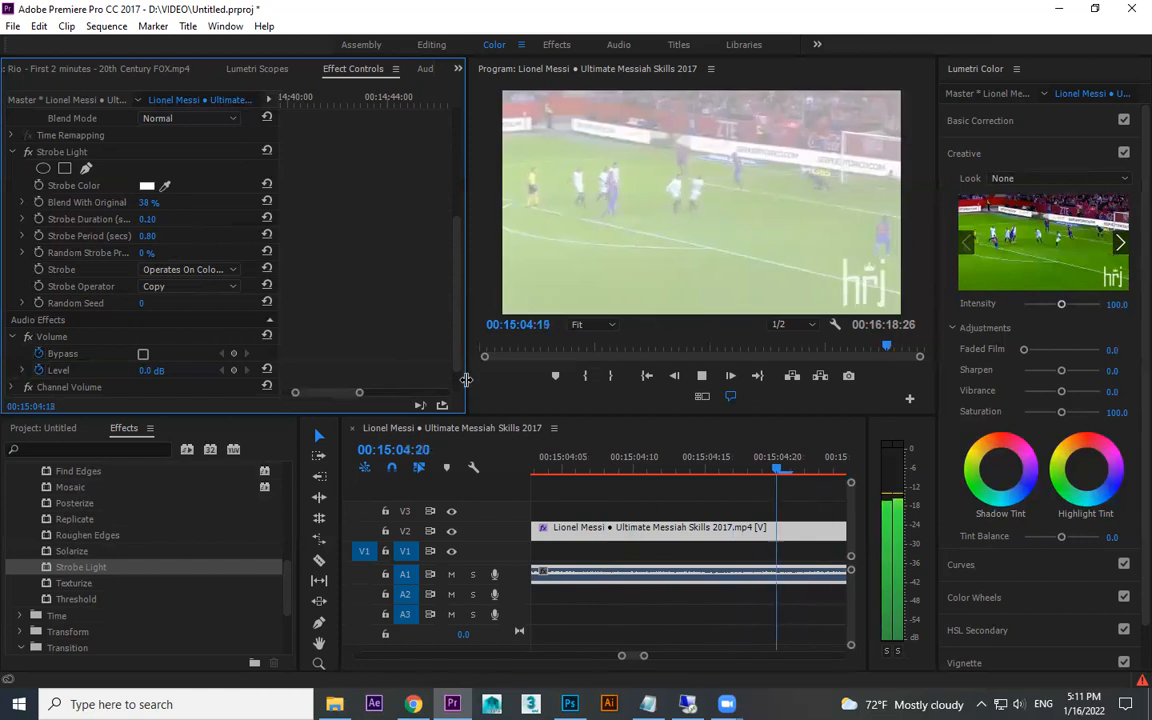
{"action": "key", "text": "space"}
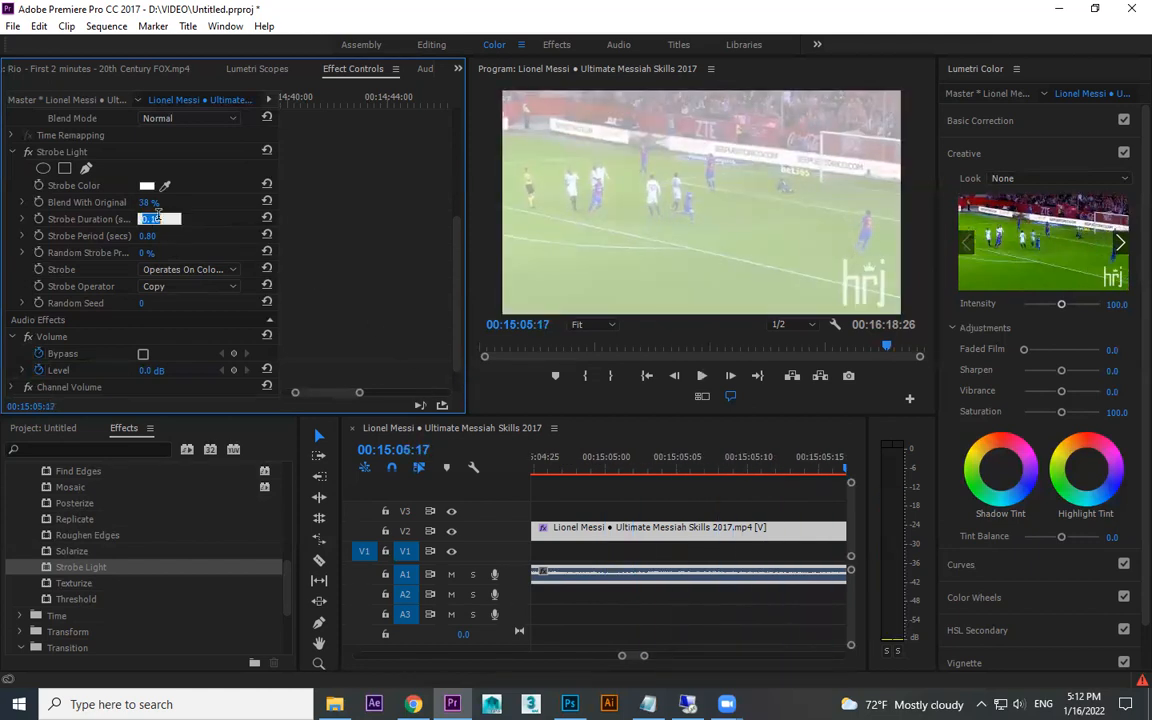
- Try Strobe Durations of 0.08 and 0.02 seconds, playing the clip with each
{"action": "key", "text": "Return"}
{"action": "key", "text": "space"}
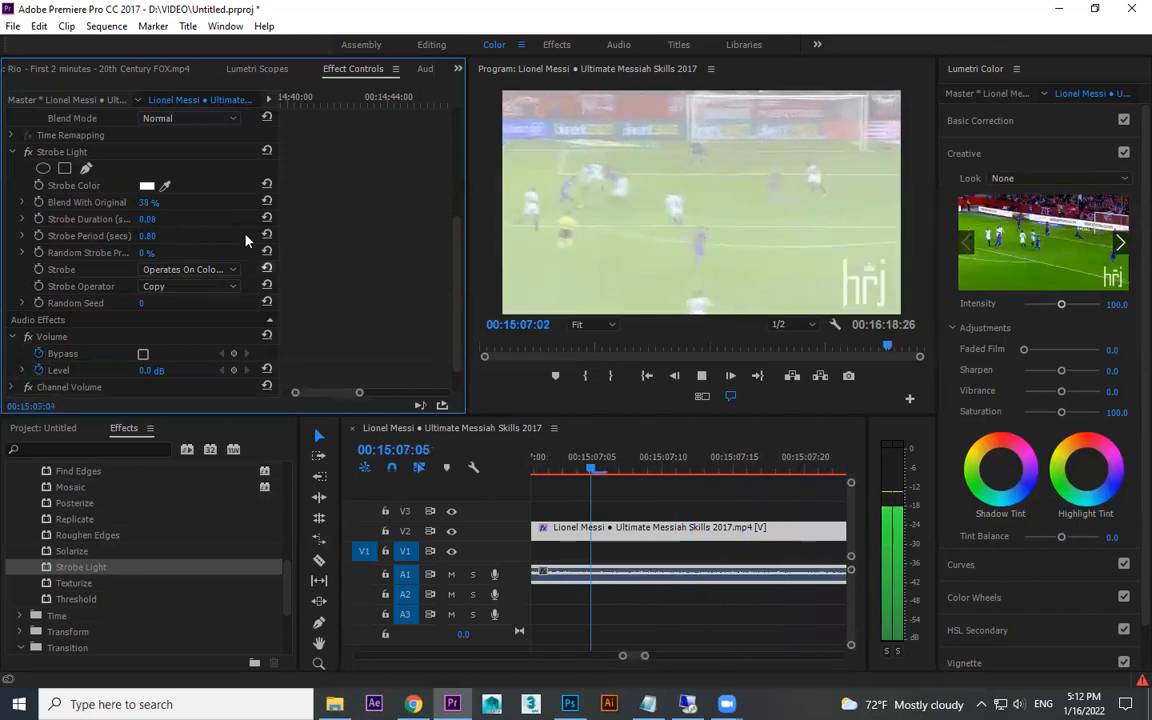
{"action": "key", "text": "space"}
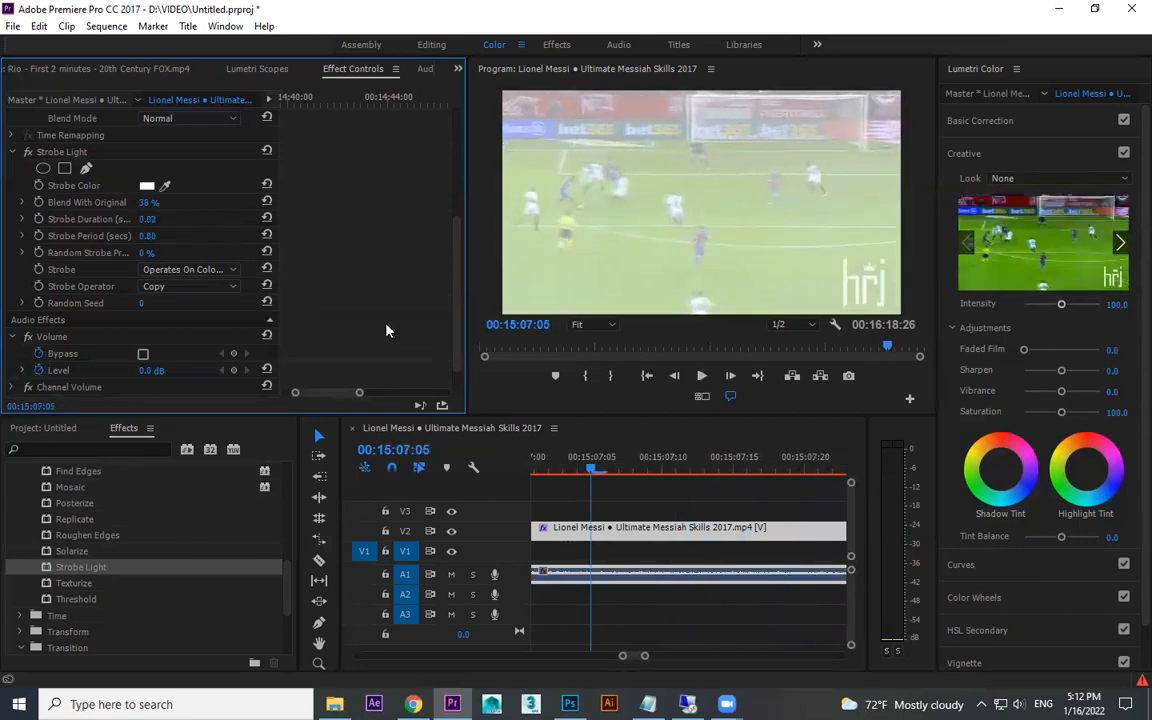
{"action": "key", "text": "space"}
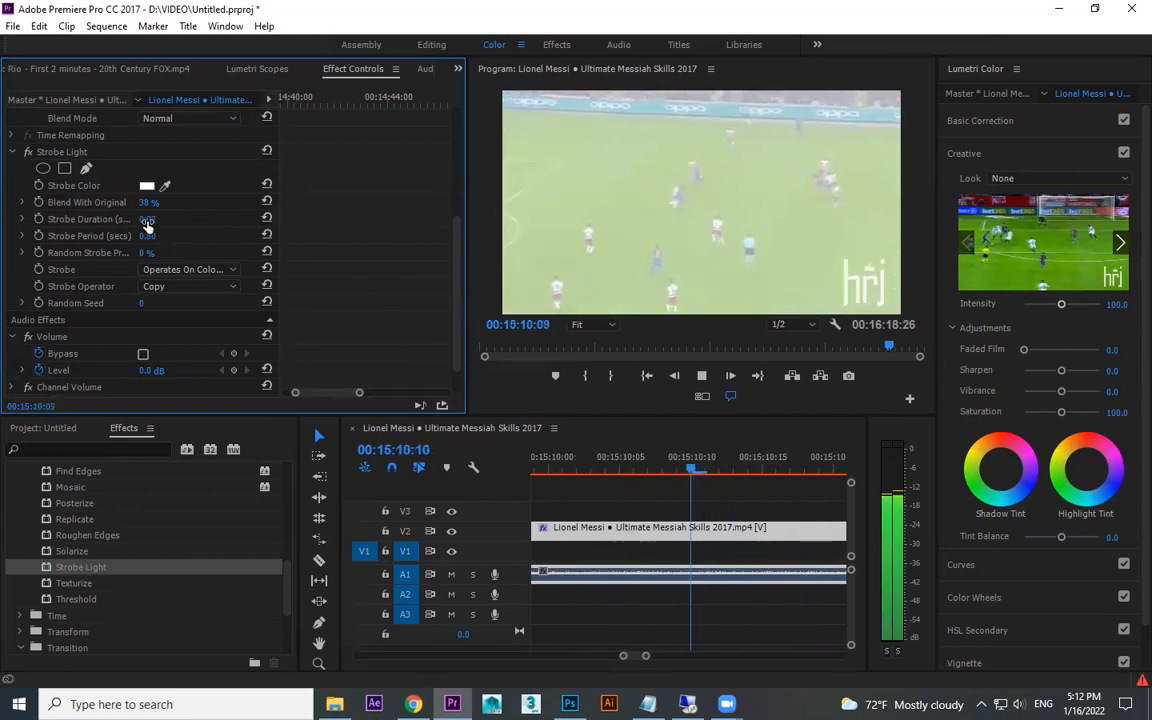
{"action": "key", "text": "space"}
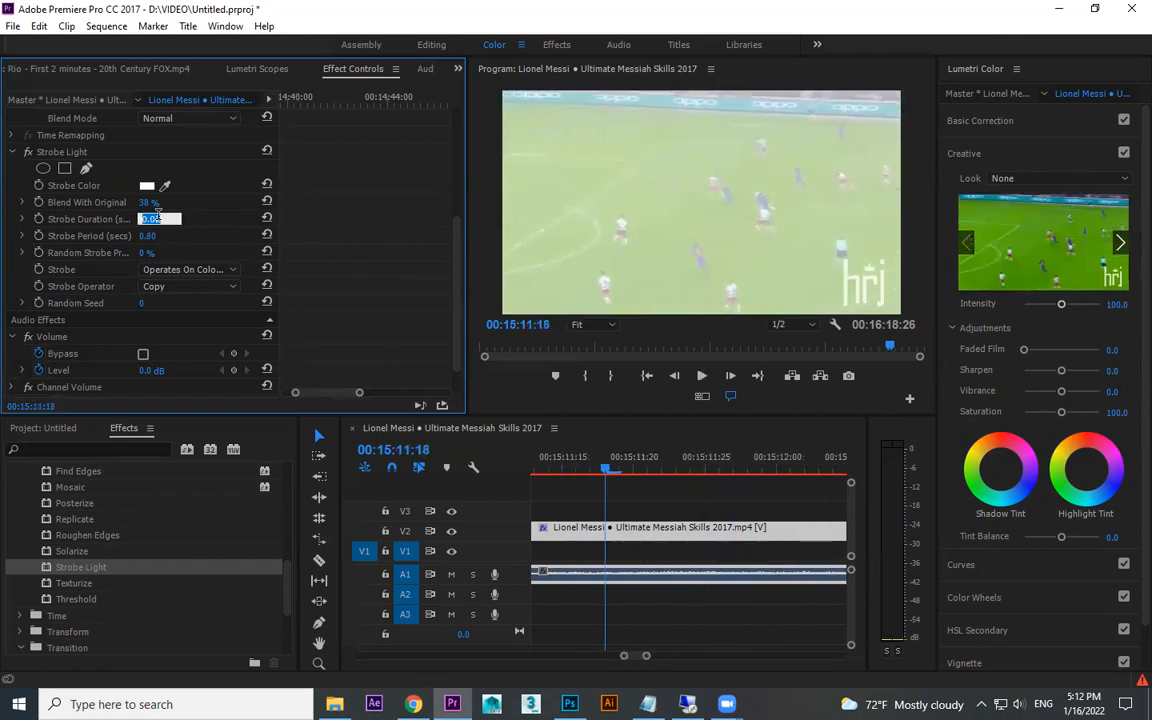
- Set the Strobe Duration to 0.05 and play the clip
{"action": "type", "text": "5"}
{"action": "key", "text": "Return"}
{"action": "key", "text": "space"}
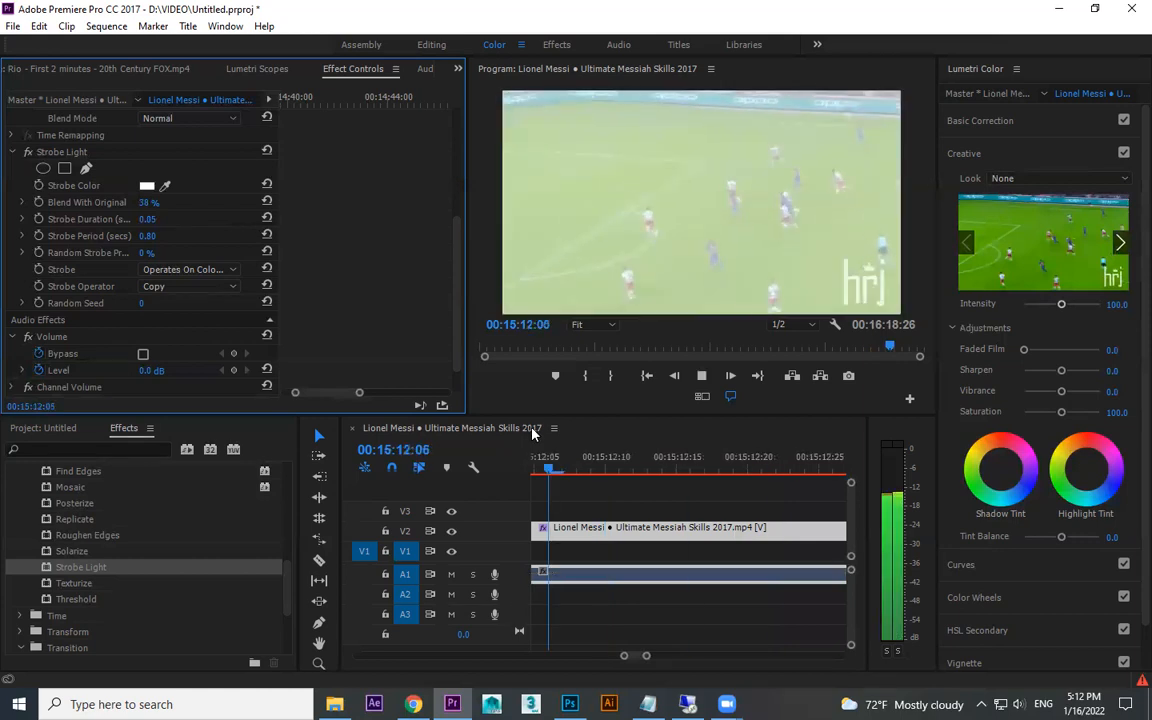
{"action": "key", "text": "space"}
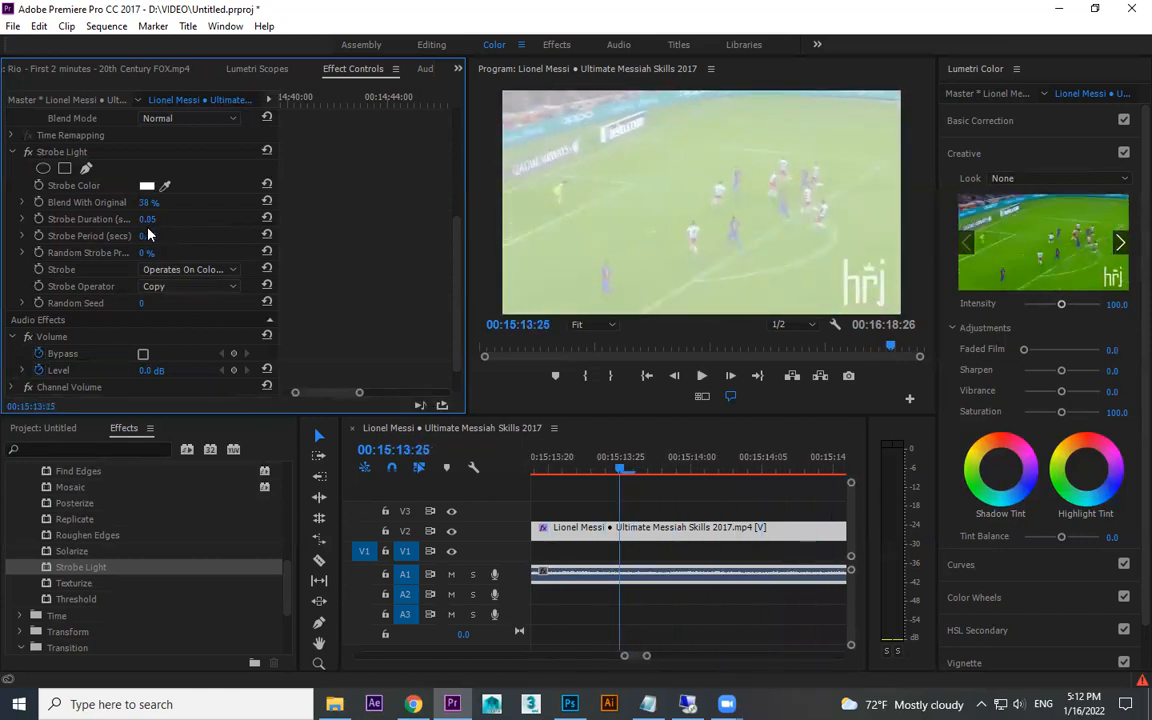
- Set the Strobe Period to 0.10 seconds and play the clip to check the rapid flashes
{"action": "key", "text": "Return"}
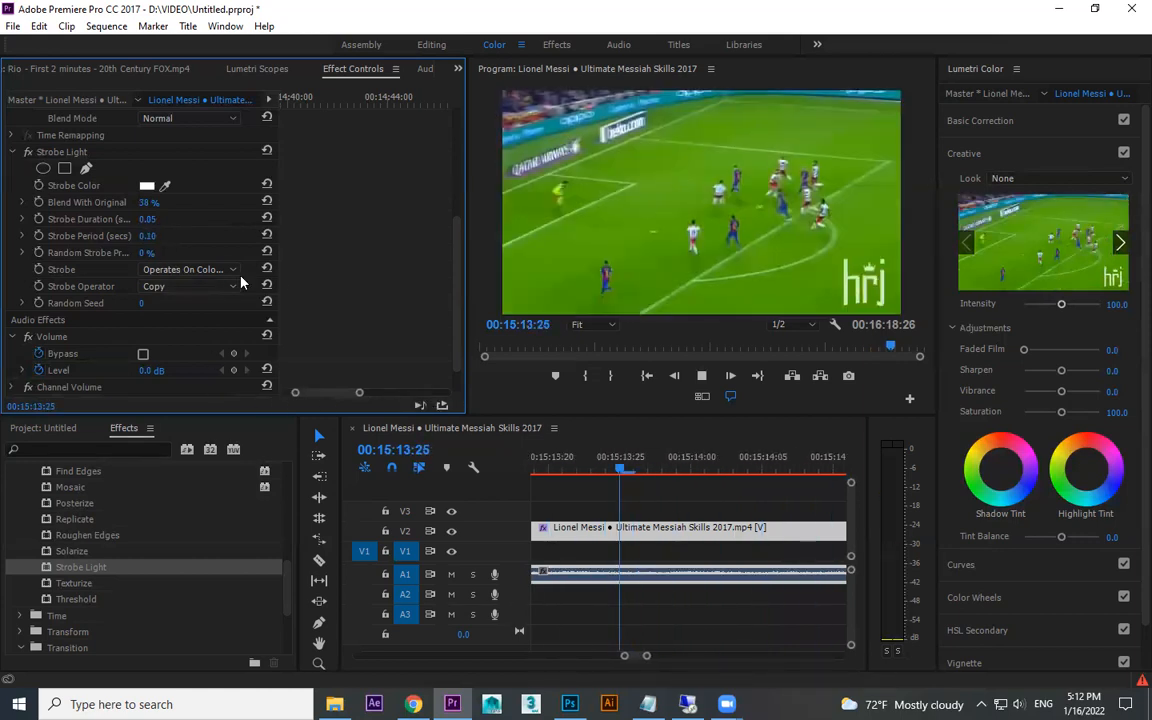
{"action": "key", "text": "space"}
{"action": "key", "text": "space"}
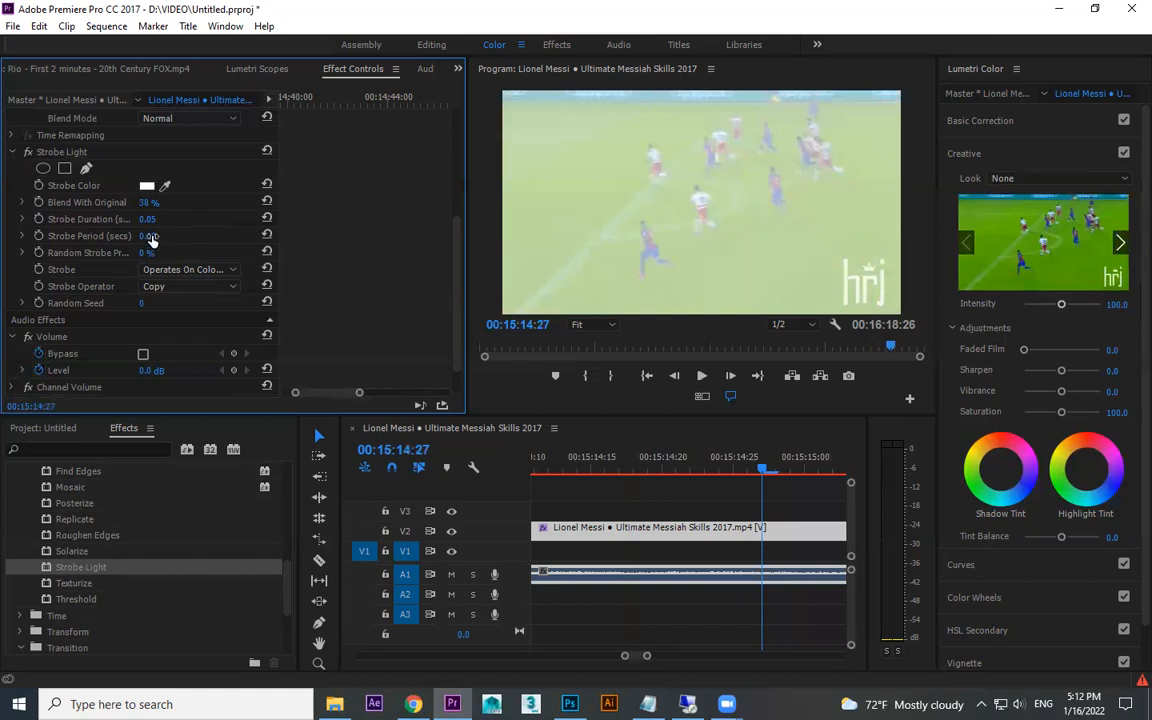
{"action": "key", "text": "space"}
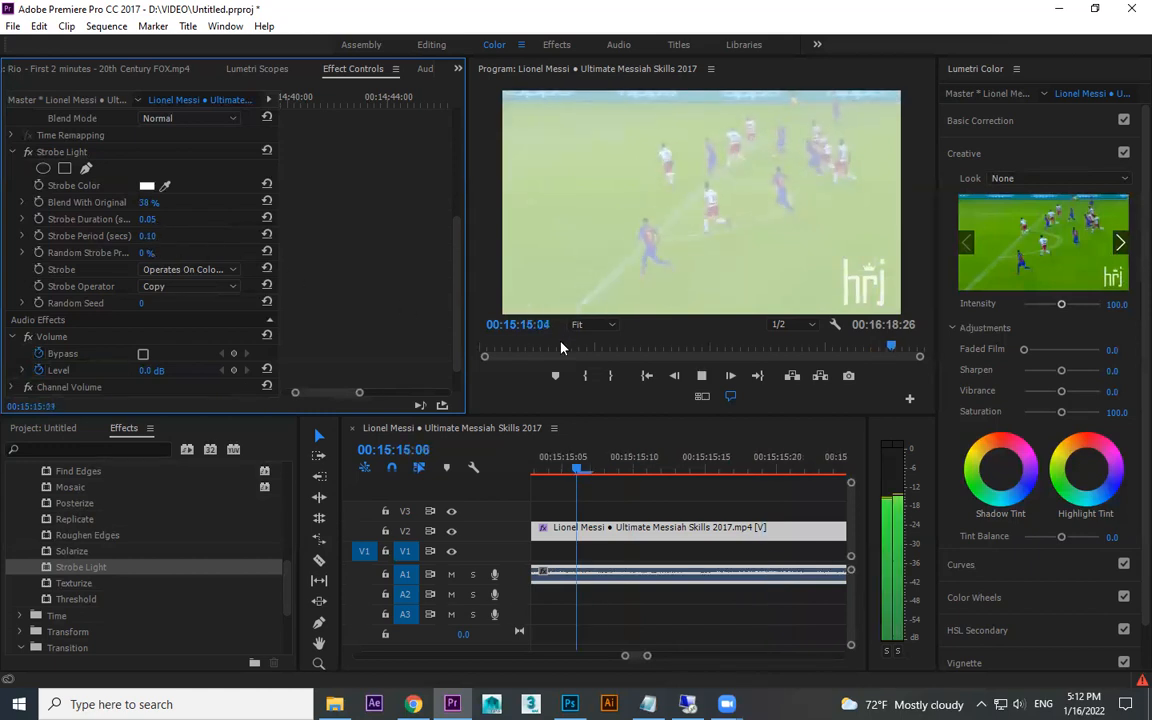
{"action": "key", "text": "space"}
- Replay the clip from about 00:15:15:00 to examine the fast strobe effect
{"action": "left_click", "coordinate": [566, 469]}
{"action": "key", "text": "minus"}
{"action": "key", "text": "minus"}
{"action": "left_click", "coordinate": [569, 469]}
{"action": "key", "text": "space"}
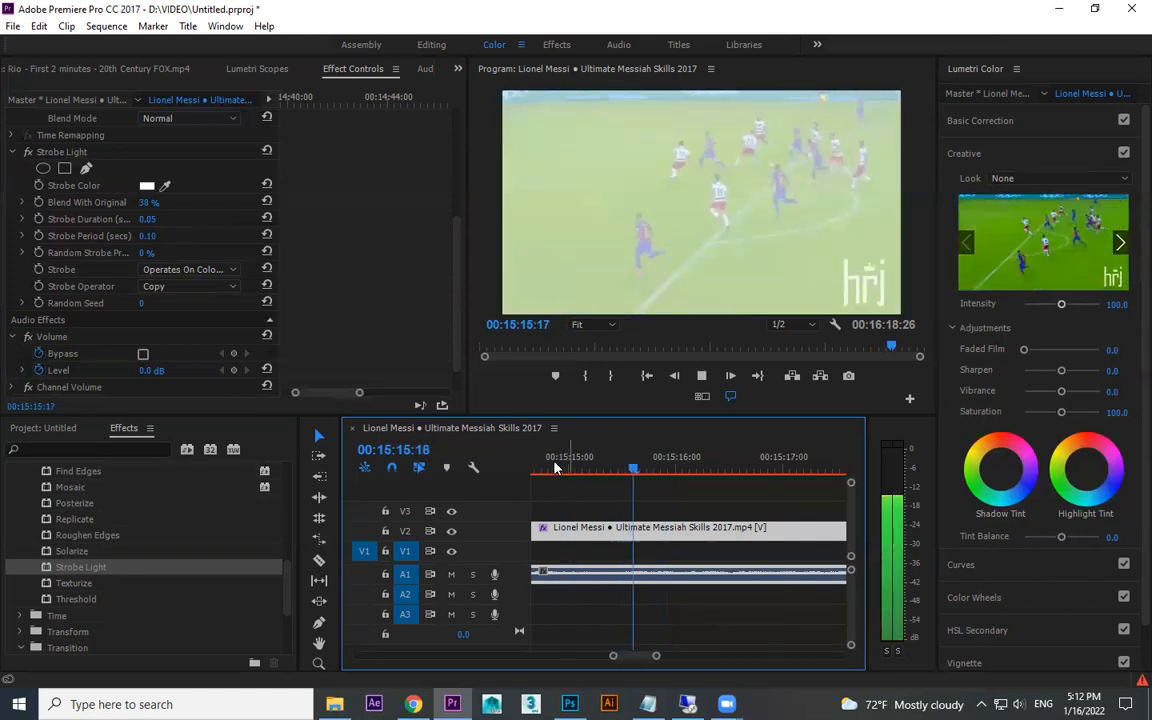
{"action": "key", "text": "space"}
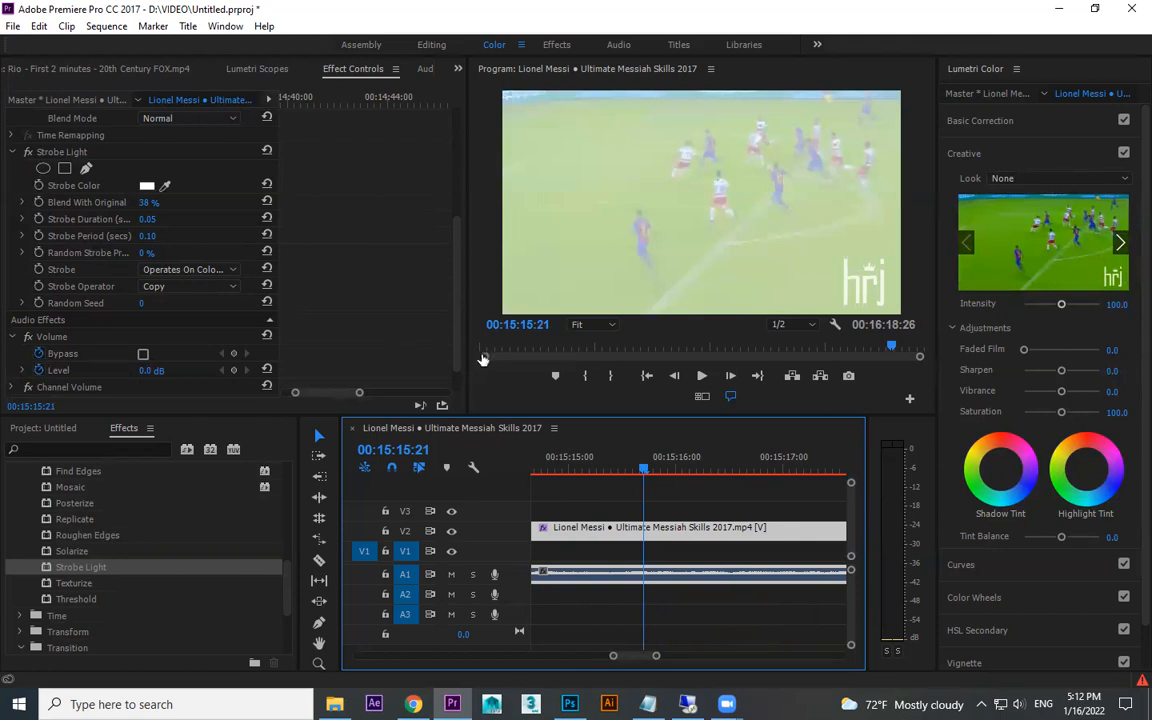
{"action": "key", "text": "space"}
{"action": "key", "text": "space"}
- Split the football clip with the Razor tool shortly after 00:15:16:00 and 00:15:17:00 to isolate a short middle segment
{"action": "key", "text": "c"}
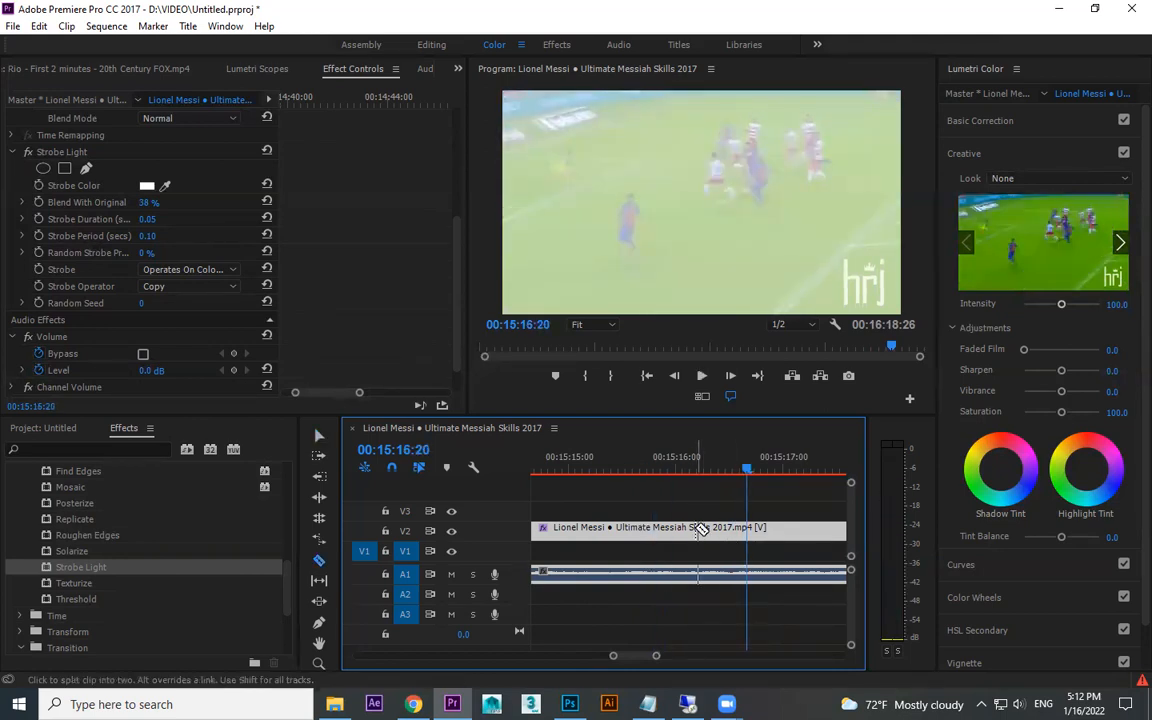
{"action": "left_click", "coordinate": [699, 529]}
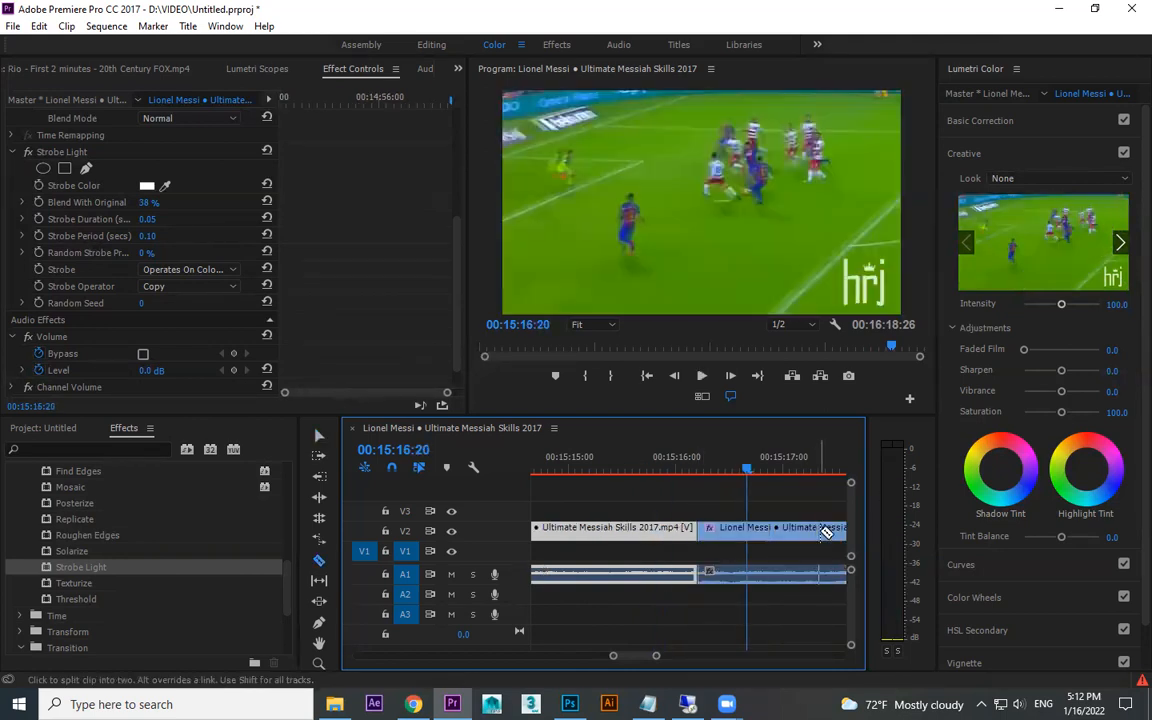
{"action": "left_click", "coordinate": [660, 465]}
{"action": "key", "text": "v"}
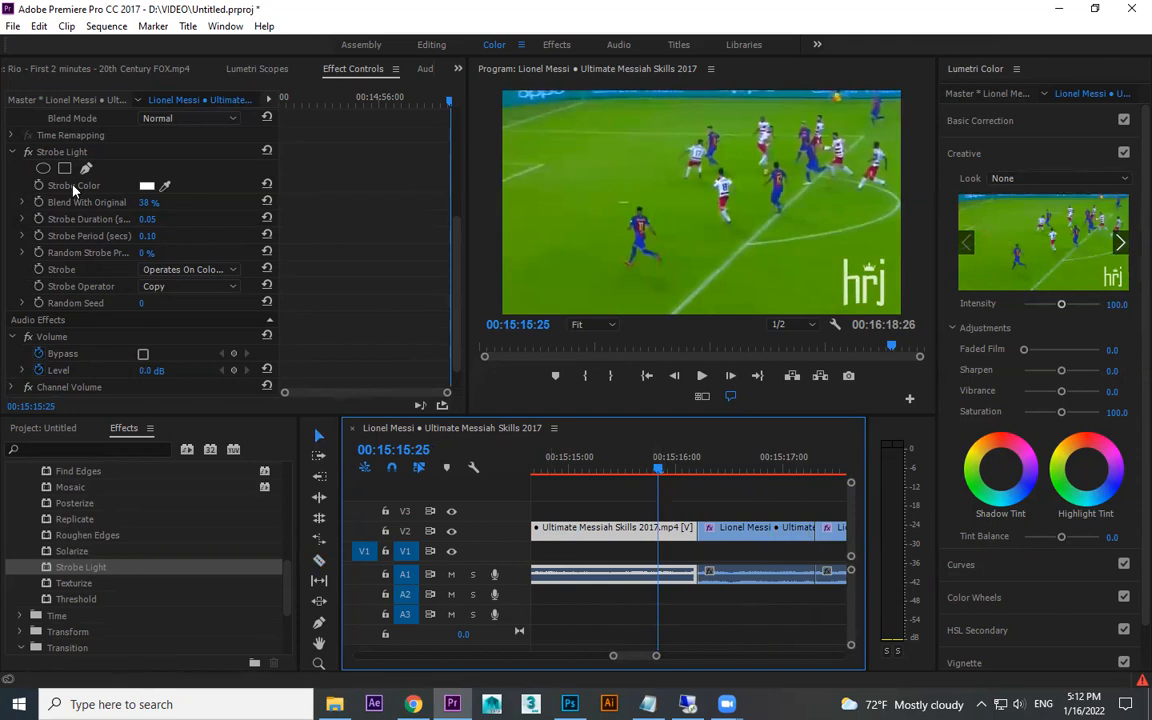
- Delete the Strobe Light effect from the segments before and after the short middle one and play across the cuts
{"action": "left_click", "coordinate": [62, 154]}
{"action": "key", "text": "Delete"}
{"action": "left_click", "coordinate": [833, 533]}
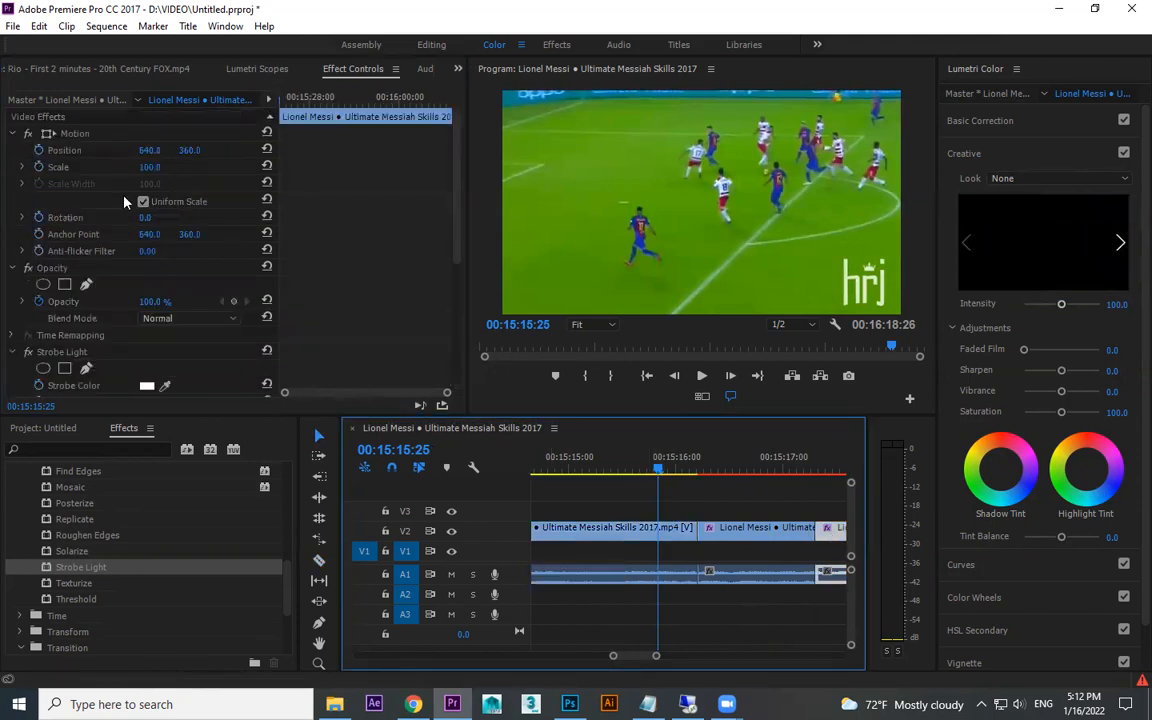
{"action": "left_click", "coordinate": [55, 268]}
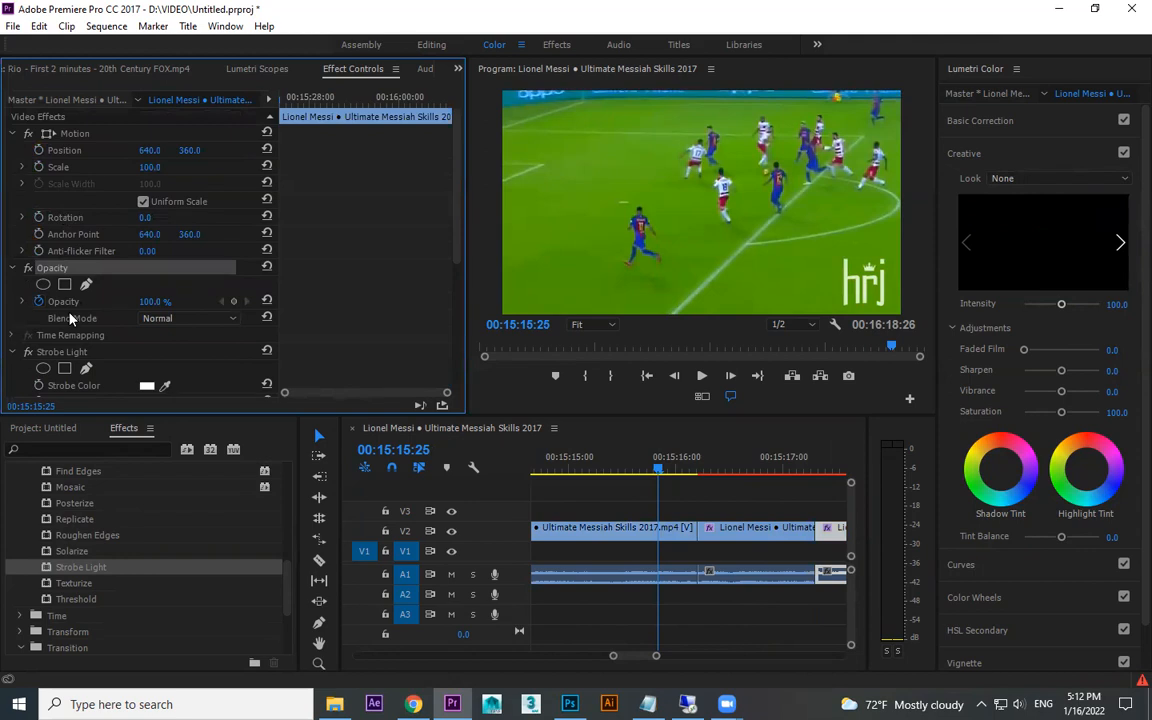
{"action": "left_click", "coordinate": [87, 353]}
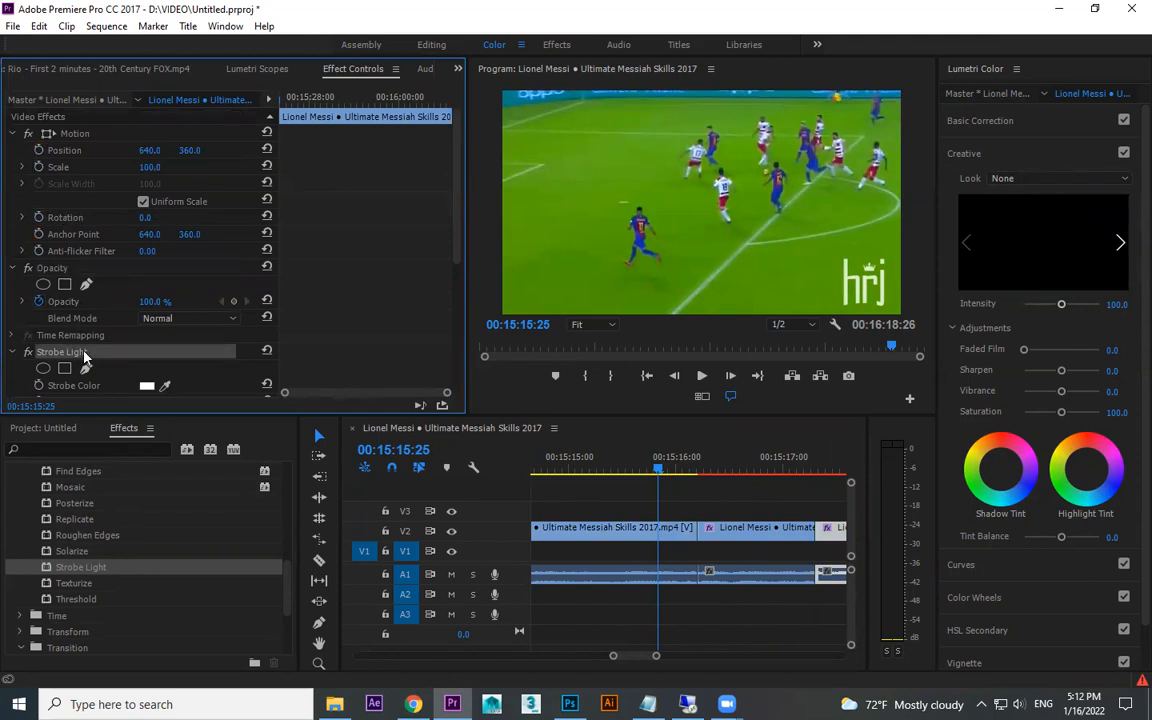
{"action": "key", "text": "Delete"}
{"action": "key", "text": "space"}
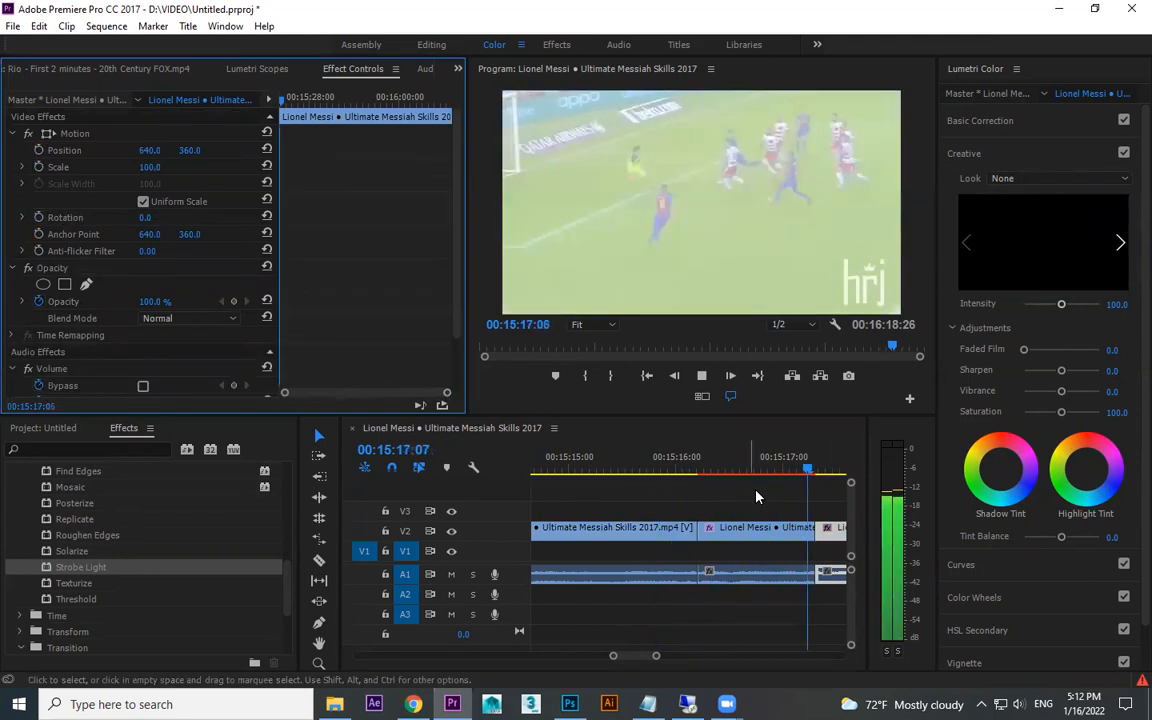
- Replace the Strobe Light effect on the short middle segment with Texturize and show its settings
{"action": "left_click", "coordinate": [755, 530]}
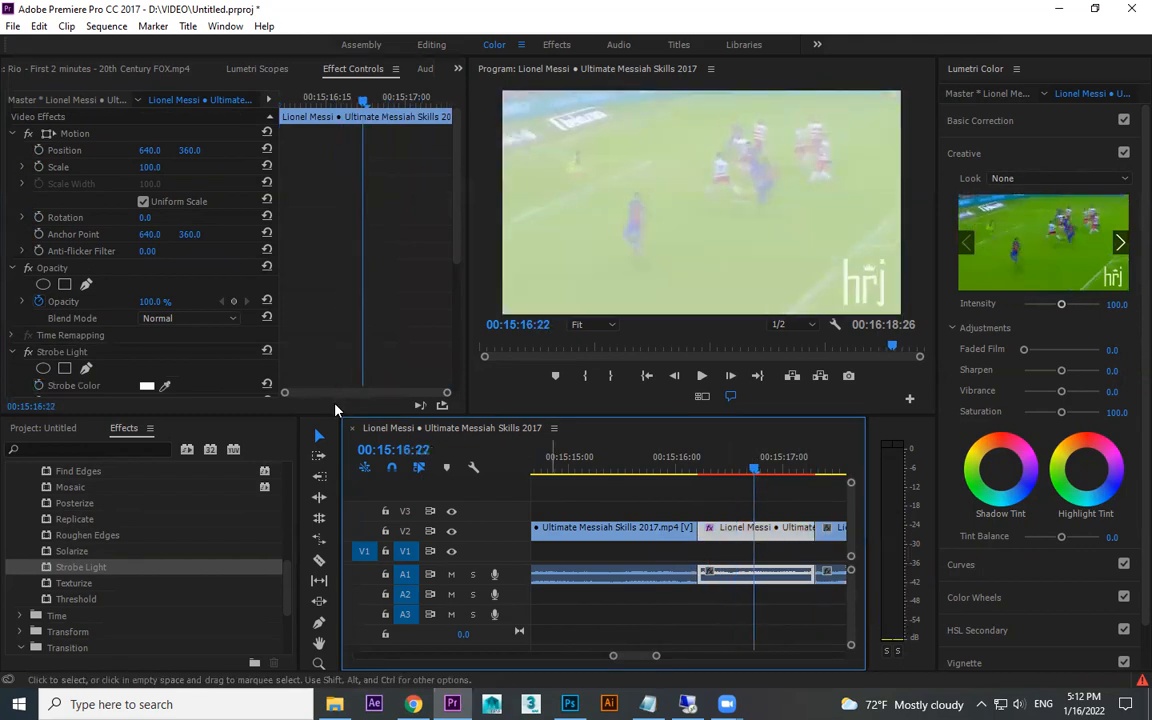
{"action": "left_click_drag", "start_coordinate": [455, 260], "coordinate": [455, 340]}
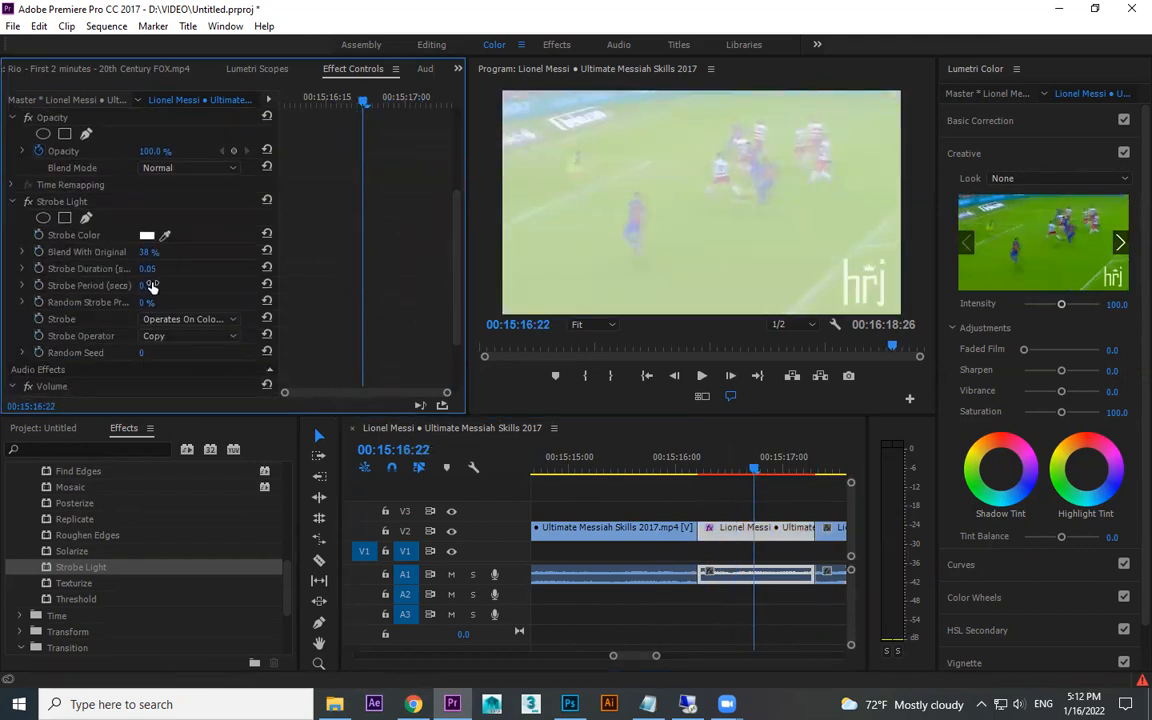
{"action": "left_click_drag", "start_coordinate": [151, 285], "coordinate": [155, 285]}
{"action": "left_click", "coordinate": [82, 202]}
{"action": "key", "text": "Delete"}
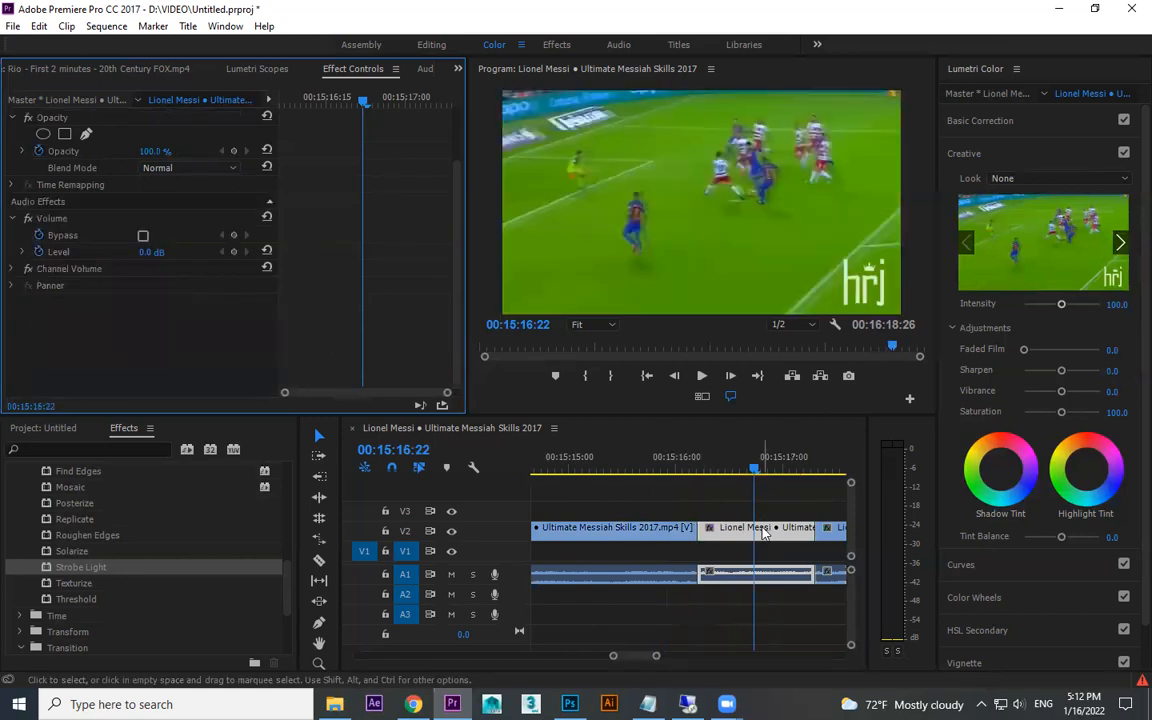
{"action": "left_click_drag", "start_coordinate": [70, 584], "coordinate": [830, 535]}
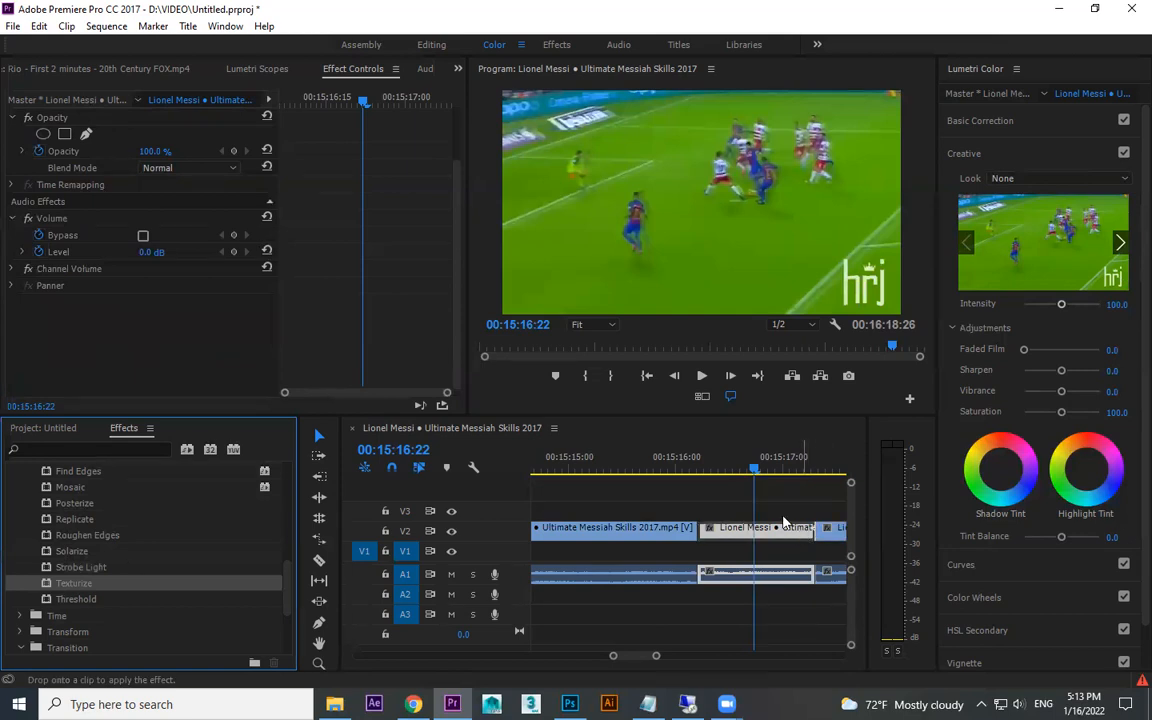
{"action": "left_click_drag", "start_coordinate": [452, 234], "coordinate": [447, 297]}
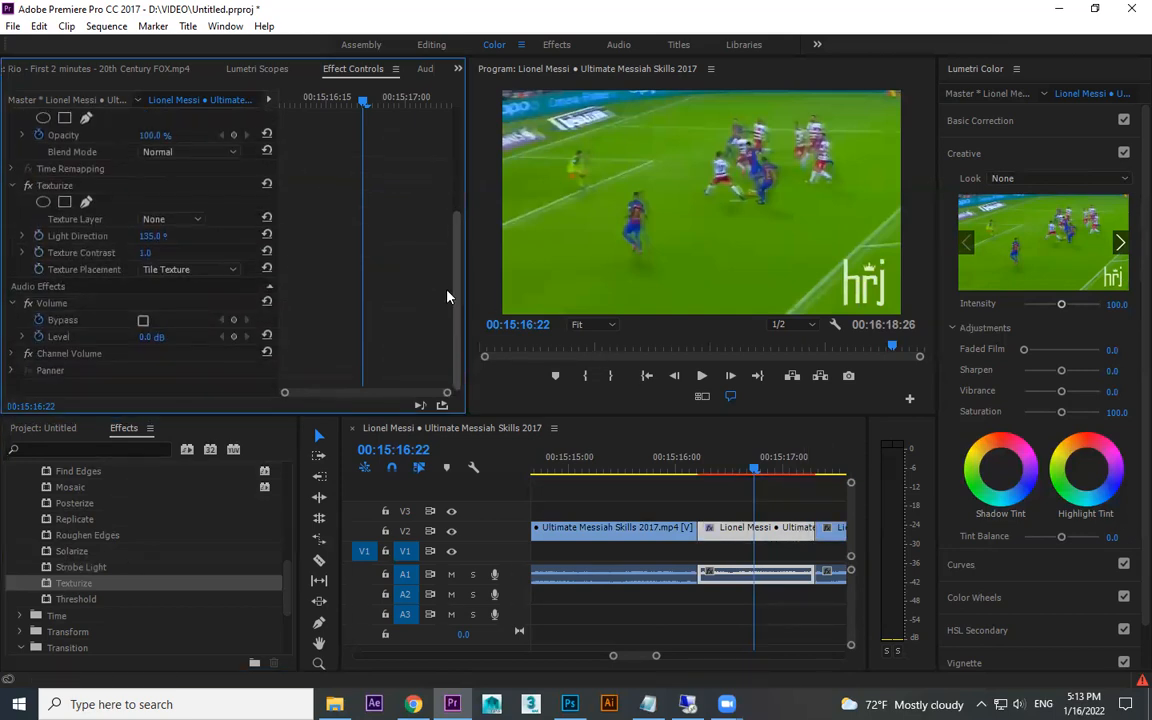
- Switch to Chrome and search Google for "soczart pattern" from the Messi PNG download tab
{"action": "key", "text": "alt+Tab"}
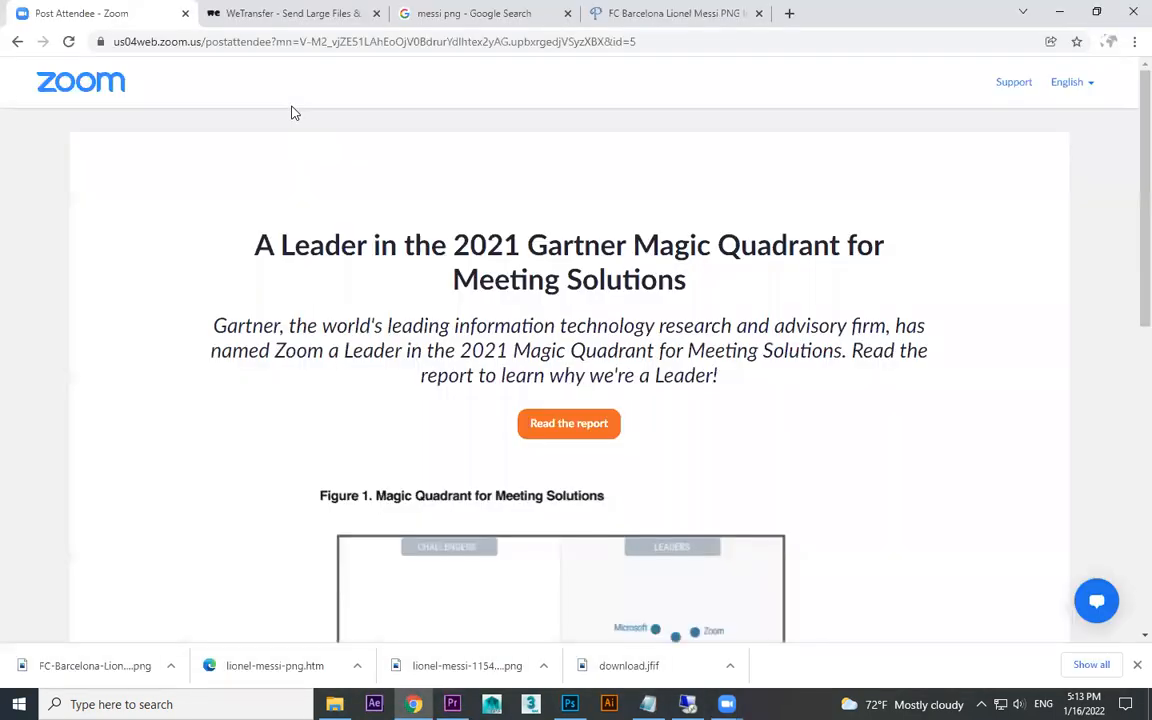
{"action": "left_click", "coordinate": [685, 14]}
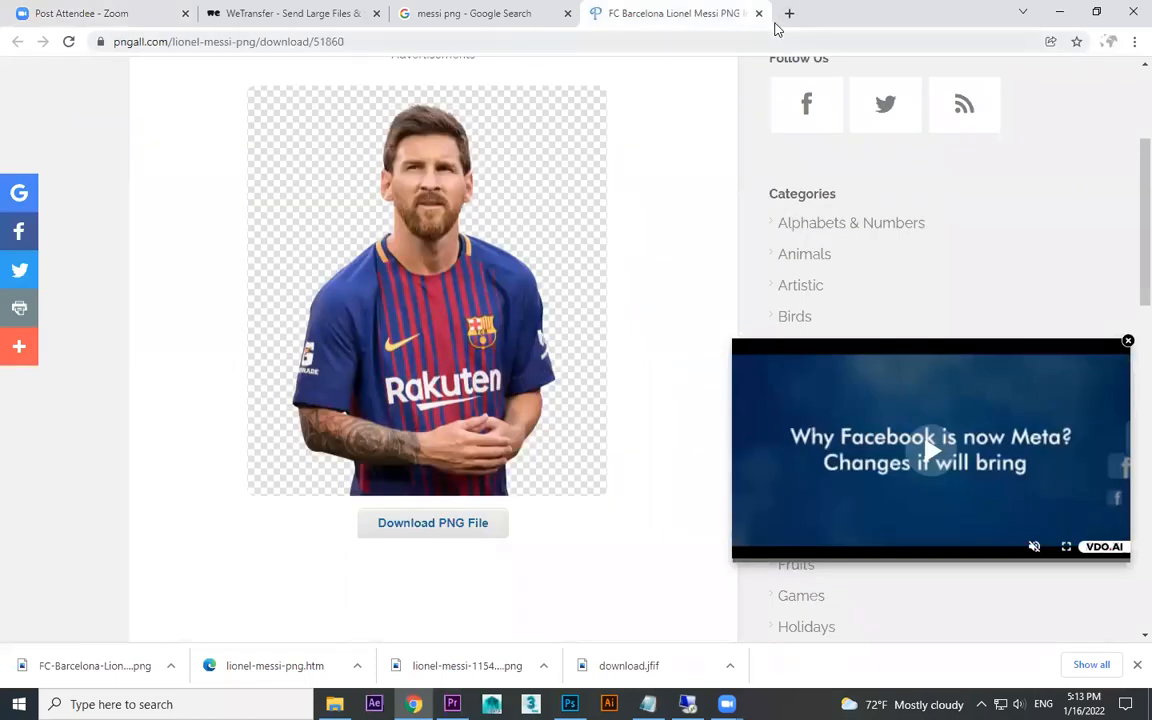
{"action": "left_click", "coordinate": [165, 41]}
{"action": "type", "text": "foor"}
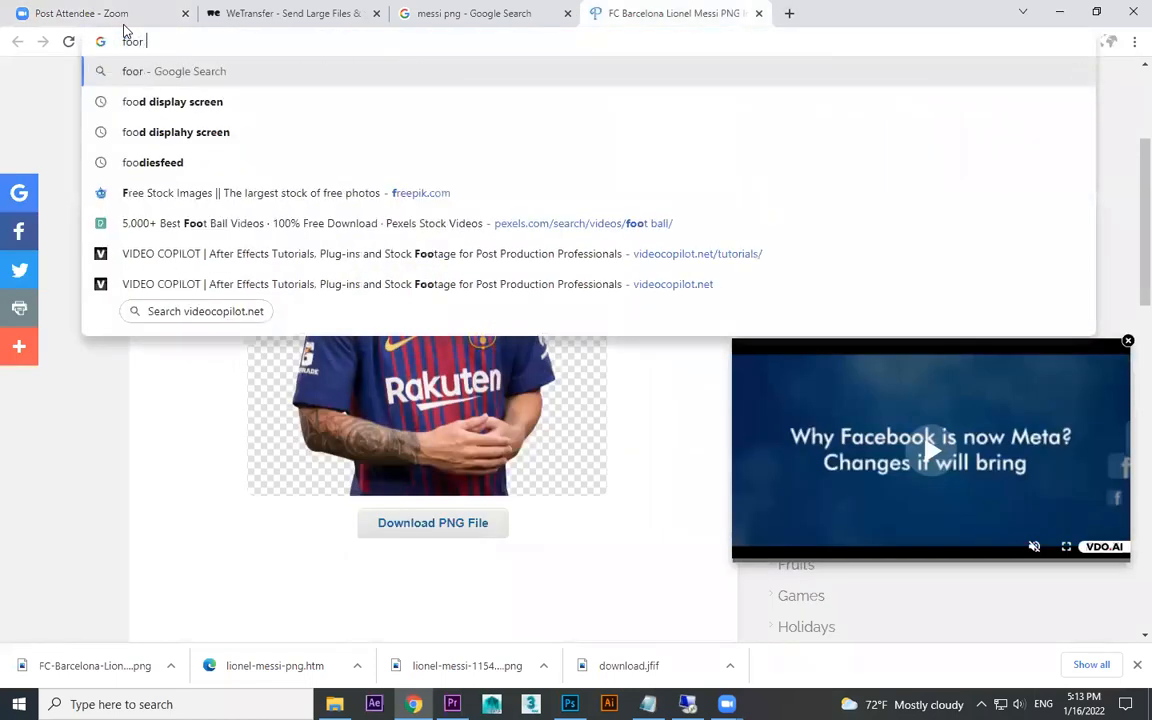
{"action": "key", "text": "BackSpace"}
{"action": "key", "text": "BackSpace"}
{"action": "key", "text": "BackSpace"}
{"action": "key", "text": "BackSpace"}
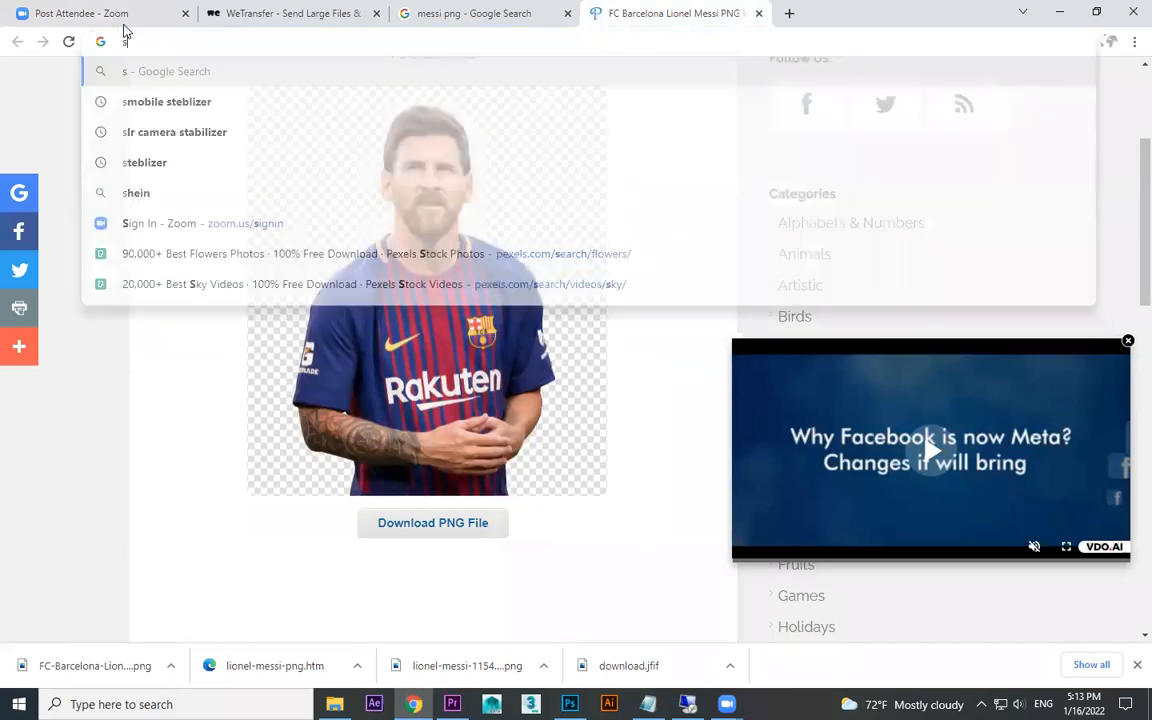
{"action": "type", "text": "soczart p"}
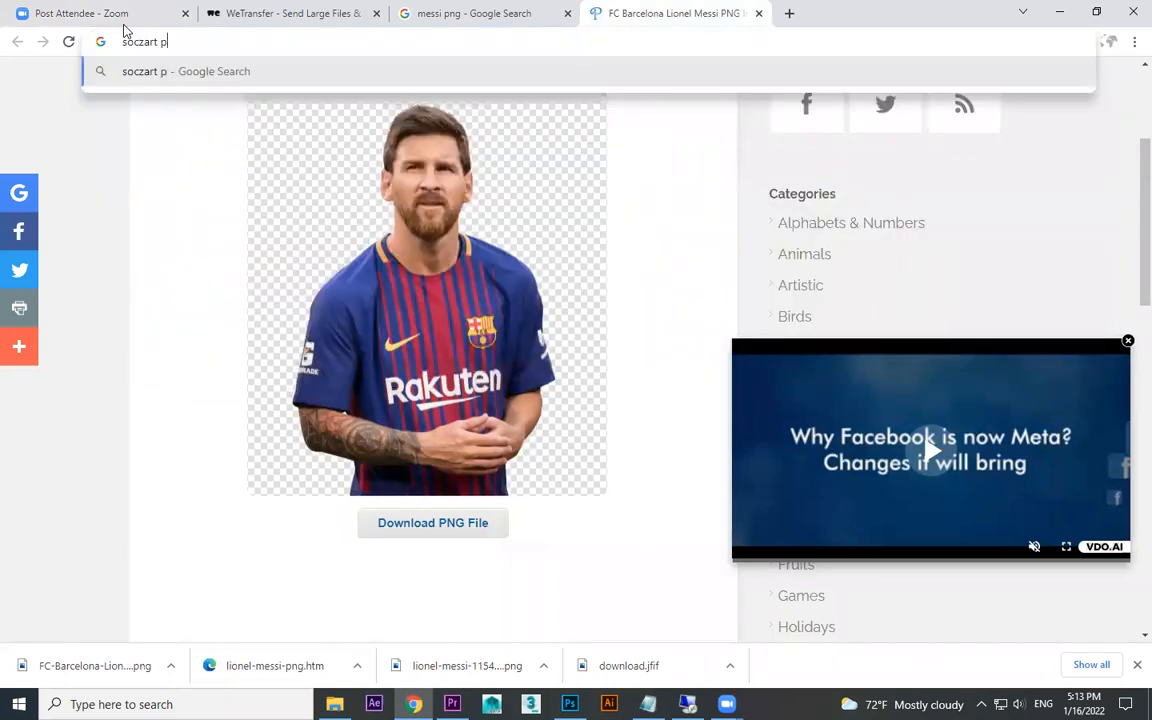
{"action": "type", "text": "attern"}
{"action": "key", "text": "Return"}
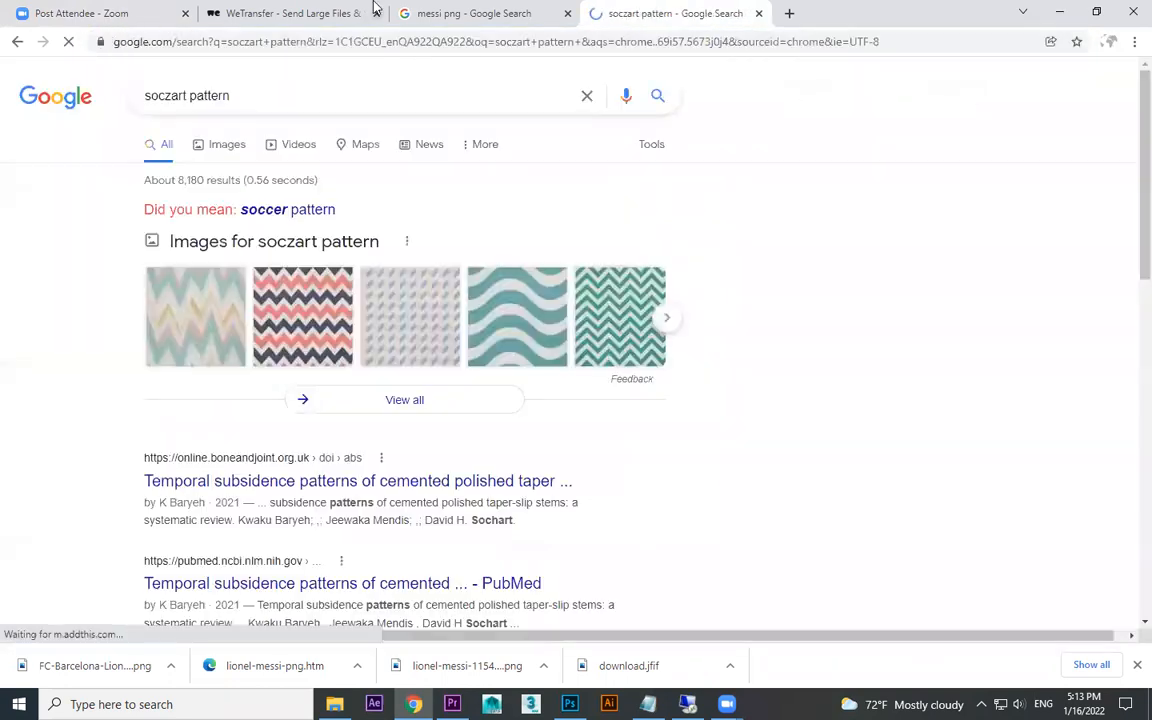
- Search Google Images for "soczart pattern texture"
{"action": "left_click", "coordinate": [225, 150]}
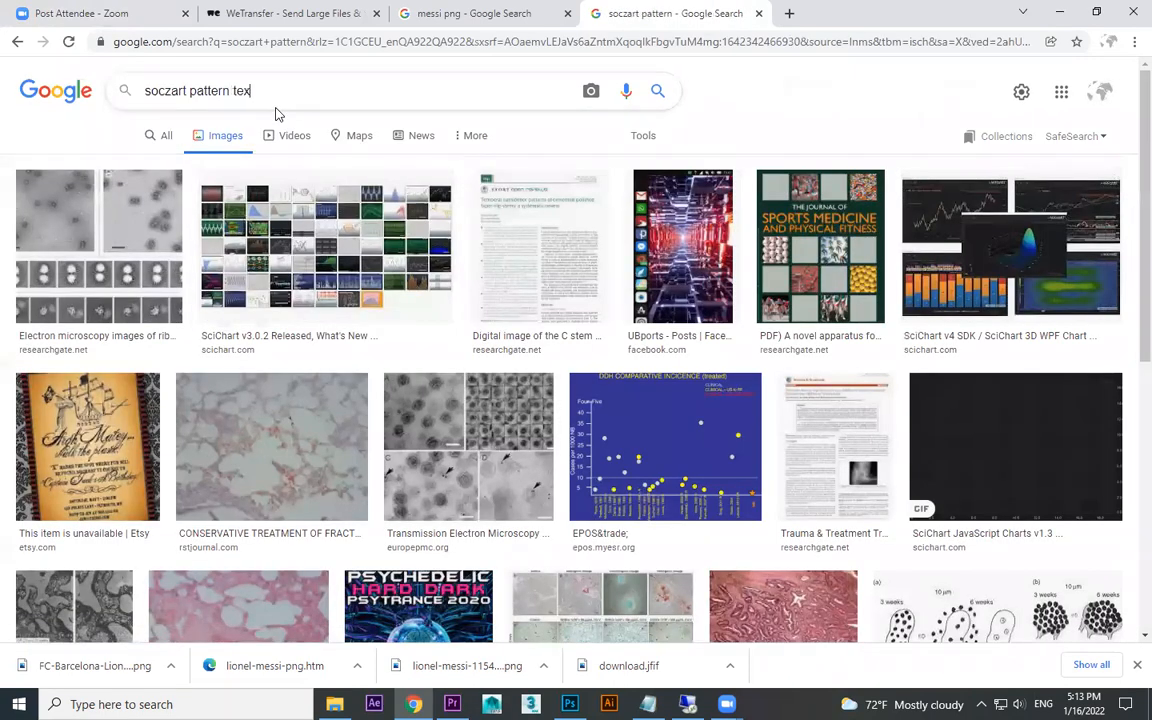
{"action": "key", "text": "Return"}
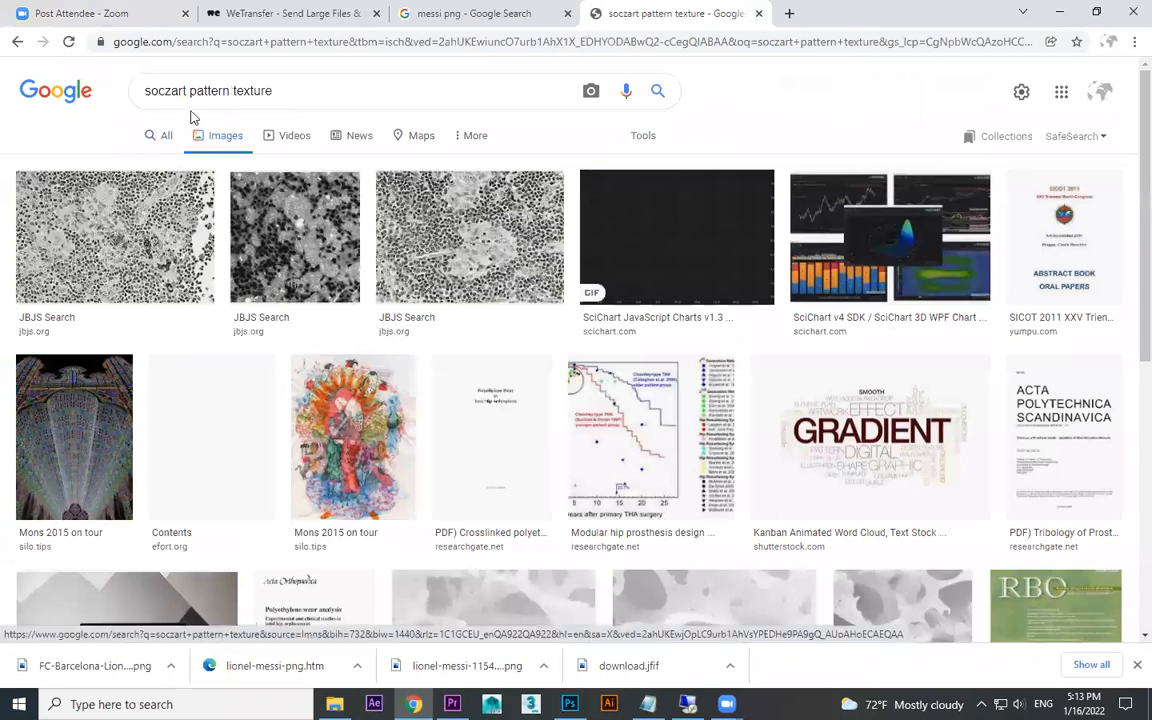
- Change the image search query to "socar pattern texture" and run it
{"action": "key", "text": "BackSpace"}
{"action": "key", "text": "BackSpace"}
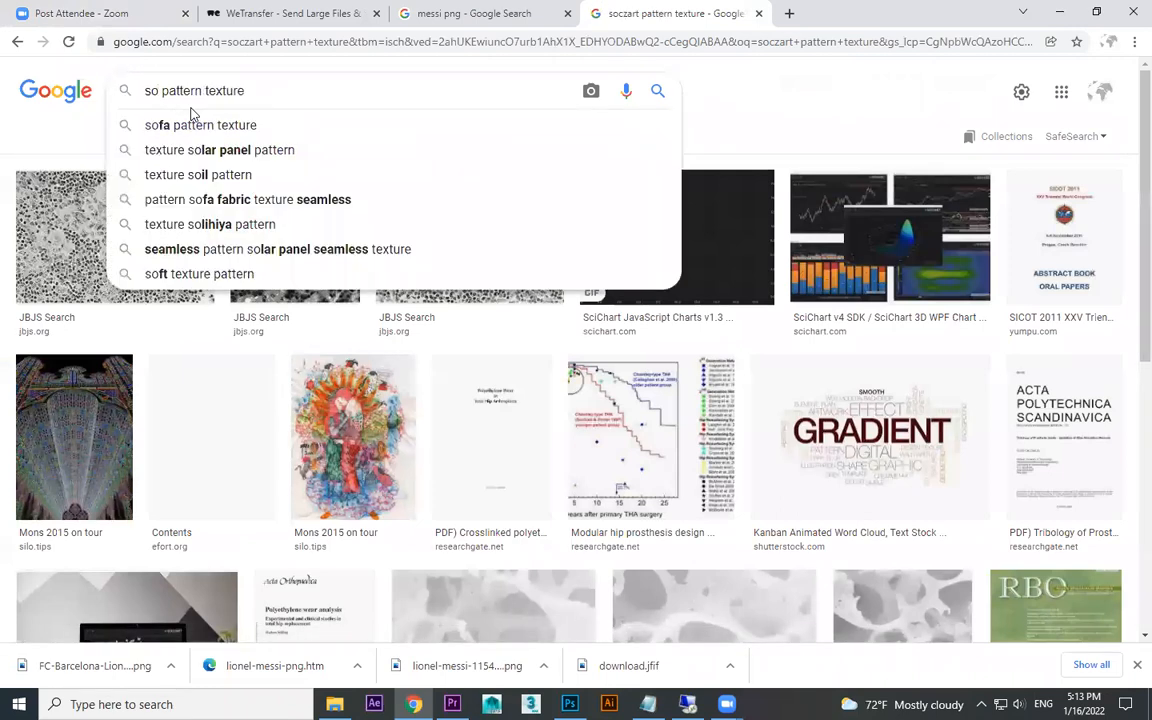
{"action": "type", "text": "car"}
{"action": "key", "text": "Return"}
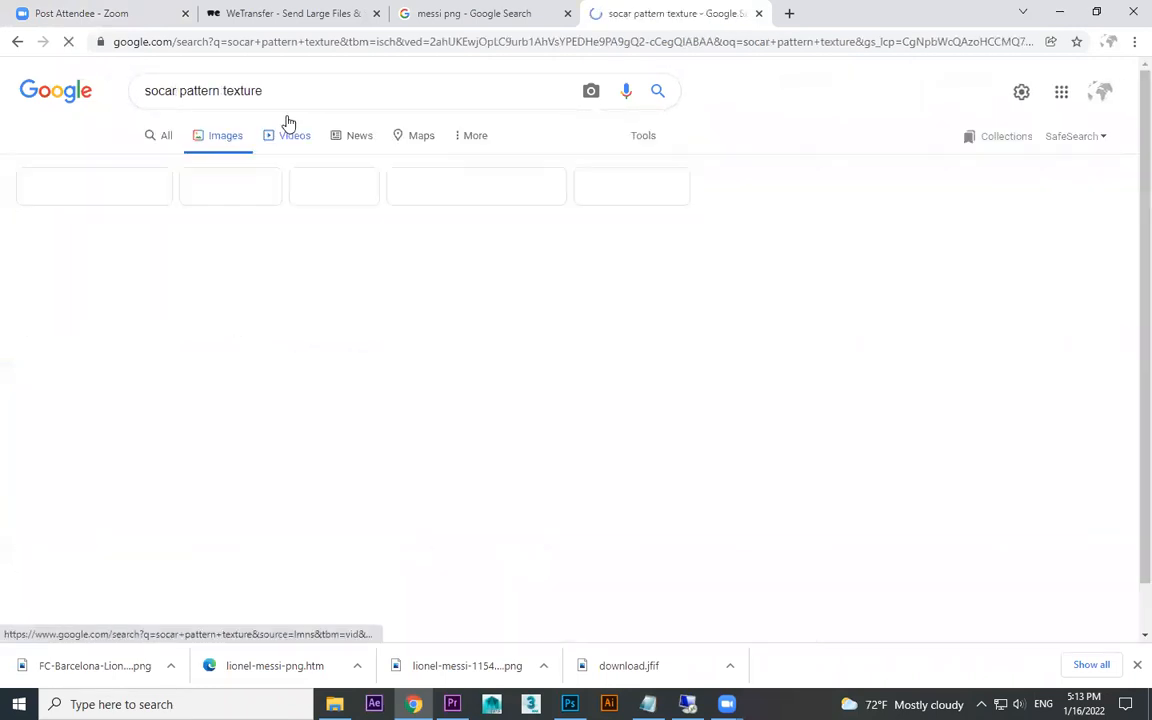
- Browse the image results and preview several black-and-white soccer ball hexagon patterns to compare them
{"action": "scroll", "coordinate": [446, 420], "scroll_direction": "down", "scroll_amount": 2}
{"action": "left_click", "coordinate": [446, 420]}
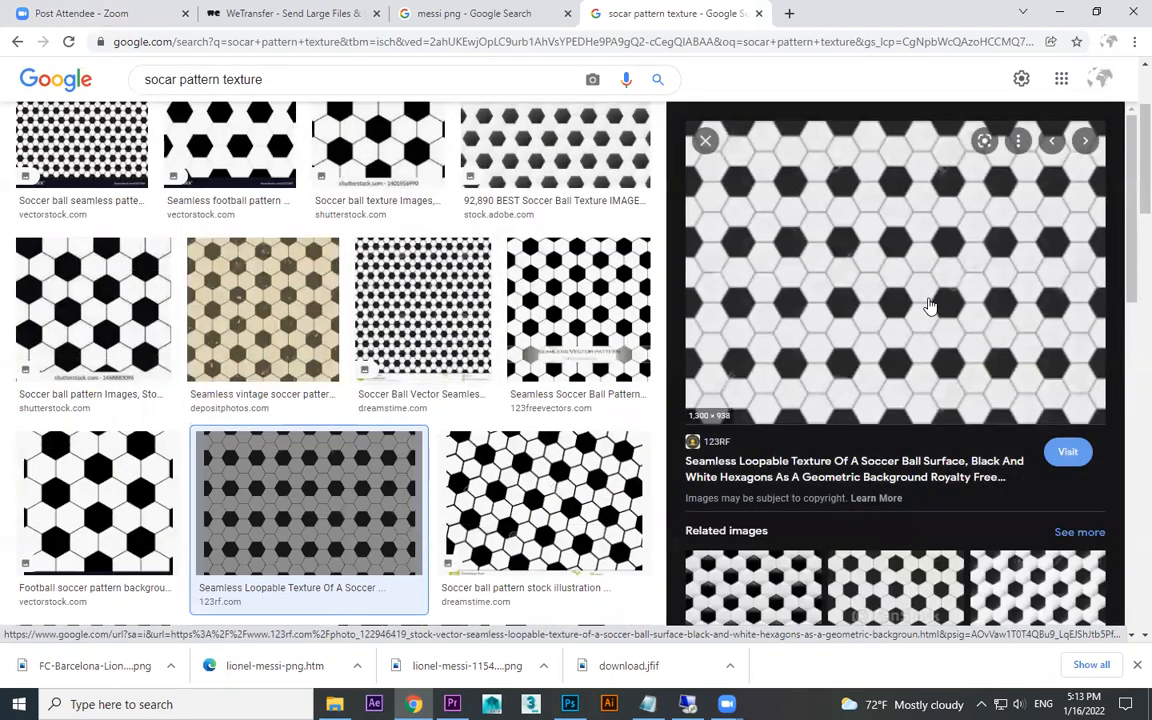
{"action": "left_click", "coordinate": [590, 285]}
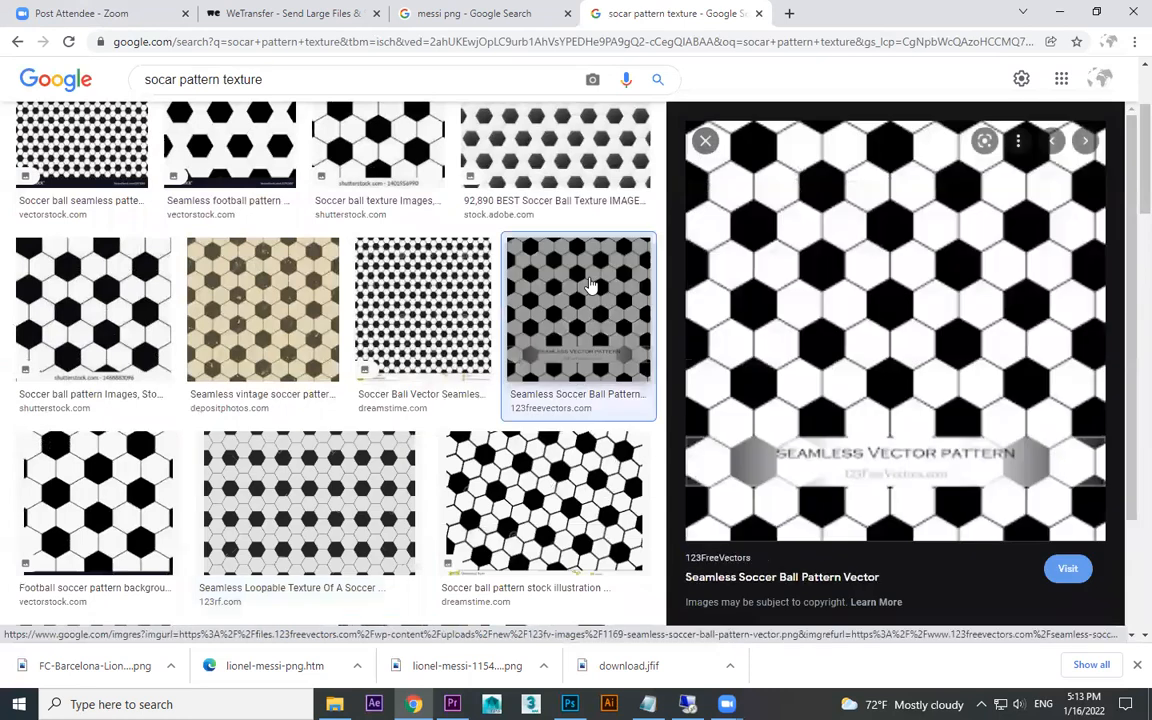
{"action": "key", "text": "Left"}
{"action": "key", "text": "Left"}
{"action": "key", "text": "Left"}
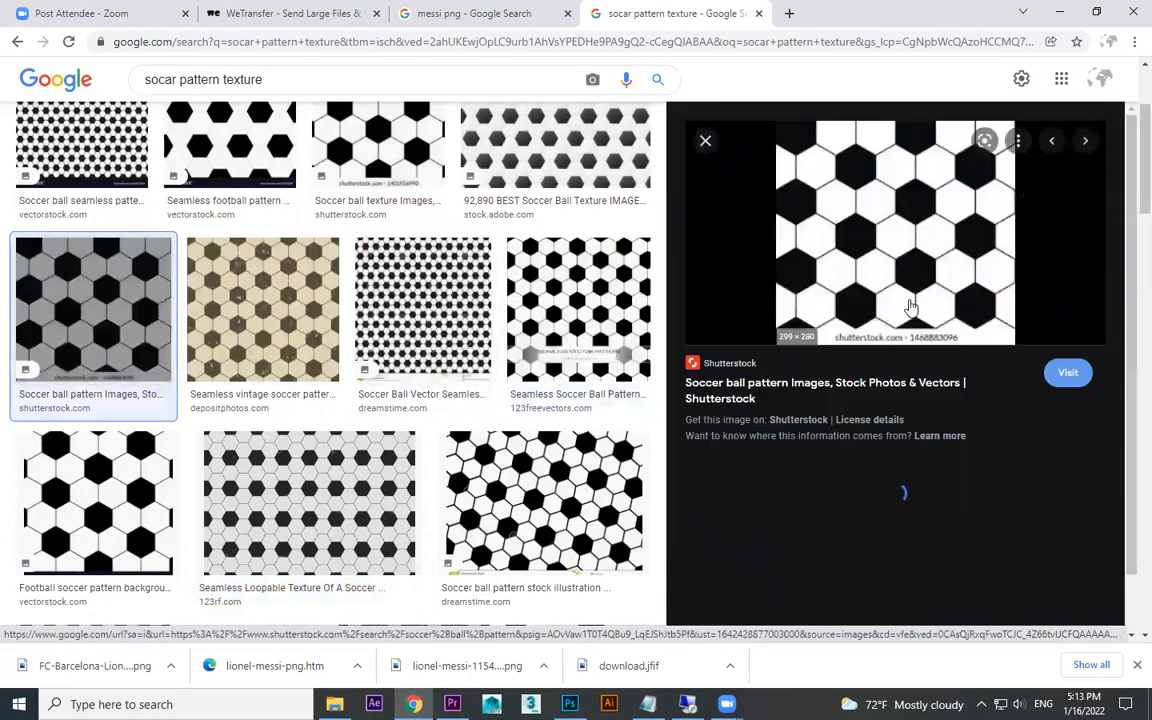
{"action": "scroll", "coordinate": [500, 330], "scroll_direction": "down", "scroll_amount": 2}
{"action": "left_click", "coordinate": [495, 318]}
{"action": "scroll", "coordinate": [533, 355], "scroll_direction": "up", "scroll_amount": 2}
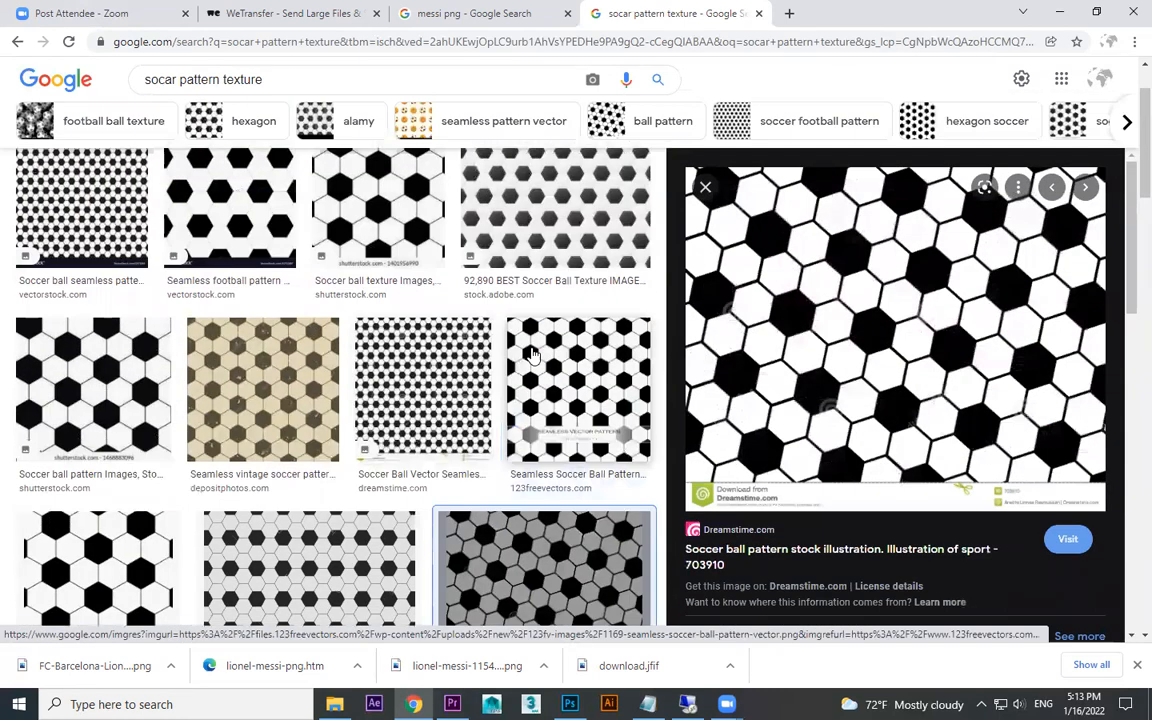
{"action": "scroll", "coordinate": [520, 330], "scroll_direction": "up", "scroll_amount": 1}
{"action": "left_click", "coordinate": [380, 305]}
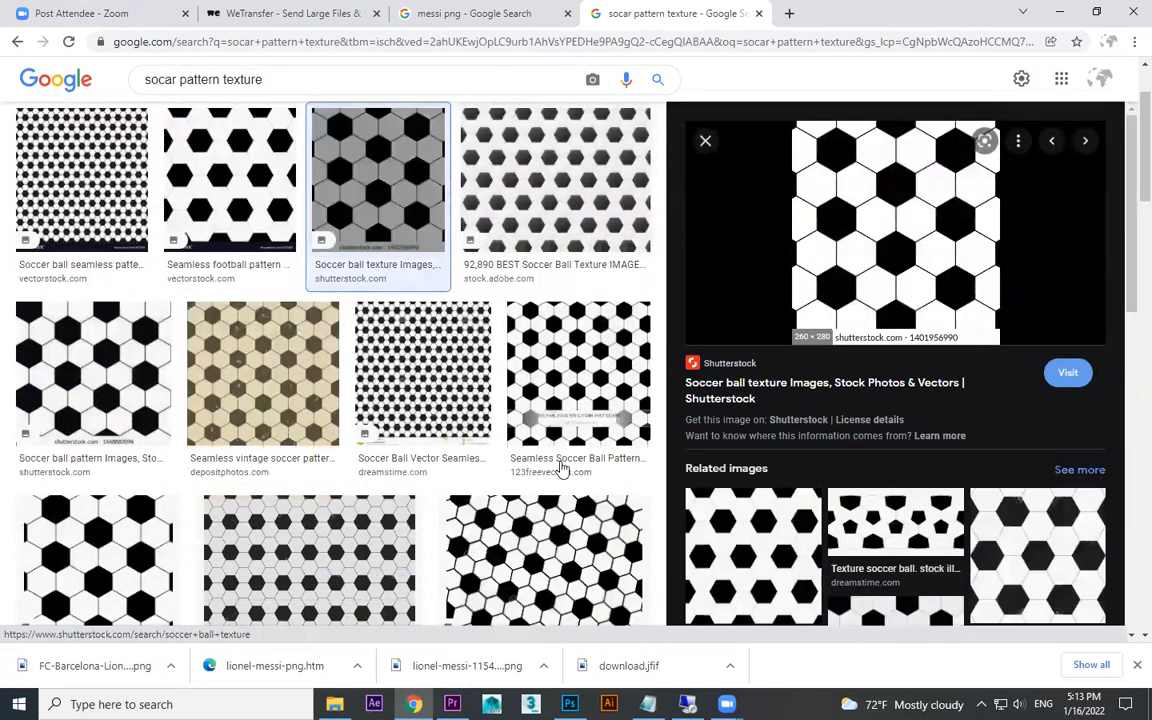
{"action": "scroll", "coordinate": [540, 450], "scroll_direction": "down", "scroll_amount": 5}
{"action": "scroll", "coordinate": [300, 500], "scroll_direction": "down", "scroll_amount": 2}
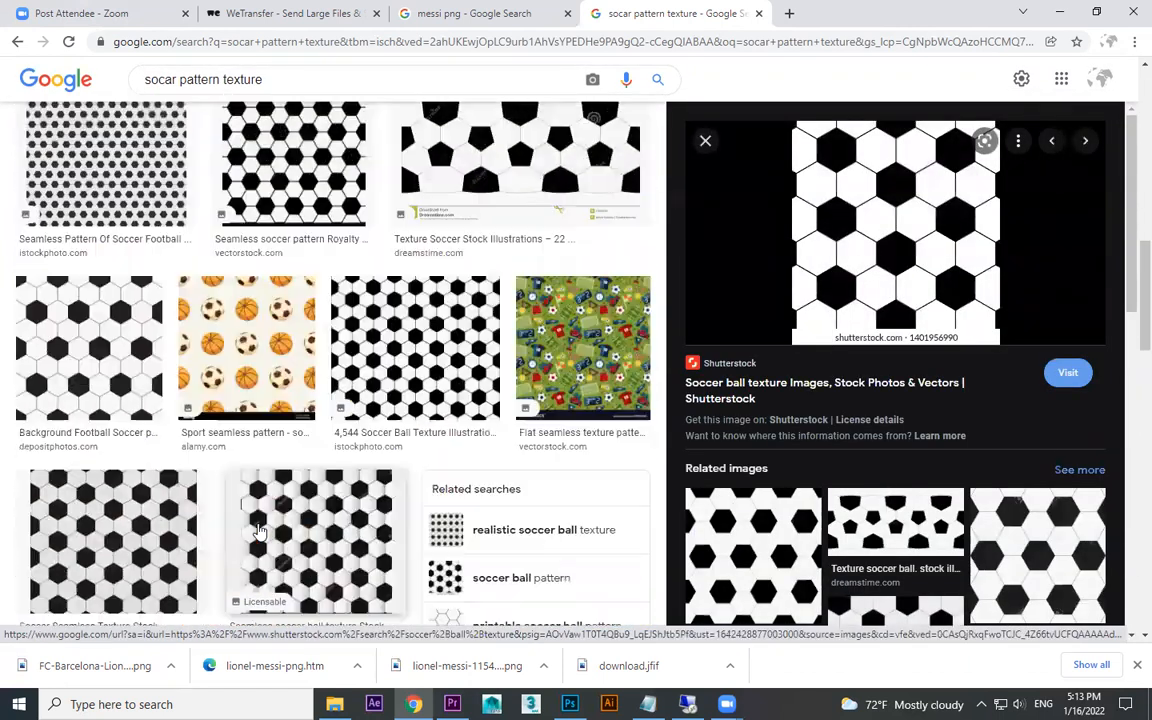
- Save the iStock black-and-white soccer ball texture image to the computer under its default file name
{"action": "left_click", "coordinate": [415, 345]}
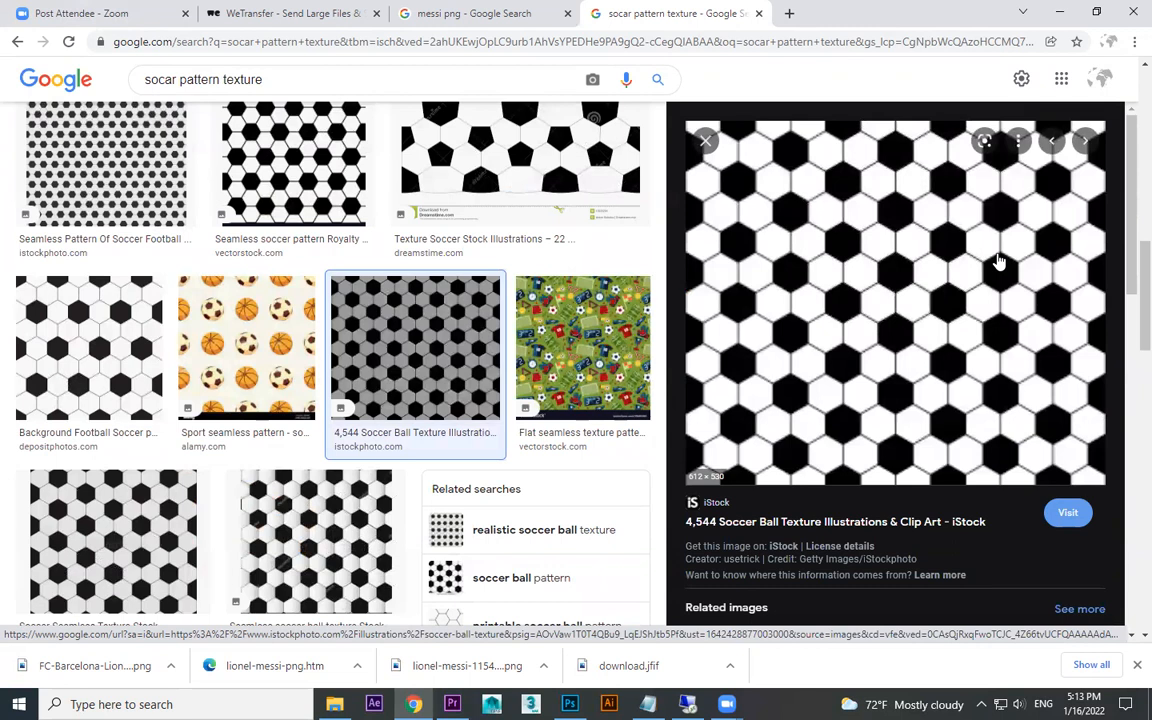
{"action": "right_click", "coordinate": [965, 258]}
{"action": "left_click", "coordinate": [1014, 428]}
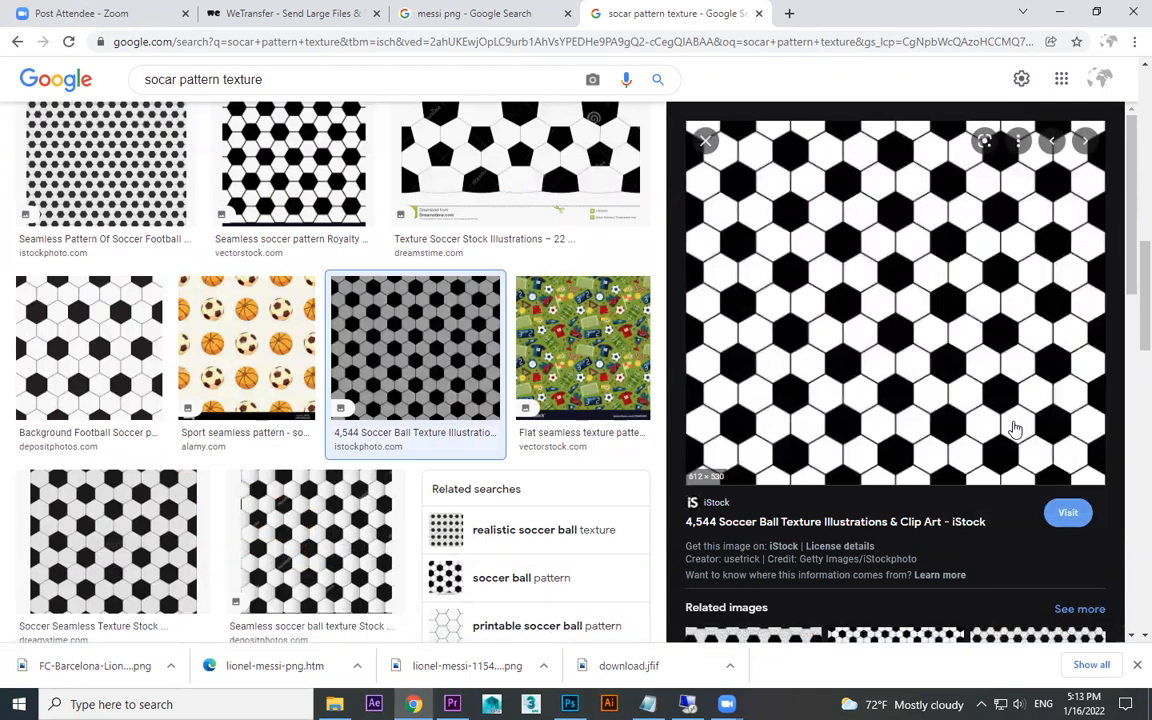
{"action": "left_click", "coordinate": [893, 603]}
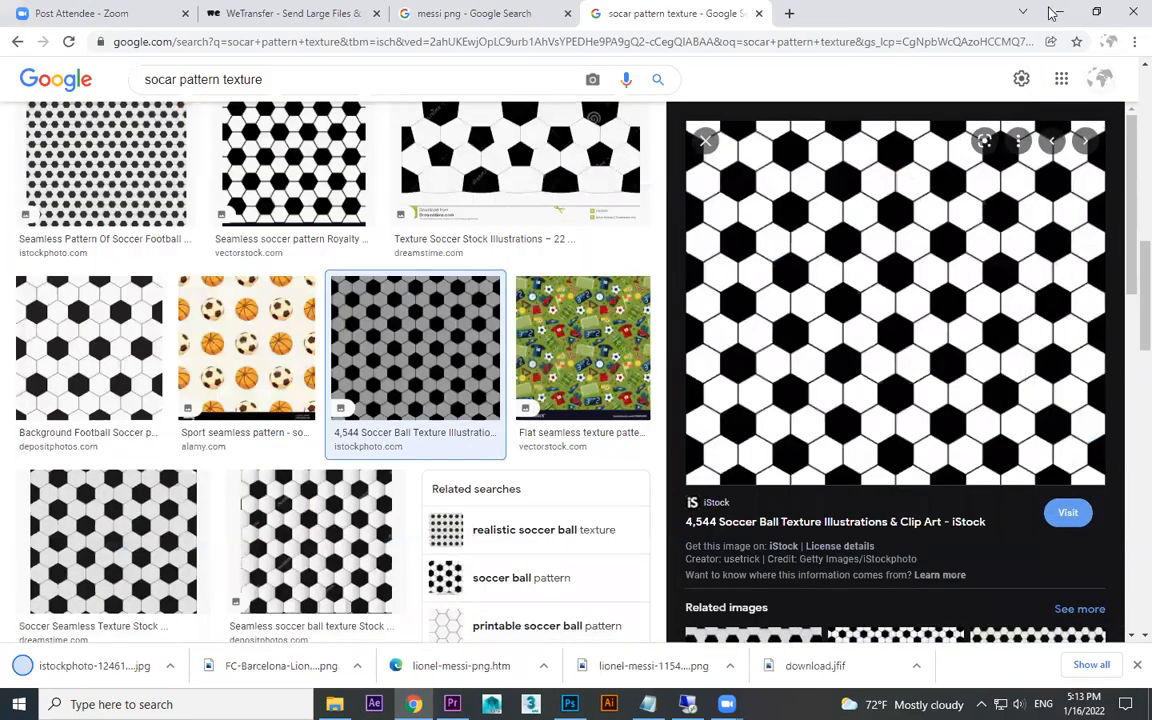
- Switch to Premiere Pro, place the downloaded soccer pattern image on V3 above the Texturize segment and set its Scale to 231
{"action": "left_click", "coordinate": [1052, 12]}
{"action": "left_click", "coordinate": [1052, 11]}
{"action": "left_click_drag", "start_coordinate": [703, 350], "coordinate": [766, 512]}
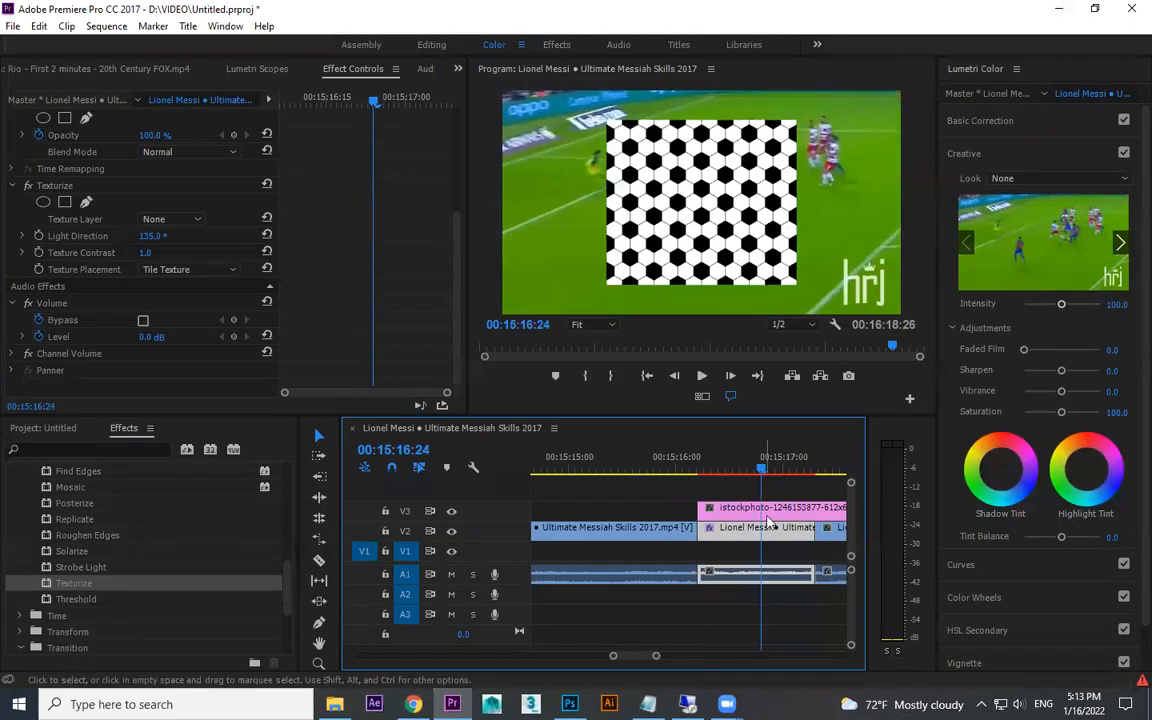
{"action": "left_click", "coordinate": [767, 516]}
{"action": "left_click_drag", "start_coordinate": [147, 170], "coordinate": [250, 170]}
- Move the short Texturize segment from V2 up to V4, above the pattern image, and select it
{"action": "left_click", "coordinate": [784, 506]}
{"action": "key", "text": "minus"}
{"action": "key", "text": "minus"}
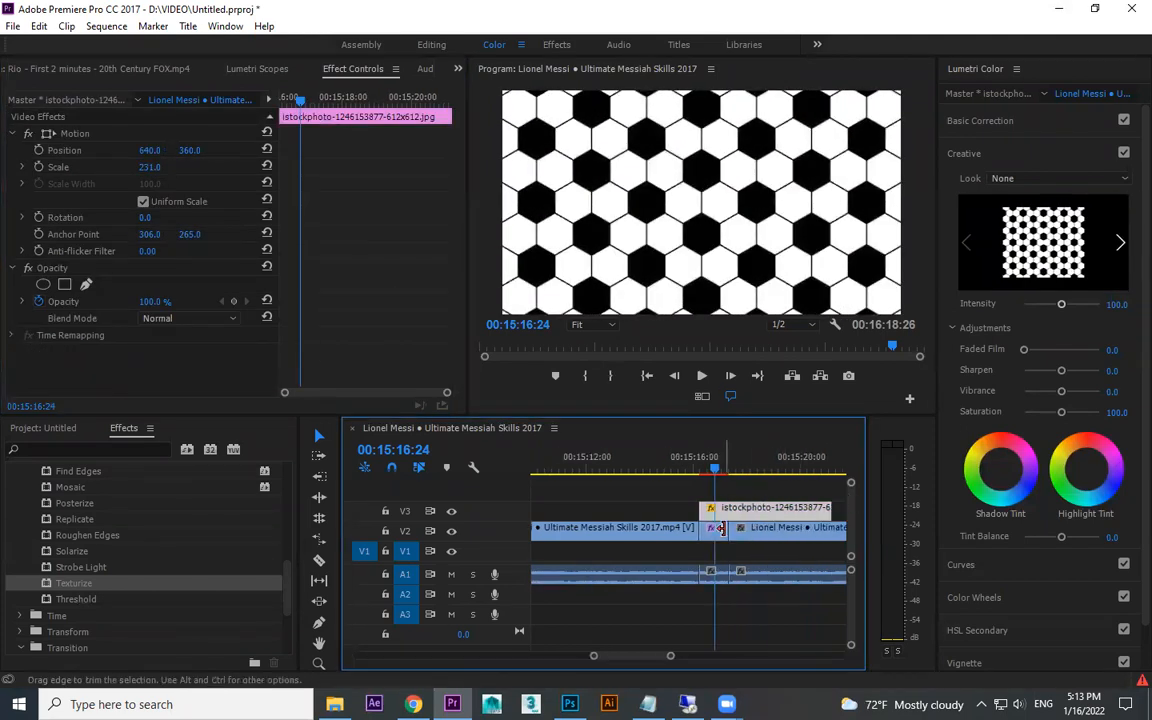
{"action": "left_click_drag", "start_coordinate": [716, 535], "coordinate": [719, 492]}
{"action": "left_click", "coordinate": [728, 511]}
{"action": "key", "text": "equal"}
{"action": "key", "text": "equal"}
{"action": "key", "text": "equal"}
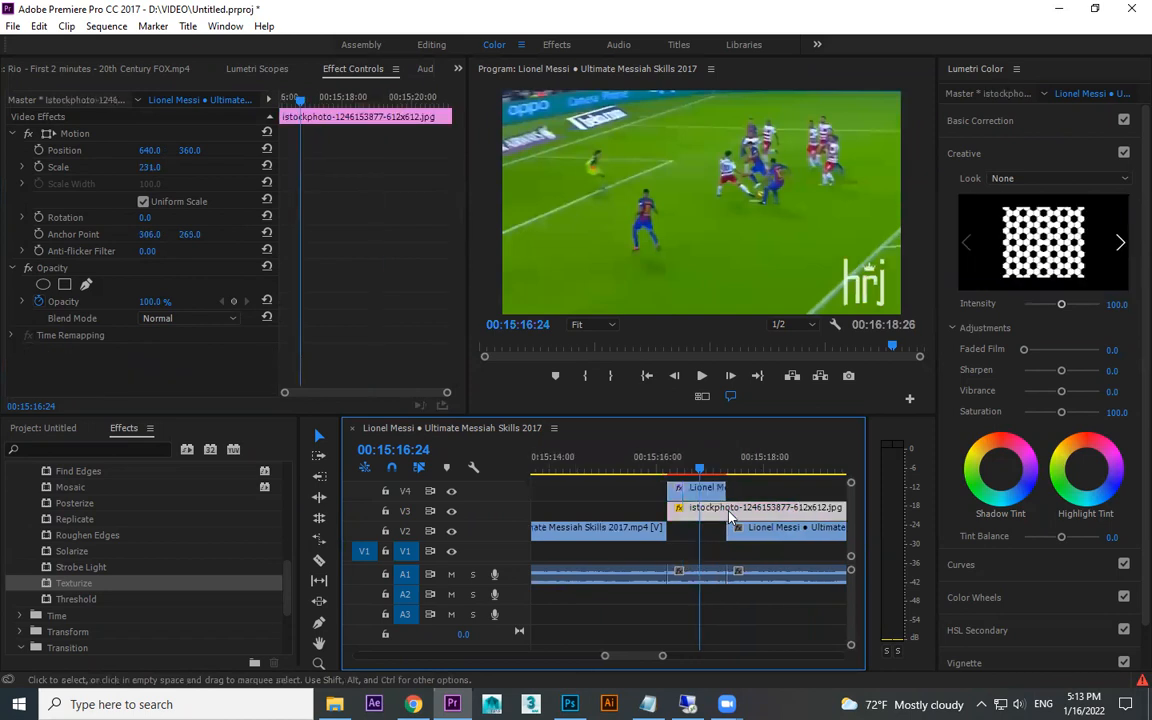
{"action": "left_click", "coordinate": [703, 495]}
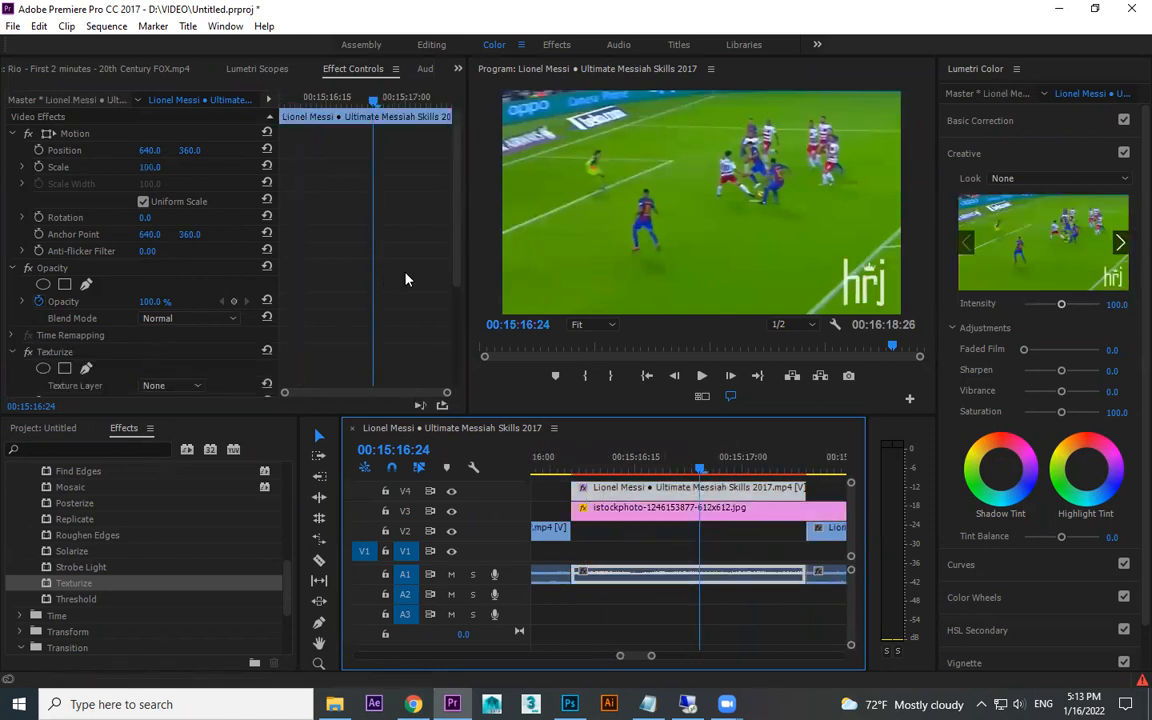
- Set the Texturize effect's Texture Layer to Video 3 for the short segment on V4
{"action": "left_click_drag", "start_coordinate": [455, 268], "coordinate": [450, 301]}
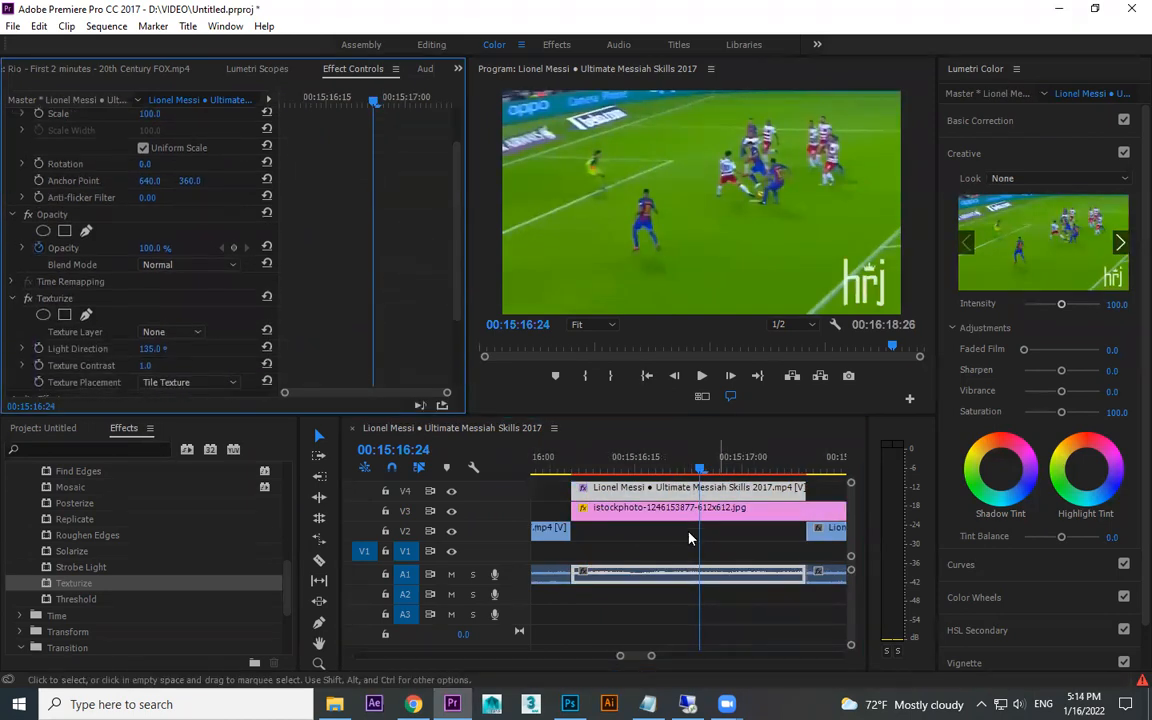
{"action": "left_click", "coordinate": [605, 510]}
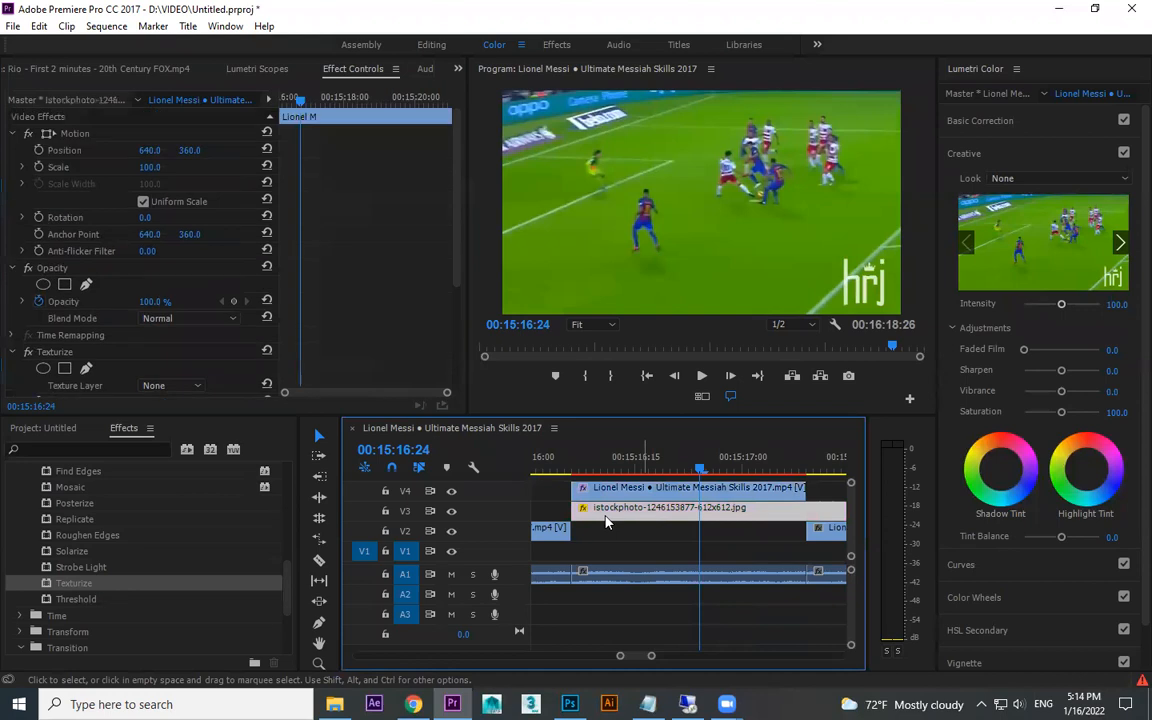
{"action": "left_click", "coordinate": [676, 491]}
{"action": "left_click_drag", "start_coordinate": [457, 269], "coordinate": [450, 342]}
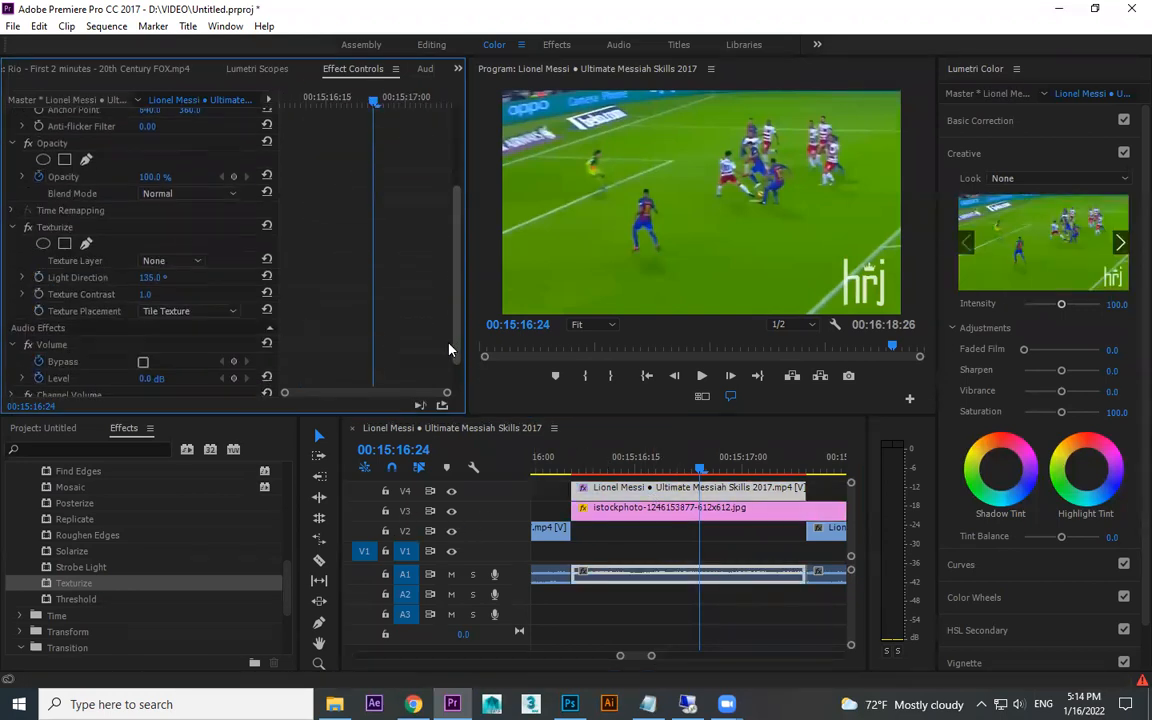
{"action": "left_click", "coordinate": [170, 252]}
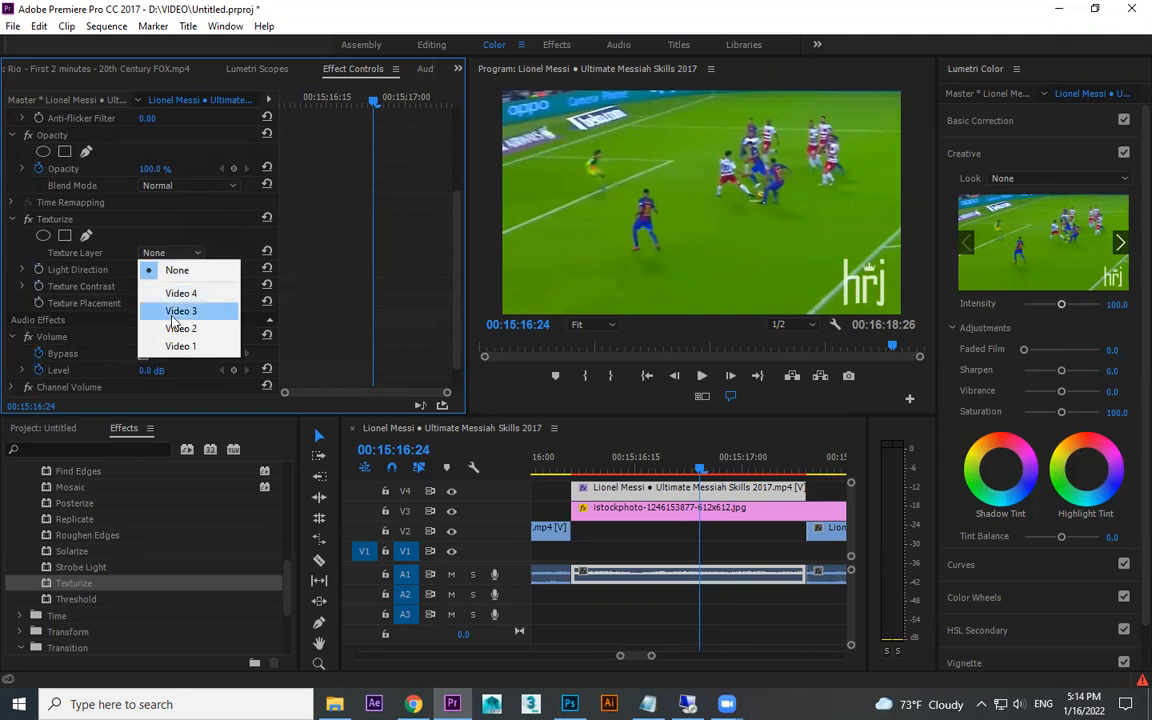
{"action": "left_click", "coordinate": [160, 287]}
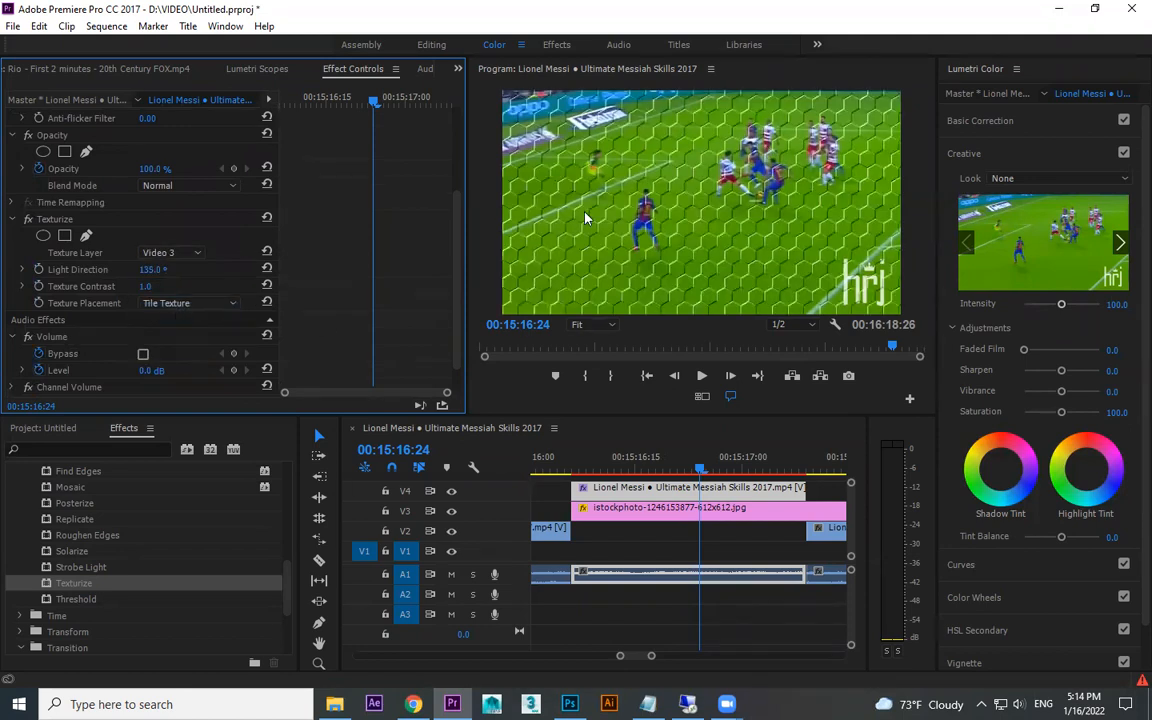
- Preview the textured segment and place the playhead near its start at 00:15:16:16
{"action": "key", "text": "space"}
{"action": "key", "text": "space"}
{"action": "left_click", "coordinate": [689, 485]}
{"action": "key", "text": "minus"}
{"action": "key", "text": "minus"}
{"action": "left_click", "coordinate": [607, 458]}
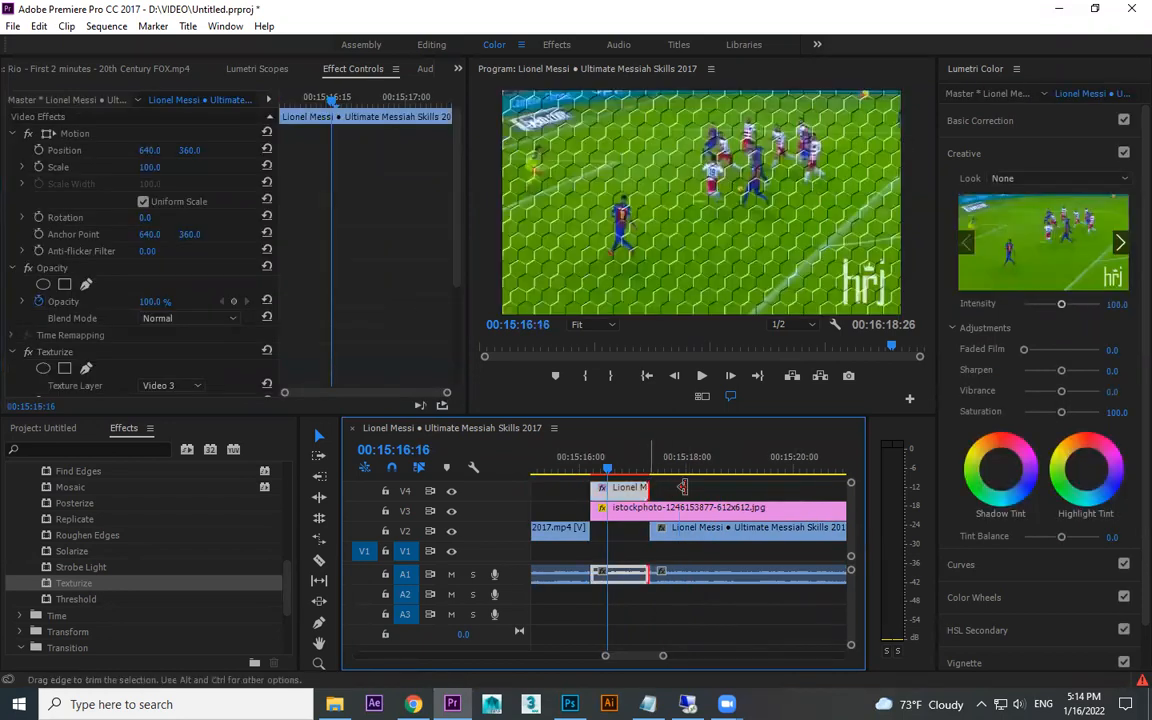
- Shift the following V2 segment later, extend the textured V4 clip over most of the pattern image and play it
{"action": "left_click_drag", "start_coordinate": [651, 531], "coordinate": [845, 531]}
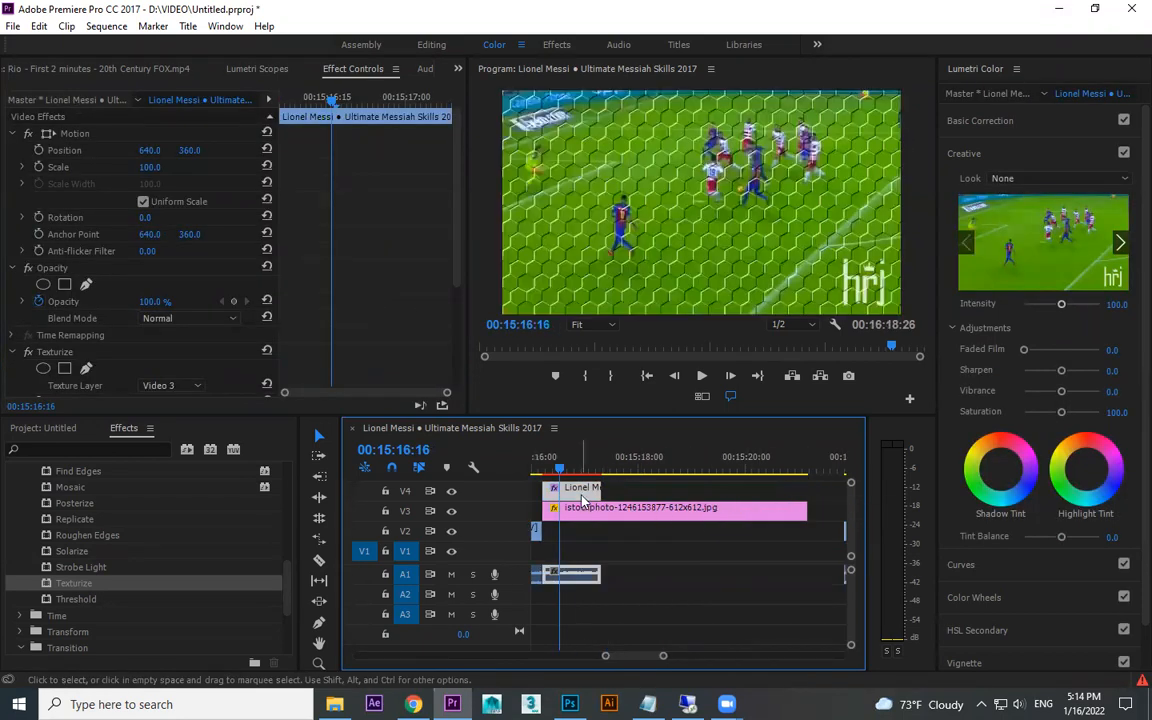
{"action": "left_click_drag", "start_coordinate": [600, 488], "coordinate": [765, 487]}
{"action": "key", "text": "space"}
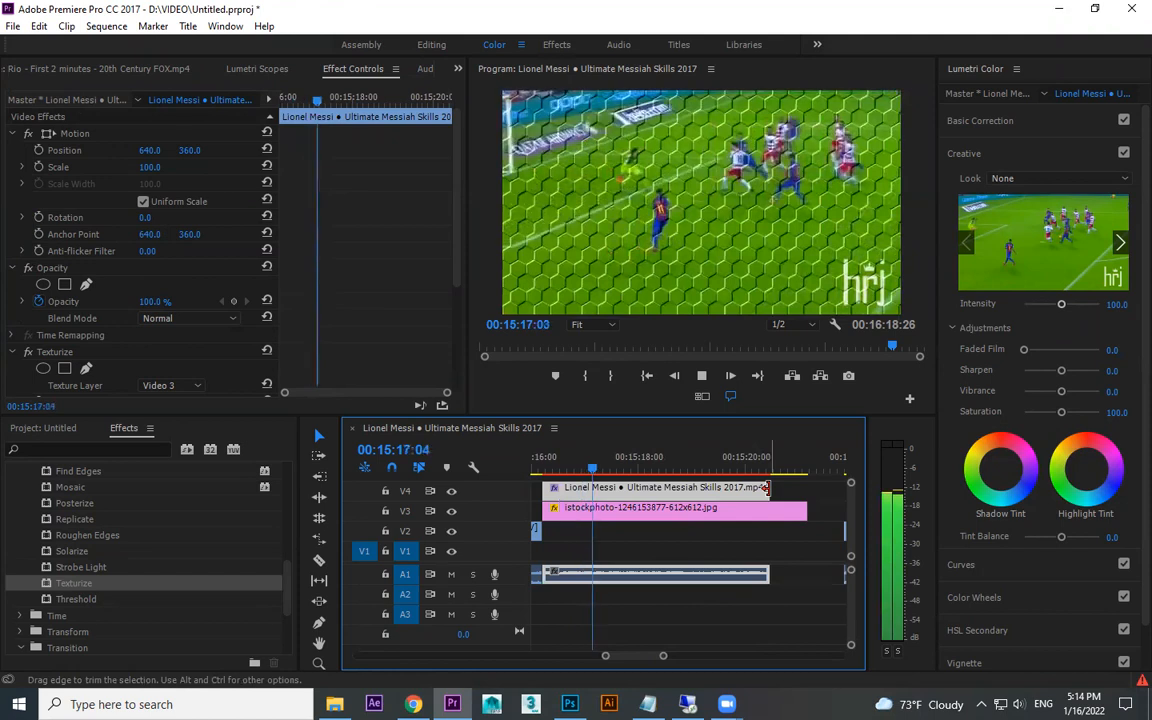
{"action": "key", "text": "space"}
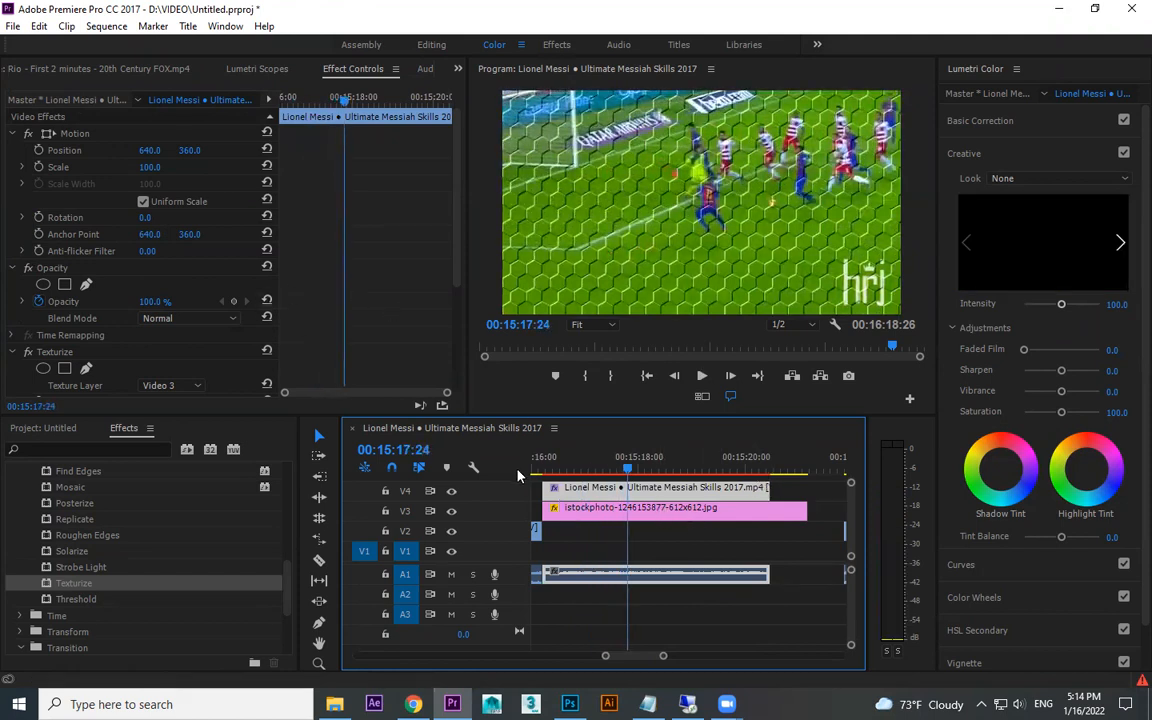
- Set the Texturize Light Direction to 95° and the Texture Contrast to 0.2 on the V4 clip
{"action": "left_click_drag", "start_coordinate": [457, 255], "coordinate": [458, 303]}
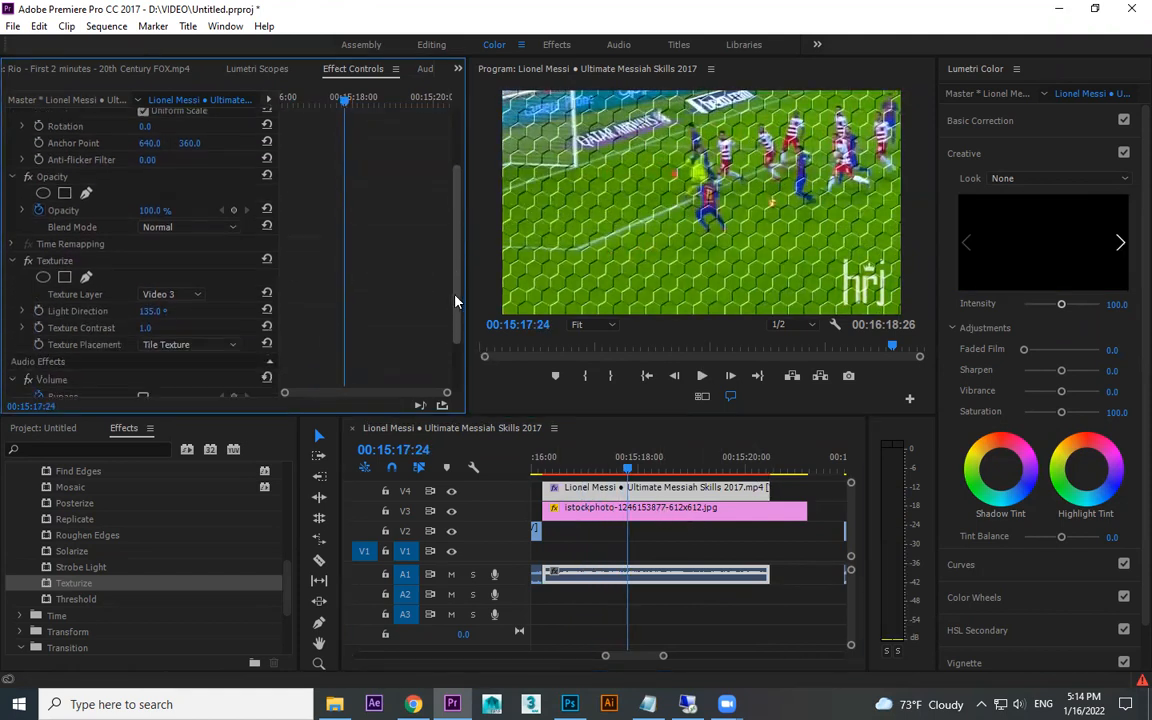
{"action": "left_click_drag", "start_coordinate": [154, 305], "coordinate": [138, 322]}
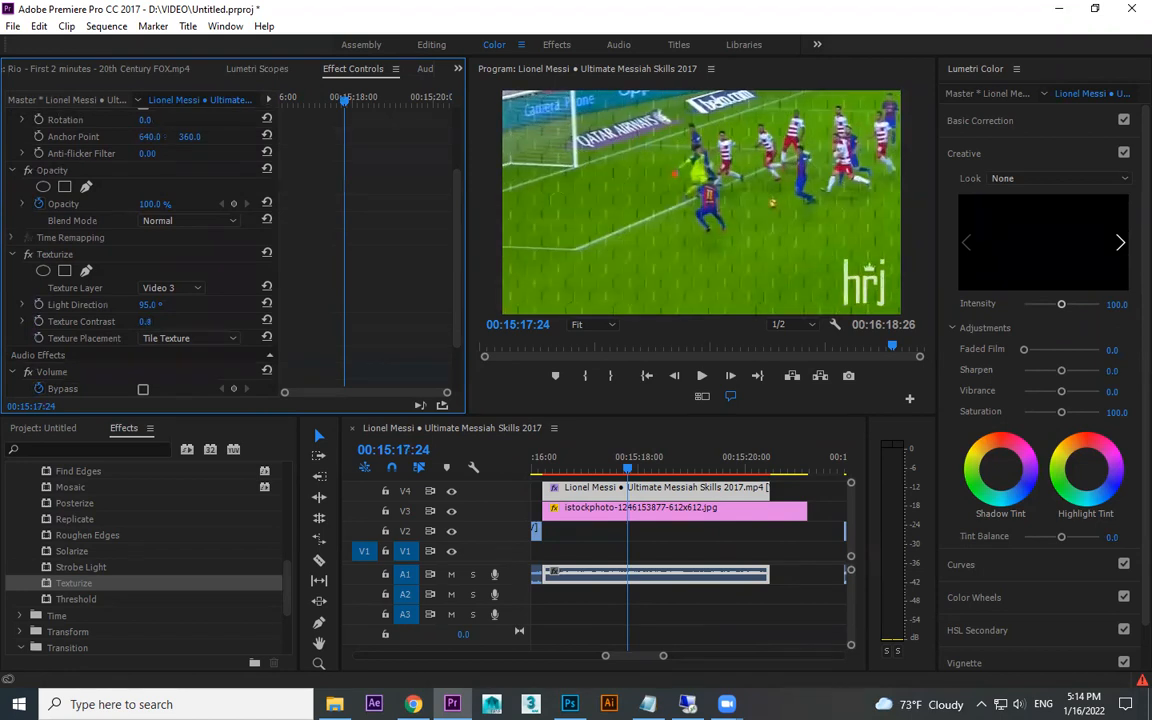
- Try the Center Texture and Stretch Texture to Fit placements, and return Texture Placement to Tile Texture
{"action": "left_click", "coordinate": [198, 338]}
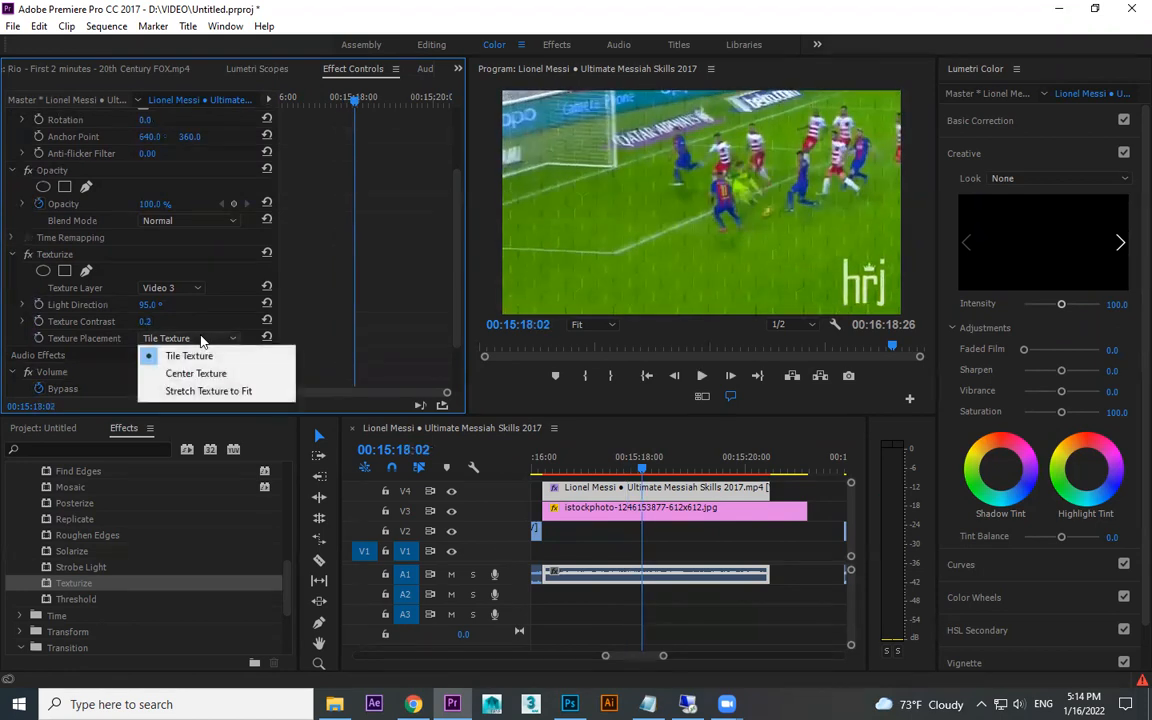
{"action": "left_click", "coordinate": [208, 374]}
{"action": "left_click", "coordinate": [202, 342]}
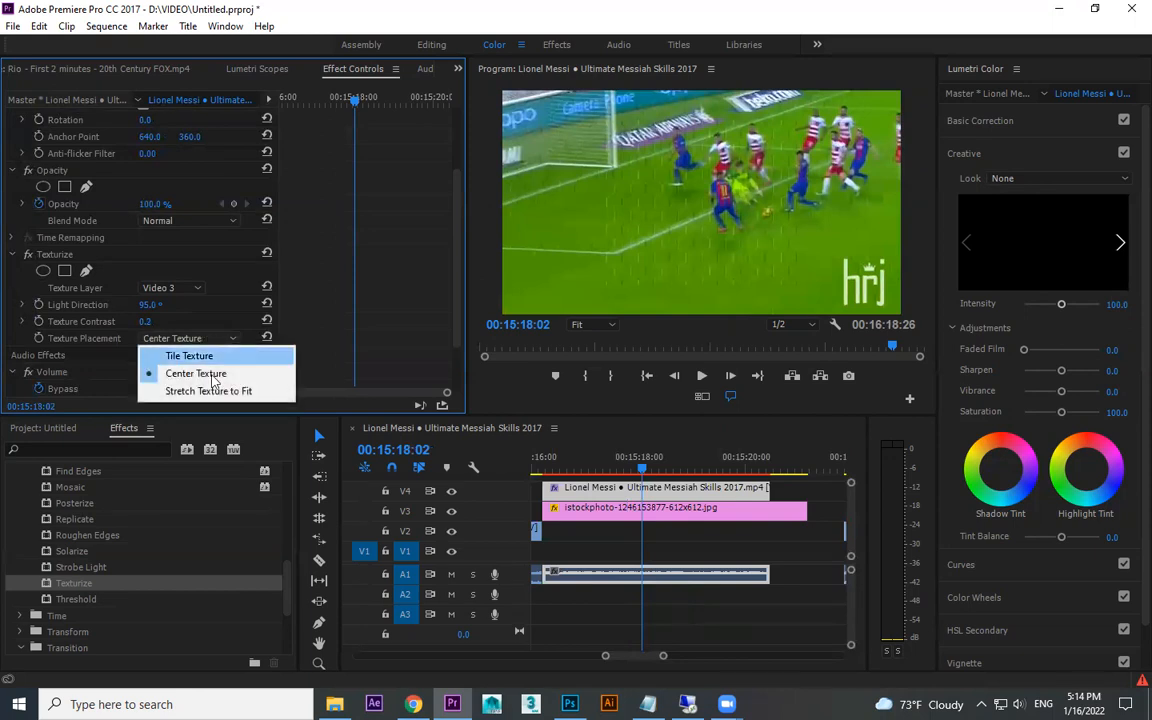
{"action": "left_click", "coordinate": [211, 391]}
{"action": "left_click", "coordinate": [202, 342]}
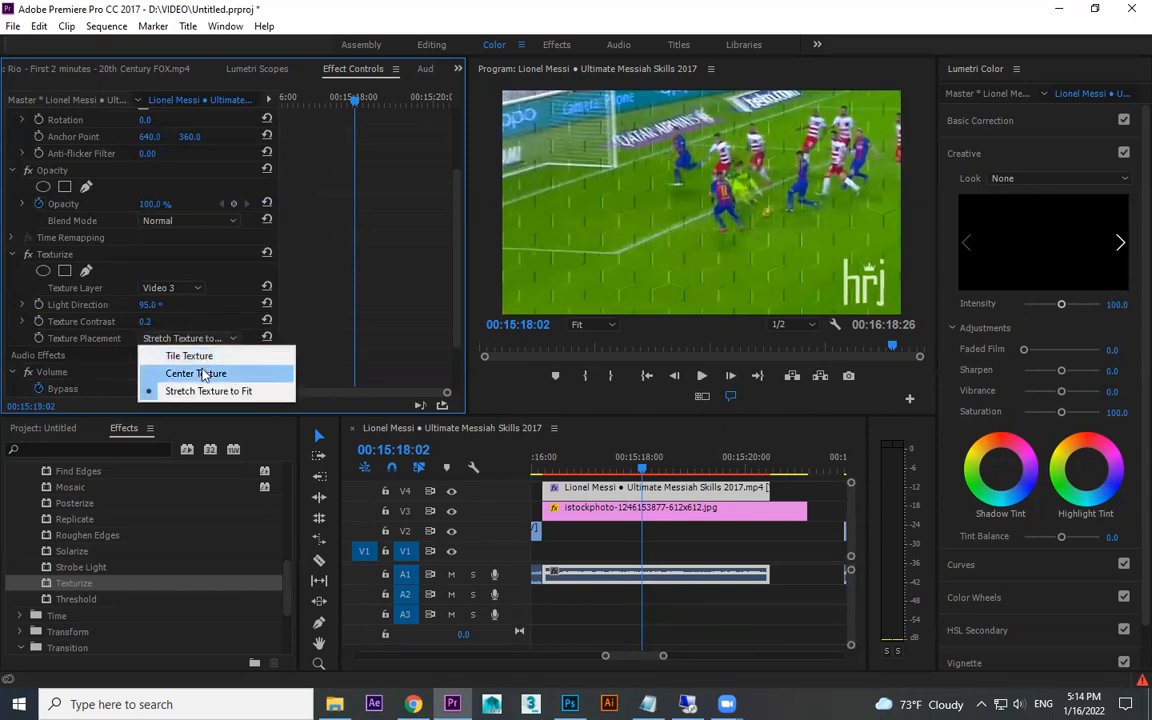
{"action": "left_click", "coordinate": [208, 357]}
- Set the Texturize Light Direction to 88° and play the textured clip briefly
{"action": "scroll", "coordinate": [209, 355], "scroll_direction": "down", "scroll_amount": 1}
{"action": "scroll", "coordinate": [209, 355], "scroll_direction": "down", "scroll_amount": 1}
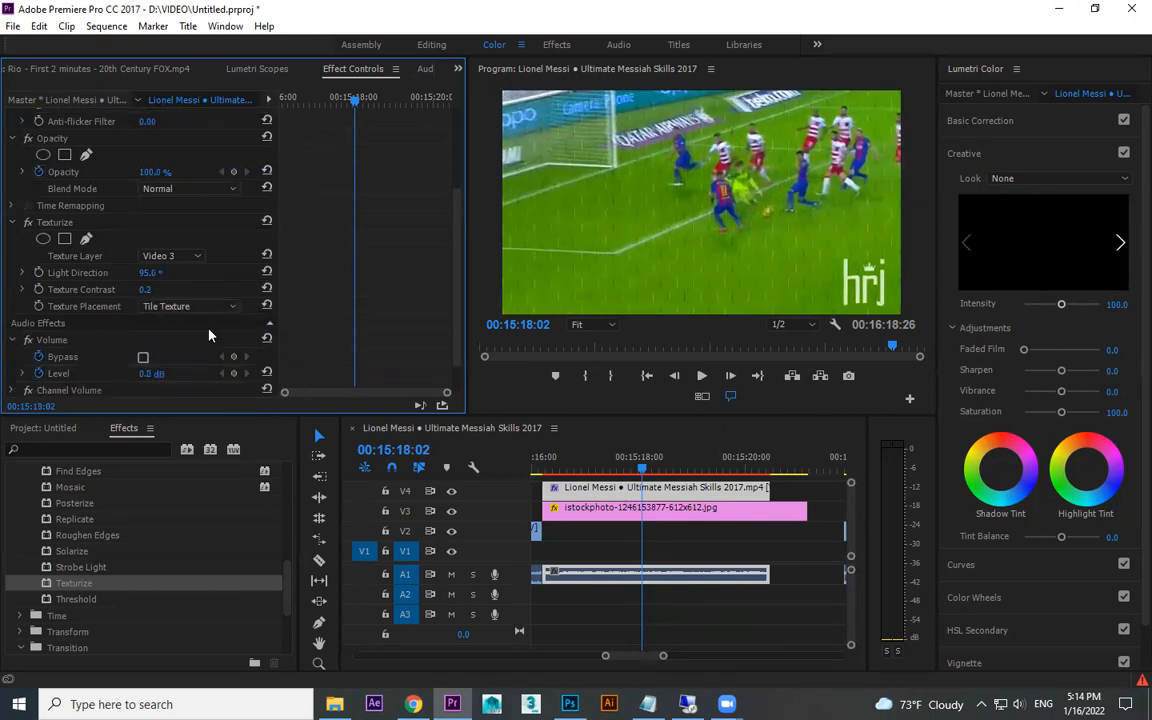
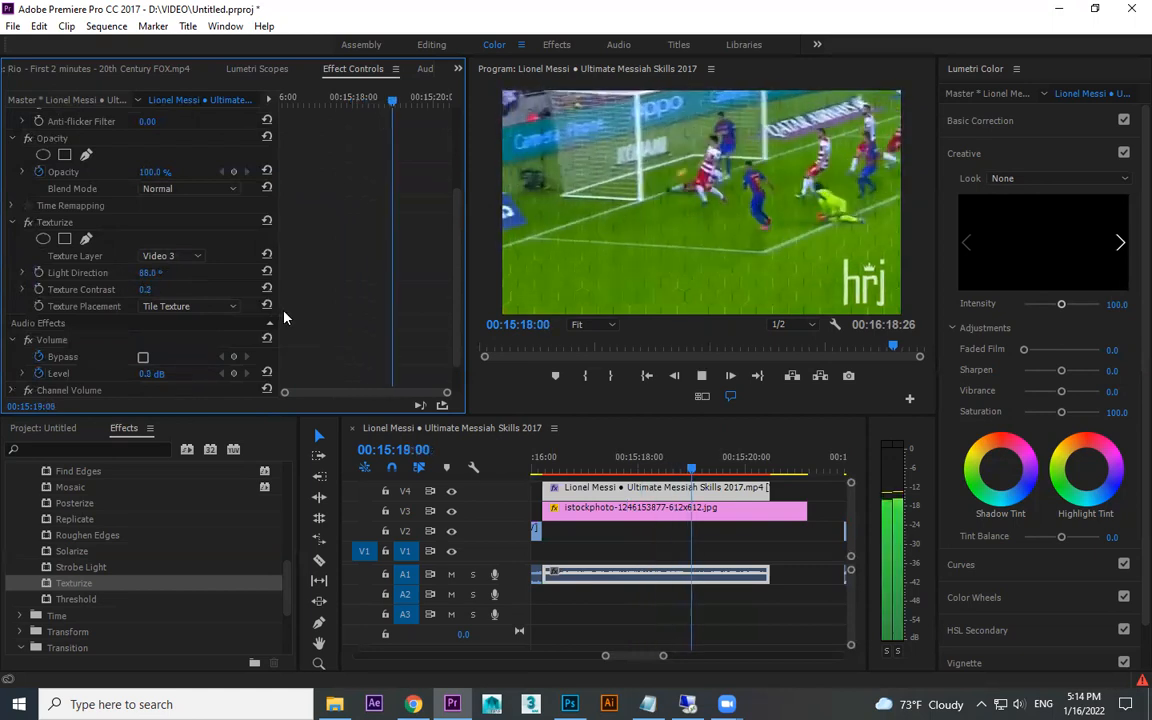
{"action": "key", "text": "space"}
- Delete the pattern image from V3 and move the following V2 segment back so it lies beneath the textured clip
{"action": "left_click", "coordinate": [706, 510]}
{"action": "key", "text": "Delete"}
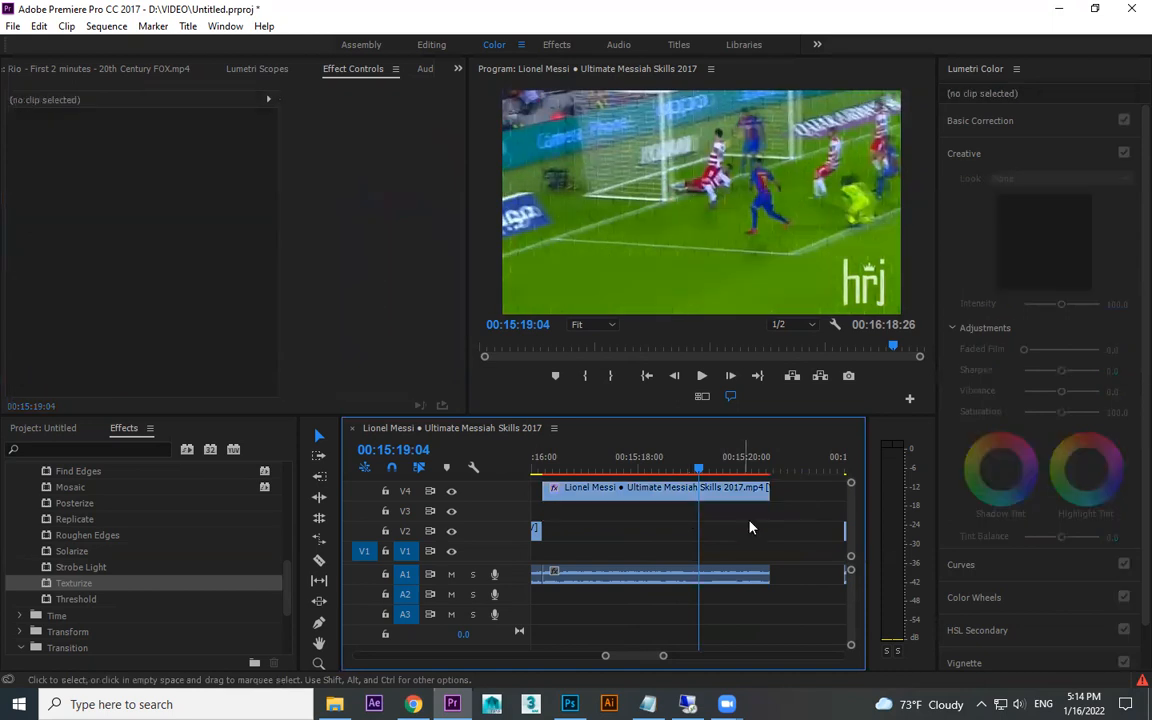
{"action": "key", "text": "minus"}
{"action": "left_click_drag", "start_coordinate": [797, 535], "coordinate": [650, 537]}
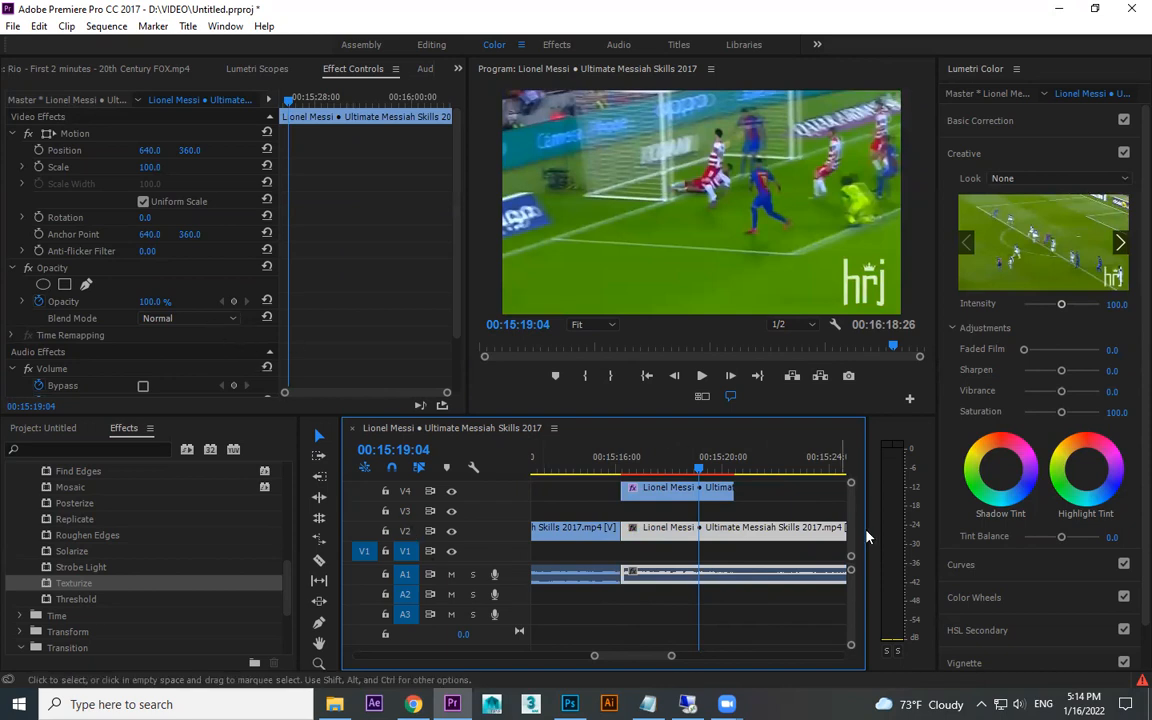
- Set the V4 clip's Texturize Texture Layer to Video 2
{"action": "left_click", "coordinate": [686, 492]}
{"action": "scroll", "coordinate": [452, 287], "scroll_direction": "down", "scroll_amount": 3}
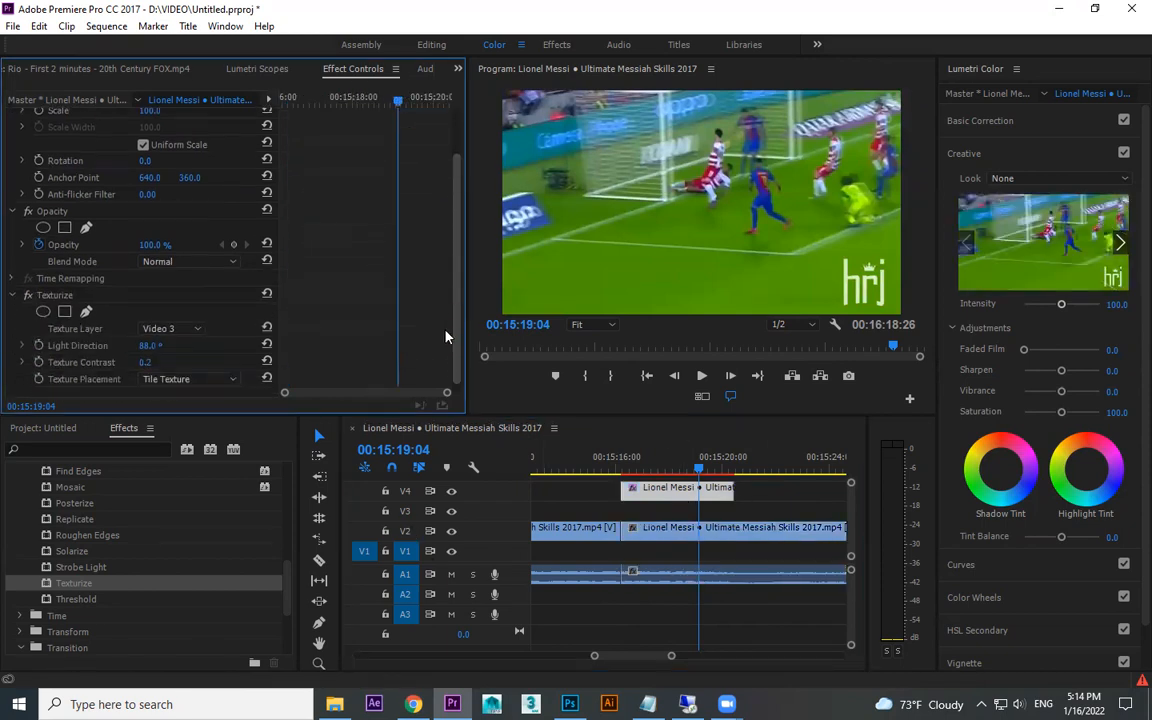
{"action": "left_click", "coordinate": [190, 326]}
{"action": "left_click", "coordinate": [217, 400]}
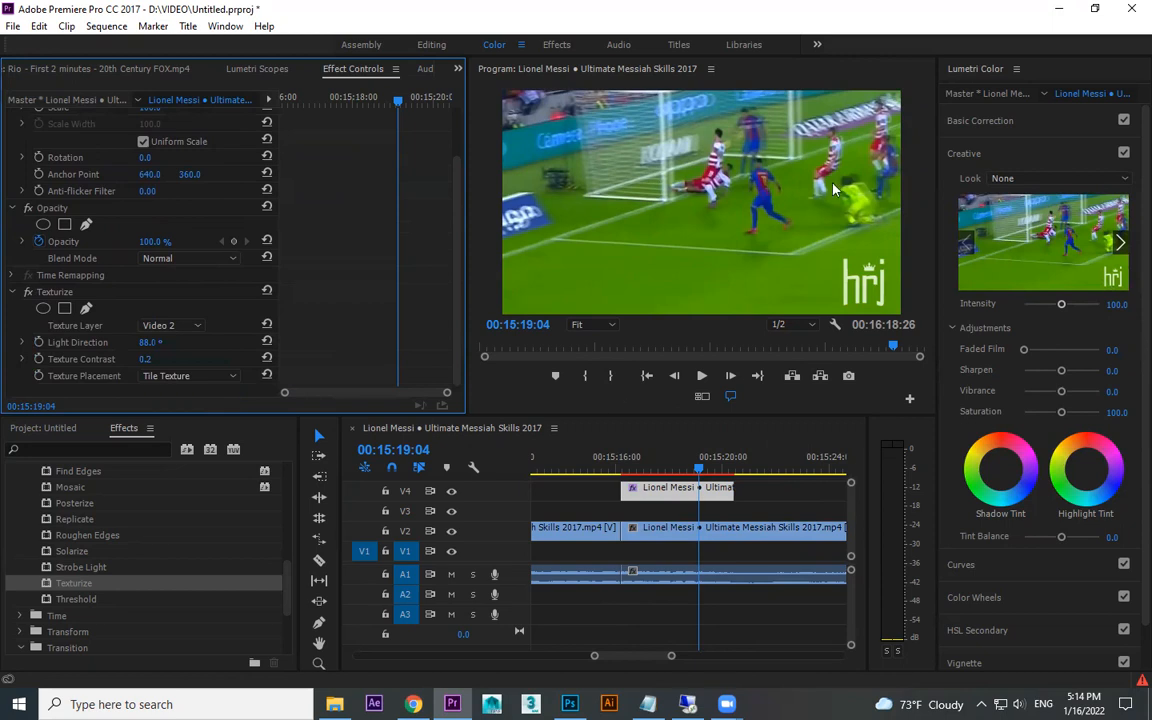
- Play the V4 clip textured by the Video 2 layer to examine the Texturize result
{"action": "key", "text": "space"}
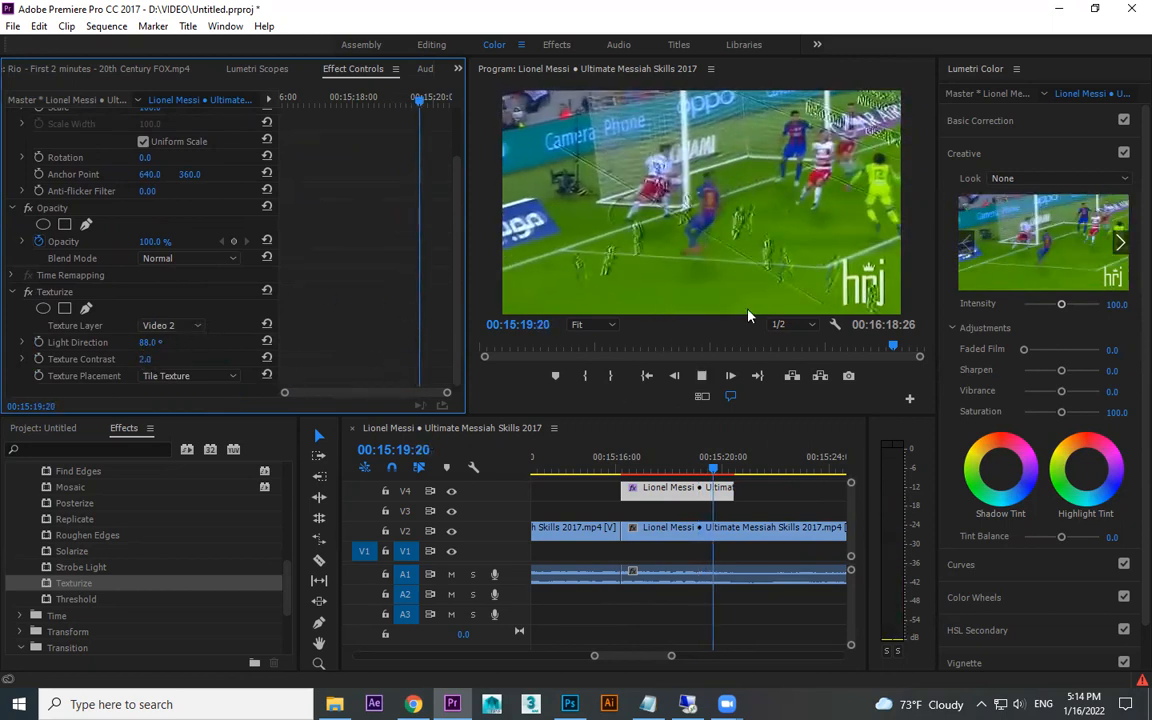
{"action": "key", "text": "space"}
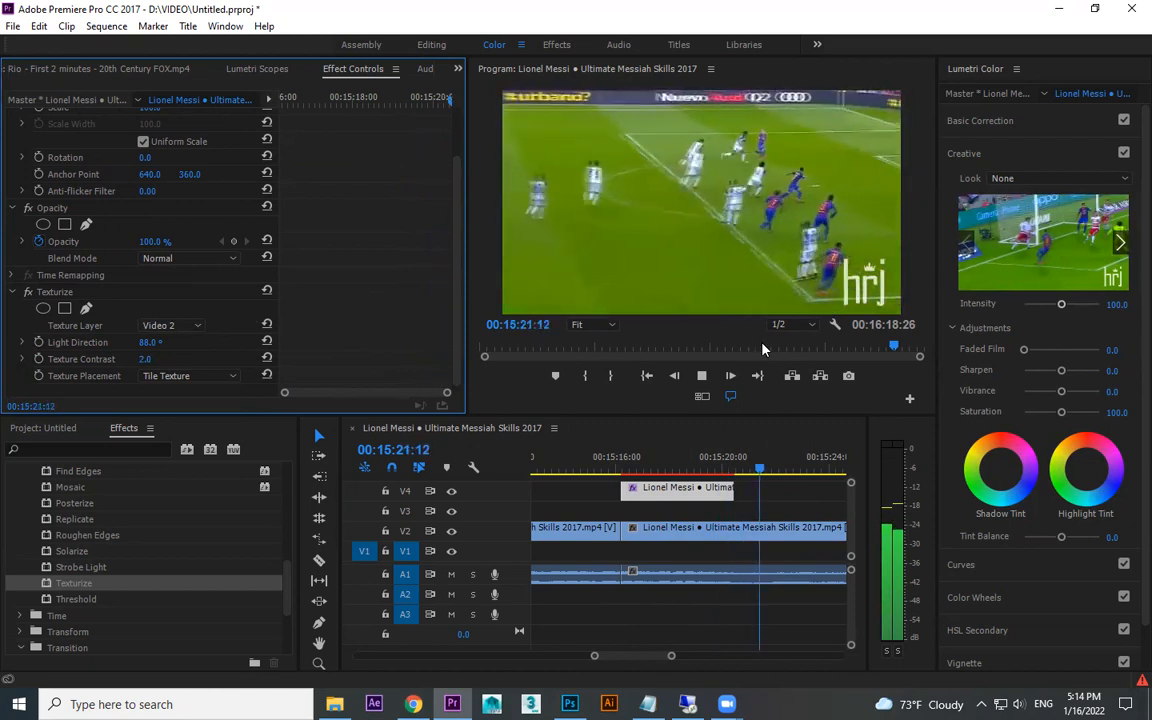
{"action": "key", "text": "space"}
- Try extending the end of the textured V4 clip over the V2 segment and play the overlap
{"action": "left_click_drag", "start_coordinate": [739, 494], "coordinate": [858, 492]}
{"action": "left_click", "coordinate": [621, 462]}
{"action": "left_click", "coordinate": [704, 375]}
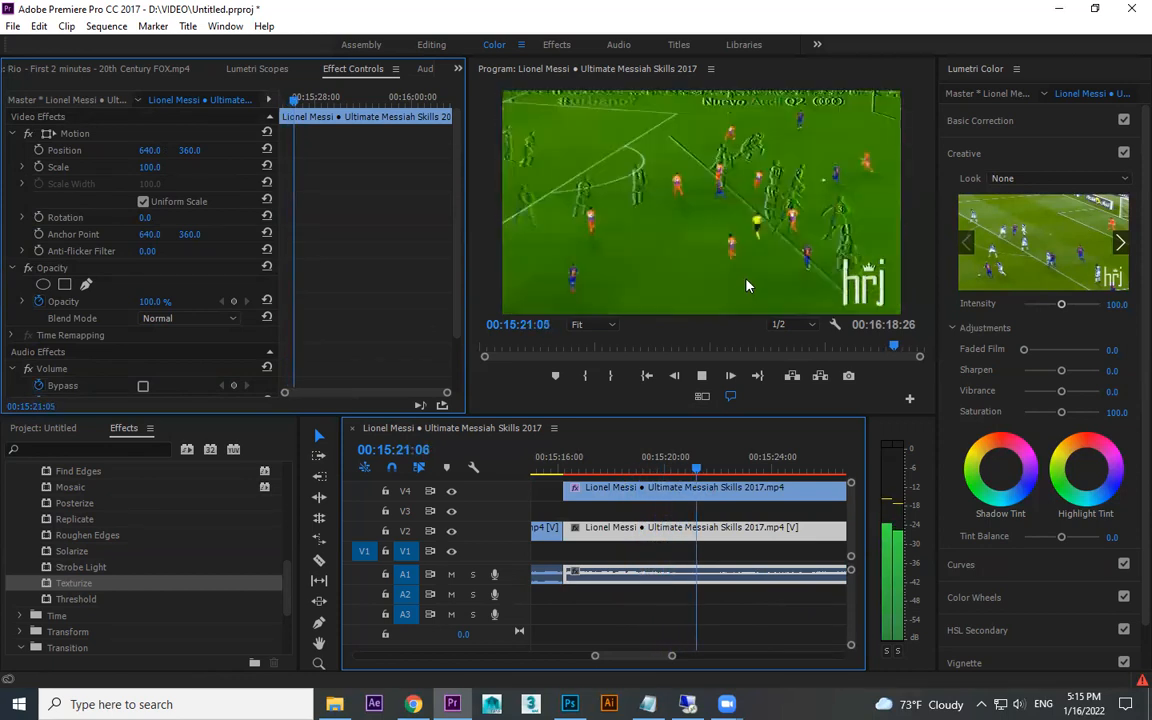
{"action": "key", "text": "space"}
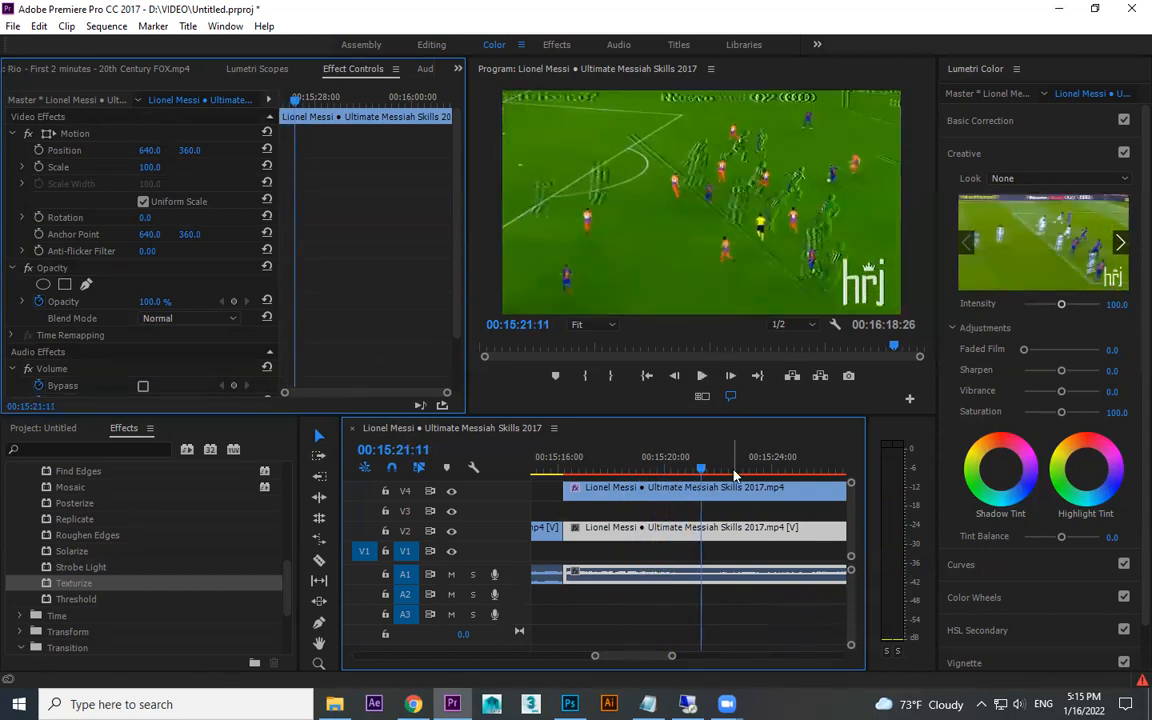
- Try deleting the V2 segment beneath the textured clip, and undo both the deletion and the V4 extension
{"action": "left_click", "coordinate": [731, 510]}
{"action": "left_click", "coordinate": [730, 526]}
{"action": "key", "text": "Delete"}
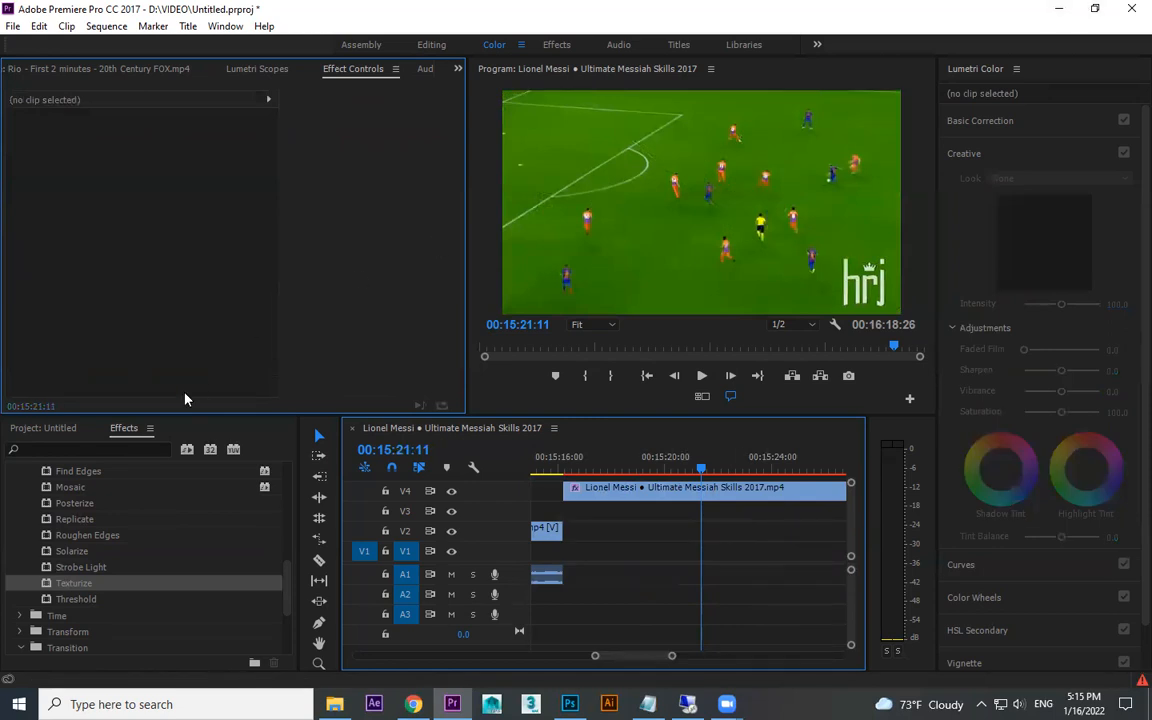
{"action": "key", "text": "ctrl+z"}
{"action": "key", "text": "ctrl+z"}
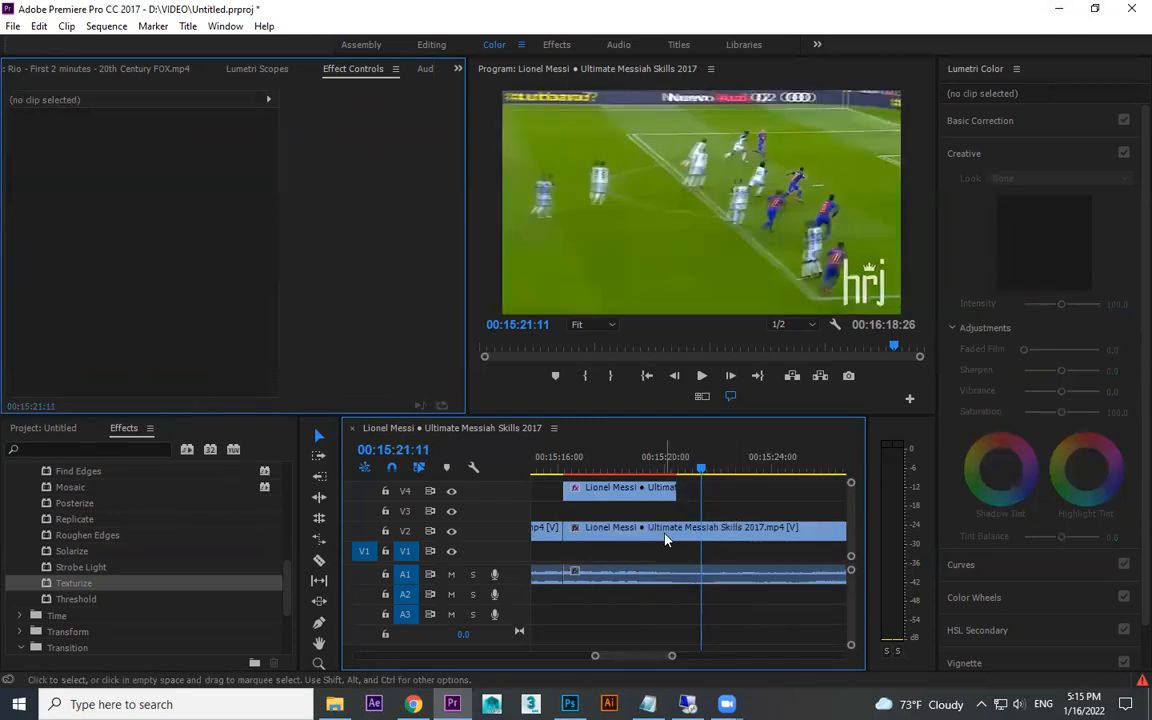
- Delete the V2 segment, move the textured V4 clip down to V2 in its place, and play it briefly
{"action": "left_click", "coordinate": [665, 537]}
{"action": "key", "text": "Delete"}
{"action": "left_click_drag", "start_coordinate": [640, 489], "coordinate": [643, 529]}
{"action": "left_click", "coordinate": [602, 463]}
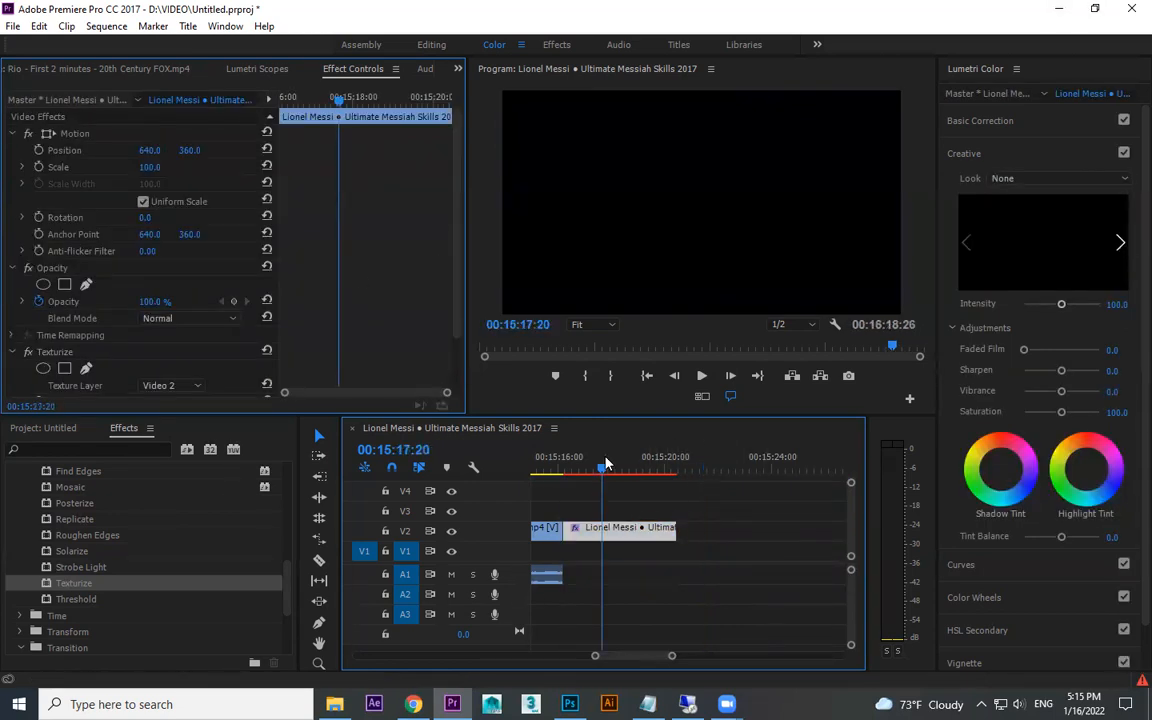
{"action": "key", "text": "space"}
{"action": "key", "text": "space"}
- Apply the Threshold effect to the V2 clip that carries Texturize and play the result
{"action": "left_click_drag", "start_coordinate": [68, 598], "coordinate": [590, 528]}
{"action": "left_click_drag", "start_coordinate": [457, 210], "coordinate": [456, 288]}
{"action": "key", "text": "space"}
{"action": "key", "text": "space"}
{"action": "left_click_drag", "start_coordinate": [145, 287], "coordinate": [891, 545]}
{"action": "key", "text": "minus"}
{"action": "key", "text": "minus"}
{"action": "key", "text": "minus"}
{"action": "key", "text": "space"}
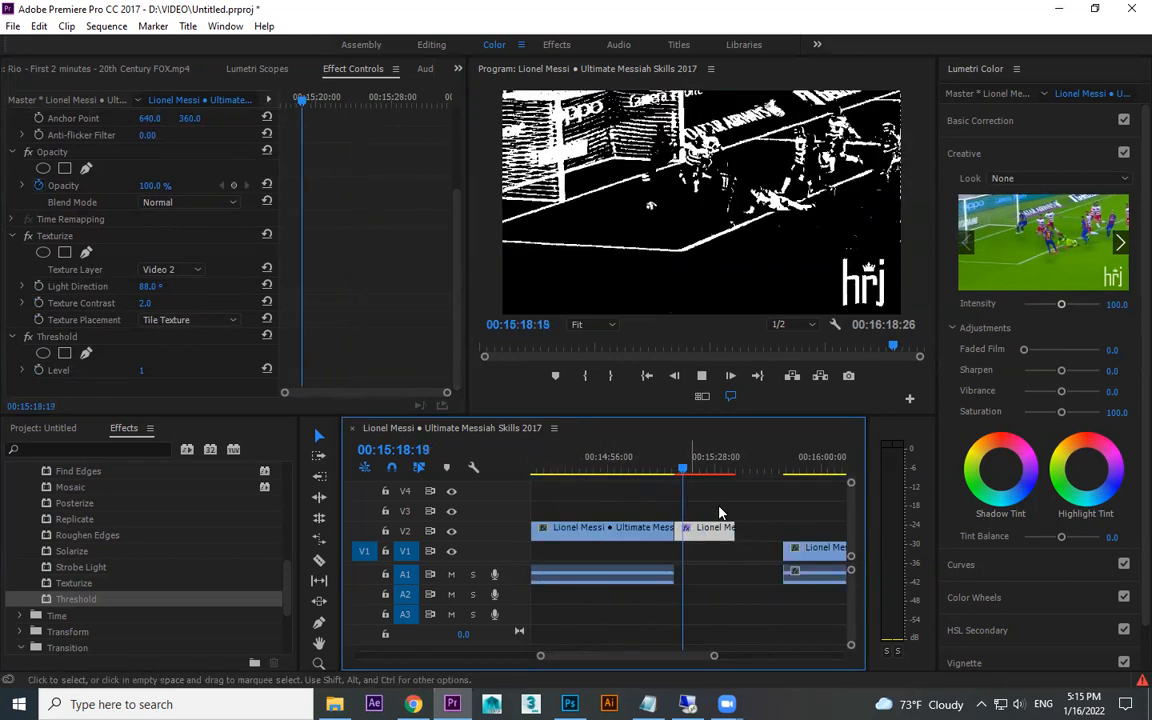
- Extend the end of the V2 Threshold clip past the start of the V1 clip and play around 00:15:46
{"action": "left_click_drag", "start_coordinate": [731, 529], "coordinate": [809, 529]}
{"action": "left_click_drag", "start_coordinate": [733, 466], "coordinate": [779, 466]}
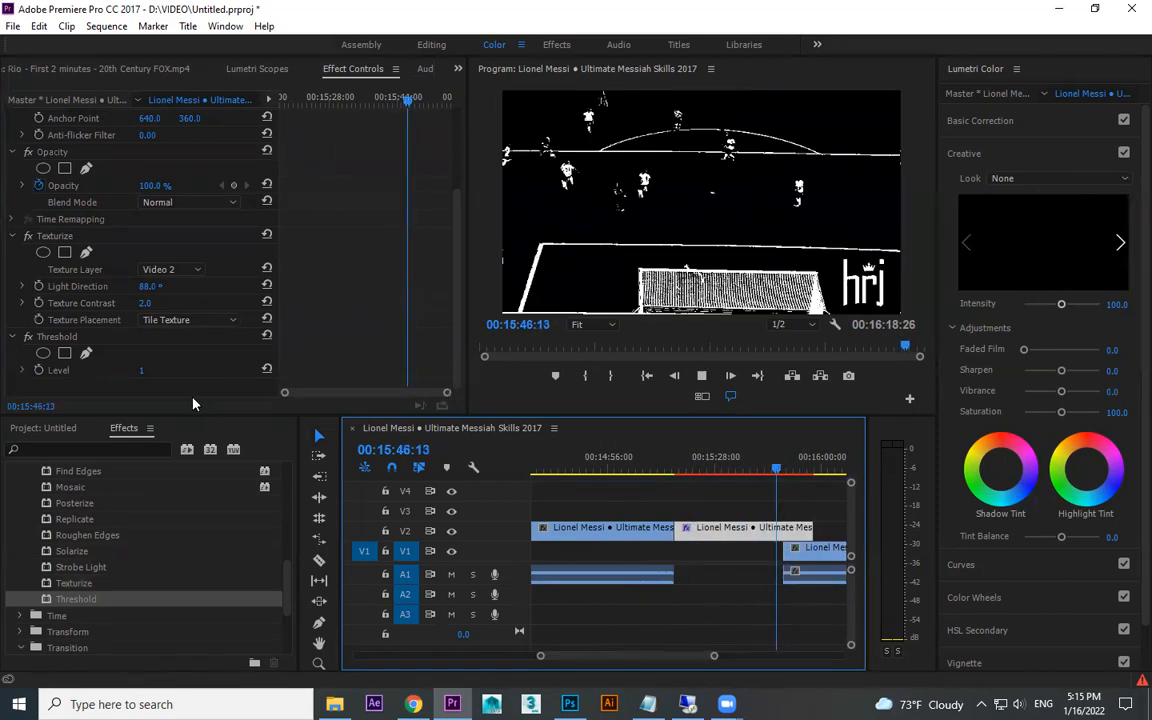
{"action": "key", "text": "space"}
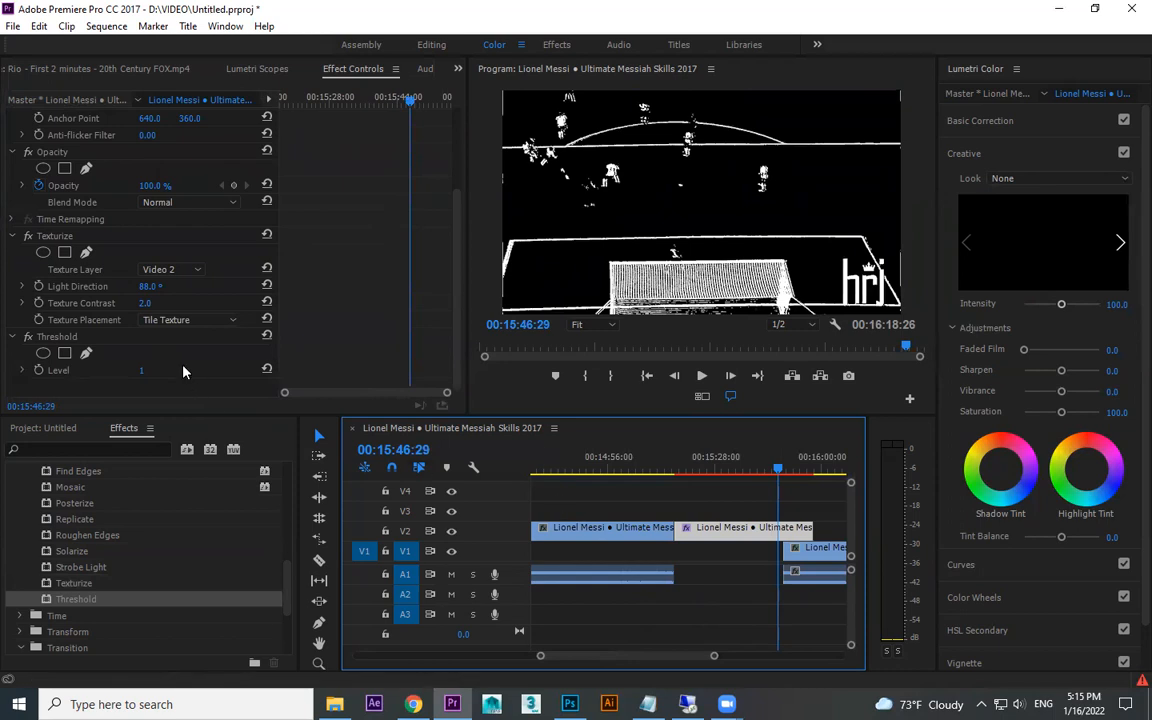
- Set the Threshold Level to 0 and extend the V2 clip's end to 00:16:49:01
{"action": "mouse_move", "coordinate": [144, 378]}
{"action": "left_mouse_down"}
{"action": "mouse_move", "coordinate": [160, 378]}
{"action": "mouse_move", "coordinate": [110, 378]}
{"action": "mouse_move", "coordinate": [135, 378]}
{"action": "left_mouse_up"}
{"action": "left_click", "coordinate": [776, 470]}
{"action": "key", "text": "minus"}
{"action": "key", "text": "minus"}
{"action": "key", "text": "minus"}
{"action": "left_click_drag", "start_coordinate": [712, 531], "coordinate": [736, 531]}
{"action": "key", "text": "minus"}
- Play the extended Threshold clip from about 00:16:37 to view the black-and-white player close-up
{"action": "key", "text": "equal"}
{"action": "key", "text": "equal"}
{"action": "key", "text": "equal"}
{"action": "left_click_drag", "start_coordinate": [752, 468], "coordinate": [786, 467]}
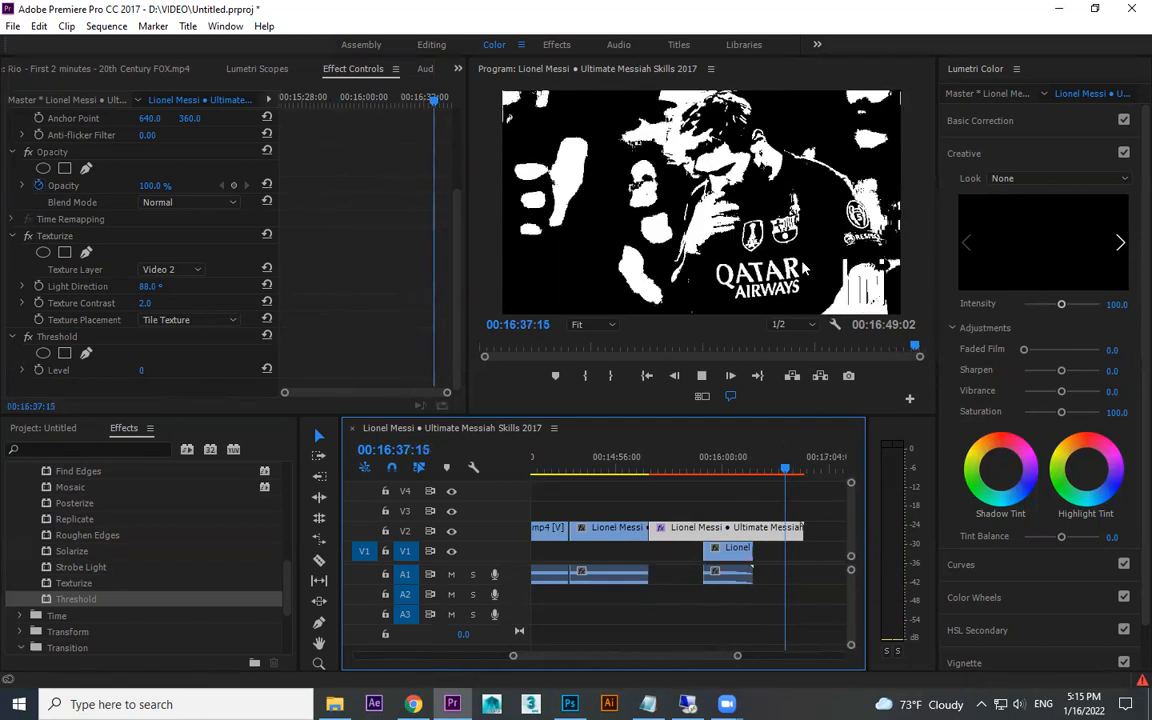
{"action": "key", "text": "space"}
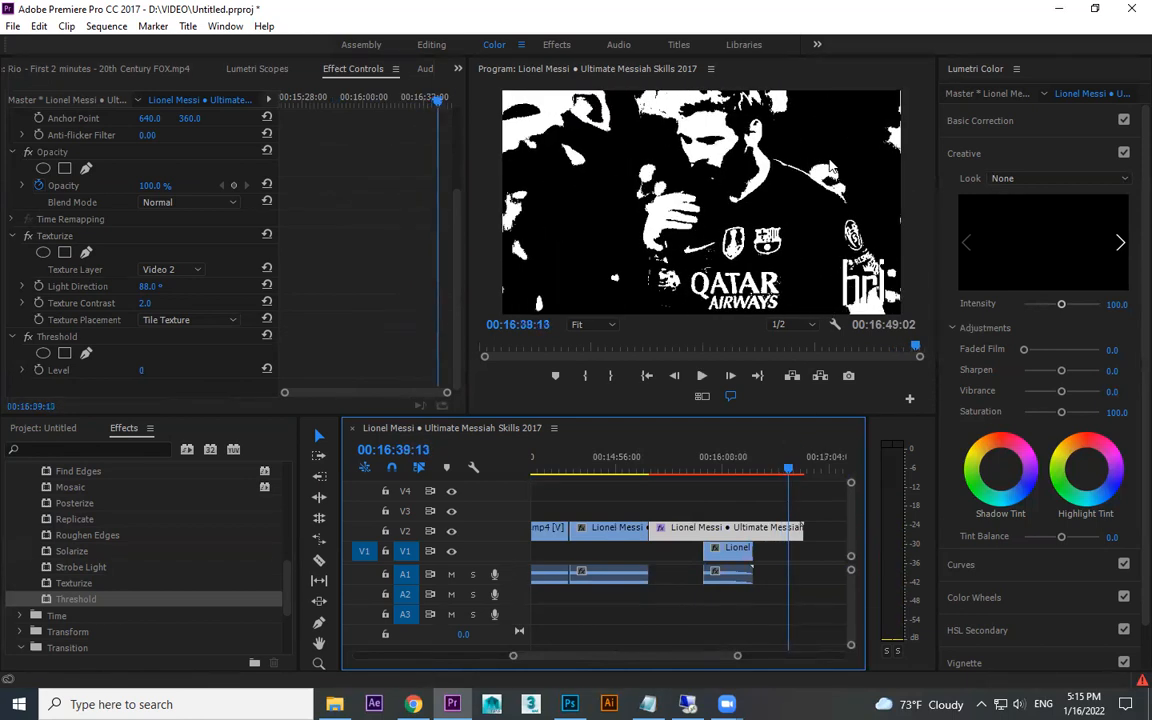
- Look through the Stylize effects list and highlight Replicate, leaving no clip selected
{"action": "key", "text": "="}
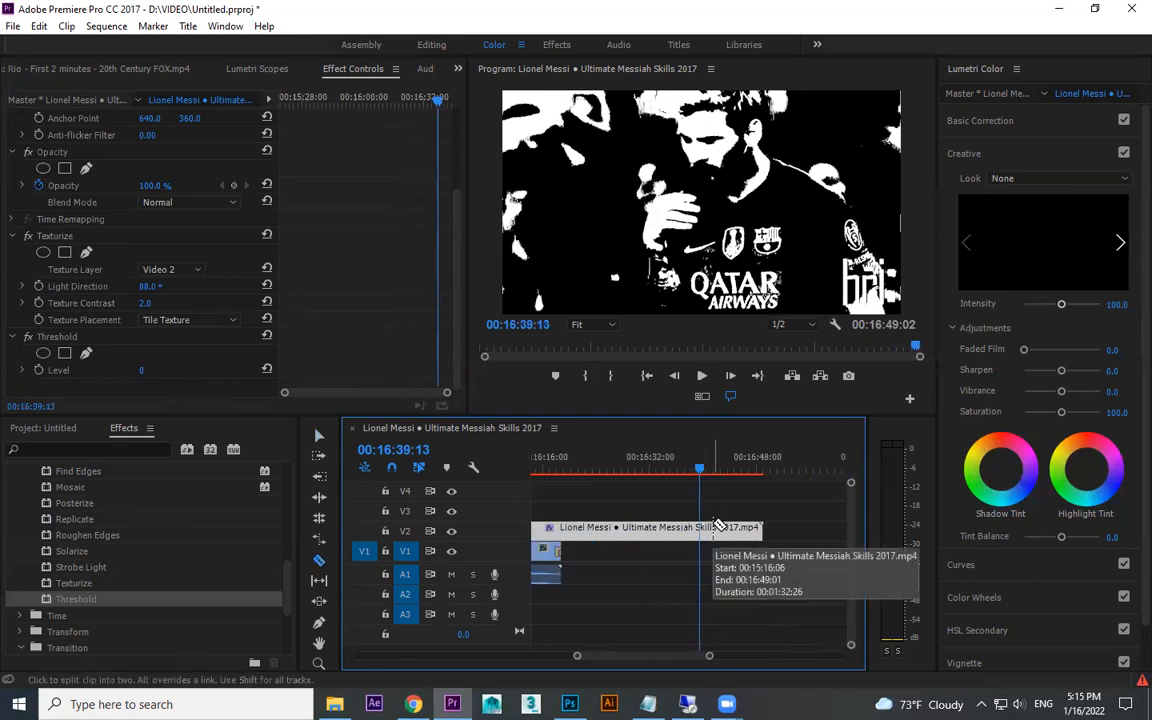
{"action": "scroll", "coordinate": [85, 535], "scroll_direction": "up", "scroll_amount": 3}
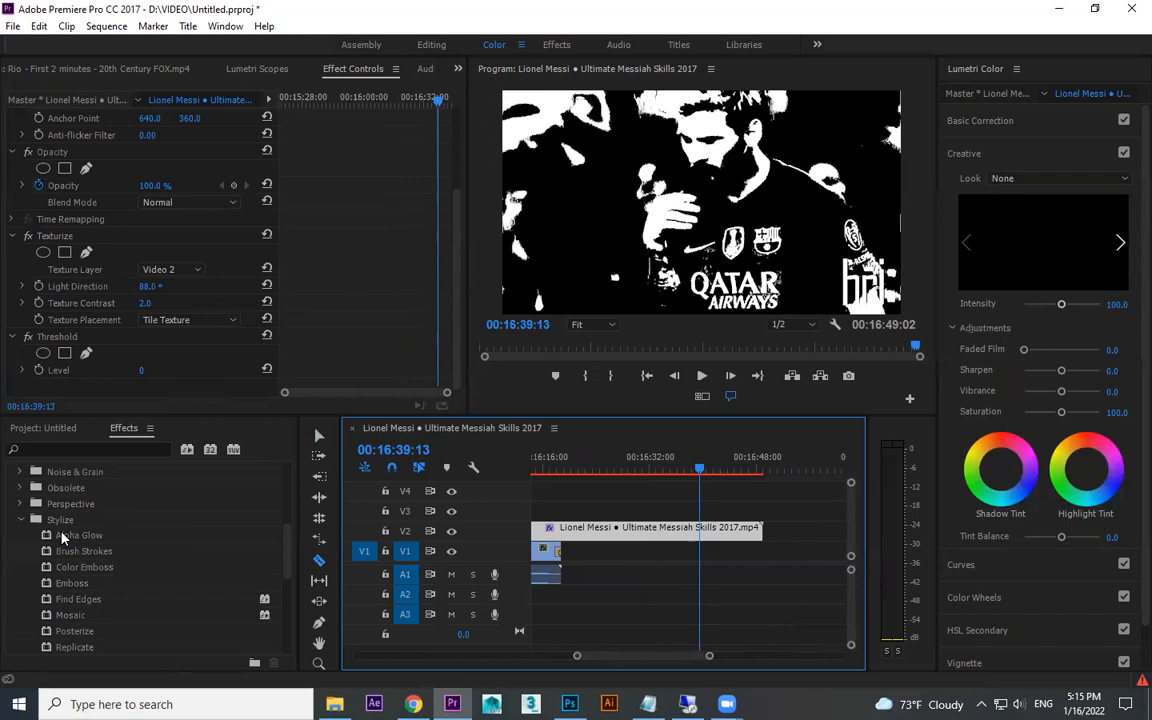
{"action": "scroll", "coordinate": [65, 560], "scroll_direction": "down", "scroll_amount": 3}
{"action": "scroll", "coordinate": [69, 605], "scroll_direction": "up", "scroll_amount": 1}
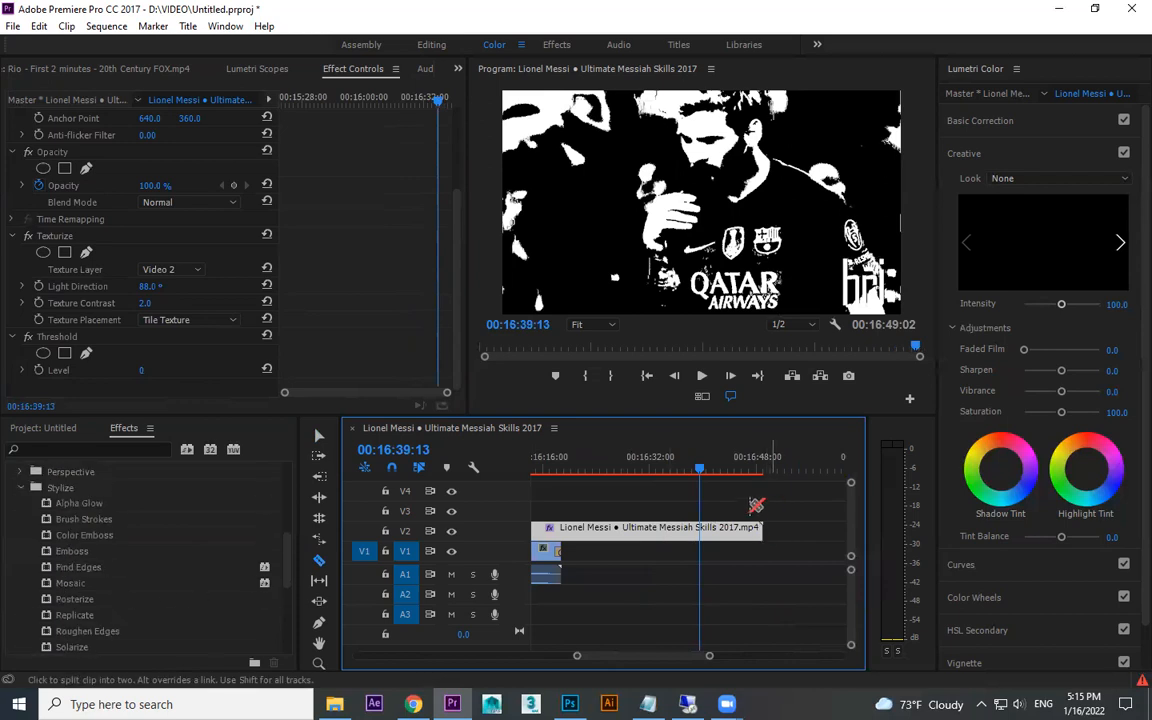
{"action": "key", "text": "v"}
{"action": "left_click", "coordinate": [781, 540]}
{"action": "scroll", "coordinate": [110, 560], "scroll_direction": "down", "scroll_amount": 1}
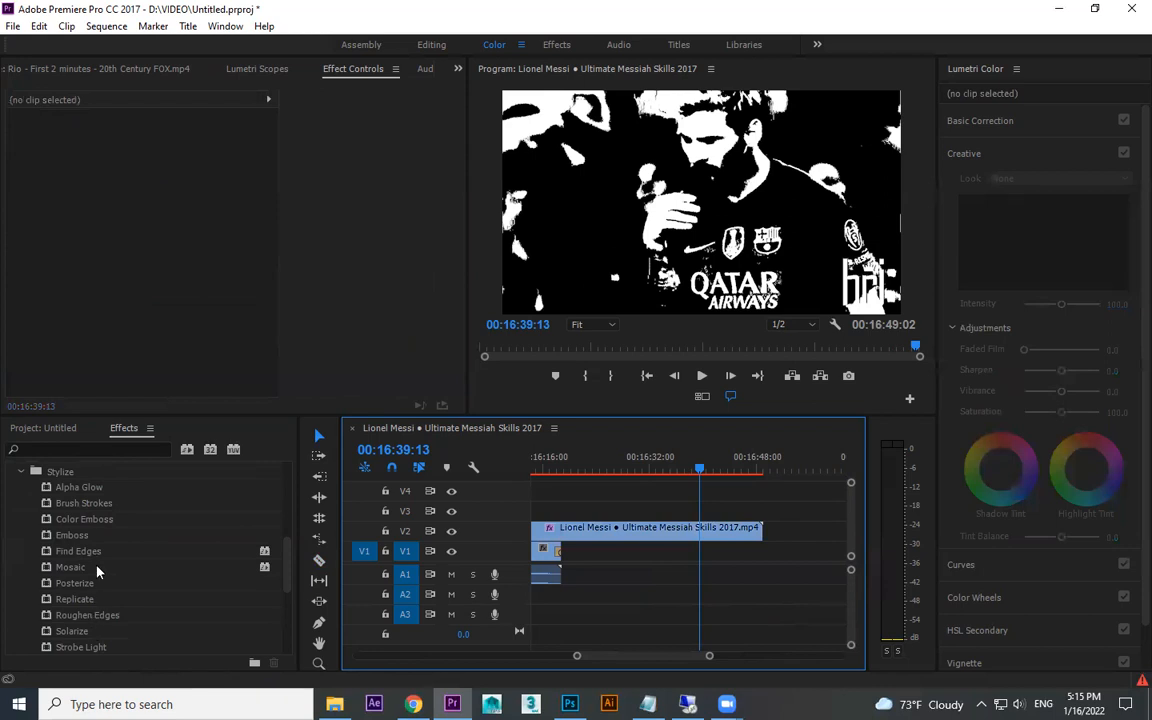
{"action": "left_click", "coordinate": [80, 598]}
{"action": "left_click", "coordinate": [787, 563]}
- Move the playhead back to about 00:05:25 in the earlier V2 clip and play it briefly
{"action": "key", "text": "minus"}
{"action": "key", "text": "minus"}
{"action": "key", "text": "minus"}
{"action": "key", "text": "minus"}
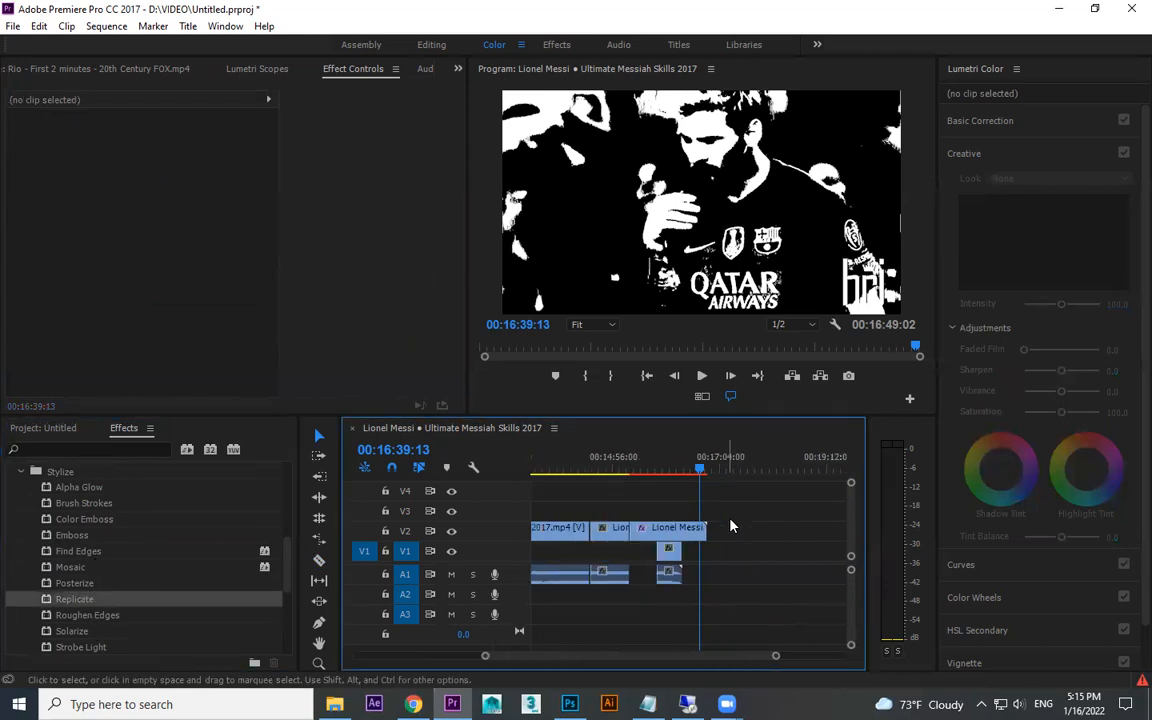
{"action": "left_click", "coordinate": [578, 463]}
{"action": "key", "text": "equal"}
{"action": "key", "text": "equal"}
{"action": "left_click", "coordinate": [652, 467]}
{"action": "key", "text": "minus"}
{"action": "key", "text": "minus"}
{"action": "left_click_drag", "start_coordinate": [576, 470], "coordinate": [542, 472]}
{"action": "key", "text": "equal"}
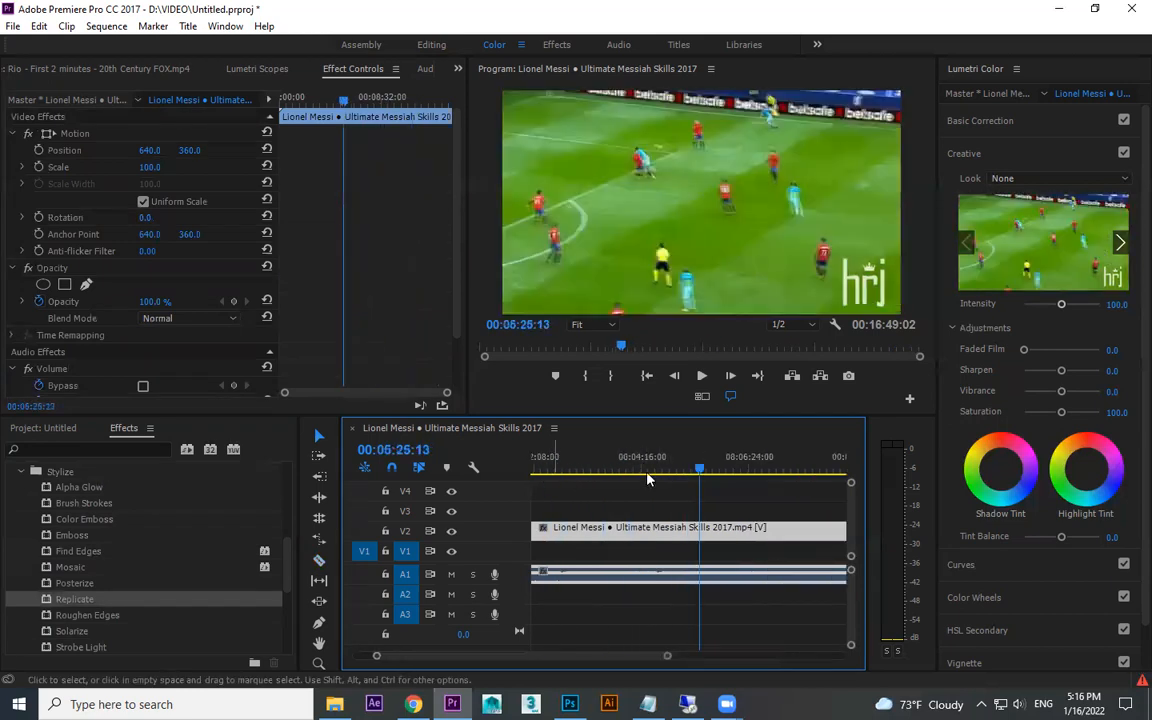
{"action": "key", "text": "equal"}
{"action": "key", "text": "space"}
{"action": "key", "text": "space"}
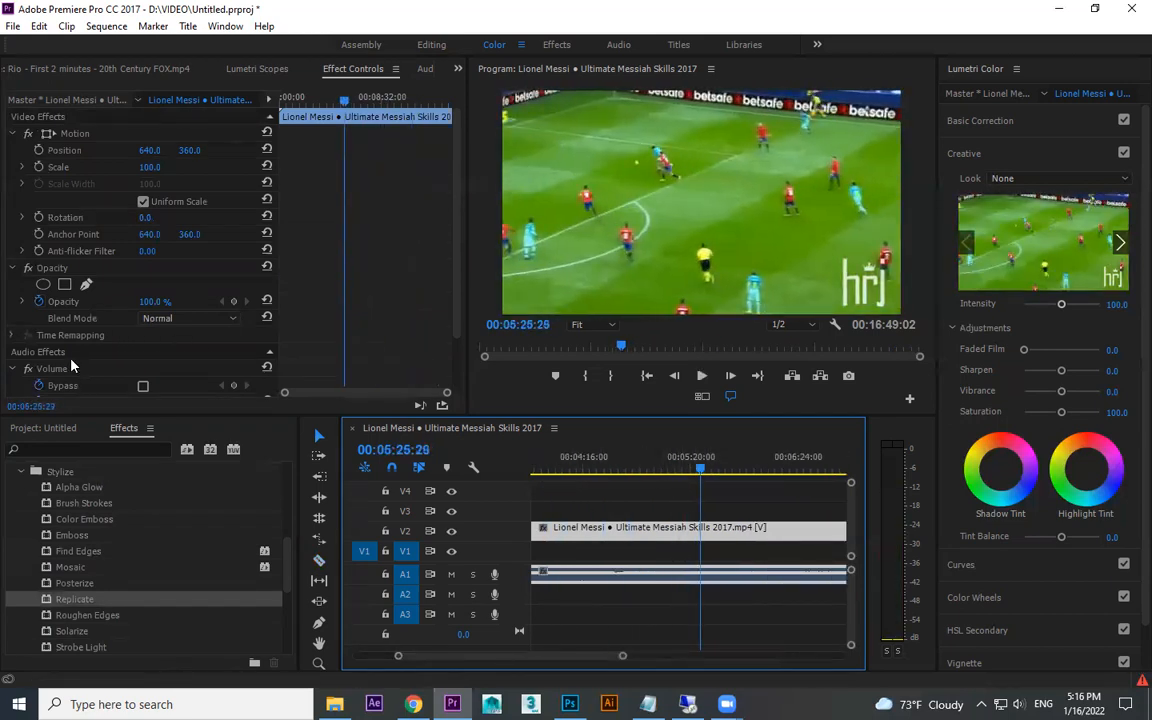
- Play the V2 clip up to the shot on goal and stop at 00:05:32:17
{"action": "scroll", "coordinate": [72, 366], "scroll_direction": "down", "scroll_amount": 2}
{"action": "key", "text": "space"}
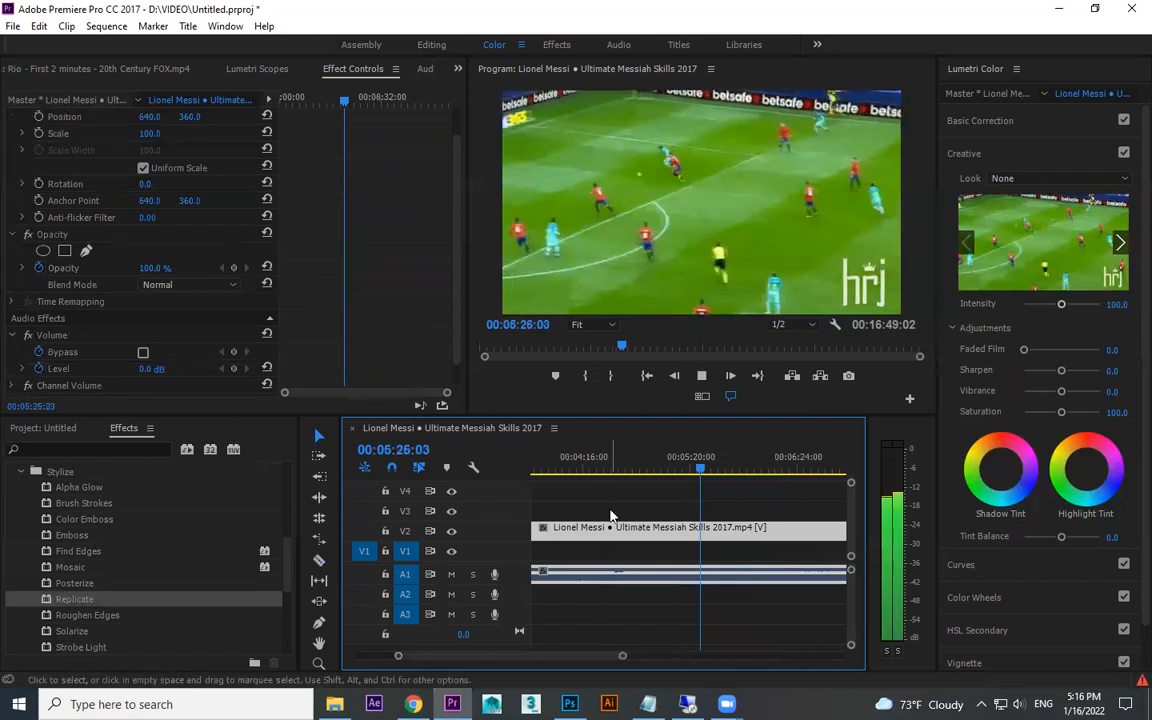
{"action": "key", "text": "space"}
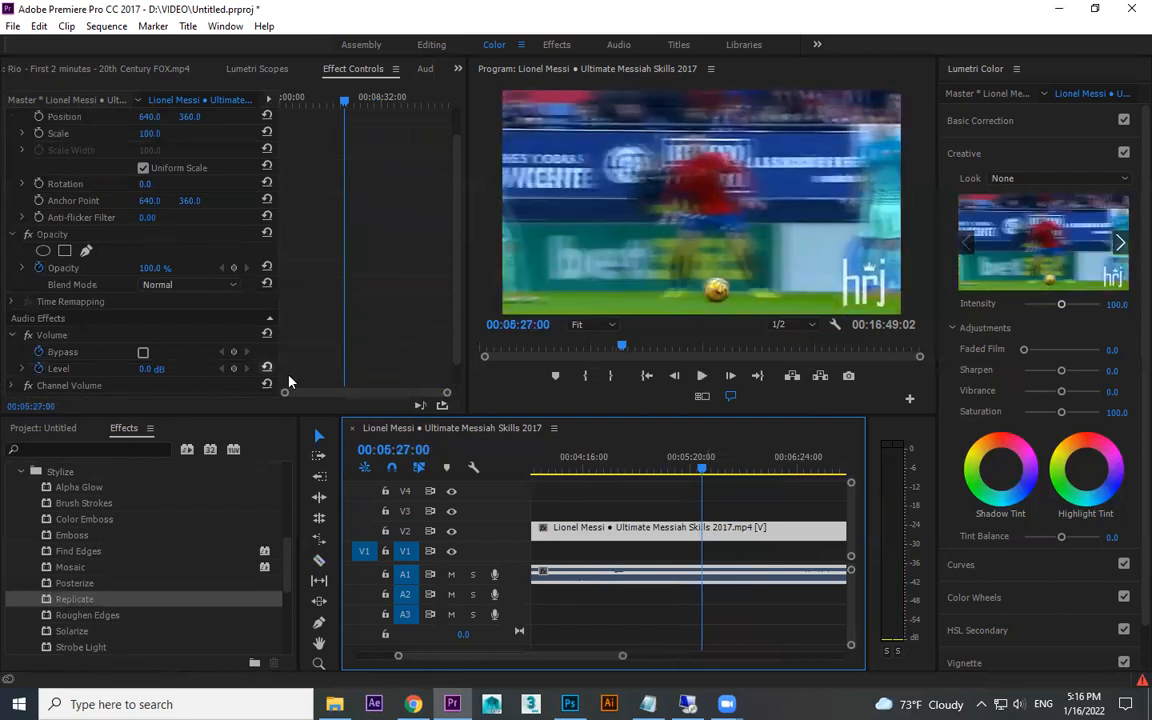
{"action": "scroll", "coordinate": [288, 381], "scroll_direction": "down", "scroll_amount": 2}
{"action": "key", "text": "space"}
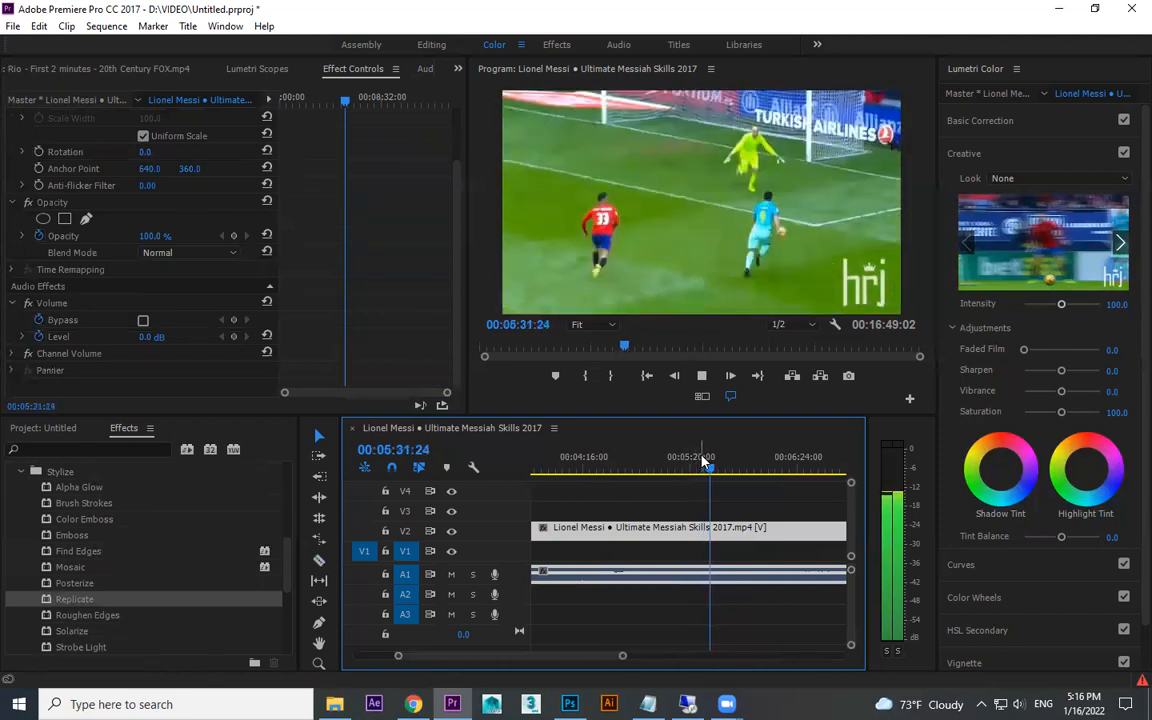
{"action": "key", "text": "space"}
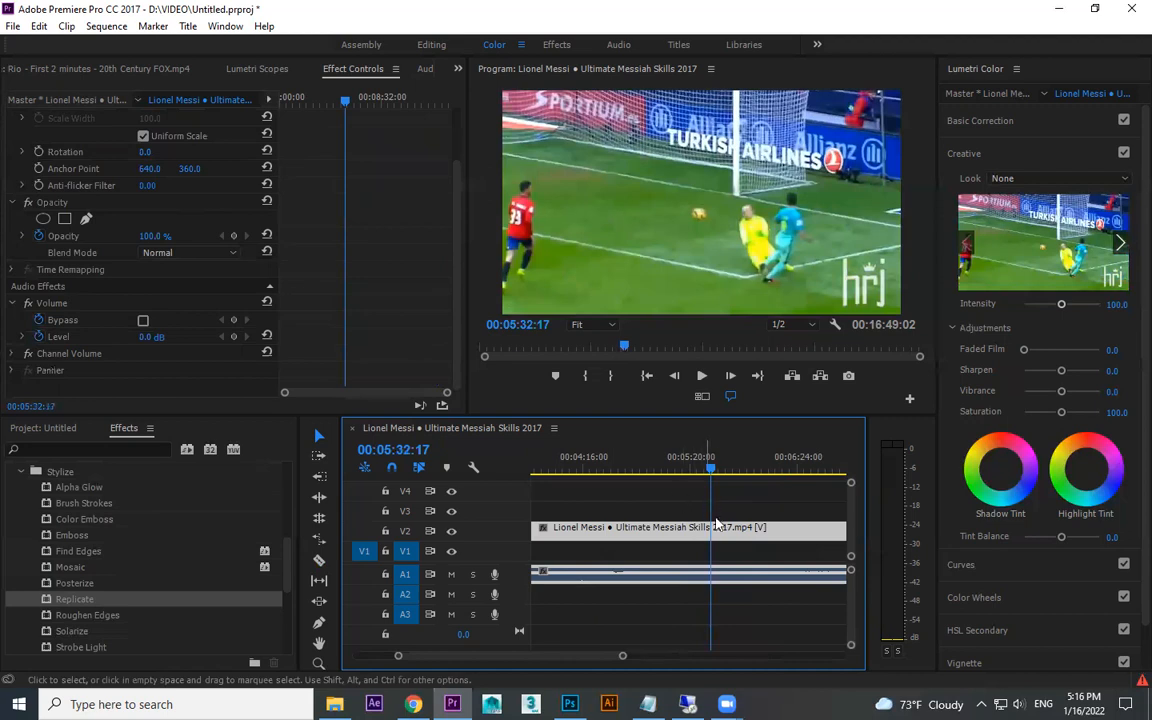
- Try cutting the V2 clip together with its linked audio at 00:05:32:17, and undo the cut
{"action": "key", "text": "="}
{"action": "key", "text": "="}
{"action": "key", "text": "="}
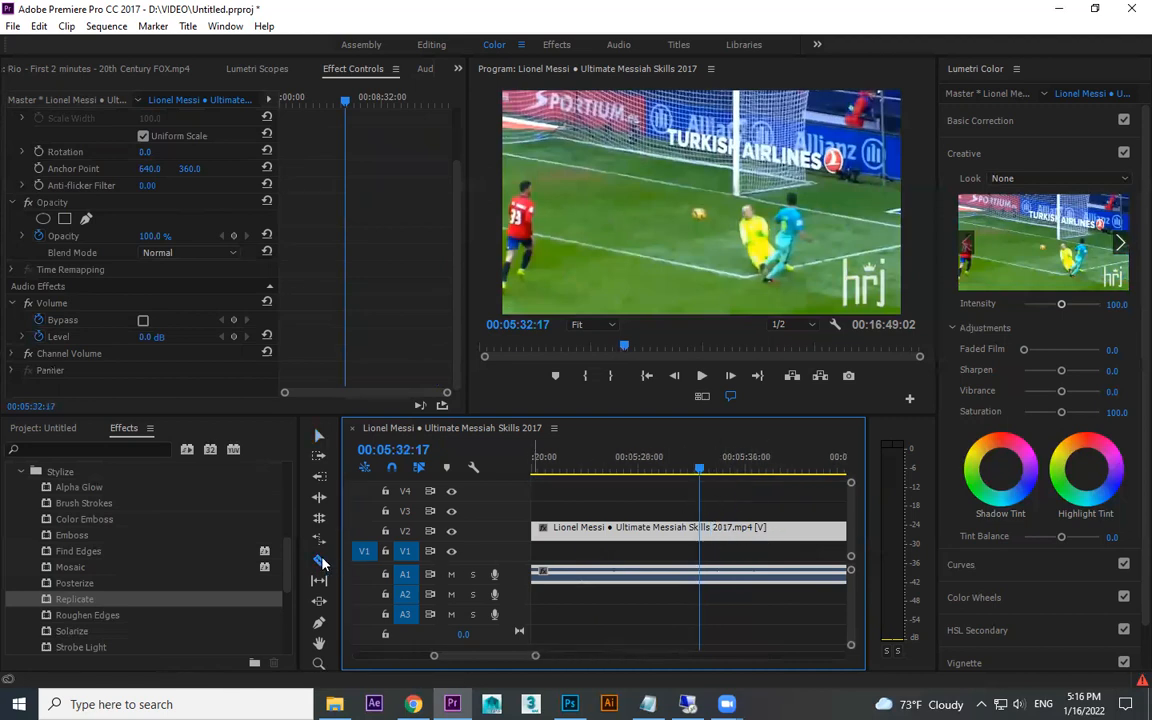
{"action": "left_click", "coordinate": [320, 563]}
{"action": "key", "text": "="}
{"action": "key", "text": "="}
{"action": "key", "text": "="}
{"action": "key", "text": "="}
{"action": "left_click", "coordinate": [709, 531]}
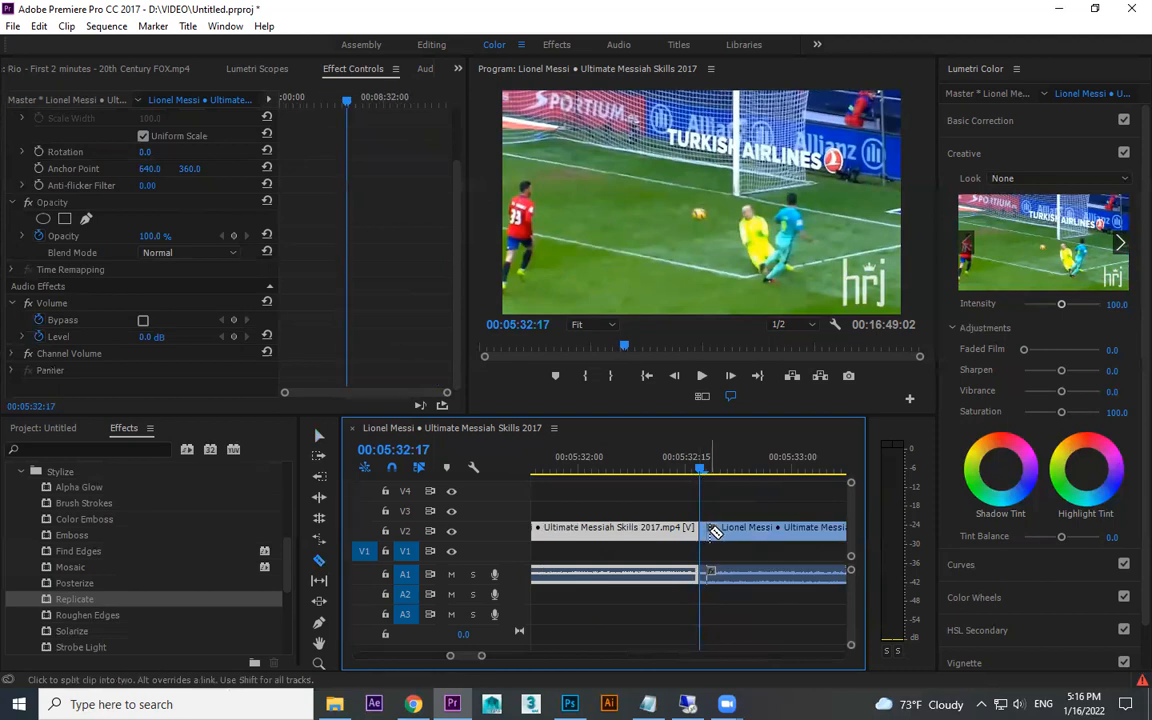
{"action": "key", "text": "ctrl+z"}
- Unlink the V2 video from its A1 audio
{"action": "key", "text": "v"}
{"action": "right_click", "coordinate": [711, 533]}
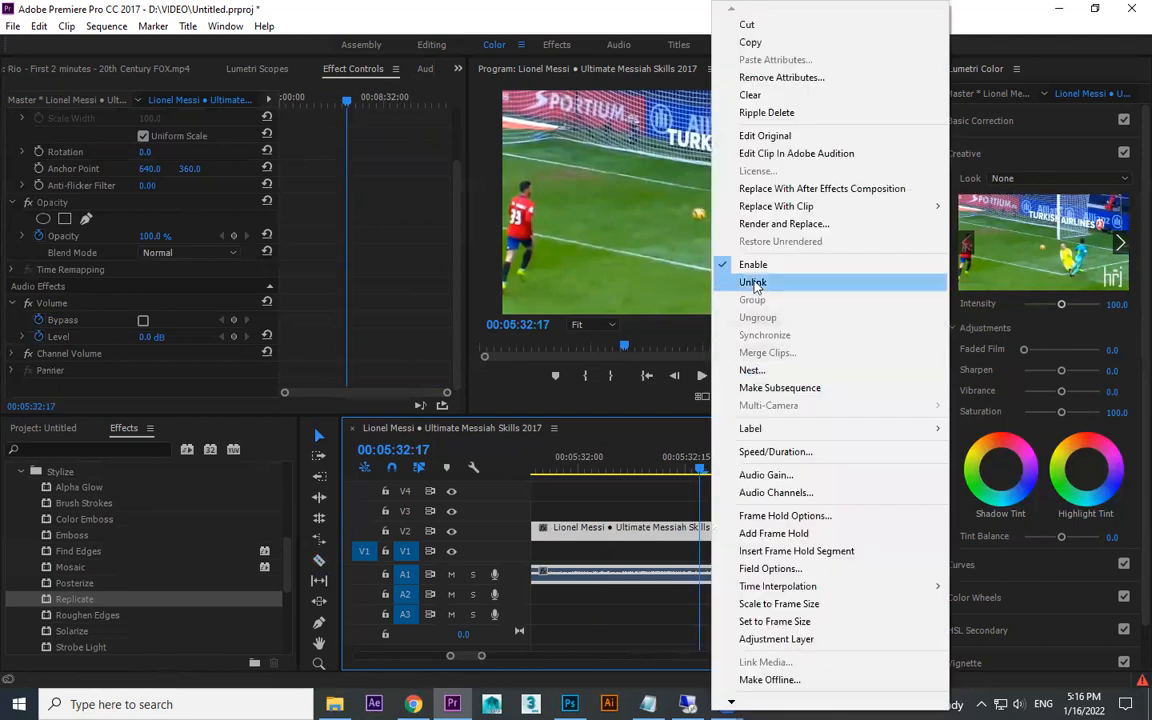
{"action": "left_click", "coordinate": [770, 285]}
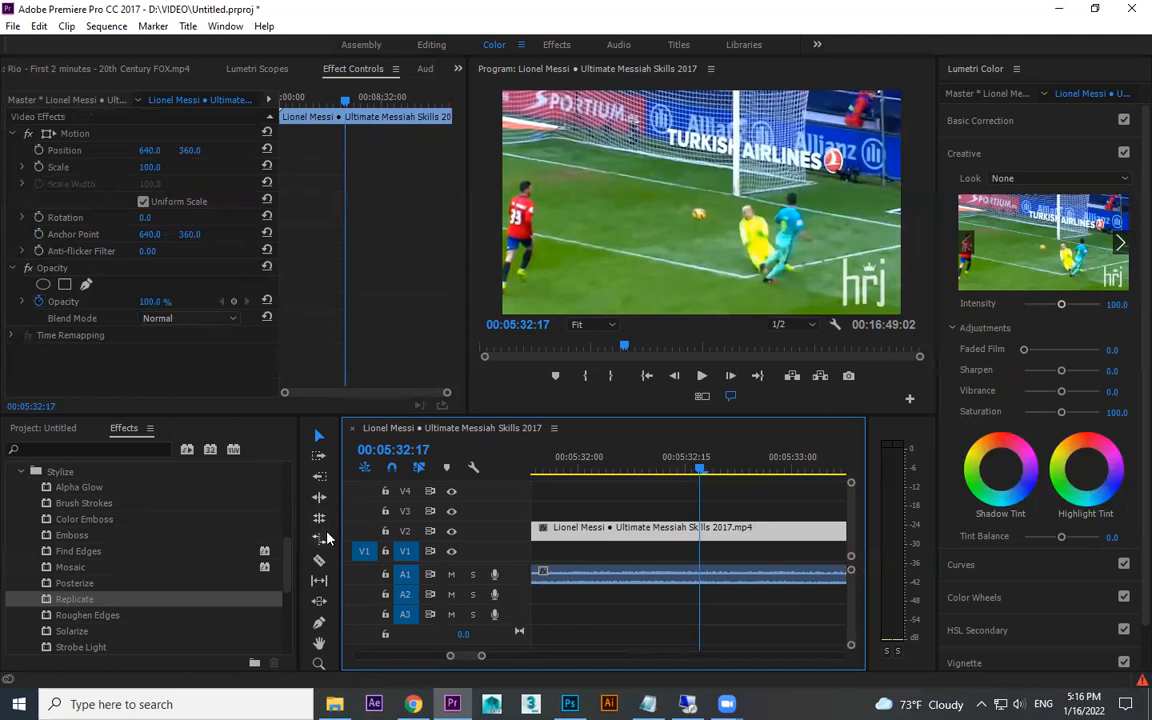
- Cut only the V2 video at 00:05:32:17 and split the footage following it into consecutive one-frame slices
{"action": "left_click", "coordinate": [319, 562]}
{"action": "left_click", "coordinate": [707, 529]}
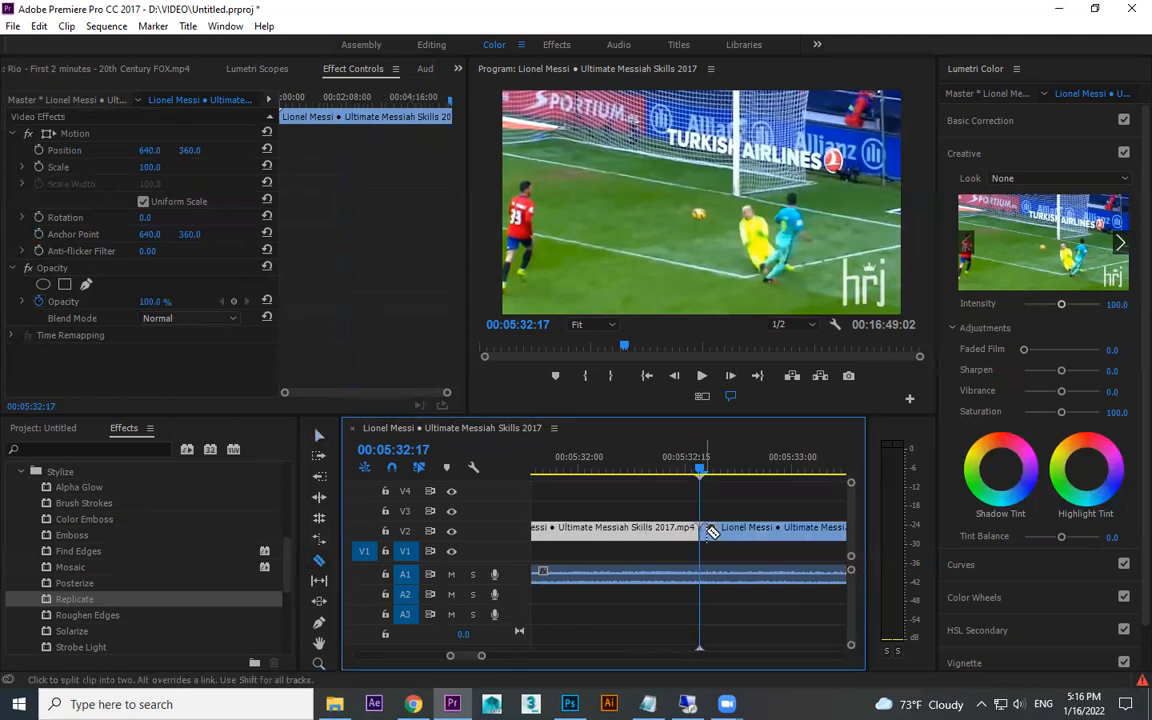
{"action": "left_click", "coordinate": [726, 530]}
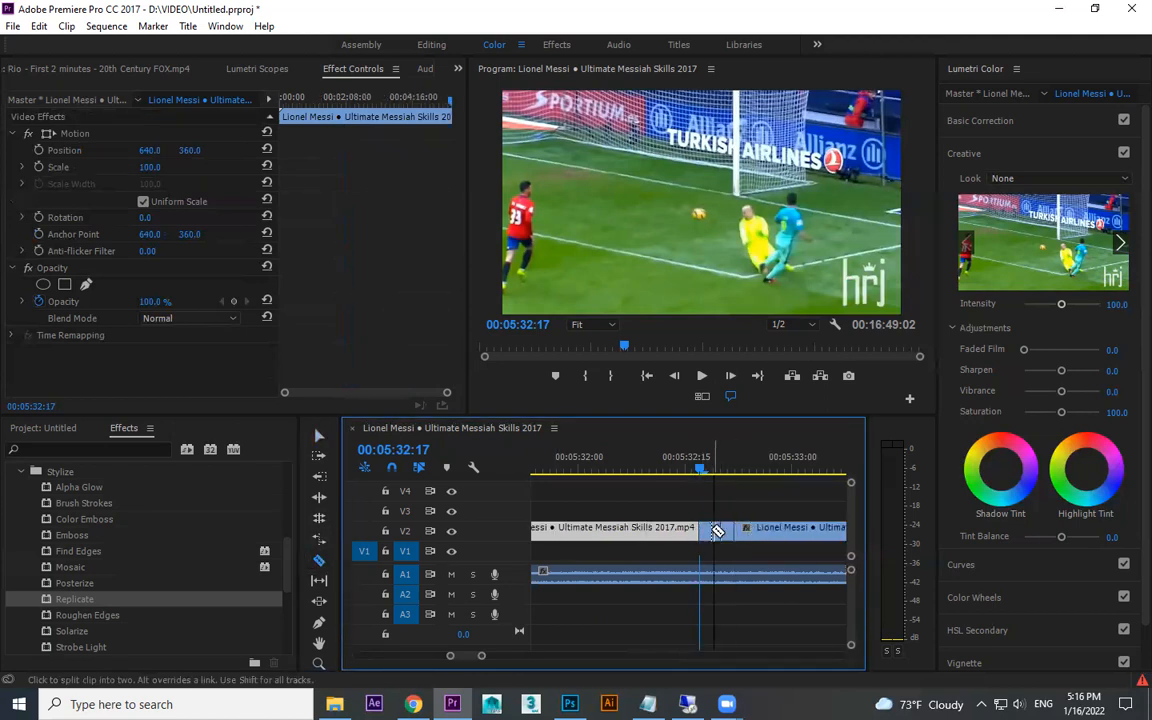
{"action": "key", "text": "="}
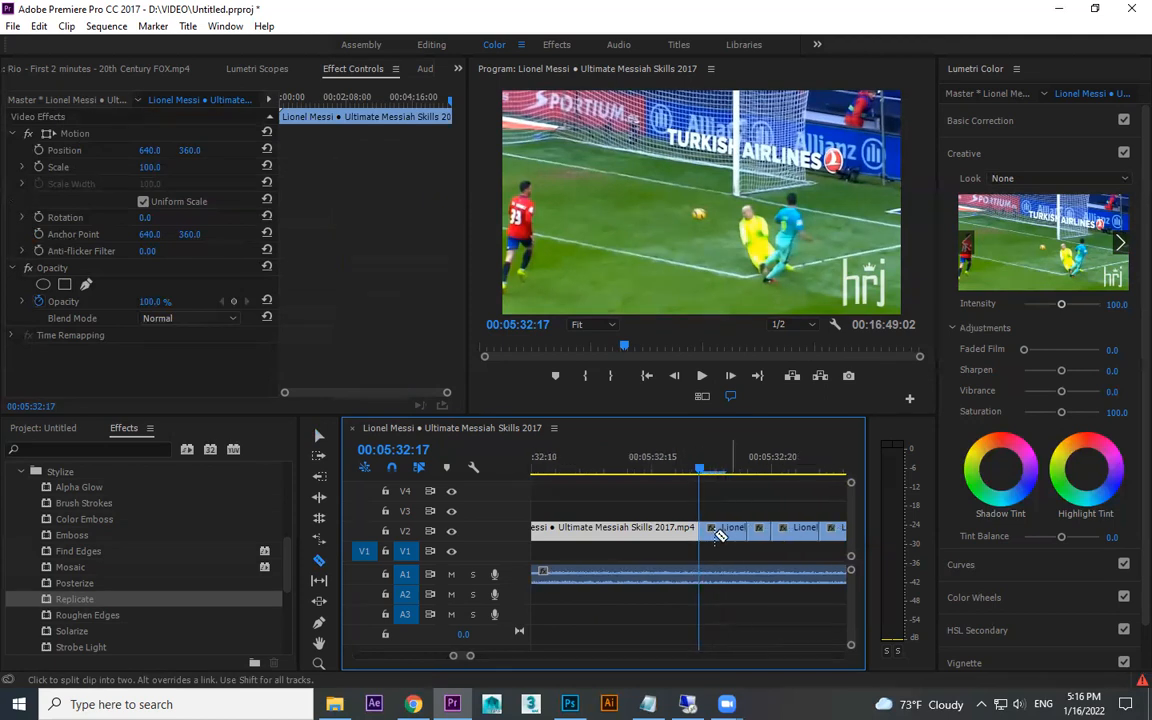
{"action": "key", "text": "minus"}
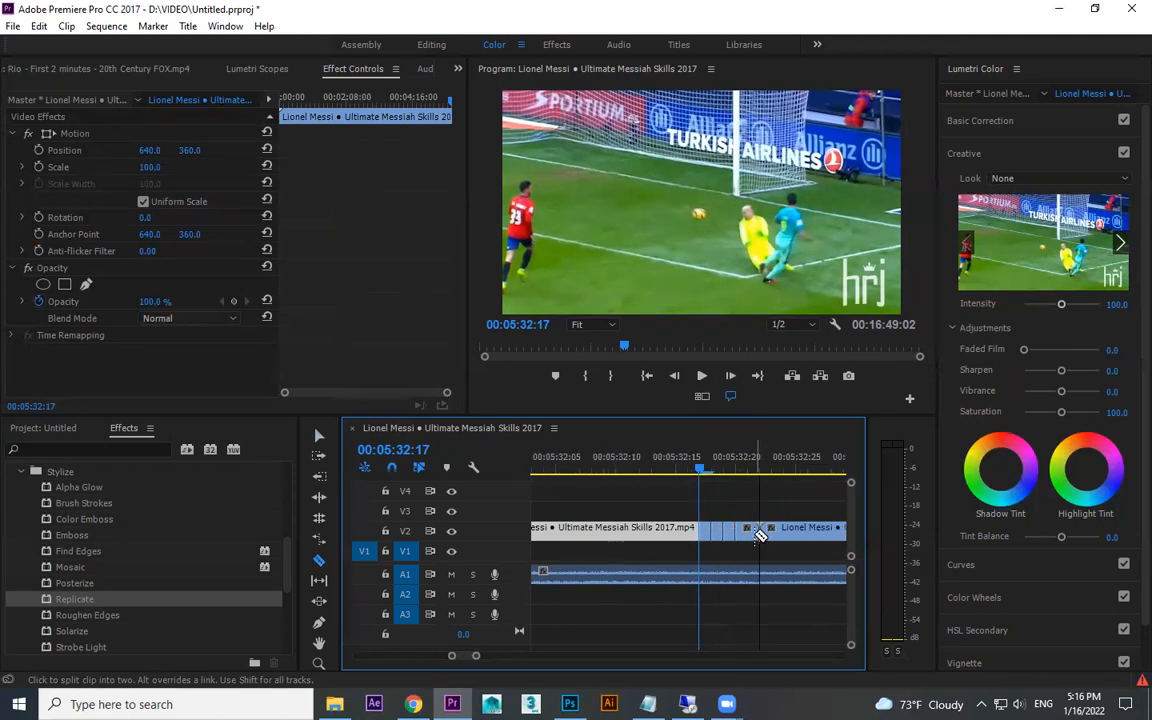
{"action": "left_click", "coordinate": [808, 531]}
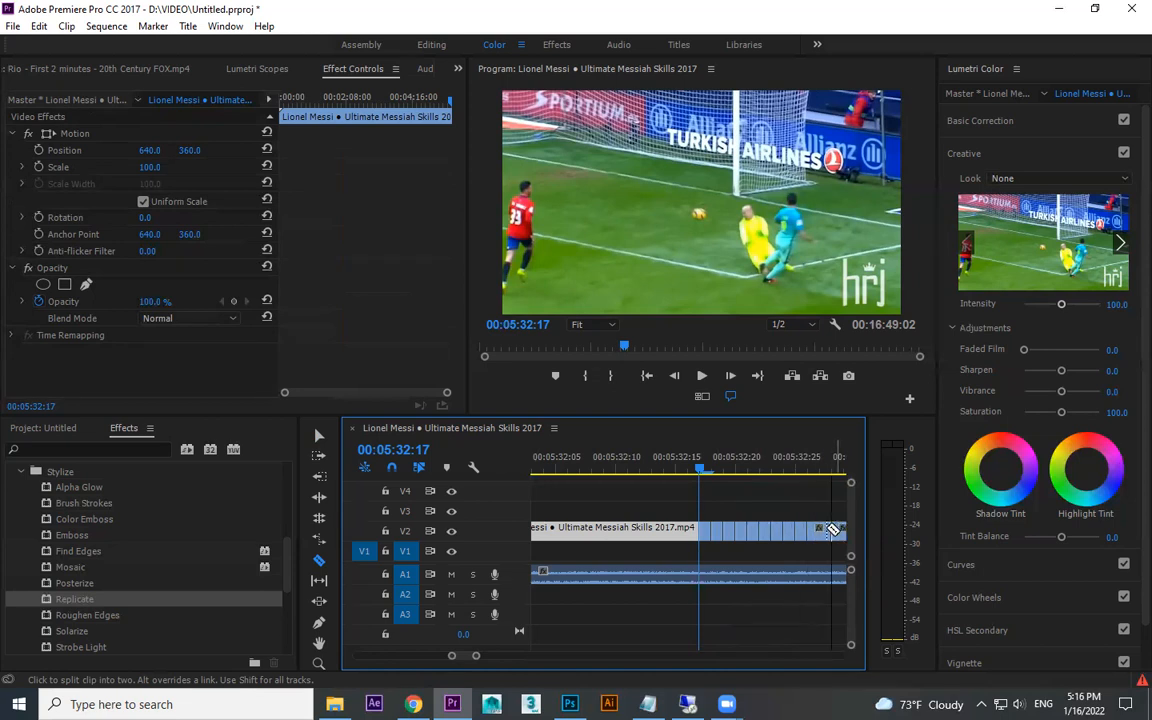
{"action": "key", "text": "minus"}
{"action": "key", "text": "minus"}
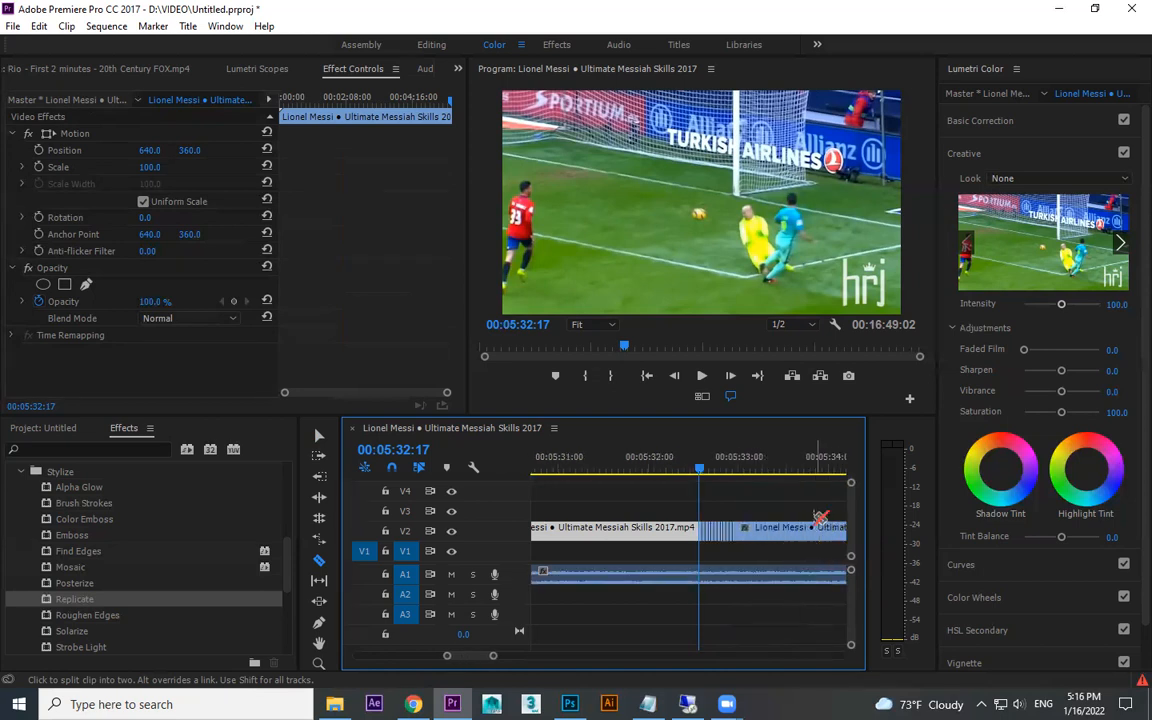
- Slice a few more single frames of the V2 video, up to about 00:05:33:01
{"action": "left_click", "coordinate": [731, 467]}
{"action": "key", "text": "="}
{"action": "key", "text": "="}
{"action": "key", "text": "="}
{"action": "key", "text": "minus"}
{"action": "key", "text": "minus"}
{"action": "key", "text": "v"}
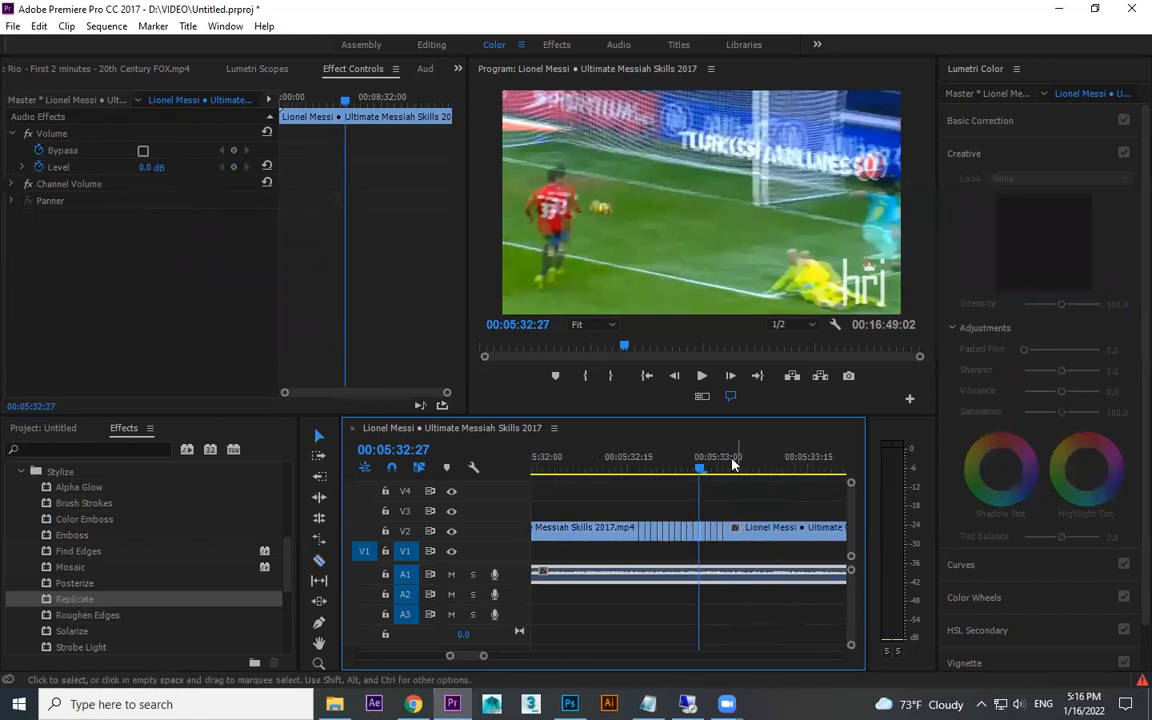
- Delete every second one-frame slice of the V2 video between about 00:05:32:17 and 00:05:33:01, leaving alternating gaps
{"action": "left_click", "coordinate": [666, 467]}
{"action": "key", "text": "="}
{"action": "left_click", "coordinate": [688, 537]}
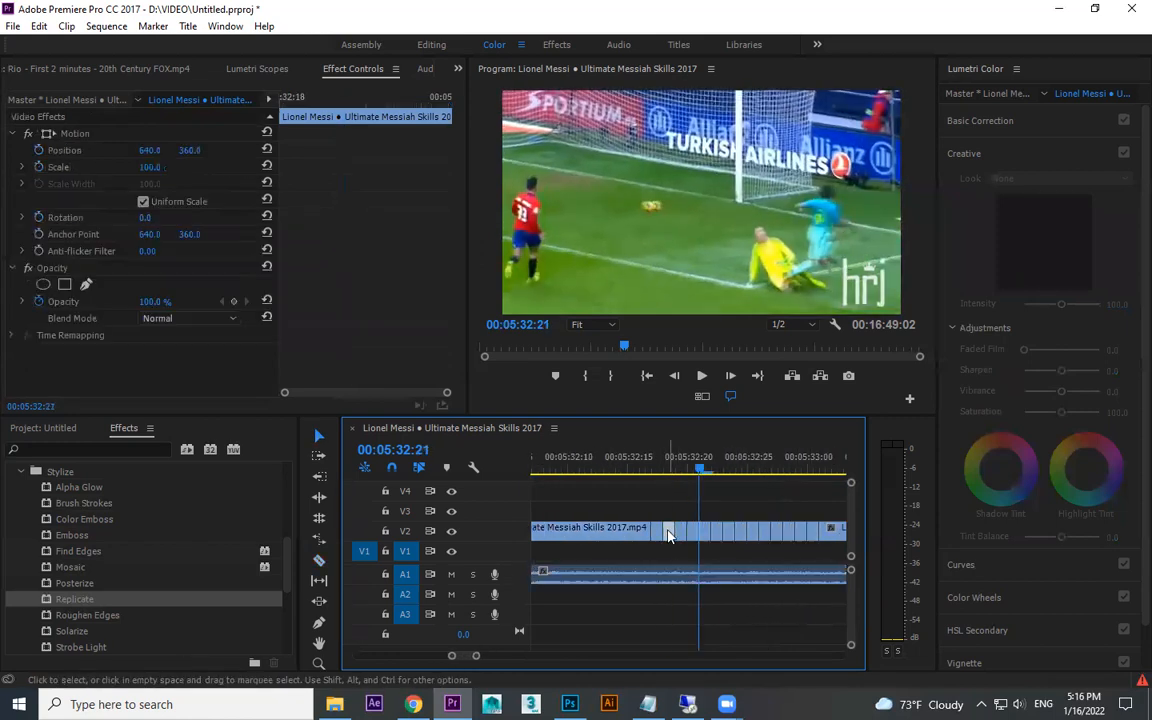
{"action": "key", "text": "Delete"}
{"action": "left_click", "coordinate": [718, 540]}
{"action": "key", "text": "Delete"}
{"action": "left_click", "coordinate": [740, 537]}
{"action": "key", "text": "Delete"}
{"action": "left_click", "coordinate": [788, 537]}
{"action": "key", "text": "Delete"}
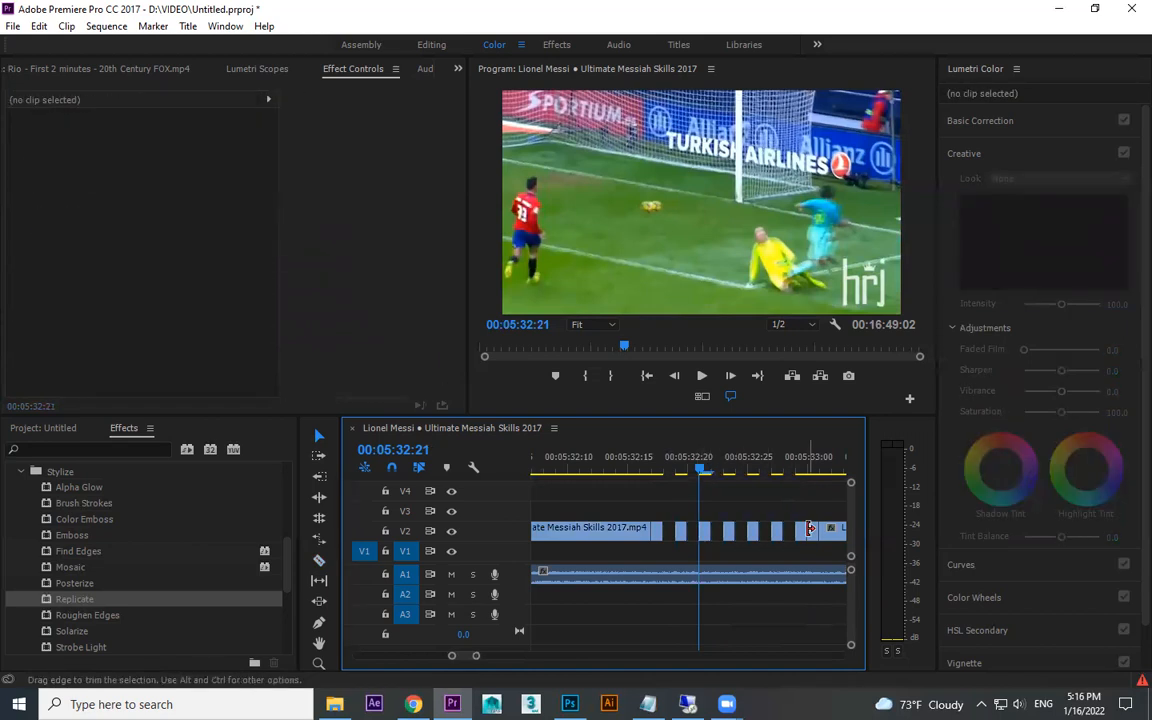
{"action": "left_click", "coordinate": [645, 540]}
{"action": "key", "text": "Delete"}
- Play back the gapped V2 section around 00:05:32:17 several times to review the black flicker
{"action": "key", "text": "minus"}
{"action": "left_click", "coordinate": [659, 459]}
{"action": "key", "text": "space"}
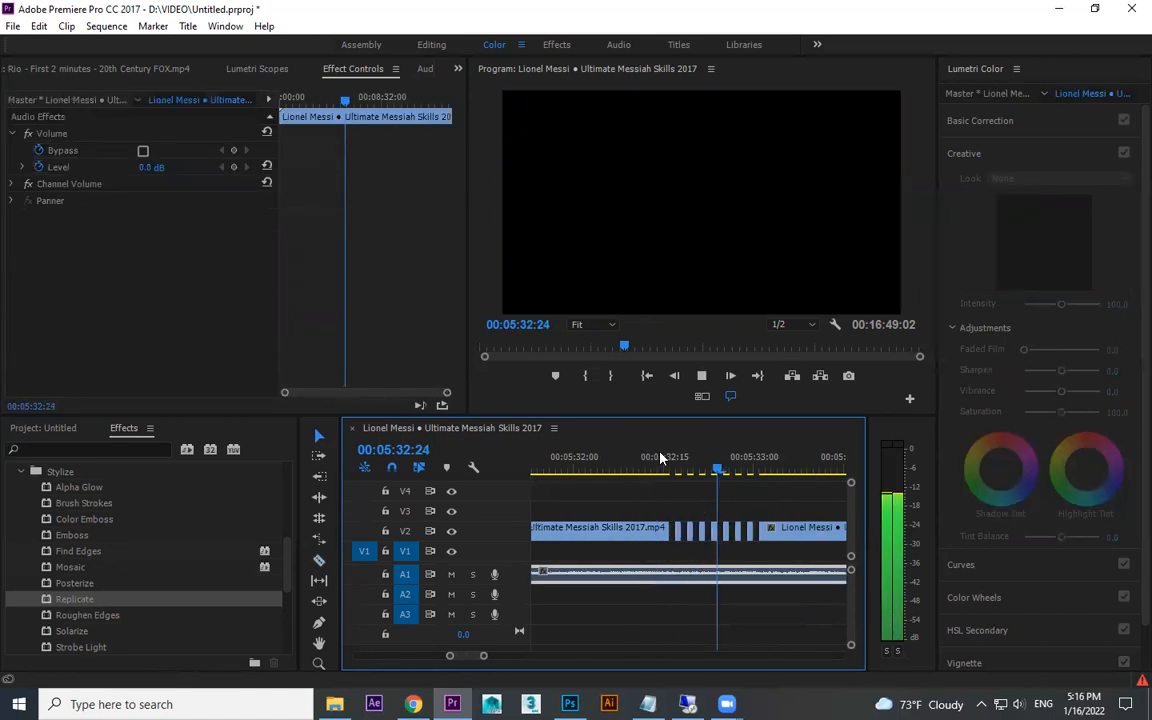
{"action": "left_click", "coordinate": [638, 458]}
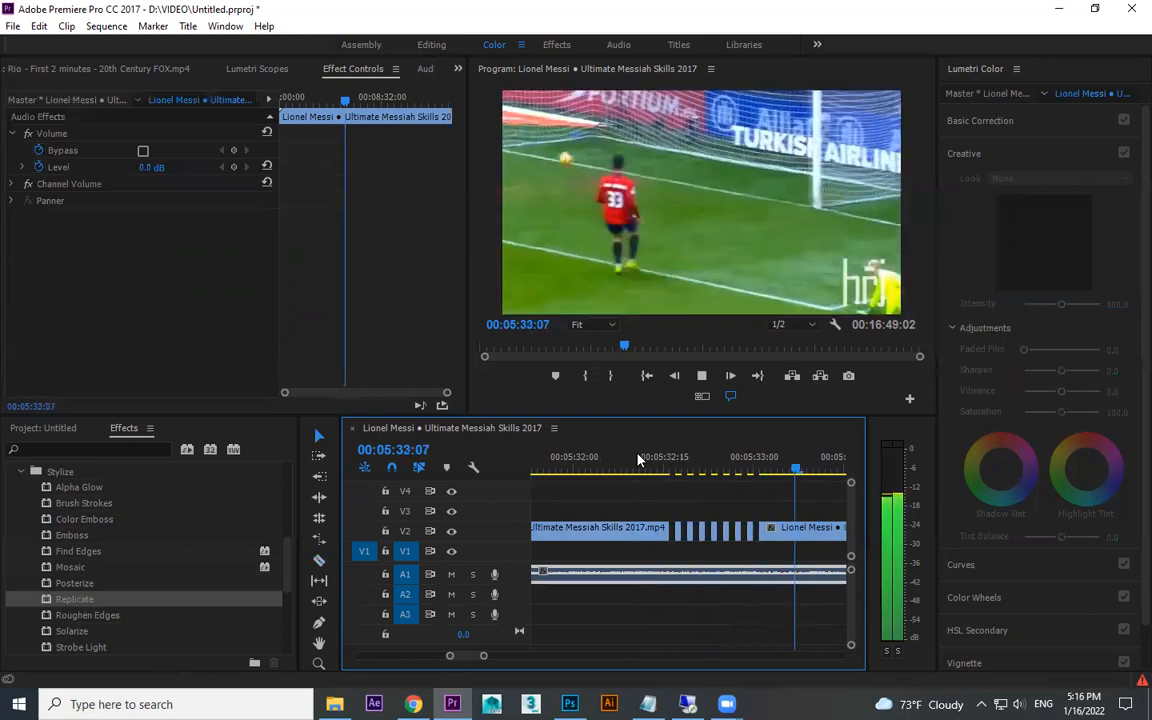
{"action": "left_click", "coordinate": [628, 462]}
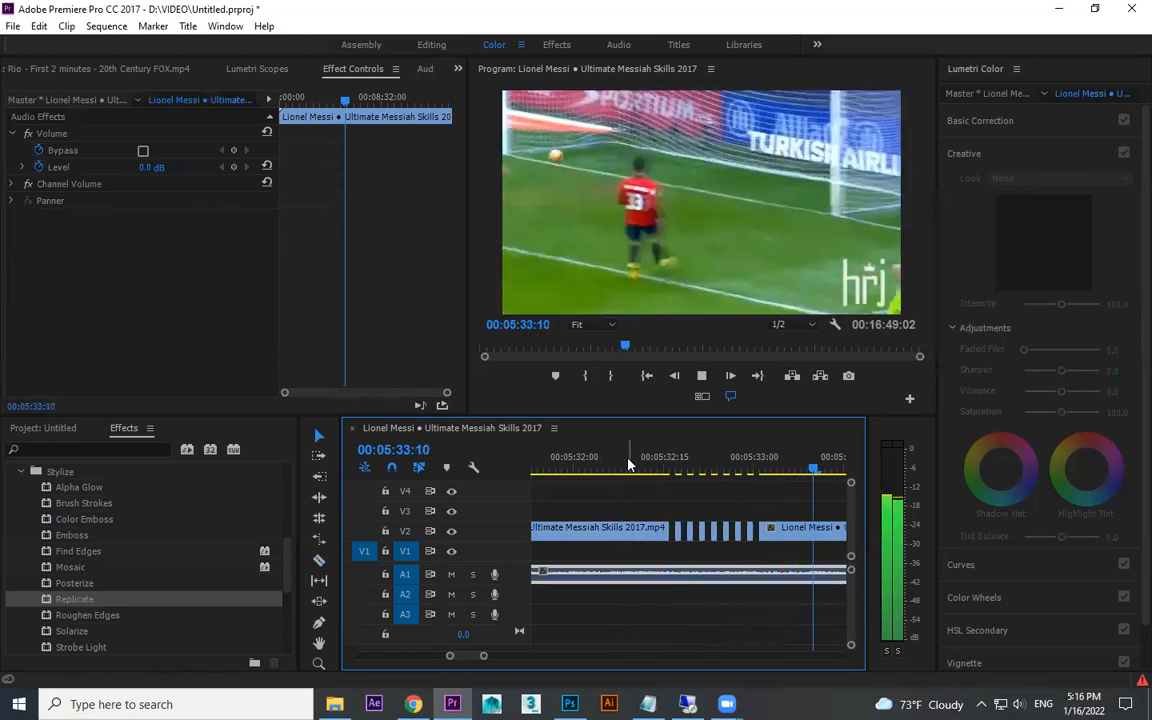
{"action": "left_click", "coordinate": [628, 462]}
{"action": "left_click", "coordinate": [628, 462]}
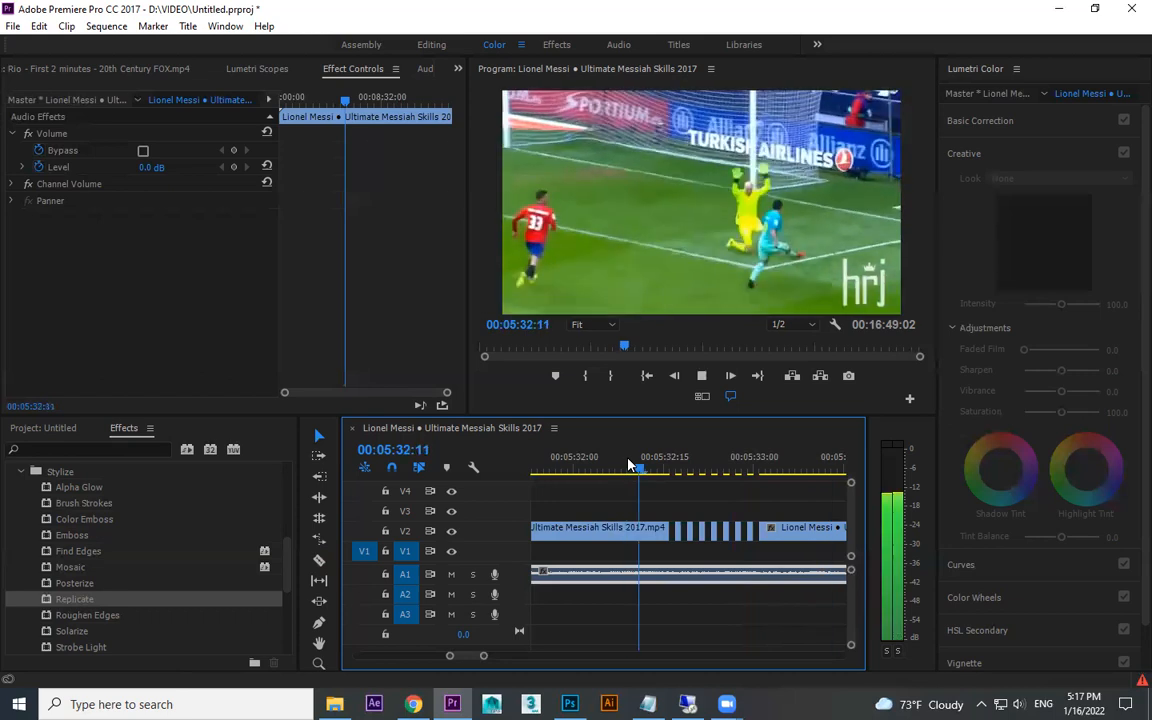
{"action": "left_click", "coordinate": [628, 462]}
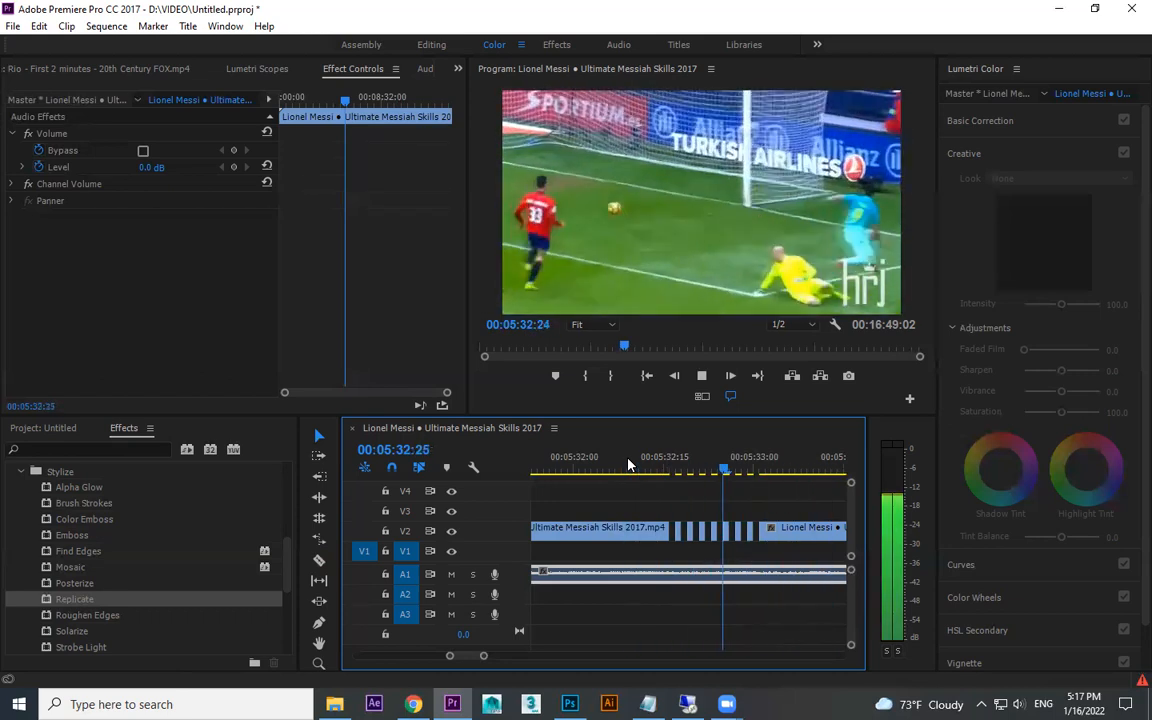
{"action": "key", "text": "space"}
{"action": "scroll", "coordinate": [705, 540], "scroll_direction": "down", "scroll_amount": 2}
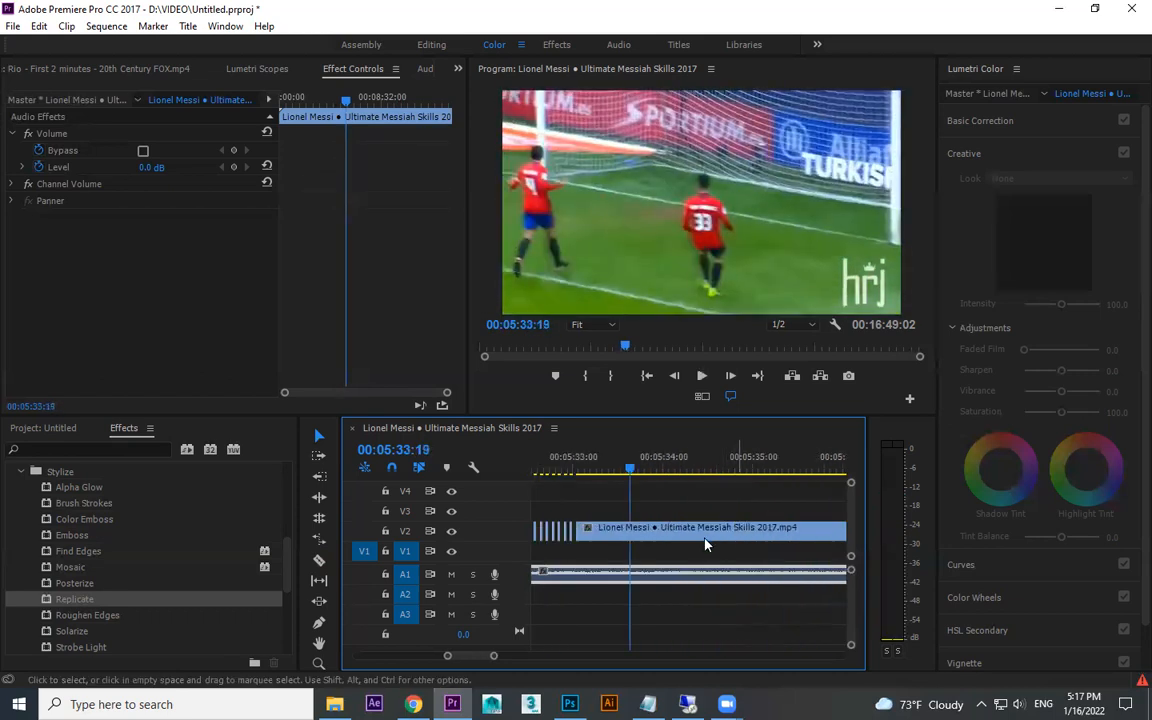
{"action": "left_click", "coordinate": [609, 470]}
{"action": "key", "text": "space"}
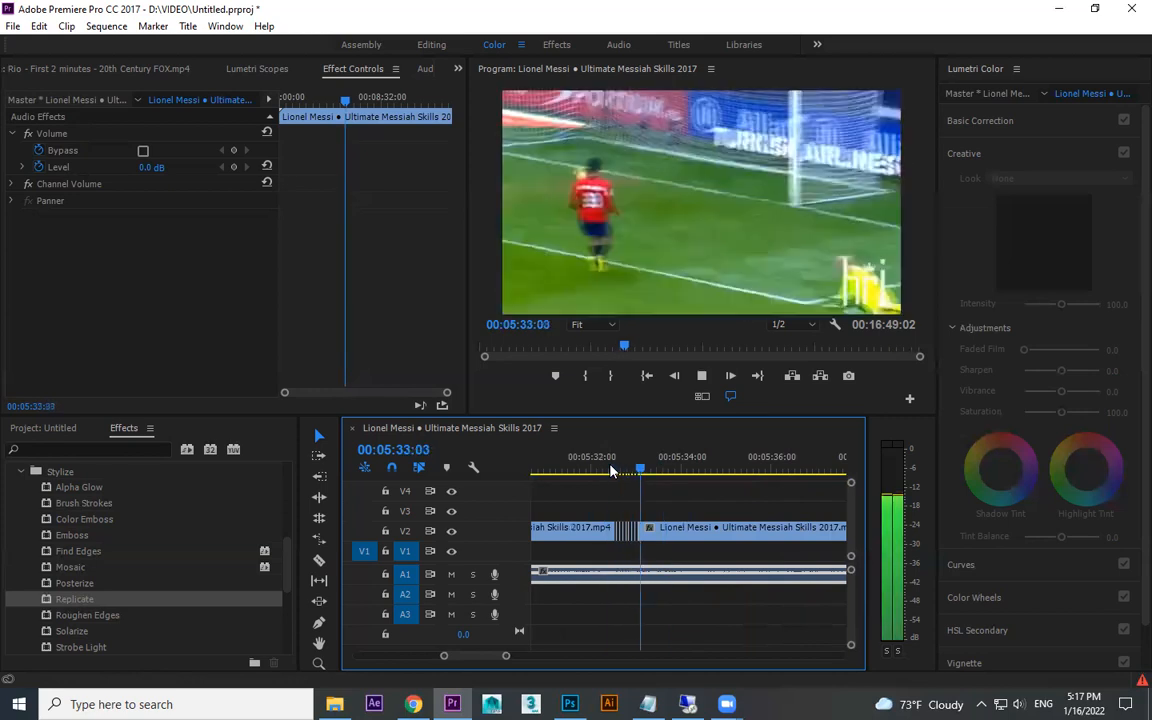
{"action": "key", "text": "space"}
{"action": "scroll", "coordinate": [656, 476], "scroll_direction": "up", "scroll_amount": 2}
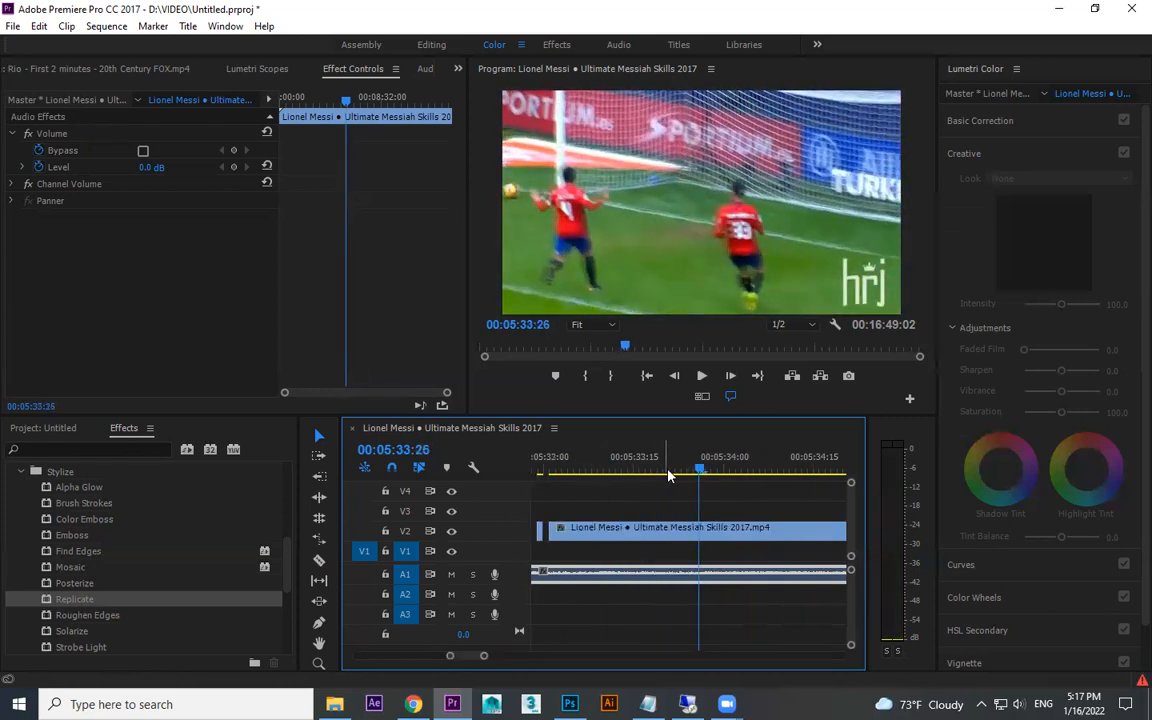
- Create a new title named Title 02 for the sequence
{"action": "left_click", "coordinate": [13, 26]}
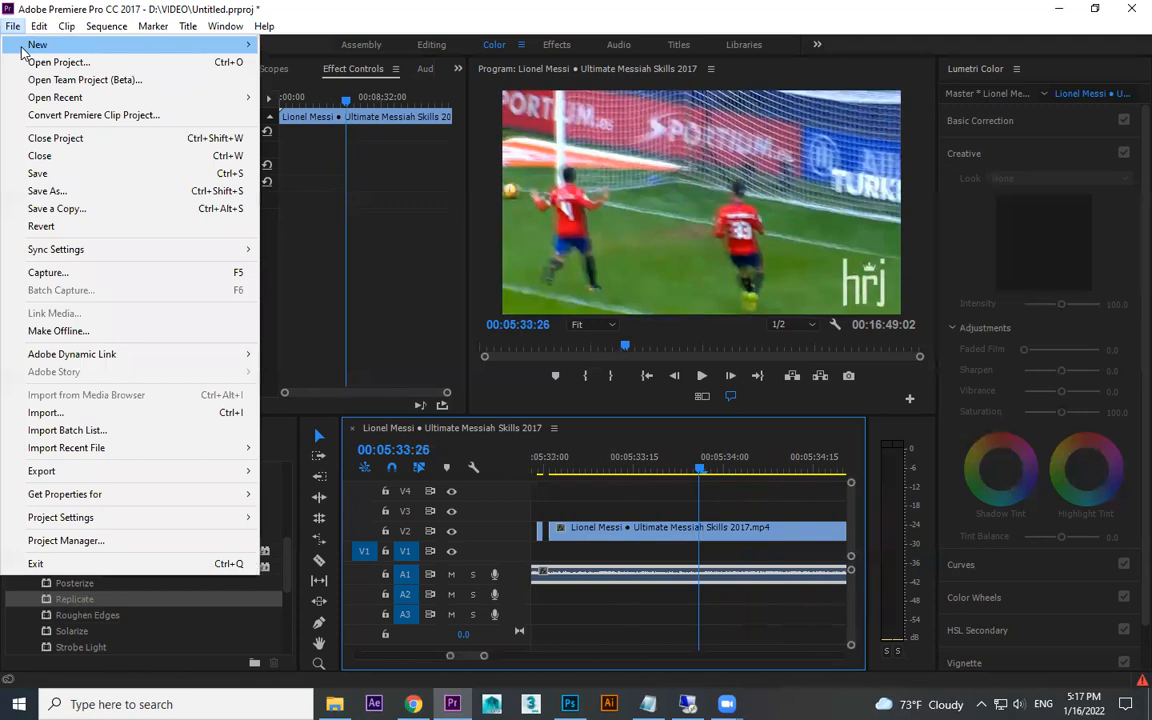
{"action": "mouse_move", "coordinate": [40, 44]}
{"action": "left_click", "coordinate": [311, 190]}
{"action": "left_click", "coordinate": [600, 422]}
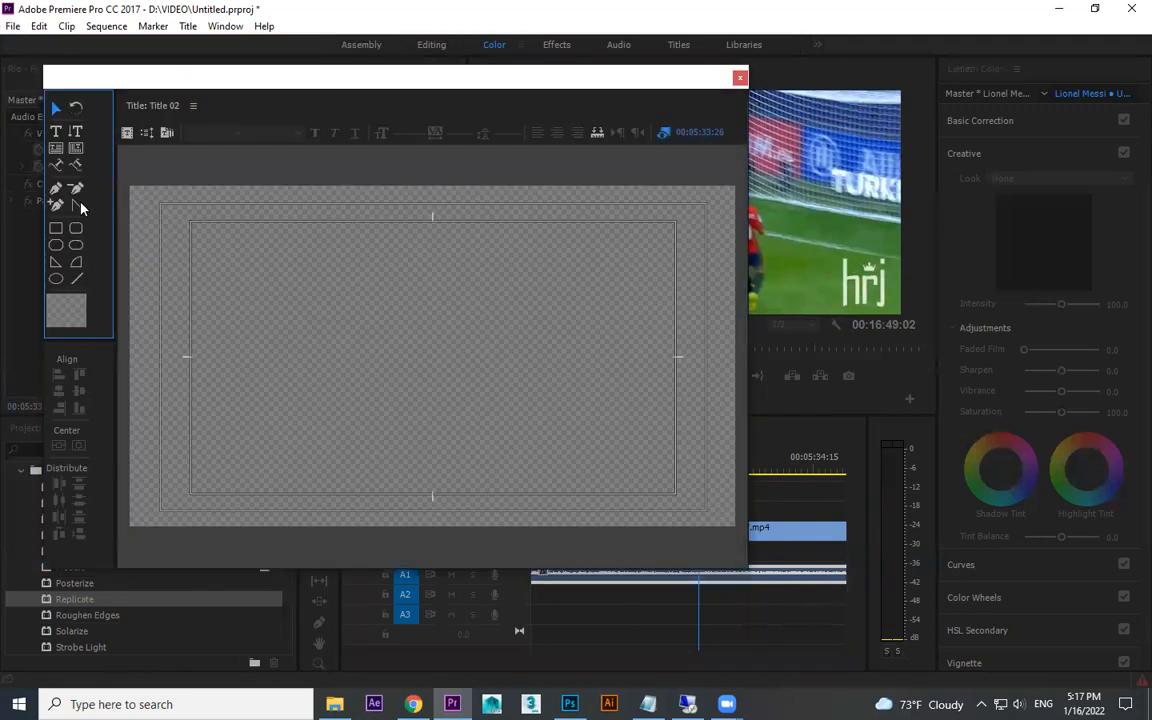
- Cover the title's whole frame with a rectangle about 1549 by 871, fill it solid white FFFFFF, and close the title
{"action": "left_click", "coordinate": [56, 228]}
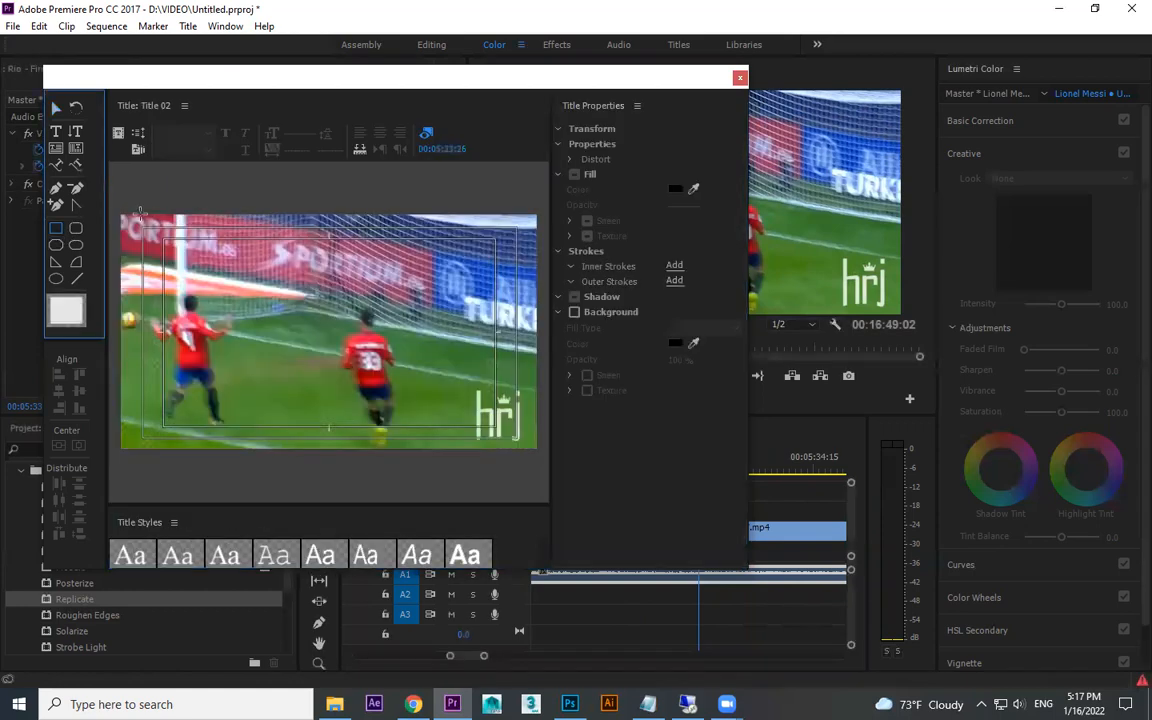
{"action": "left_click_drag", "start_coordinate": [116, 208], "coordinate": [549, 493]}
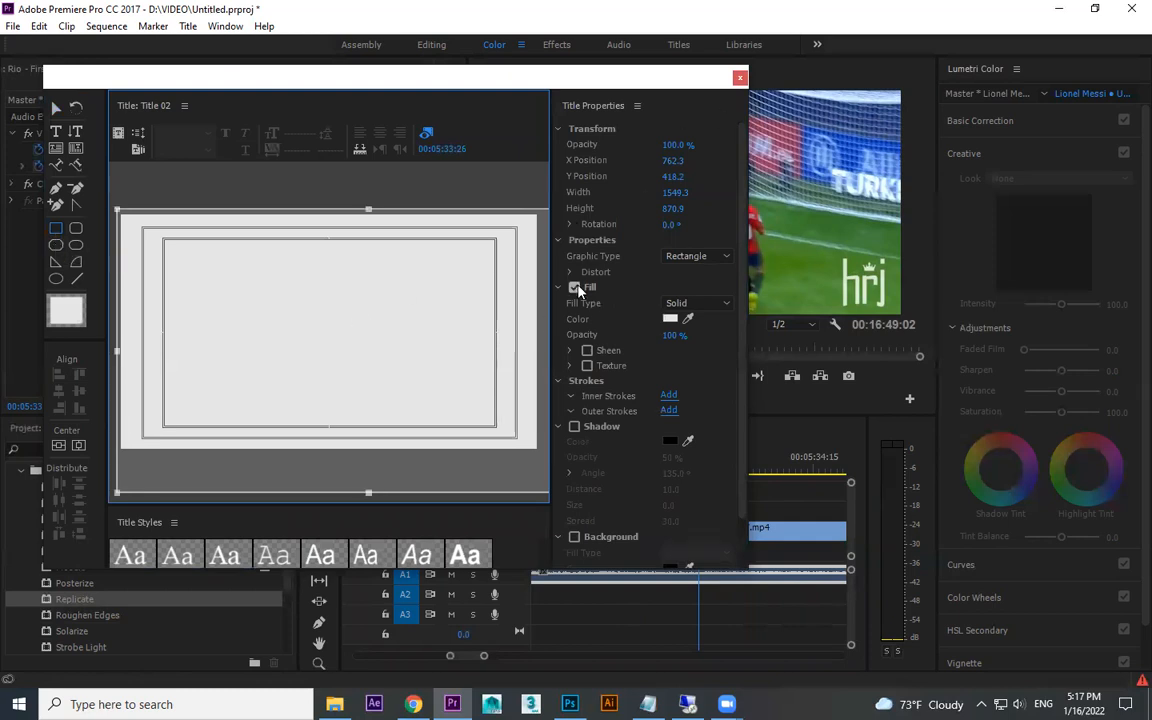
{"action": "left_click", "coordinate": [669, 319]}
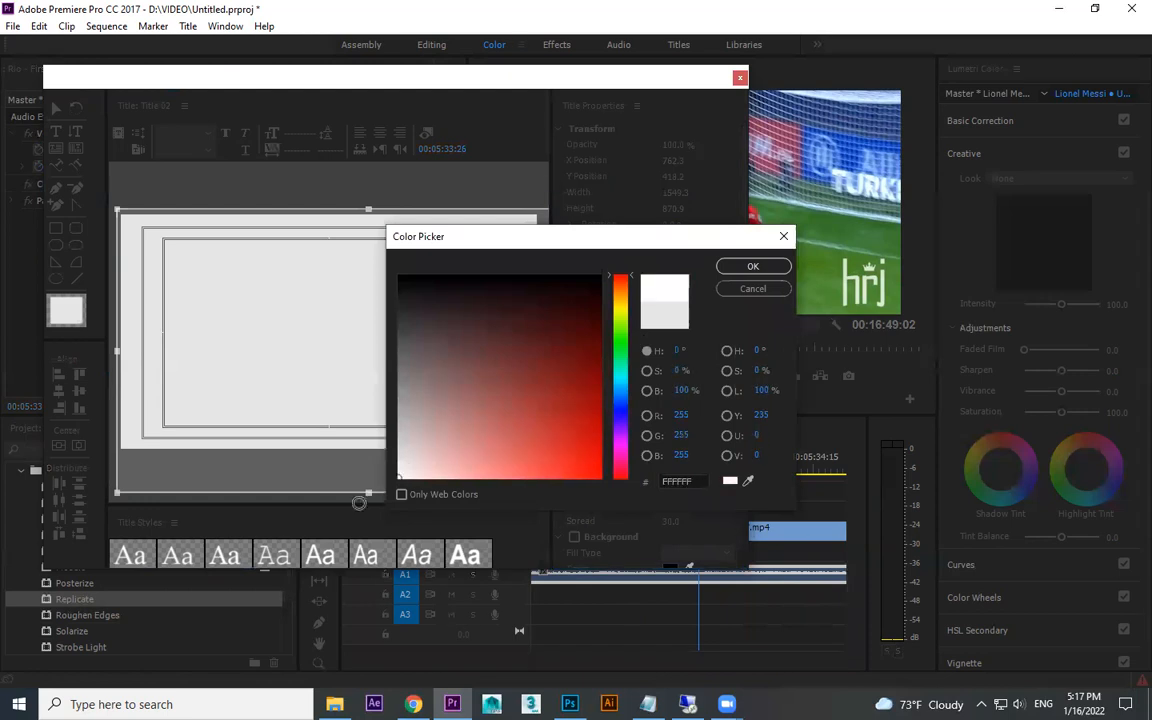
{"action": "left_click", "coordinate": [754, 266]}
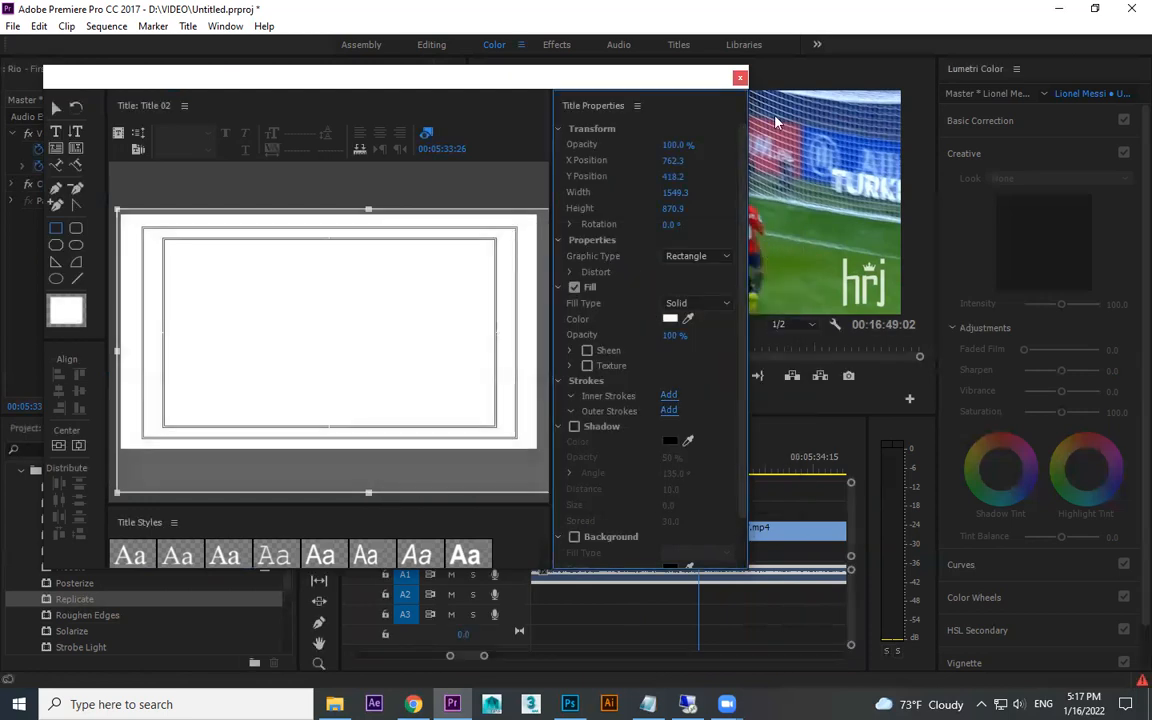
{"action": "left_click", "coordinate": [740, 77]}
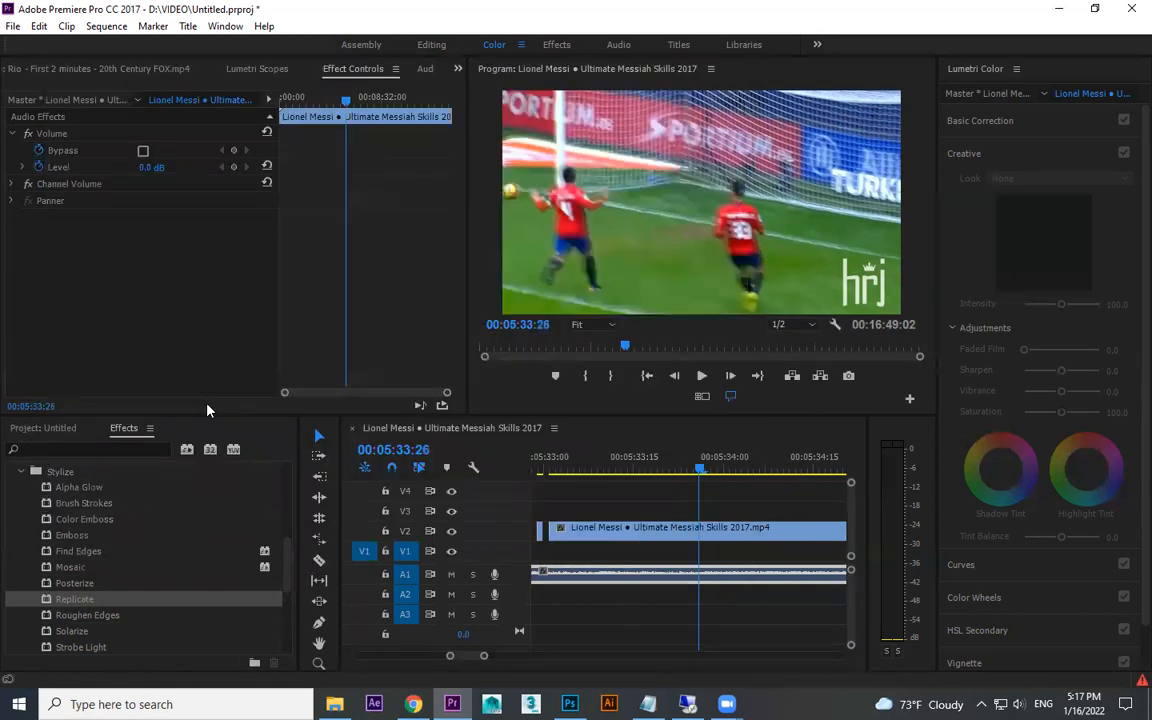
- Place Title 02 on V3 from about 00:05:33:11 and shorten it to end at about 00:05:33:24
{"action": "left_click", "coordinate": [70, 428]}
{"action": "left_click_drag", "start_coordinate": [641, 498], "coordinate": [660, 511]}
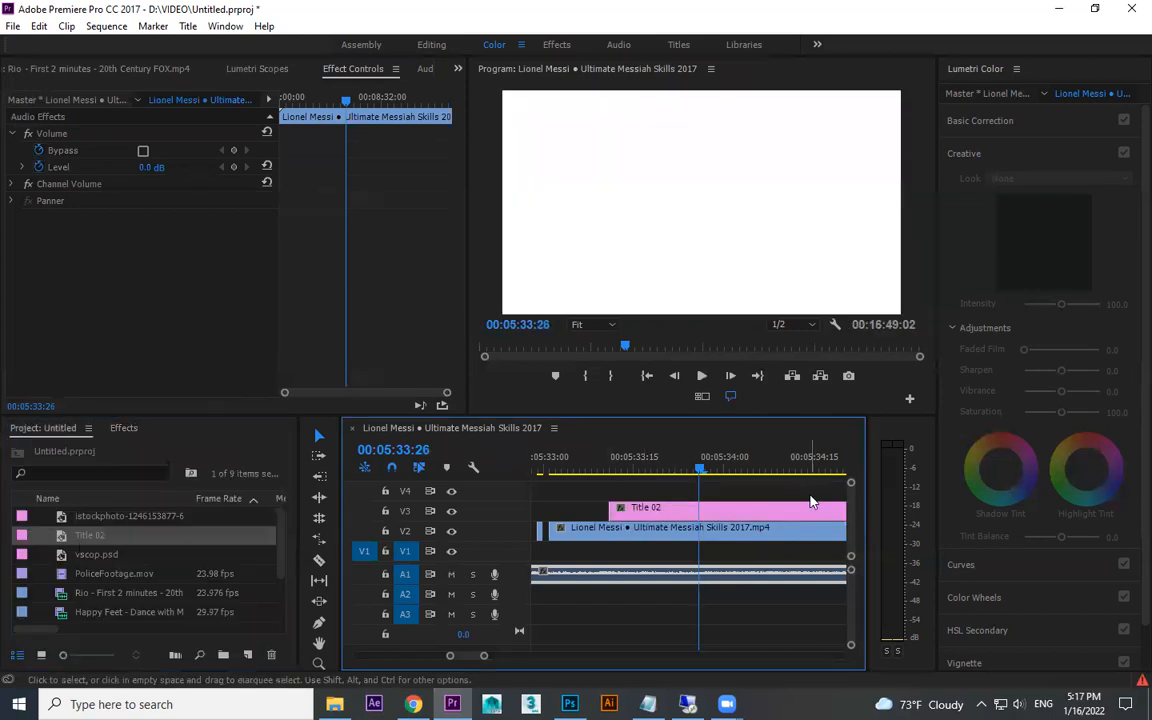
{"action": "key", "text": "minus"}
{"action": "key", "text": "c"}
{"action": "left_click", "coordinate": [730, 509]}
{"action": "key", "text": "v"}
{"action": "left_click", "coordinate": [733, 509]}
{"action": "key", "text": "Delete"}
{"action": "key", "text": "equal"}
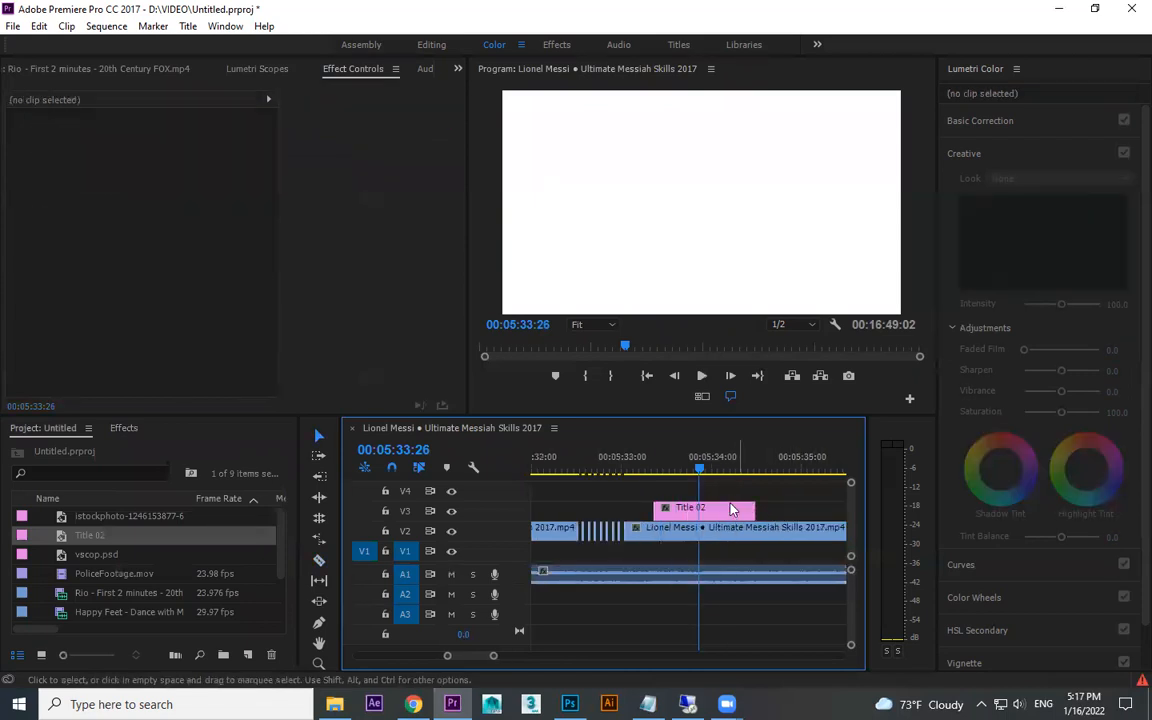
{"action": "key", "text": "equal"}
{"action": "left_click_drag", "start_coordinate": [808, 509], "coordinate": [681, 509]}
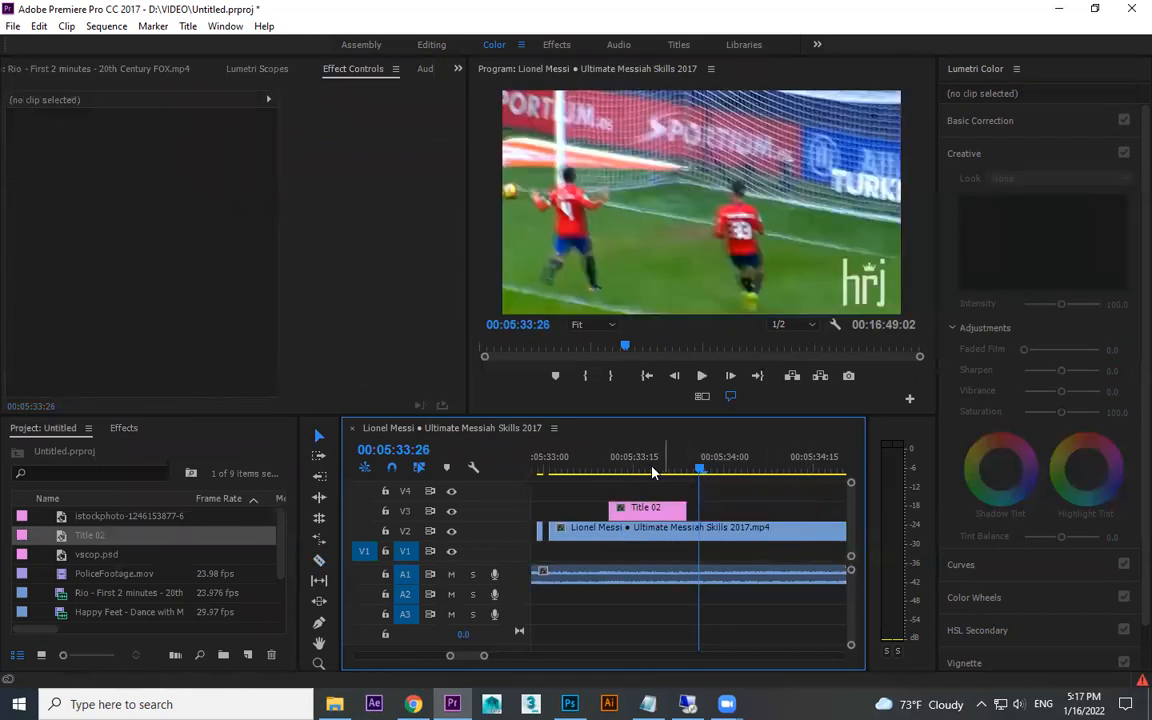
- Cut the white title on V3 into consecutive one-frame slices, starting at 00:05:33:12
{"action": "left_click", "coordinate": [652, 470]}
{"action": "key", "text": "equal"}
{"action": "left_click_drag", "start_coordinate": [621, 463], "coordinate": [628, 464]}
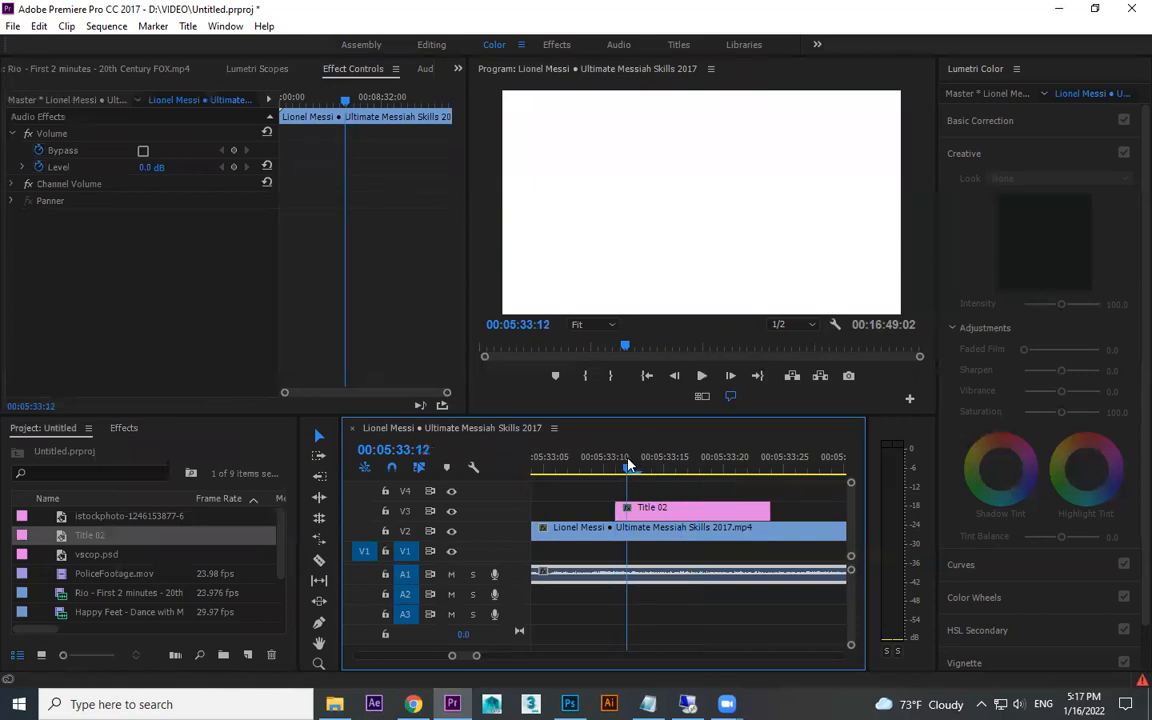
{"action": "key", "text": "c"}
{"action": "left_click", "coordinate": [628, 509]}
{"action": "left_click", "coordinate": [640, 510]}
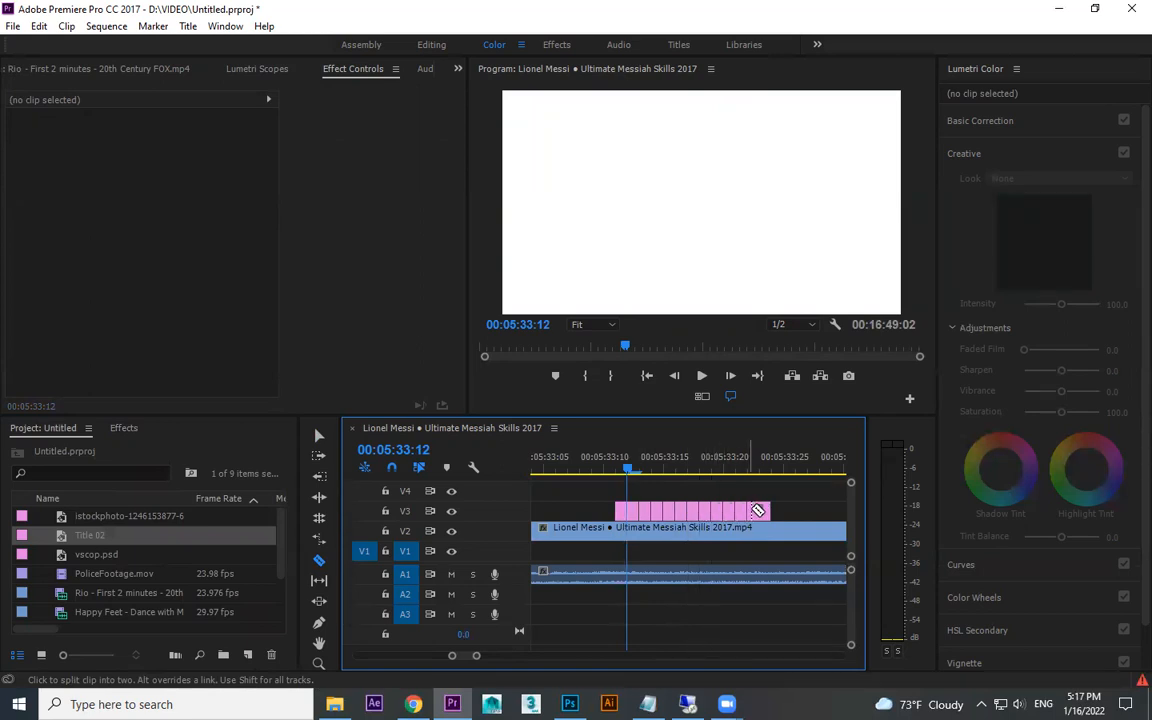
- Delete every second one-frame slice of the white title on V3
{"action": "key", "text": "v"}
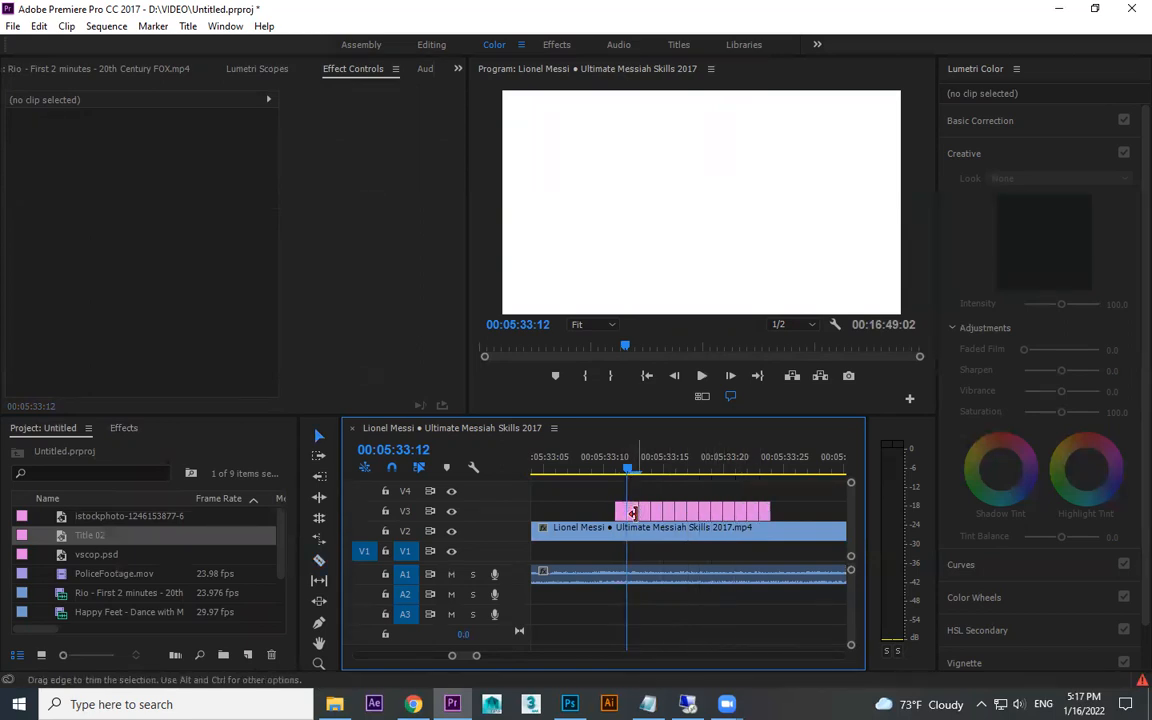
{"action": "left_click", "coordinate": [634, 510]}
{"action": "key", "text": "Delete"}
{"action": "left_click", "coordinate": [657, 510]}
{"action": "key", "text": "Delete"}
{"action": "left_click", "coordinate": [681, 510]}
{"action": "key", "text": "Delete"}
{"action": "left_click", "coordinate": [729, 512]}
{"action": "key", "text": "Delete"}
- Play back the sequence across the black gaps and the white title slices to review both flickers
{"action": "left_click", "coordinate": [605, 465]}
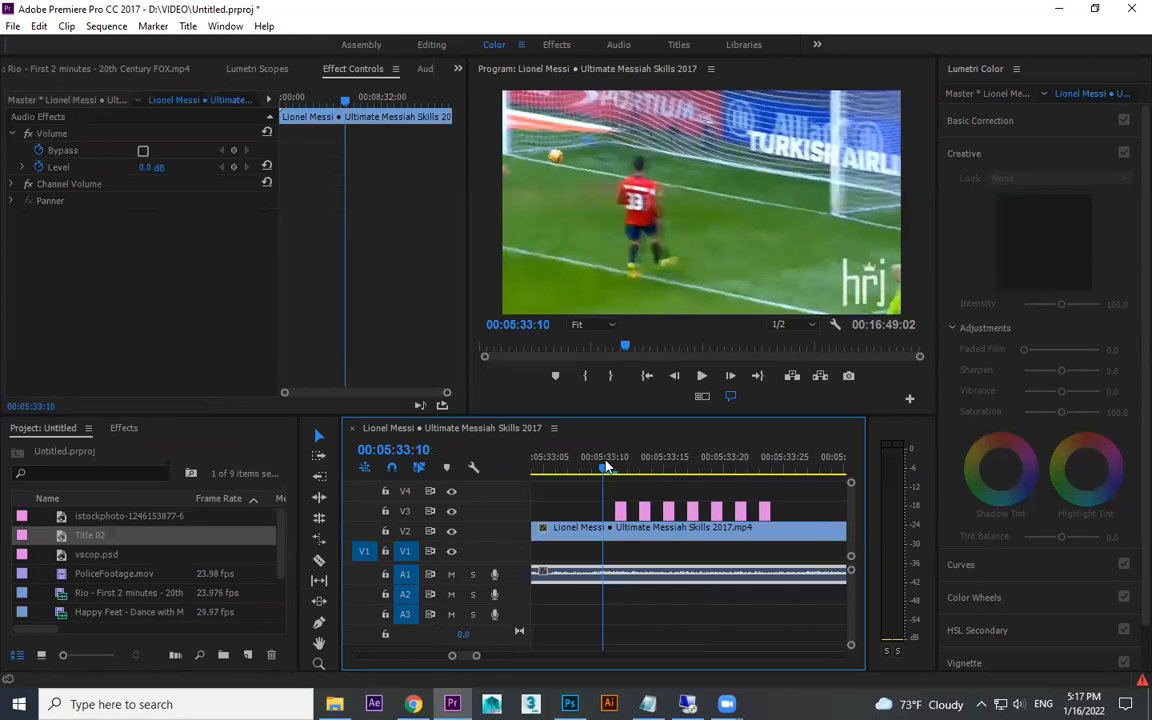
{"action": "key", "text": "minus"}
{"action": "key", "text": "minus"}
{"action": "key", "text": "space"}
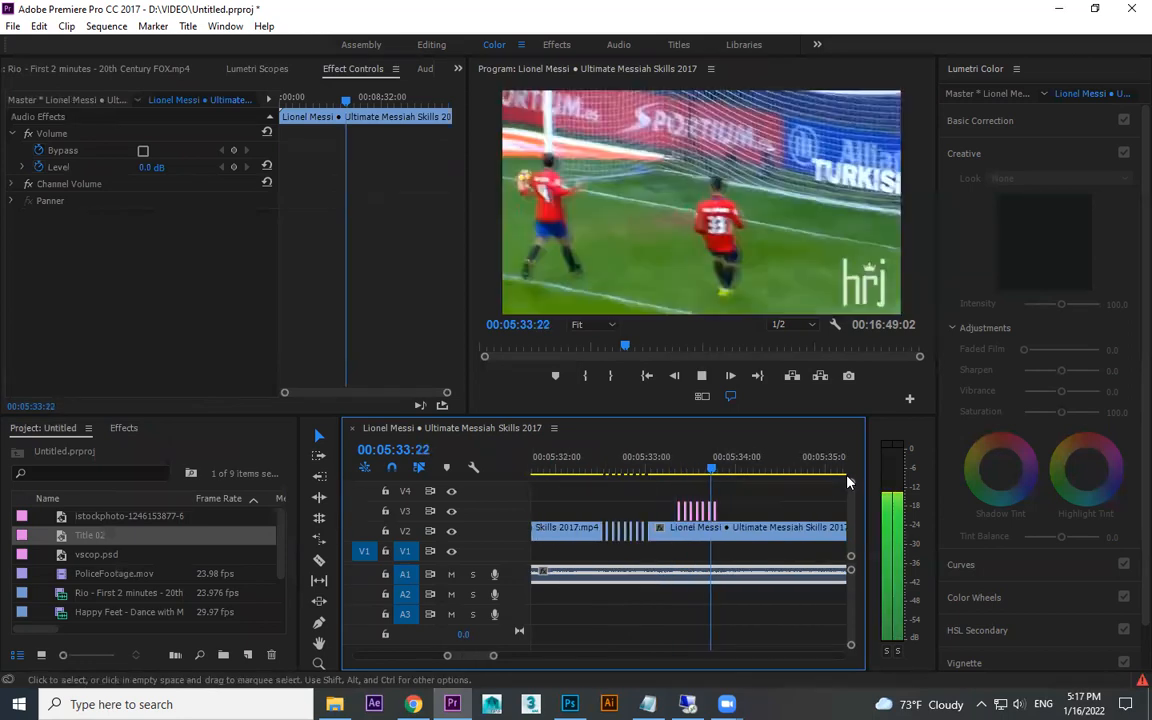
{"action": "left_click", "coordinate": [679, 461]}
{"action": "key", "text": "space"}
{"action": "key", "text": "space"}
{"action": "left_click", "coordinate": [587, 468]}
{"action": "key", "text": "space"}
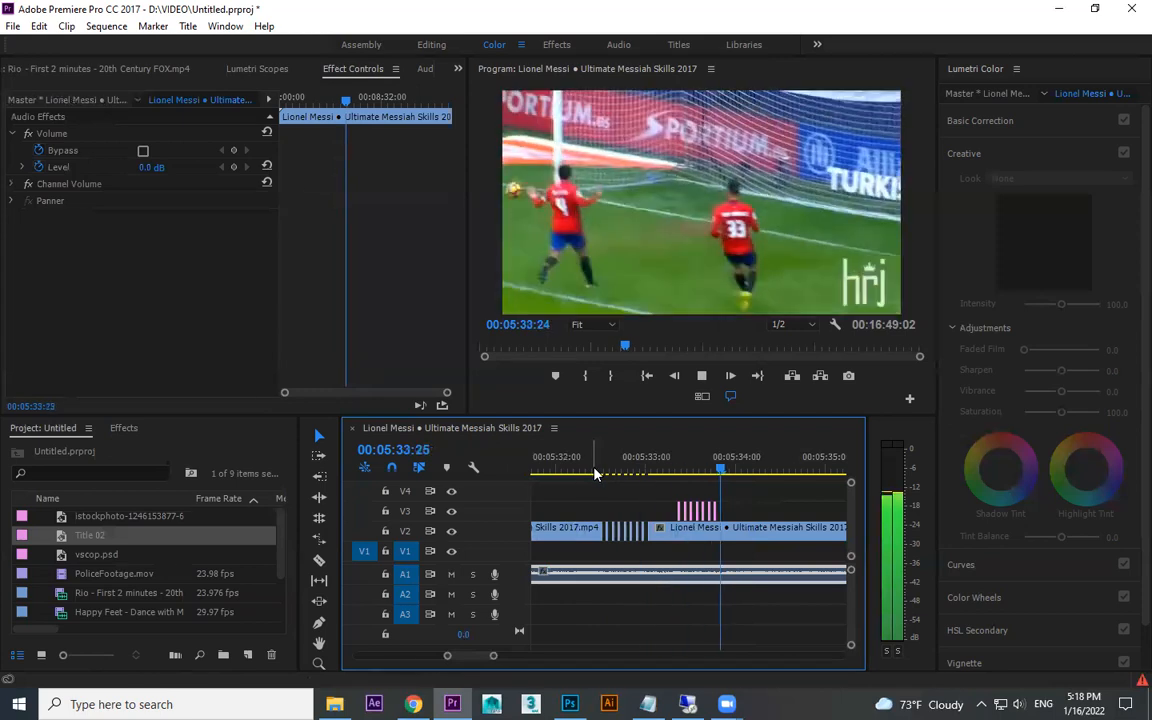
{"action": "key", "text": "space"}
- Set the opacity of the first white title slice, at 00:05:33:11, to 50%
{"action": "left_click", "coordinate": [684, 464]}
{"action": "key", "text": "equal"}
{"action": "key", "text": "equal"}
{"action": "key", "text": "equal"}
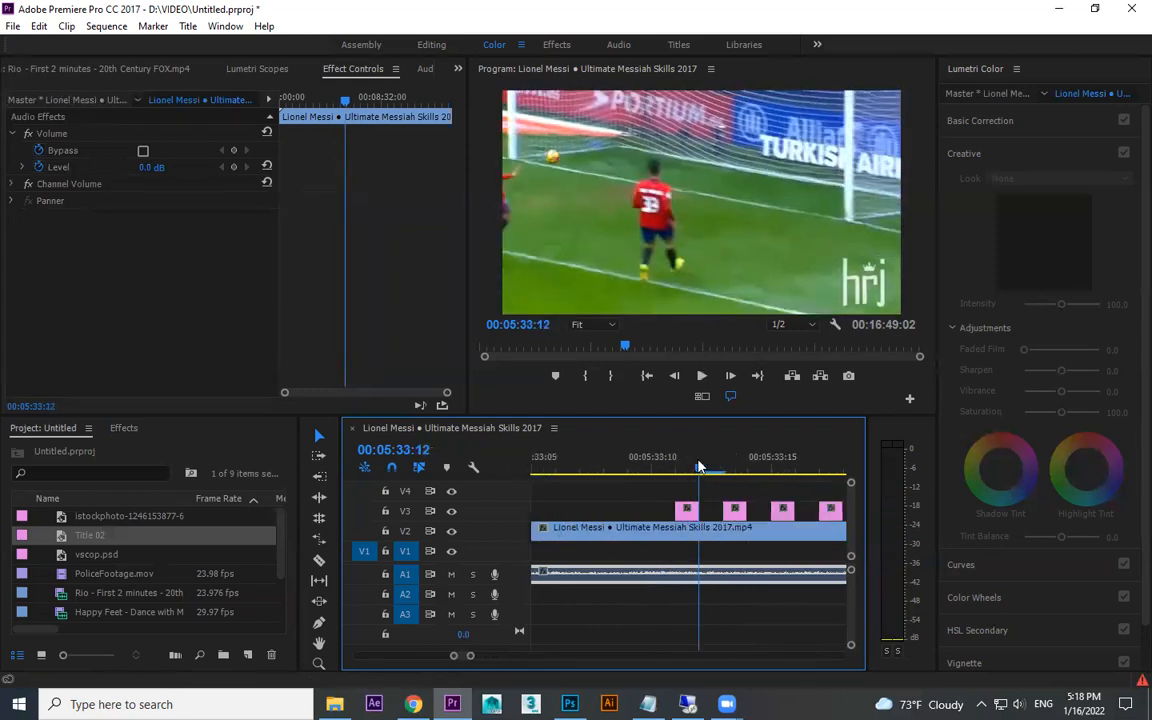
{"action": "left_click", "coordinate": [682, 464]}
{"action": "left_click", "coordinate": [692, 508]}
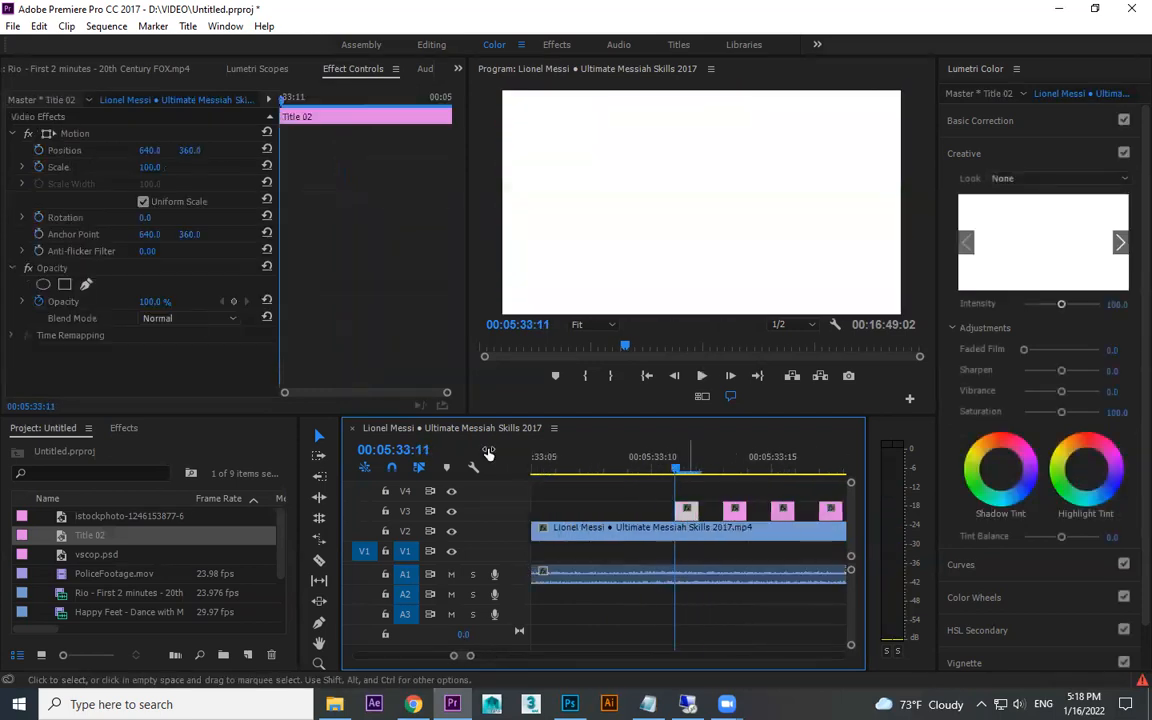
{"action": "left_click", "coordinate": [154, 300]}
{"action": "type", "text": "5"}
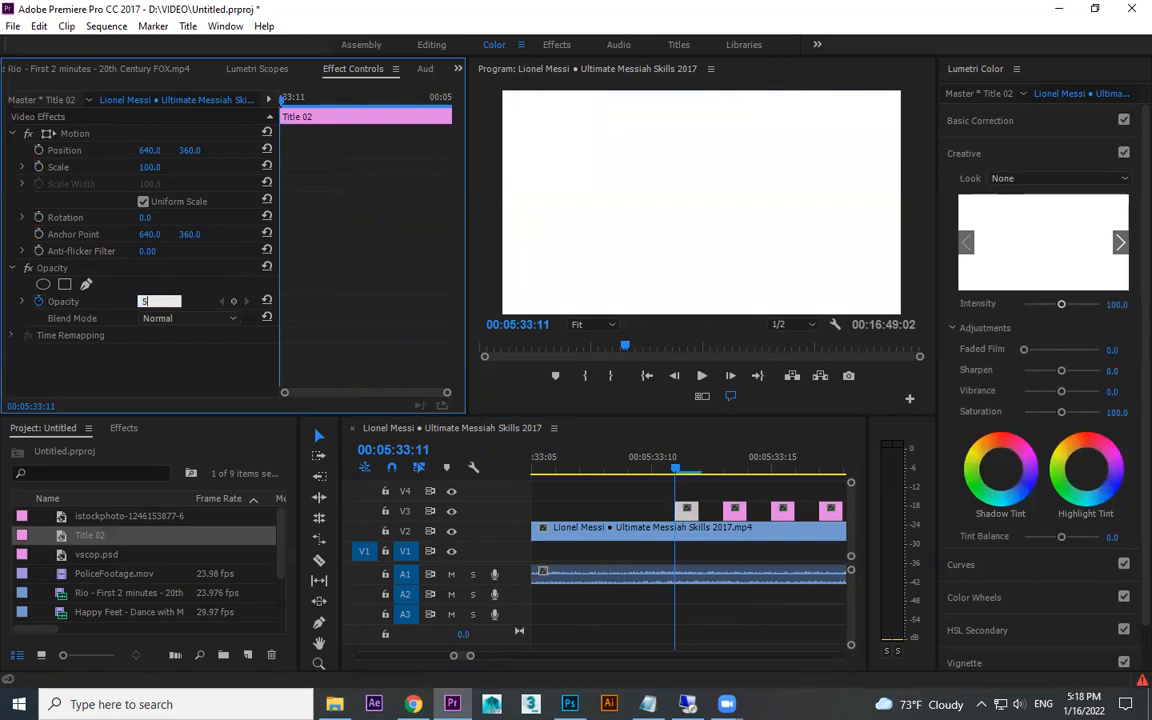
{"action": "type", "text": "0"}
{"action": "key", "text": "Return"}
- Copy the first slice's Opacity effect onto the remaining white title slices on V3
{"action": "left_click", "coordinate": [50, 269]}
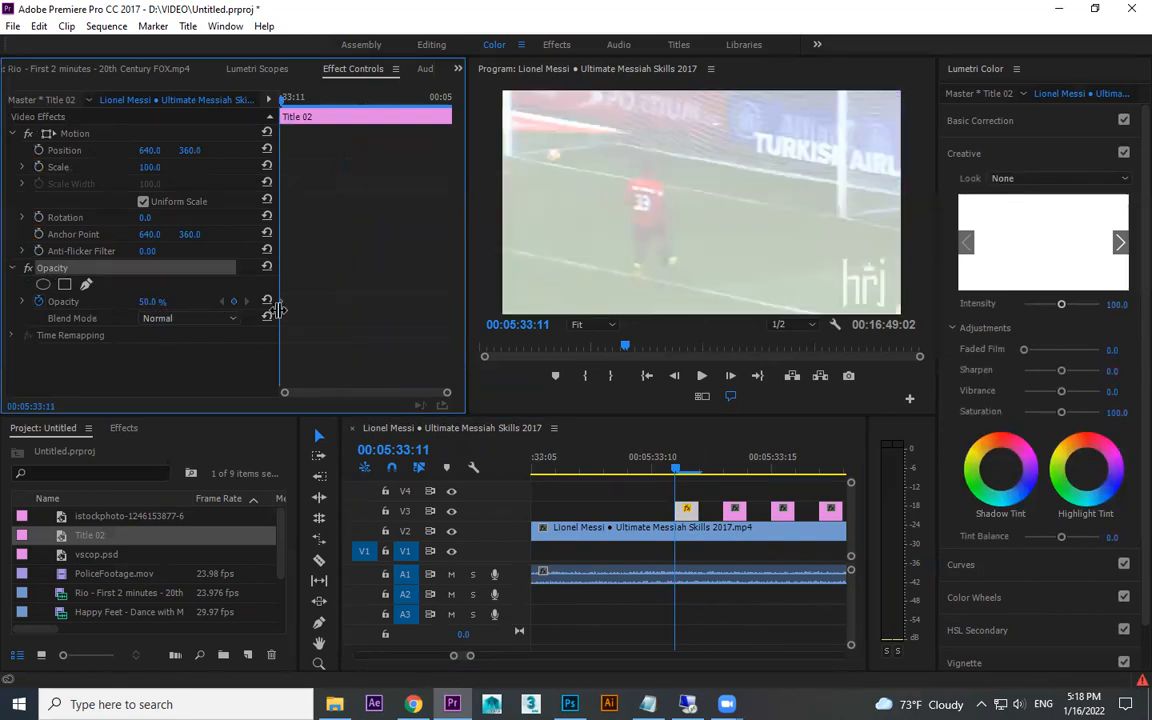
{"action": "left_click", "coordinate": [779, 486]}
{"action": "key", "text": "minus"}
{"action": "key", "text": "minus"}
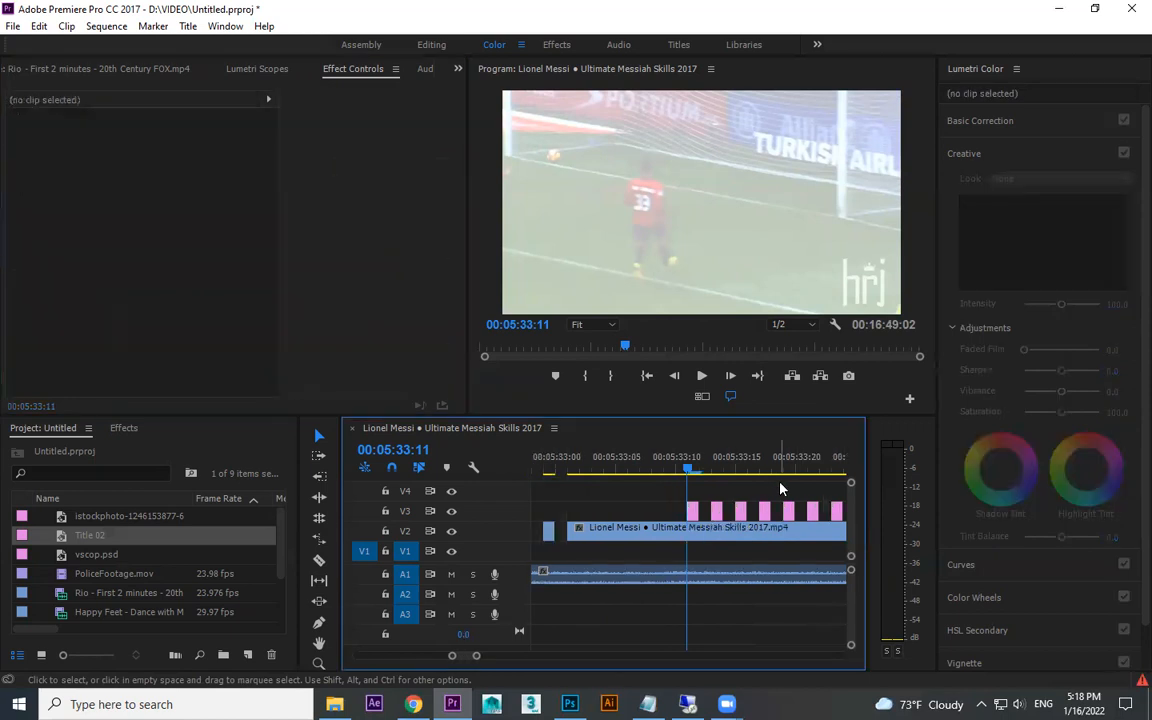
{"action": "left_click_drag", "start_coordinate": [813, 486], "coordinate": [706, 520]}
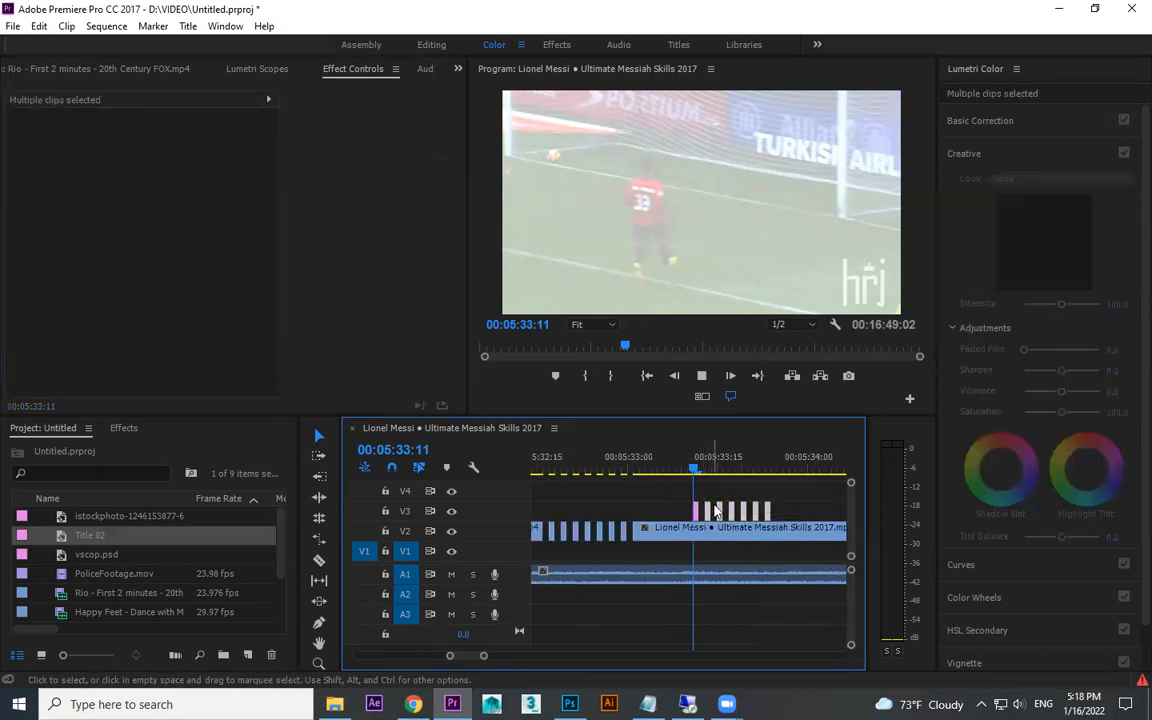
- Play back the half-transparent white title slices repeatedly, starting before 00:05:33:11, to review the softened flash
{"action": "key", "text": "space"}
{"action": "left_click", "coordinate": [684, 465]}
{"action": "key", "text": "space"}
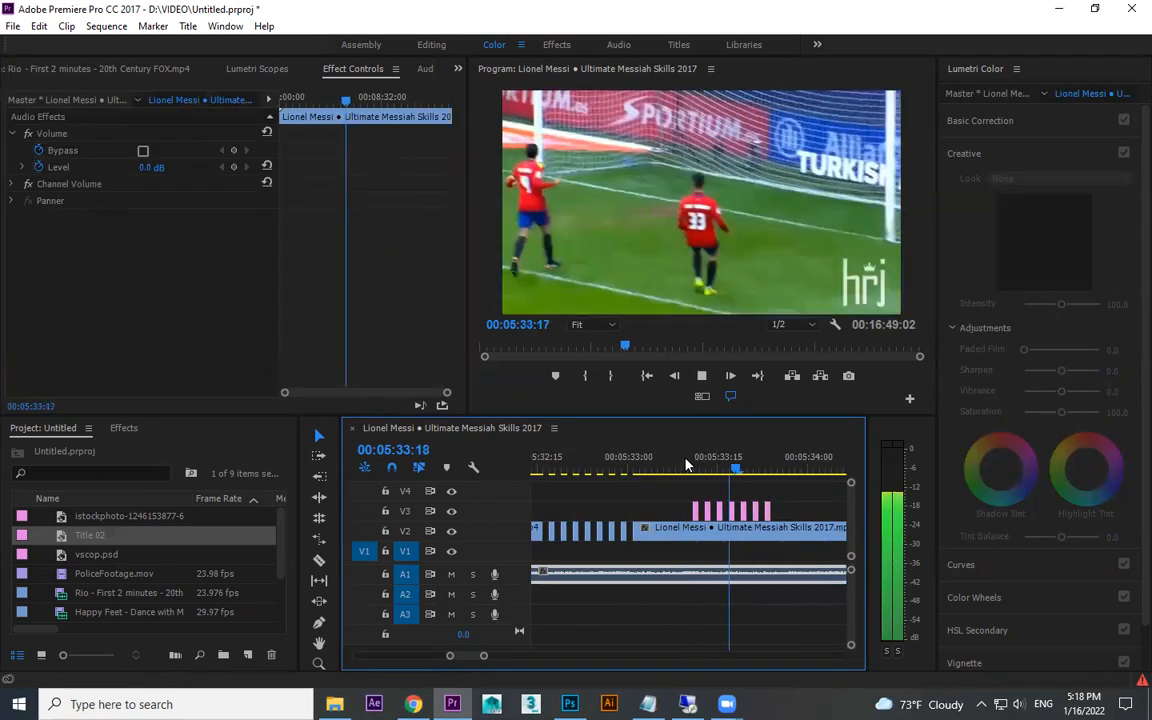
{"action": "key", "text": "space"}
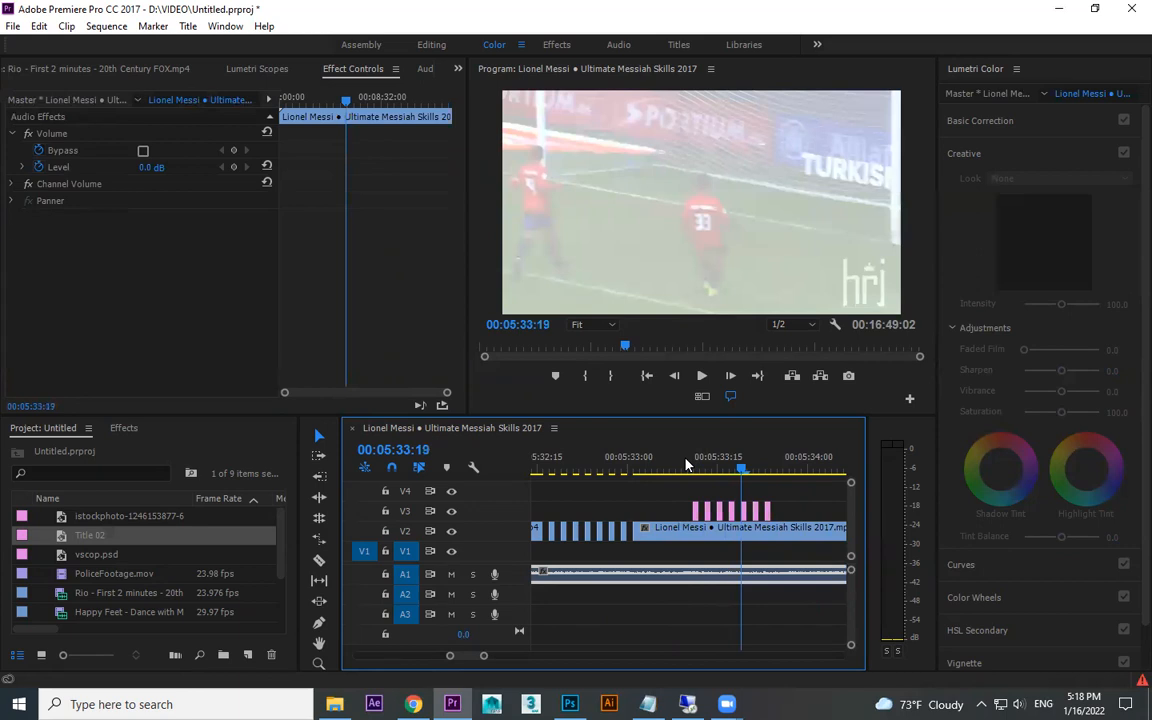
{"action": "left_click", "coordinate": [686, 459]}
{"action": "key", "text": "space"}
{"action": "left_click", "coordinate": [686, 459]}
{"action": "key", "text": "space"}
{"action": "left_click", "coordinate": [686, 459]}
{"action": "key", "text": "space"}
{"action": "left_click", "coordinate": [686, 459]}
{"action": "key", "text": "space"}
{"action": "left_click", "coordinate": [540, 459]}
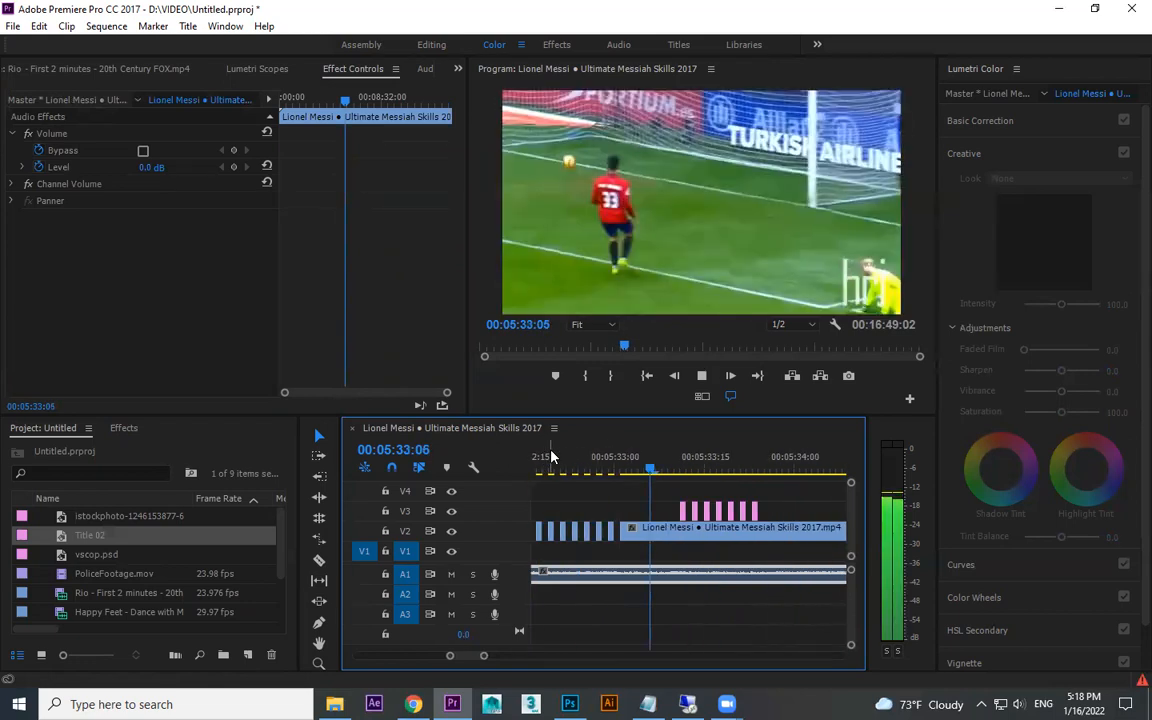
- Play the sequence from about 00:05:32:00 through the black gaps and the half-transparent white slices to compare both flickers
{"action": "key", "text": "space"}
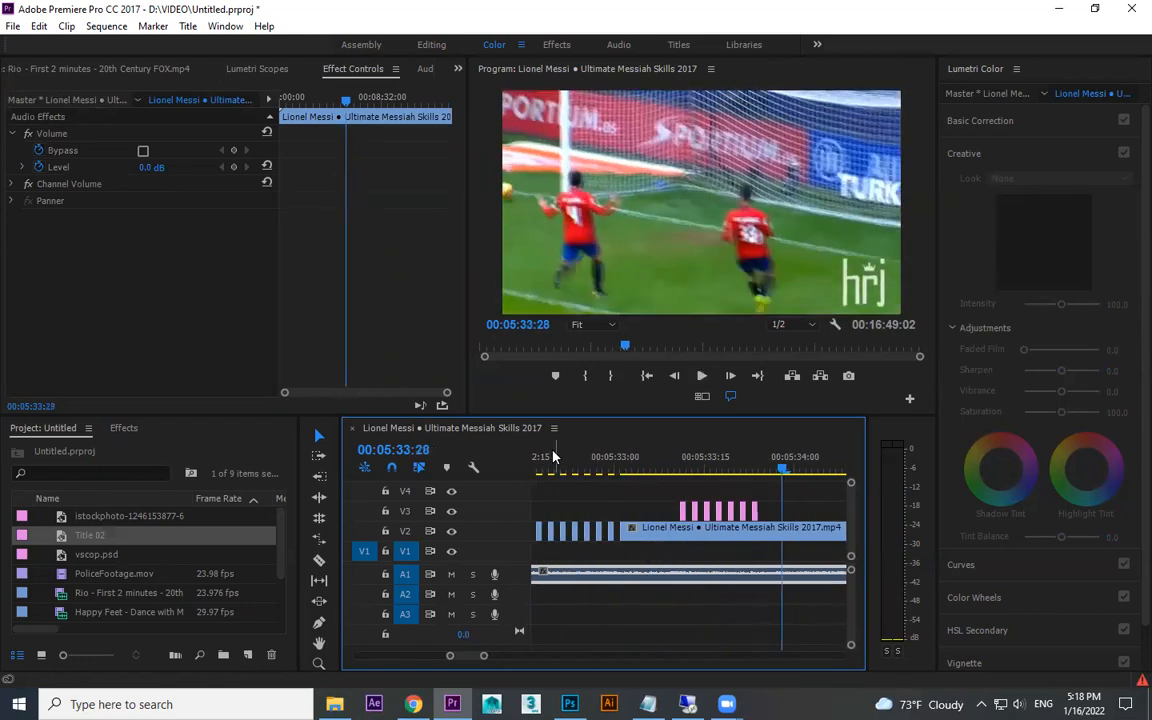
{"action": "key", "text": "minus"}
{"action": "key", "text": "minus"}
{"action": "left_click", "coordinate": [625, 463]}
{"action": "key", "text": "space"}
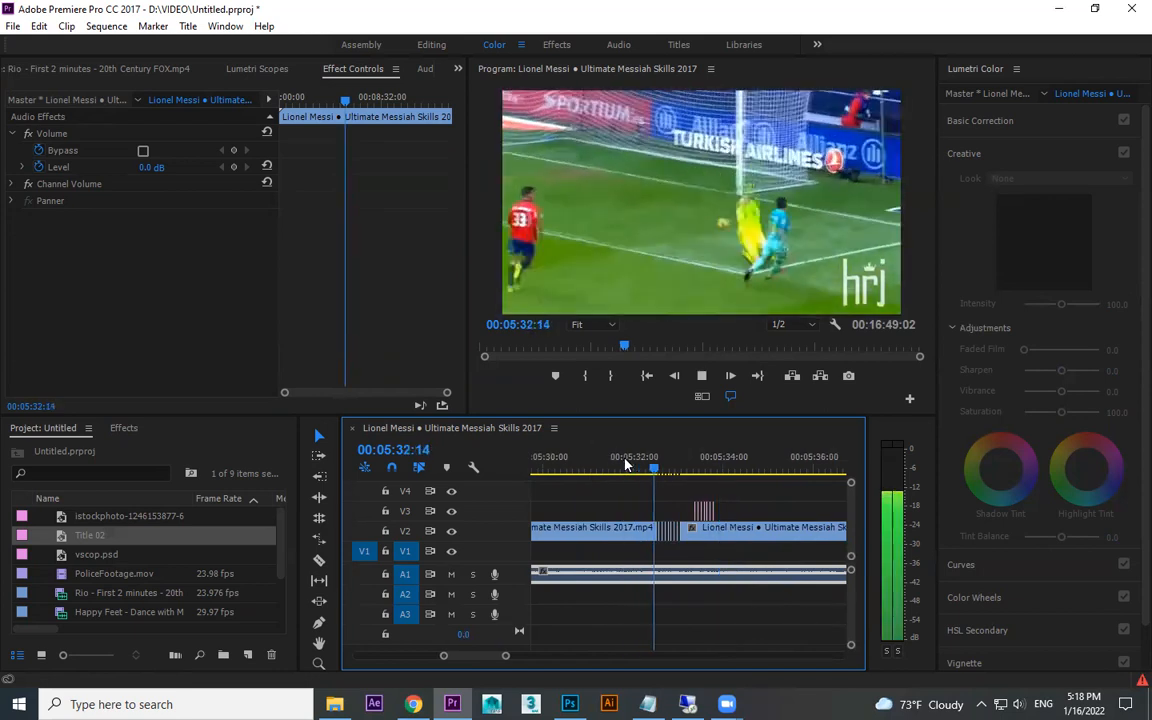
{"action": "key", "text": "space"}
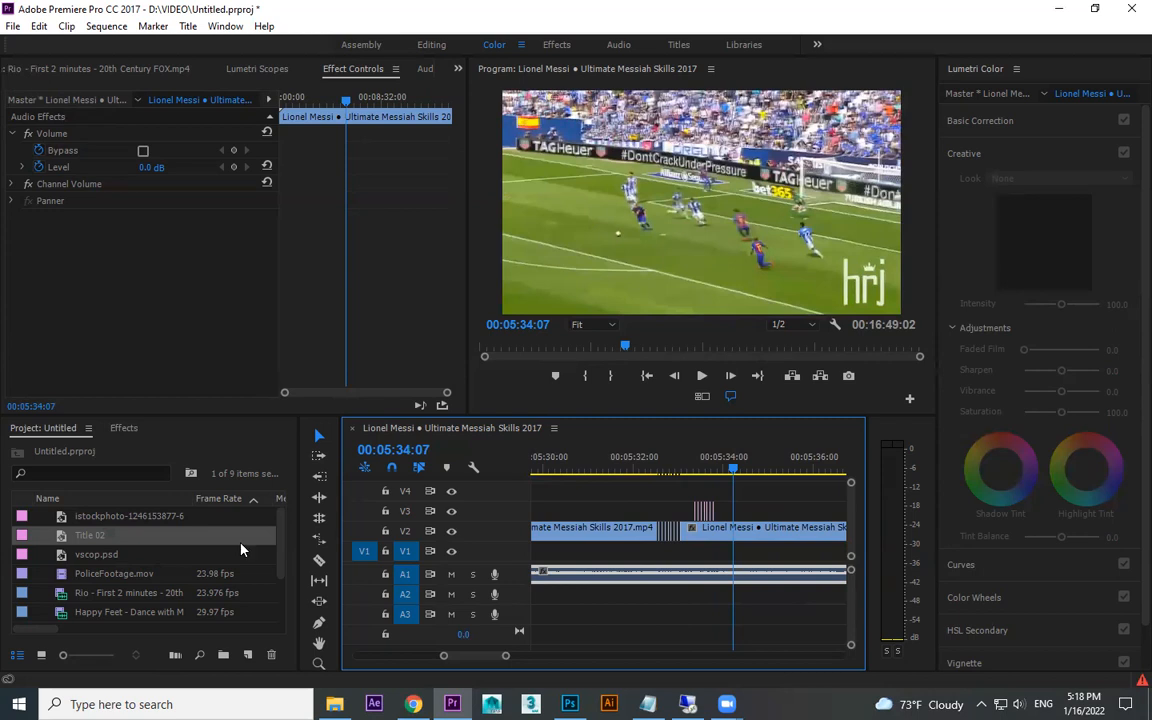
- Browse the rest of the Stylize effects and place the playhead at 00:05:32:21 among the black gaps
{"action": "left_click", "coordinate": [286, 522]}
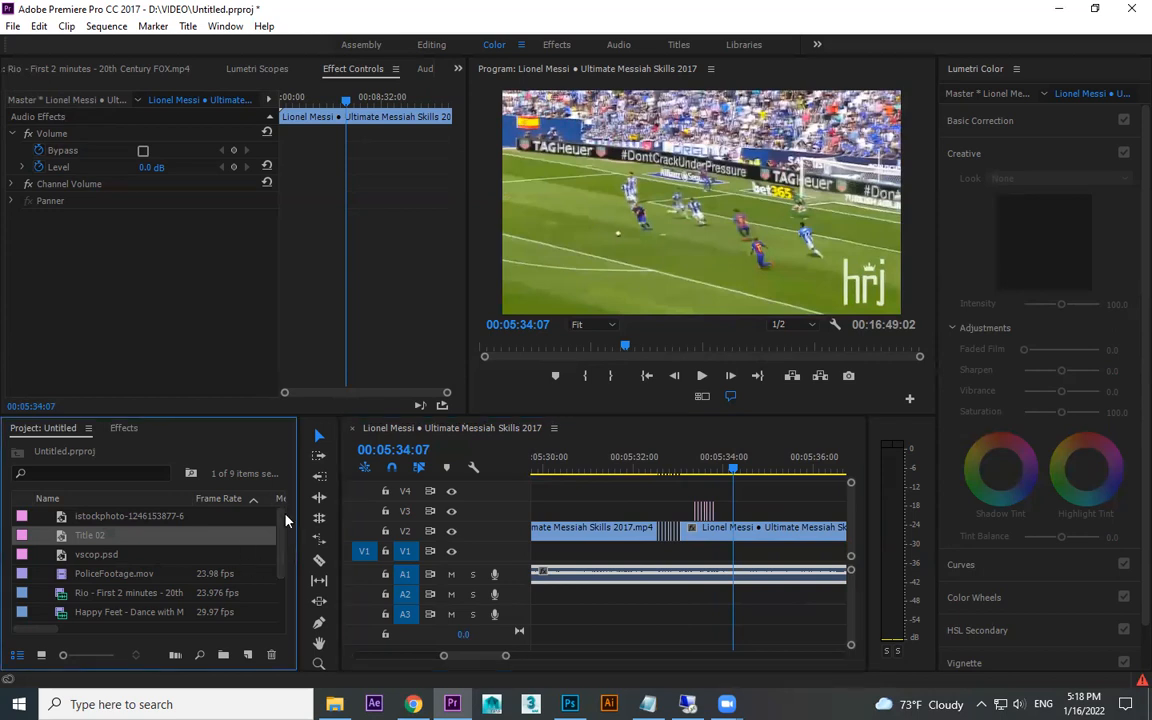
{"action": "left_click", "coordinate": [124, 428]}
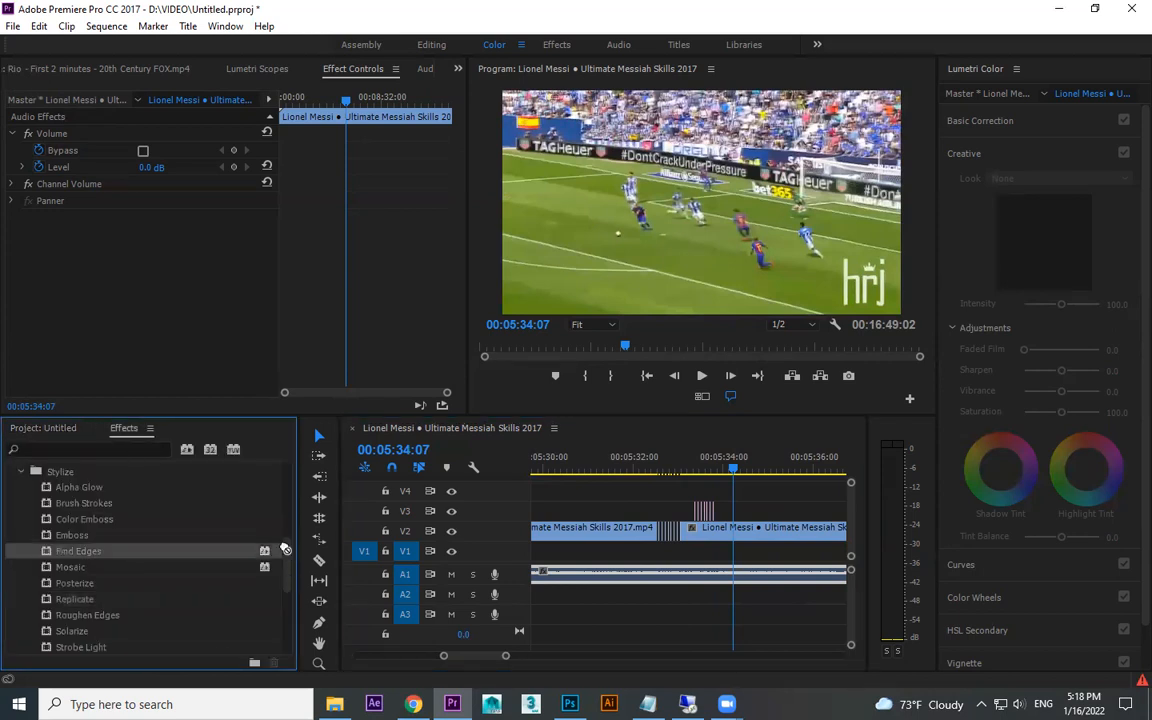
{"action": "scroll", "coordinate": [88, 560], "scroll_direction": "down", "scroll_amount": 2}
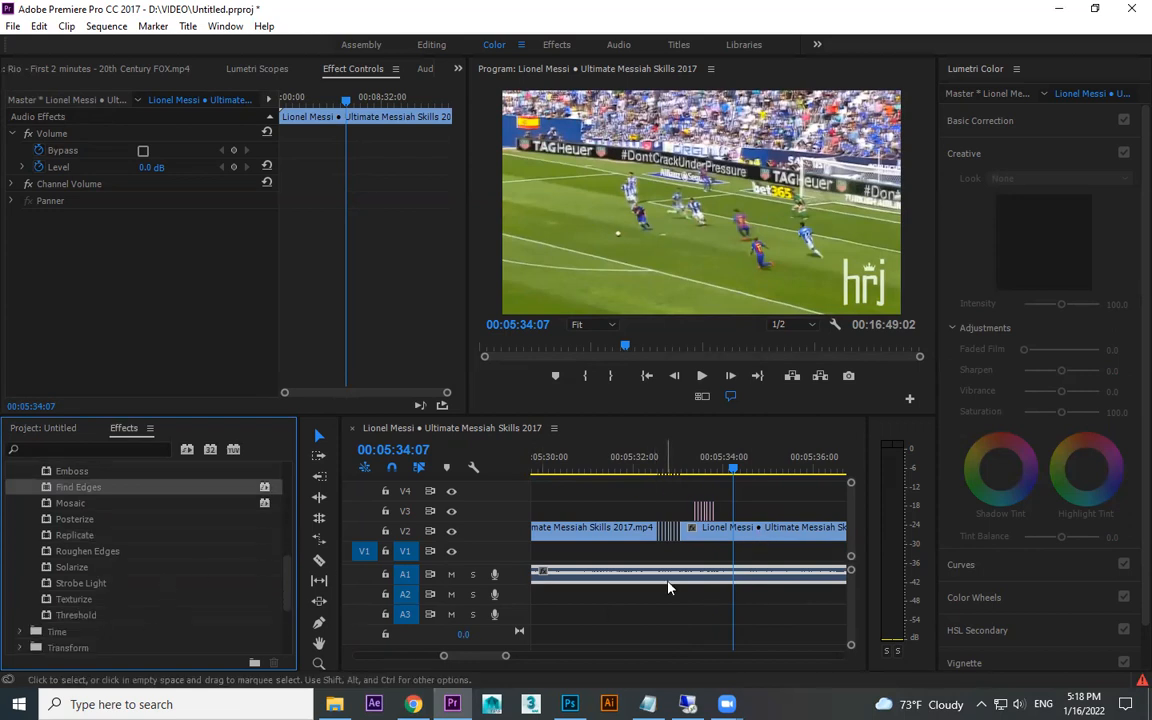
{"action": "left_click", "coordinate": [665, 468]}
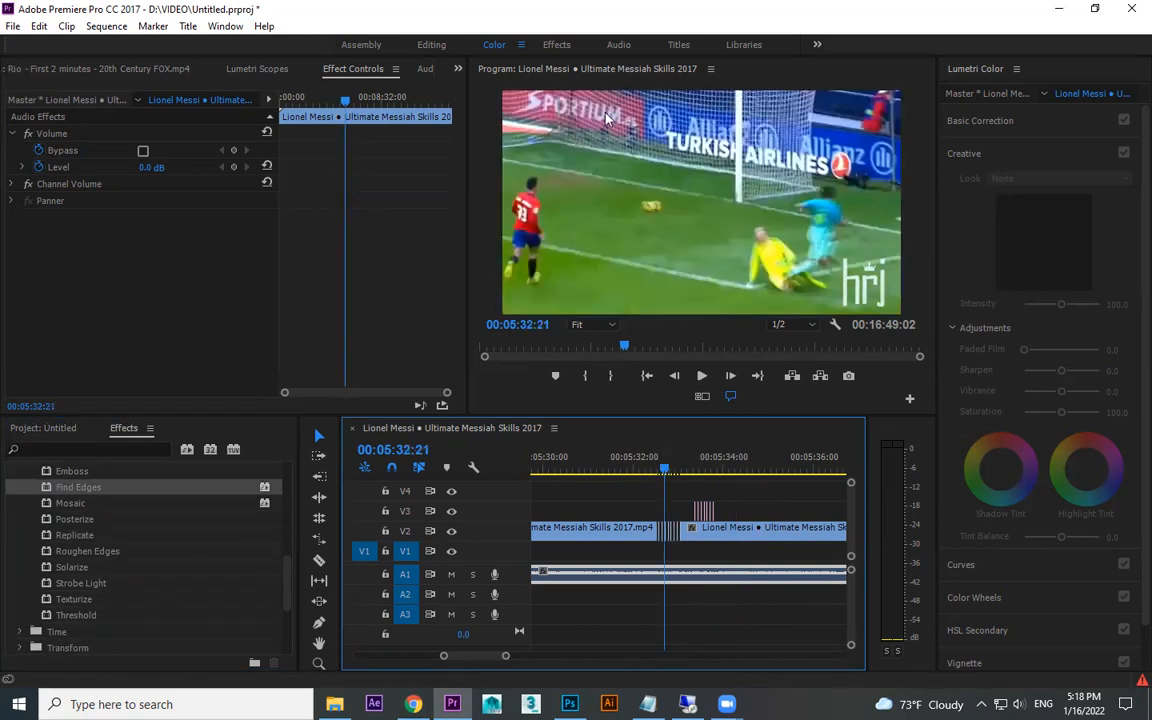
{"action": "left_click", "coordinate": [885, 58]}
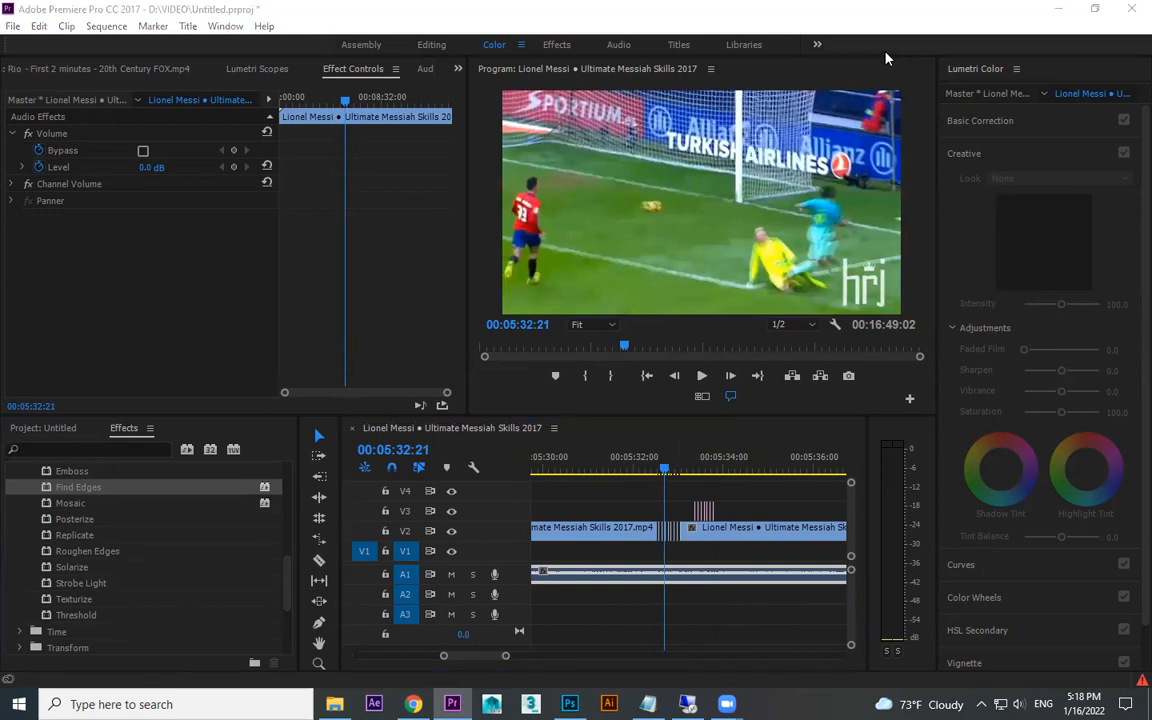